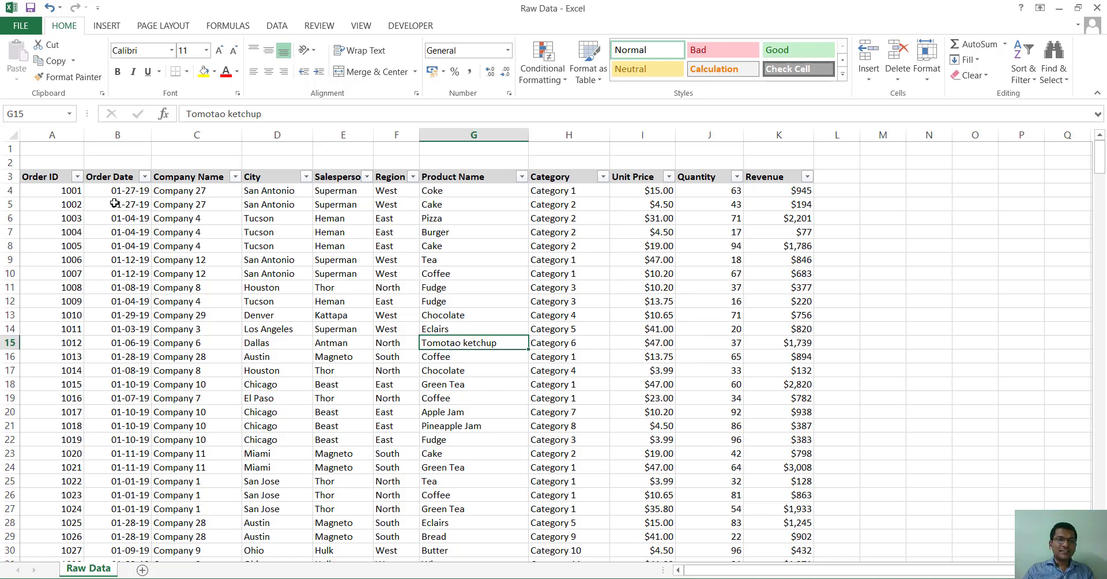
Step: Review the Order ID, Order Date and Company Name columns of the Raw Data sheet, down to the last order date
click(125, 179)
drag(123, 195, 130, 323)
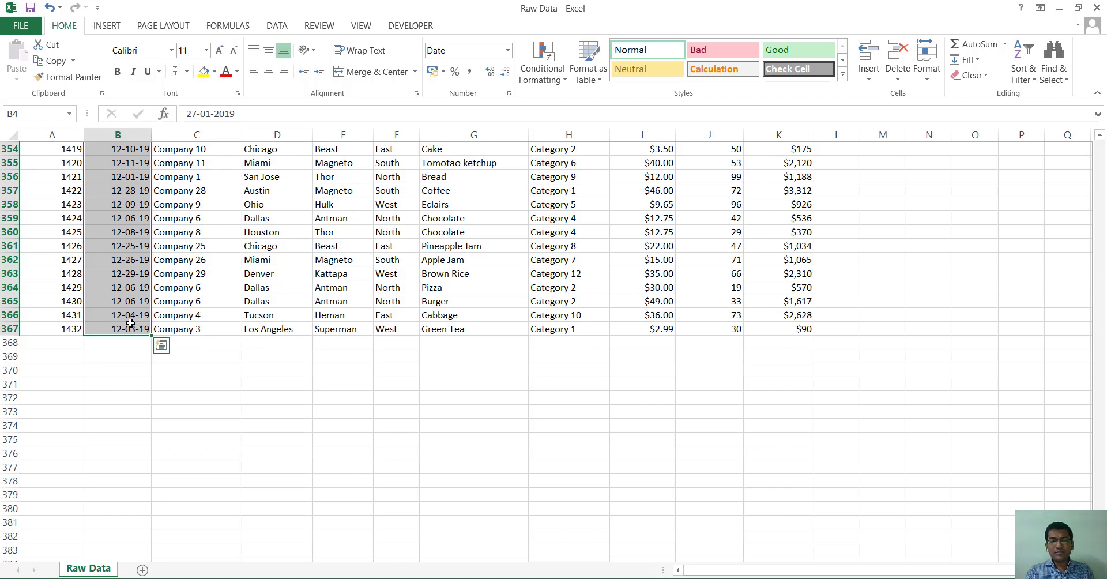
key(ctrl+Home)
click(178, 295)
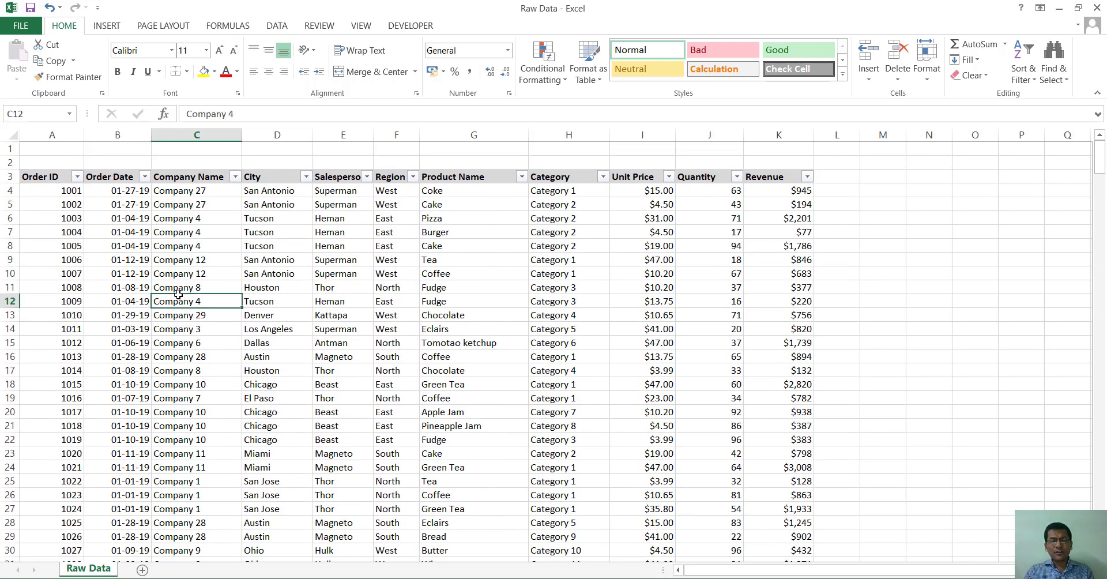
click(179, 251)
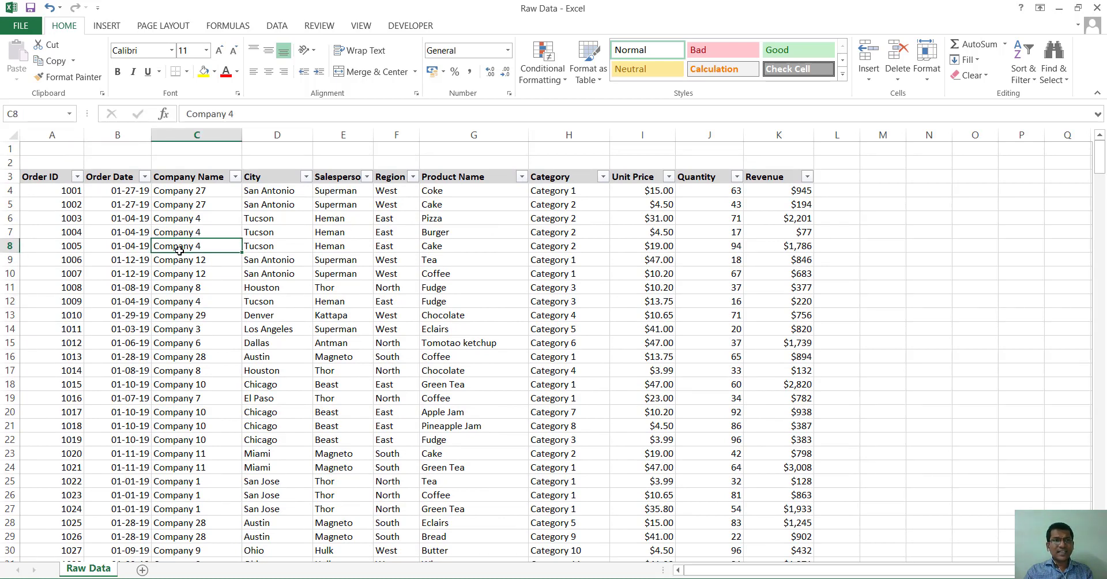
click(64, 203)
click(81, 218)
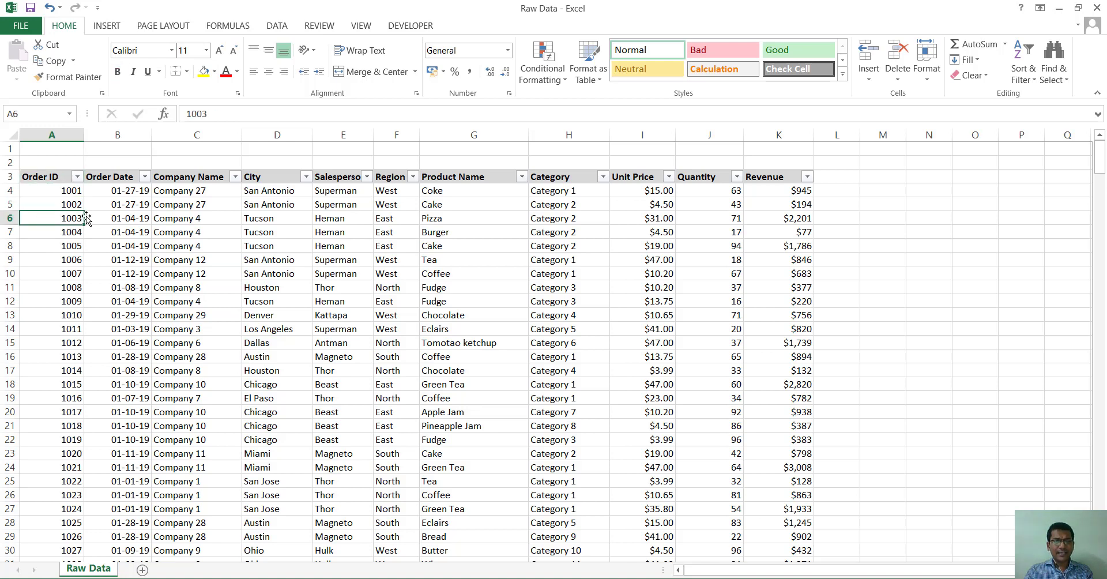
click(107, 215)
drag(117, 180, 118, 192)
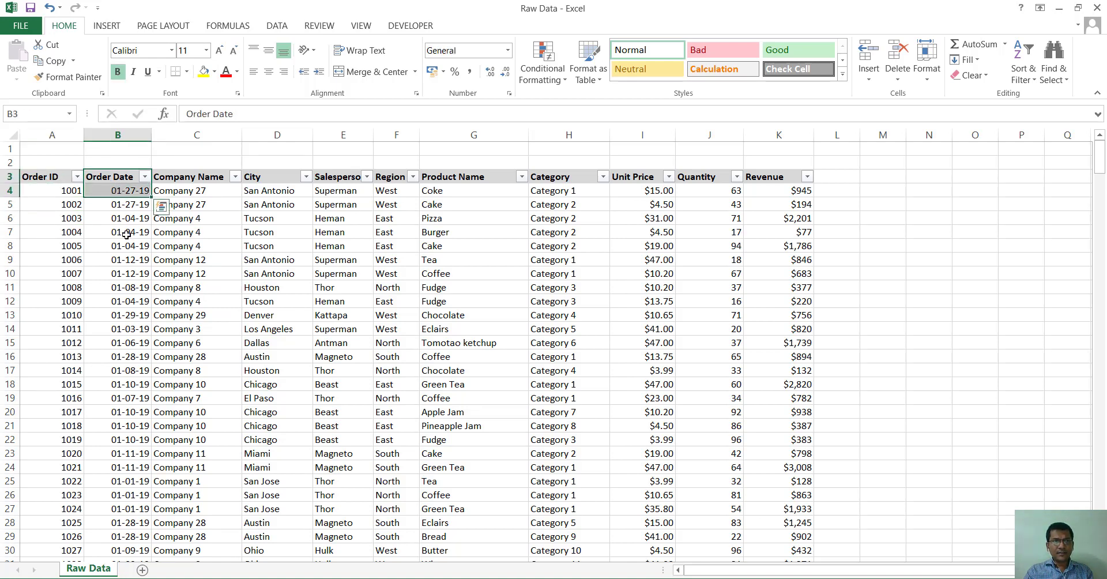
click(123, 232)
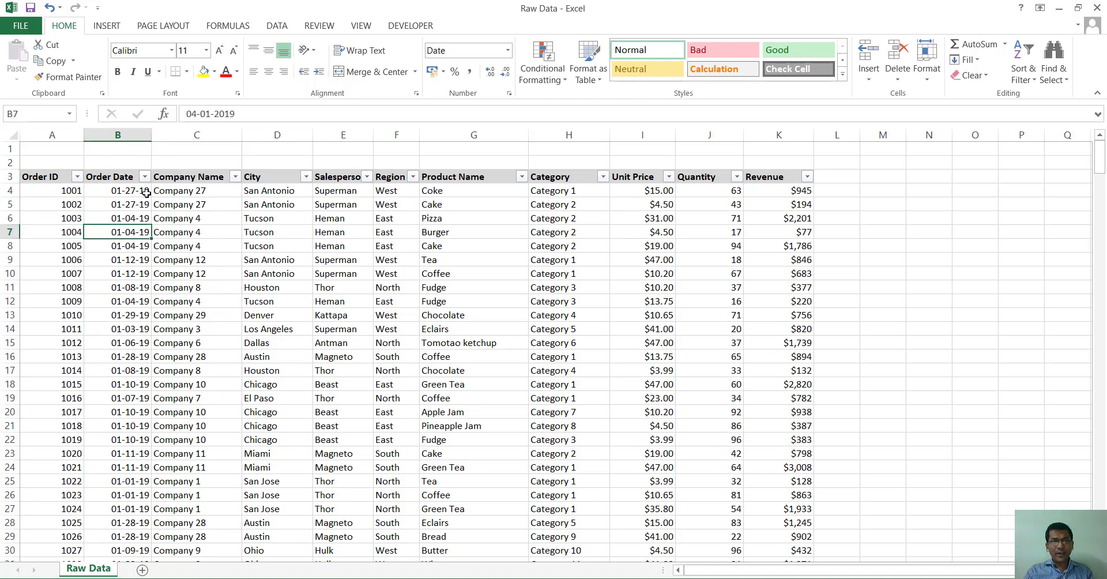
drag(207, 185, 199, 372)
Step: Examine the City, Salesperson, Region, Product Name, Category, Unit Price and Quantity columns and the Revenue formula
click(296, 243)
click(333, 248)
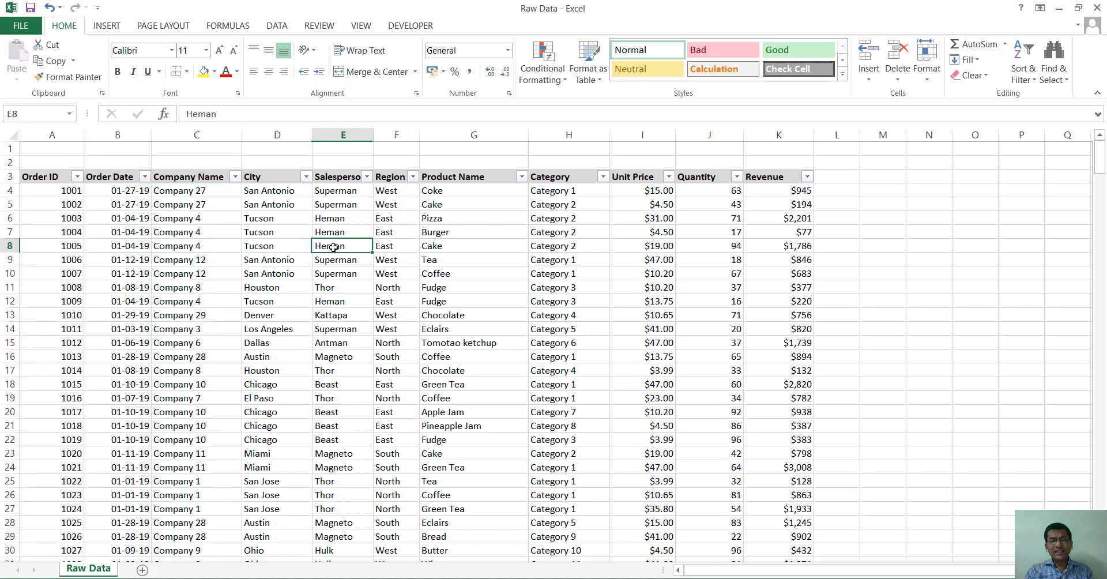
drag(334, 204, 340, 344)
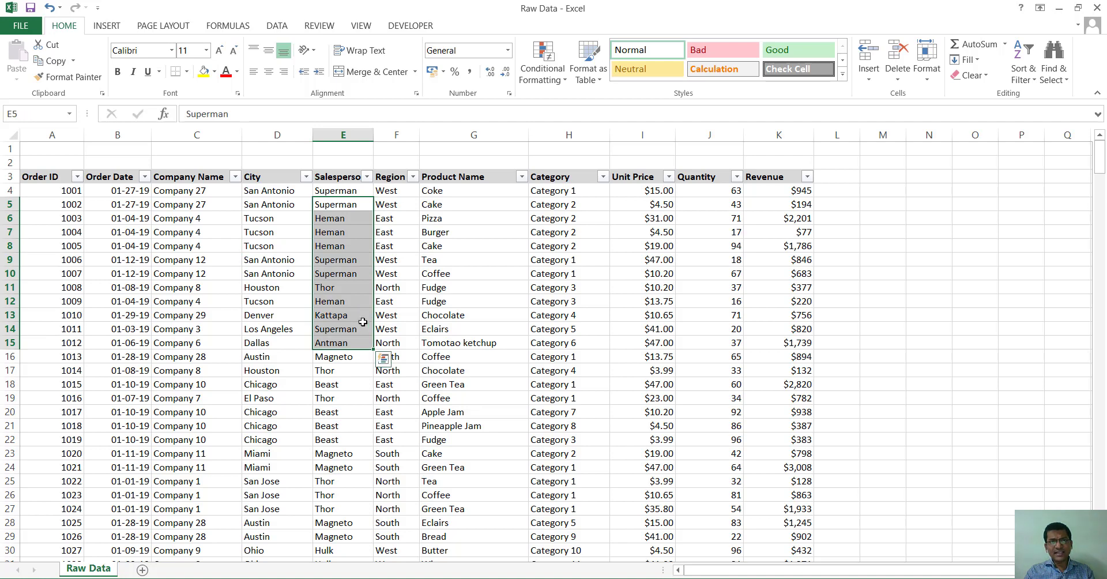
drag(398, 193, 411, 427)
scroll(411, 427, up, 3)
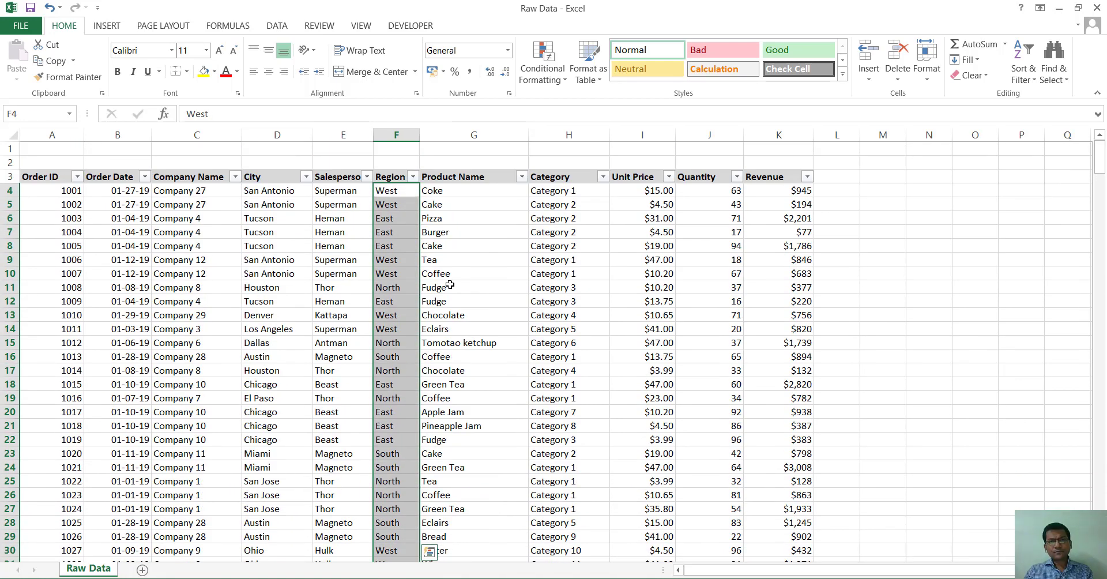
drag(455, 193, 468, 468)
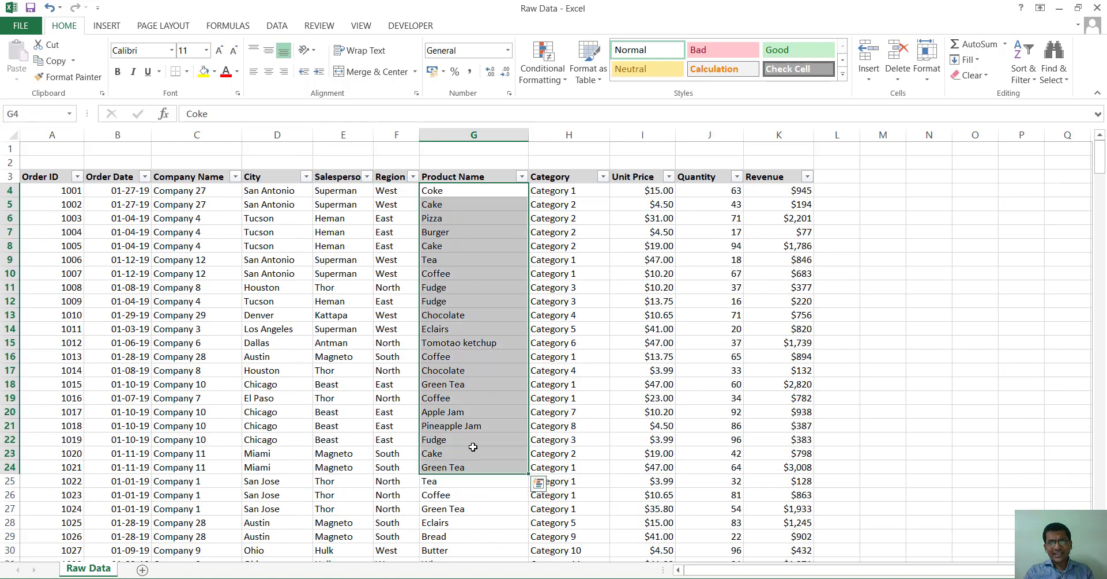
drag(476, 207, 459, 281)
drag(569, 196, 571, 412)
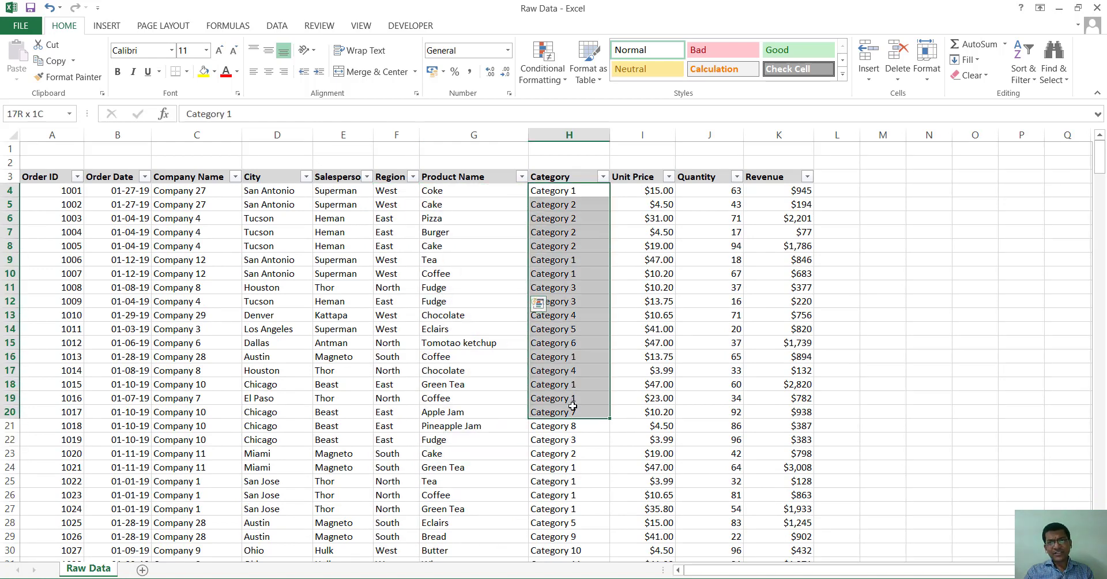
click(661, 215)
click(713, 219)
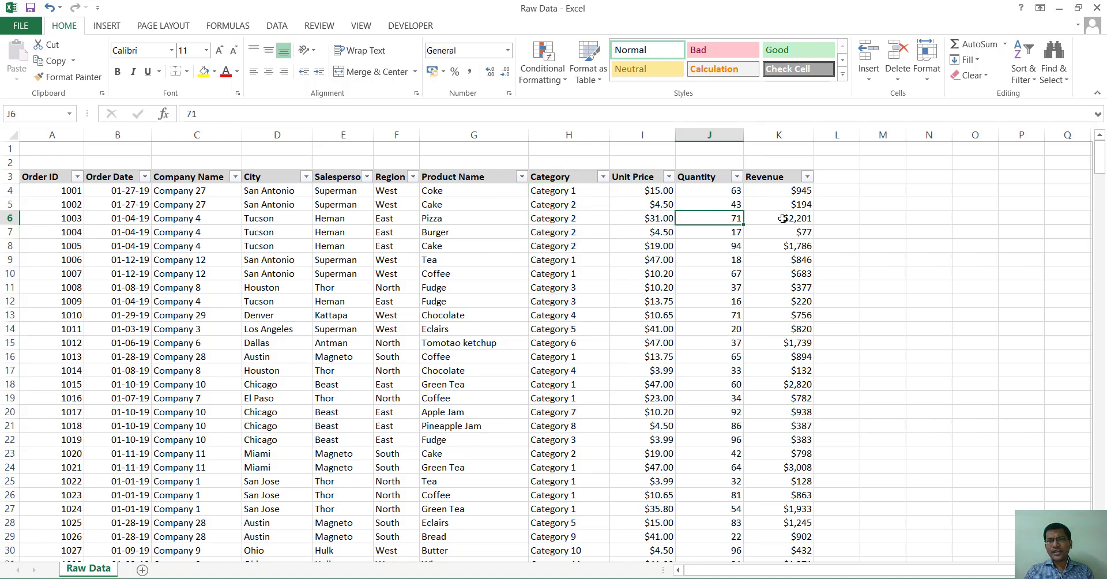
click(788, 217)
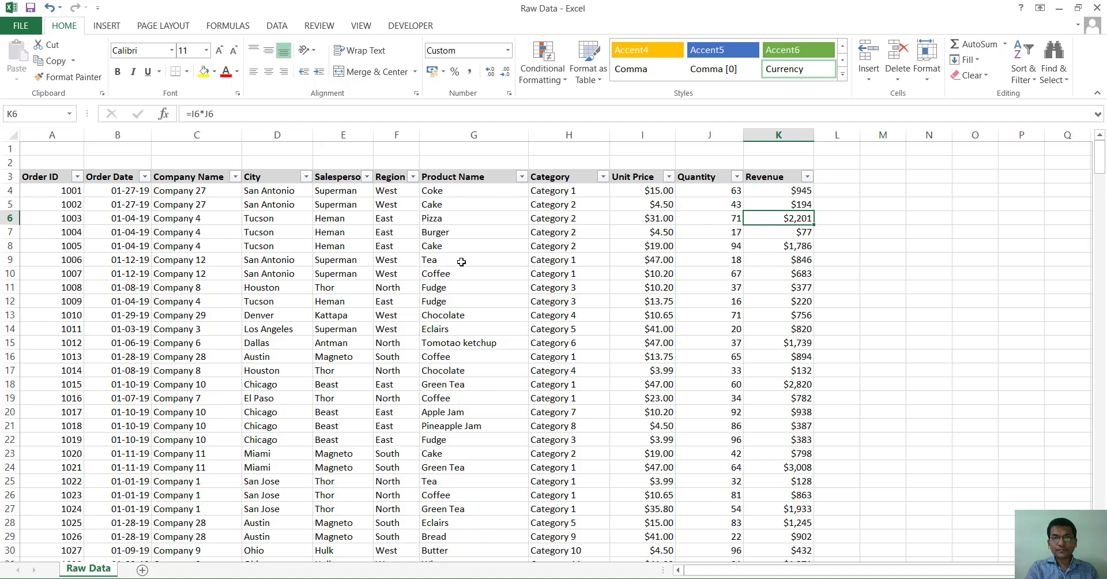
key(alt+Tab)
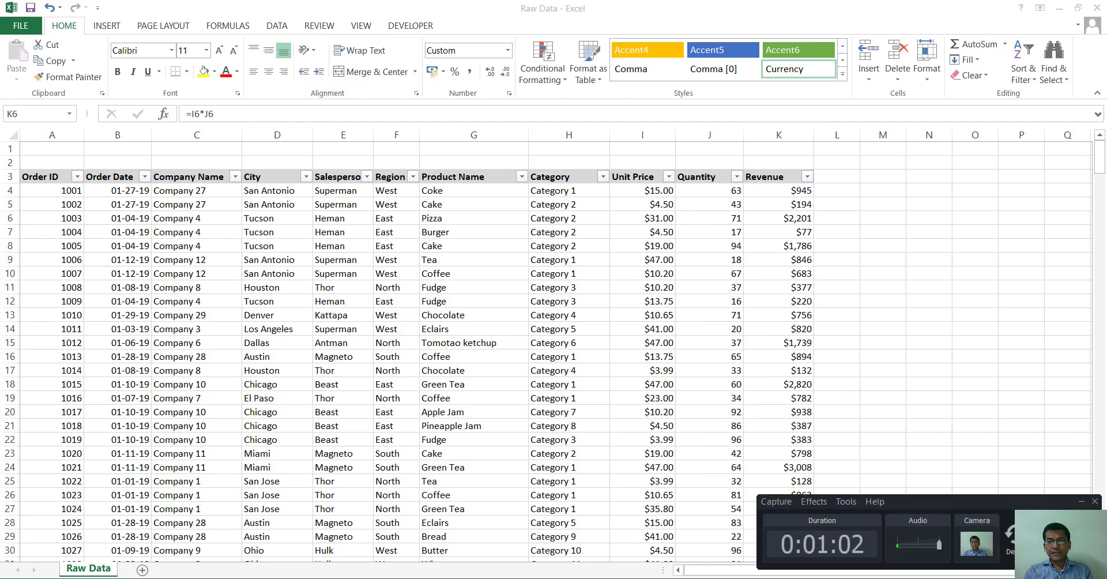
click(515, 578)
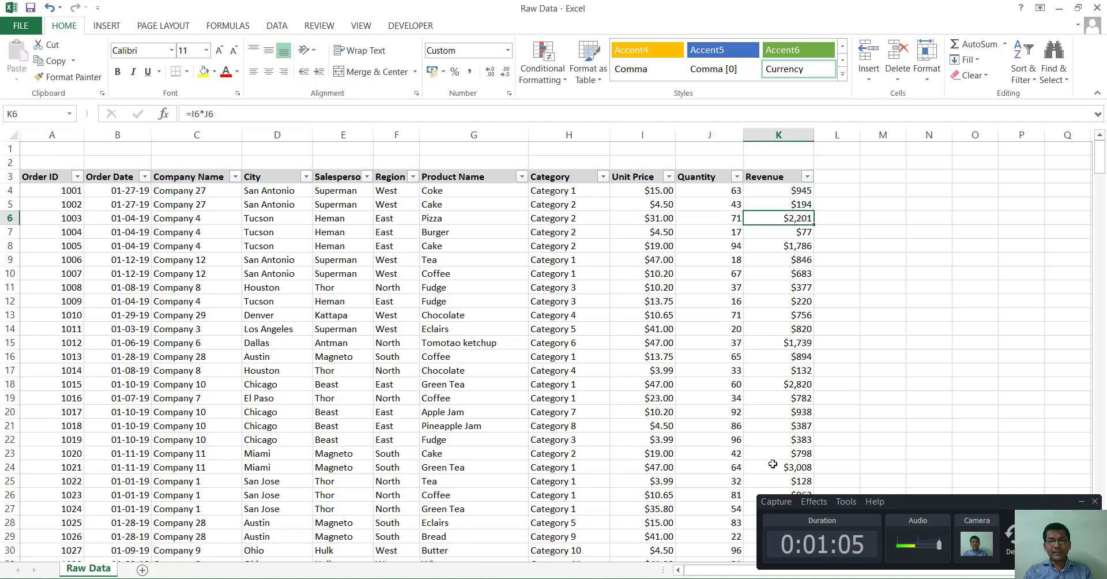
click(1081, 501)
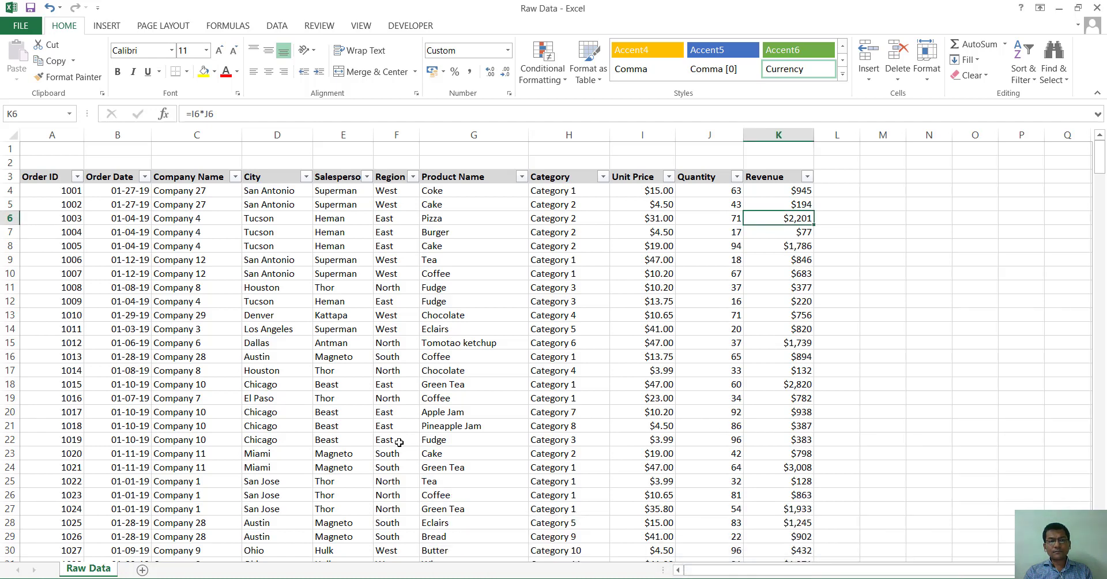
Step: Create a PivotTable on a new worksheet from the whole raw data range A3:K367
click(279, 326)
click(172, 301)
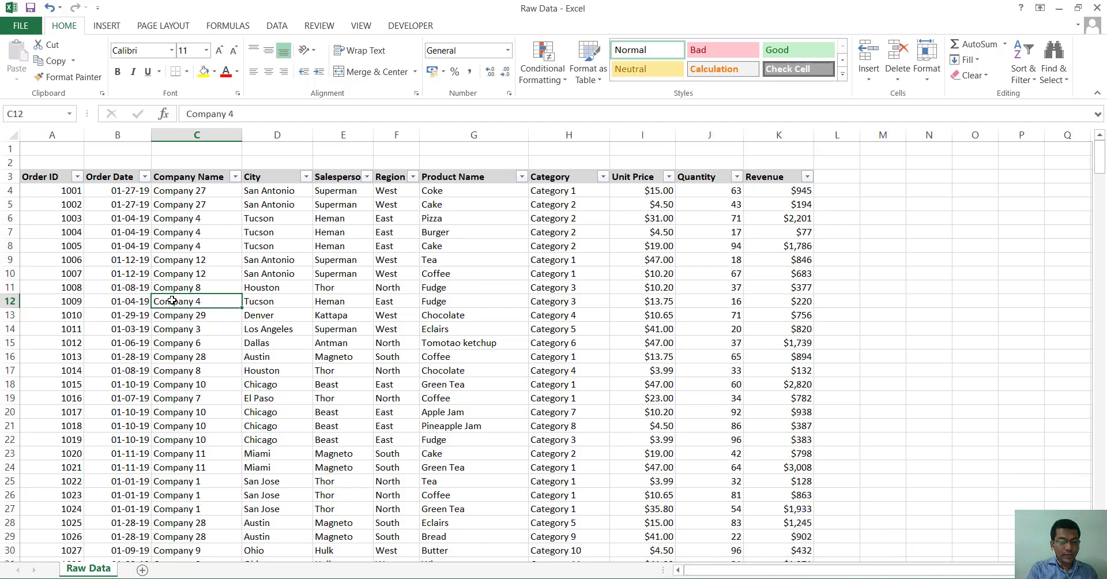
key(ctrl+a)
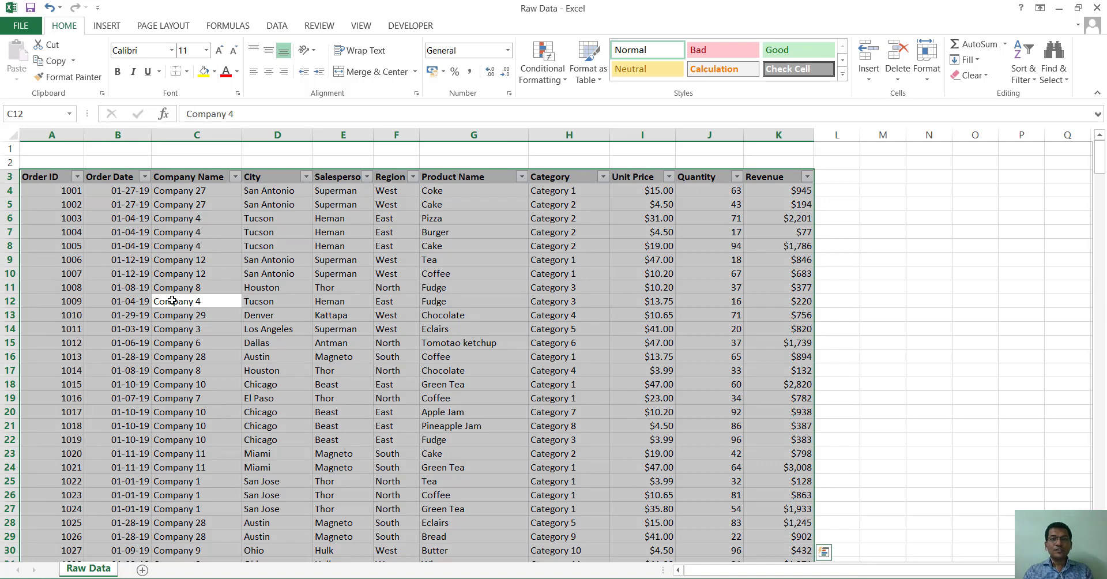
click(106, 26)
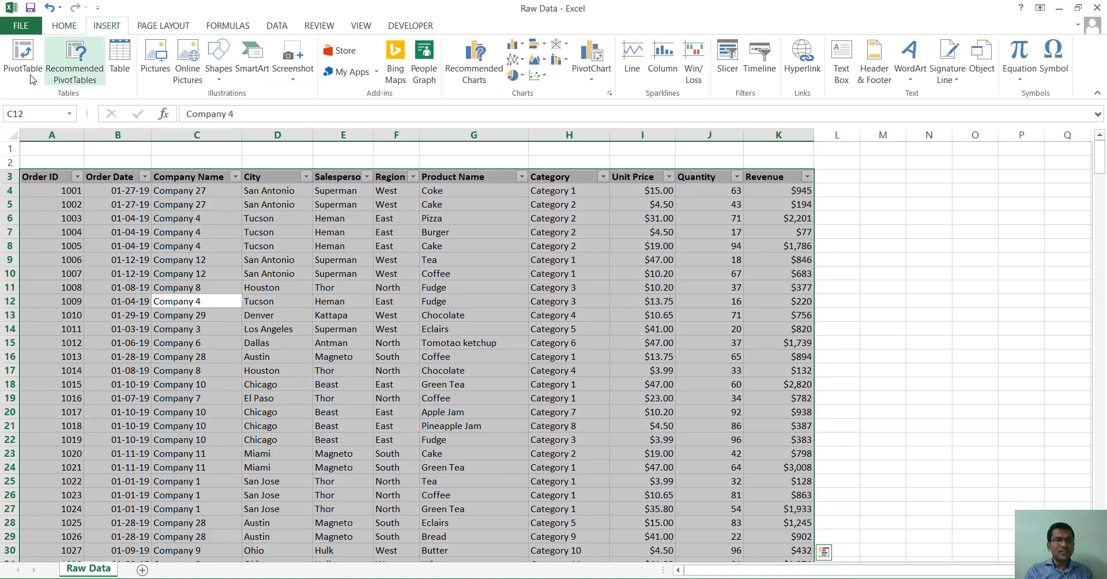
click(27, 66)
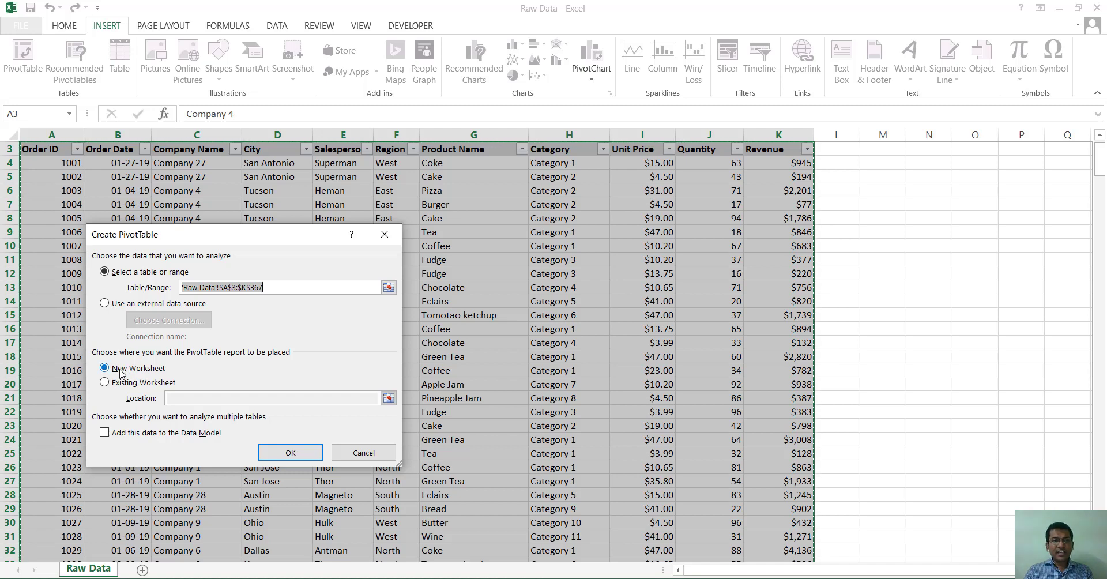
click(276, 456)
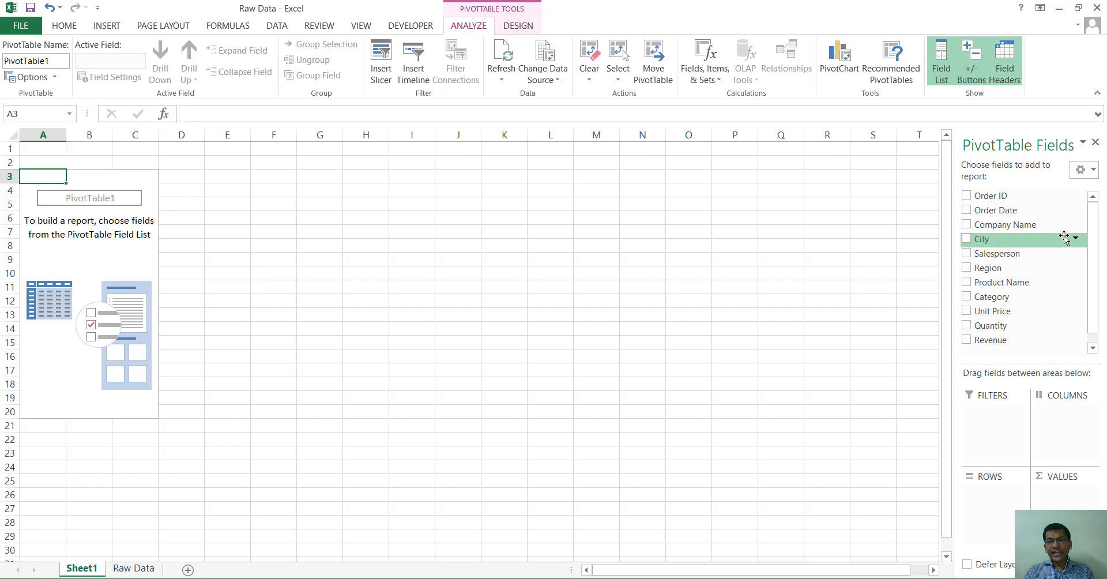
Step: Summarise revenue by region in the PivotTable, with Region as rows and the sum of Revenue as values
click(967, 268)
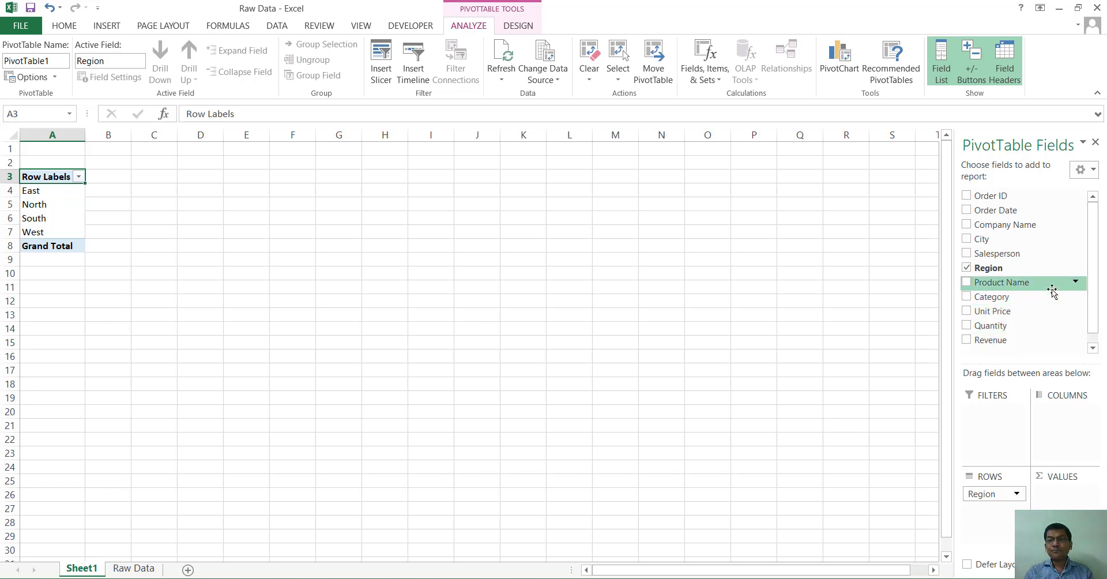
click(967, 341)
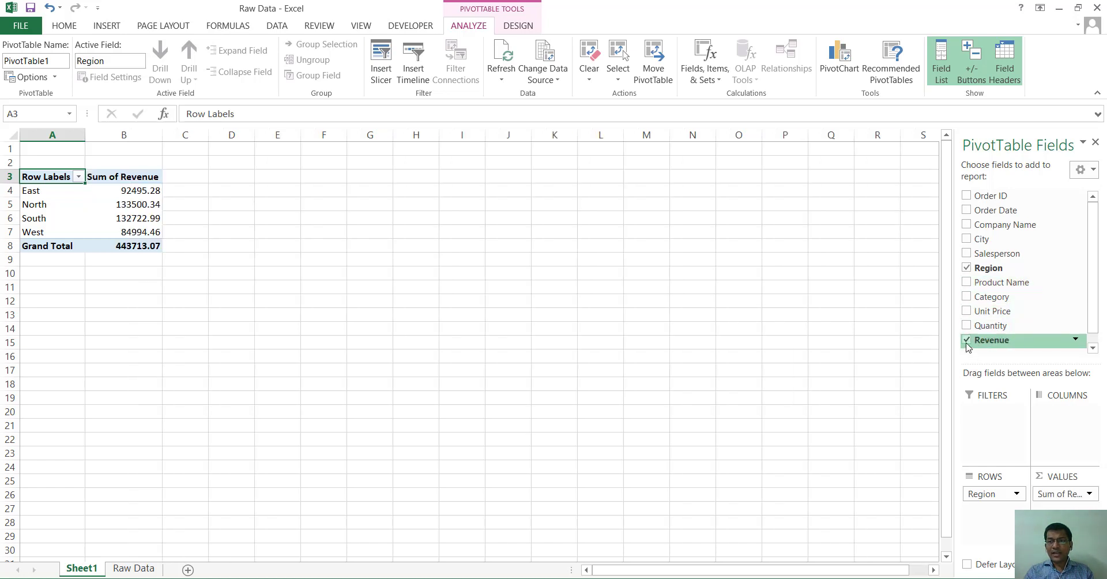
click(200, 218)
Step: Format the PivotTable's revenue figures, including the grand total, with thousands separators and no decimal places
drag(135, 191, 138, 248)
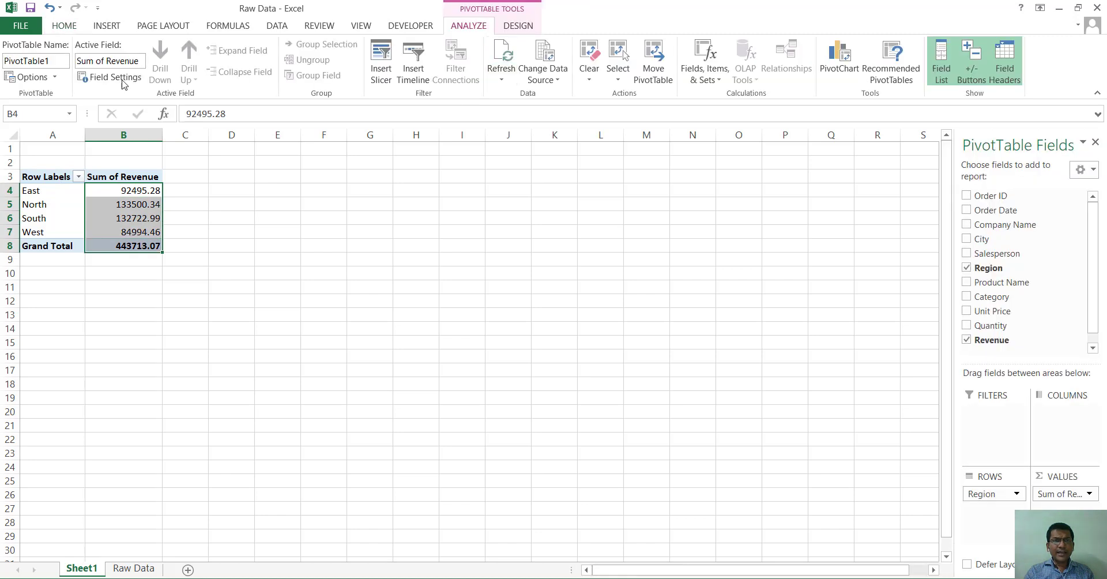
click(59, 27)
click(505, 72)
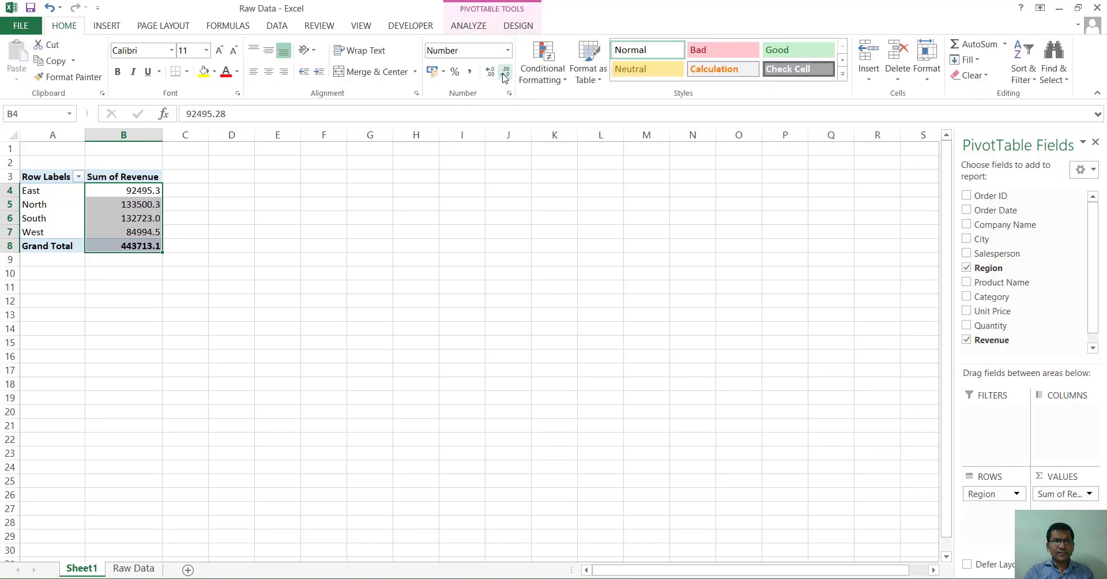
click(470, 72)
click(506, 73)
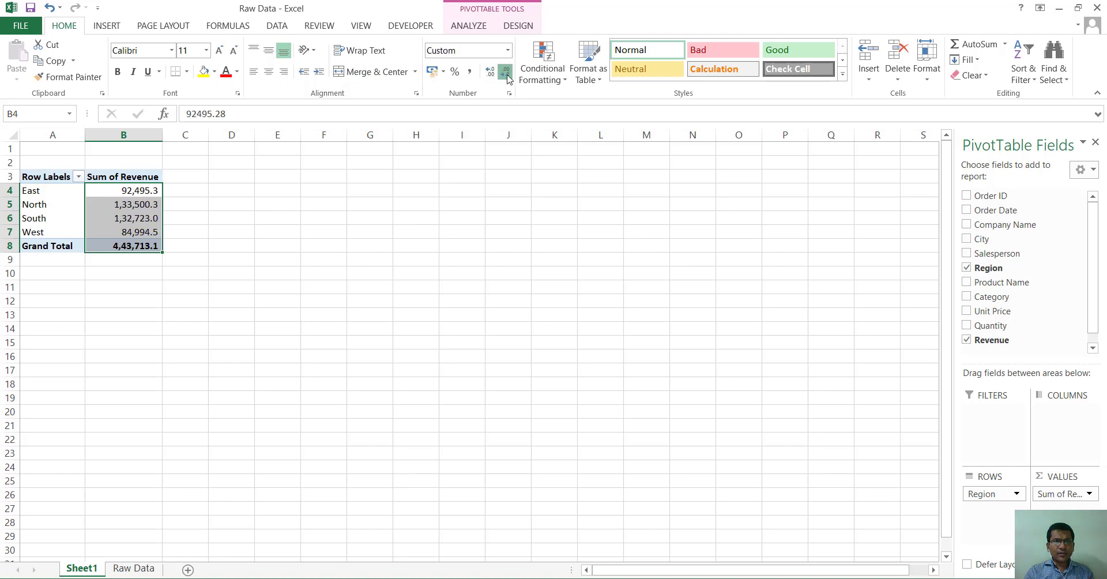
click(506, 72)
click(206, 284)
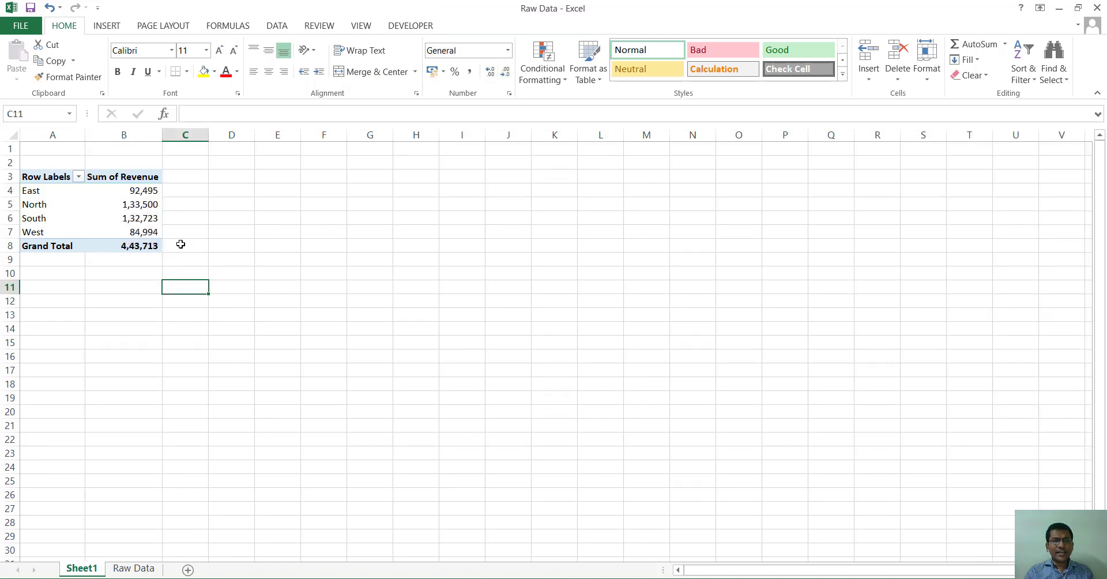
Step: Insert a clustered column PivotChart based on the revenue-by-region PivotTable
click(125, 217)
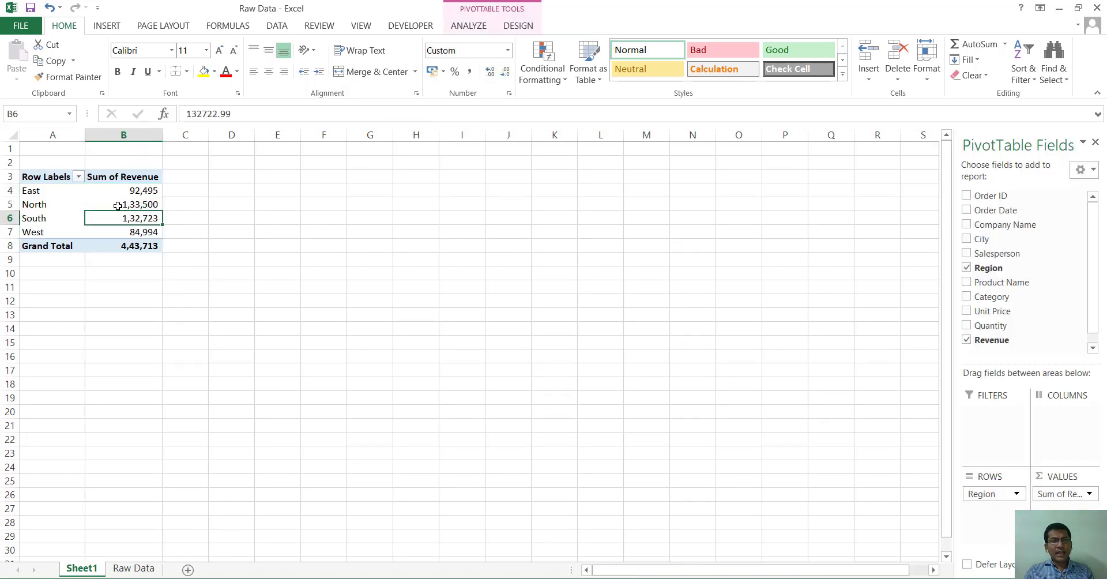
click(110, 27)
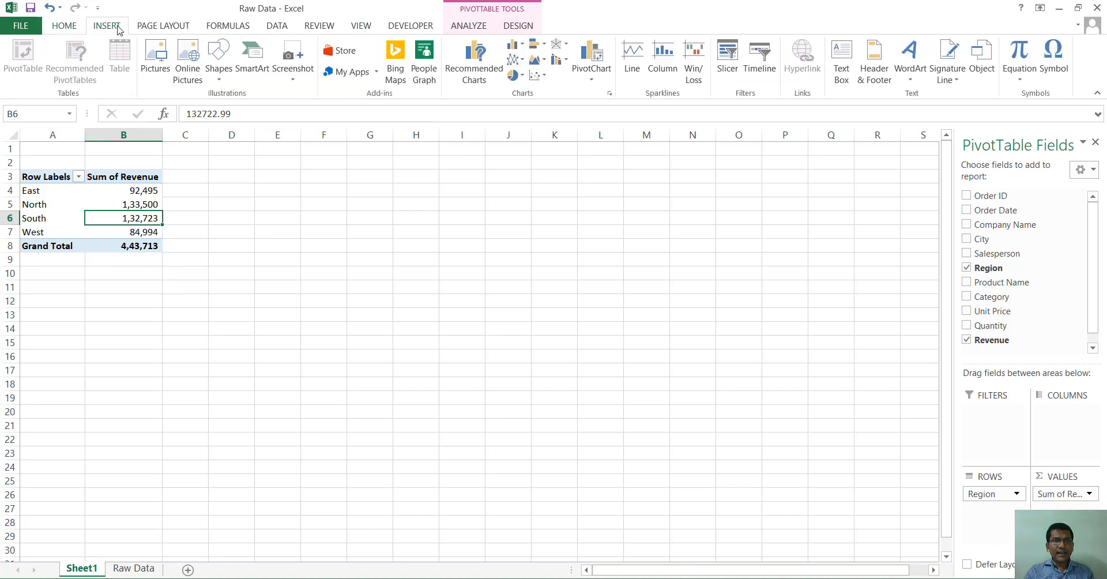
click(593, 75)
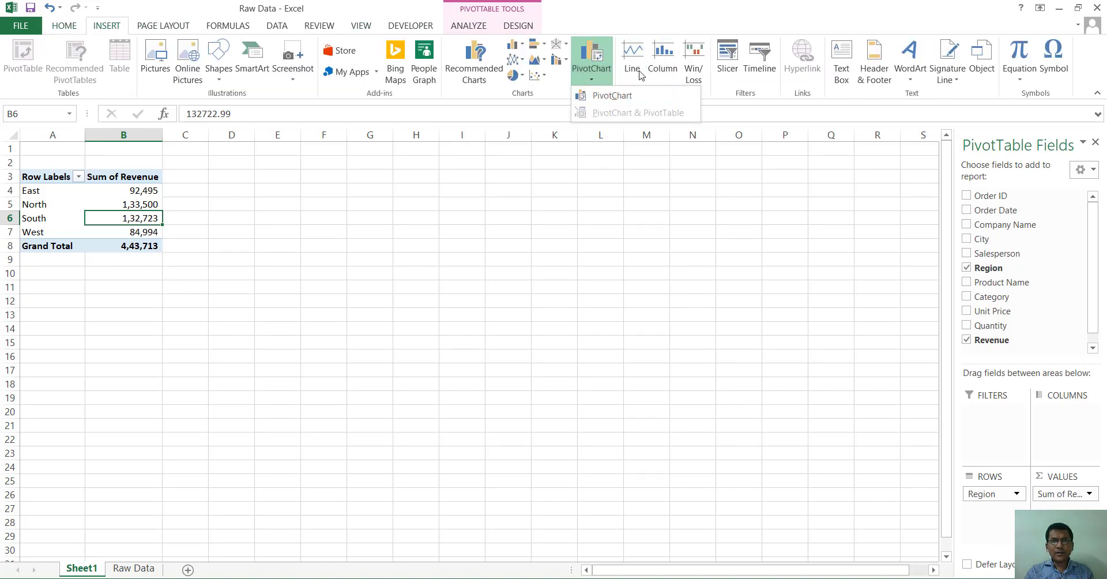
click(610, 95)
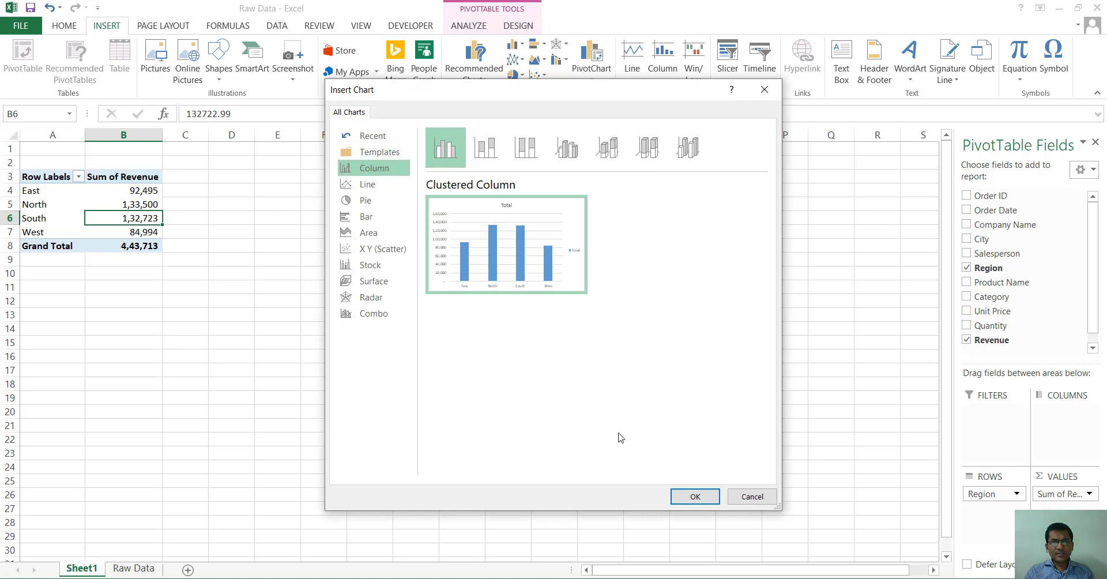
click(686, 501)
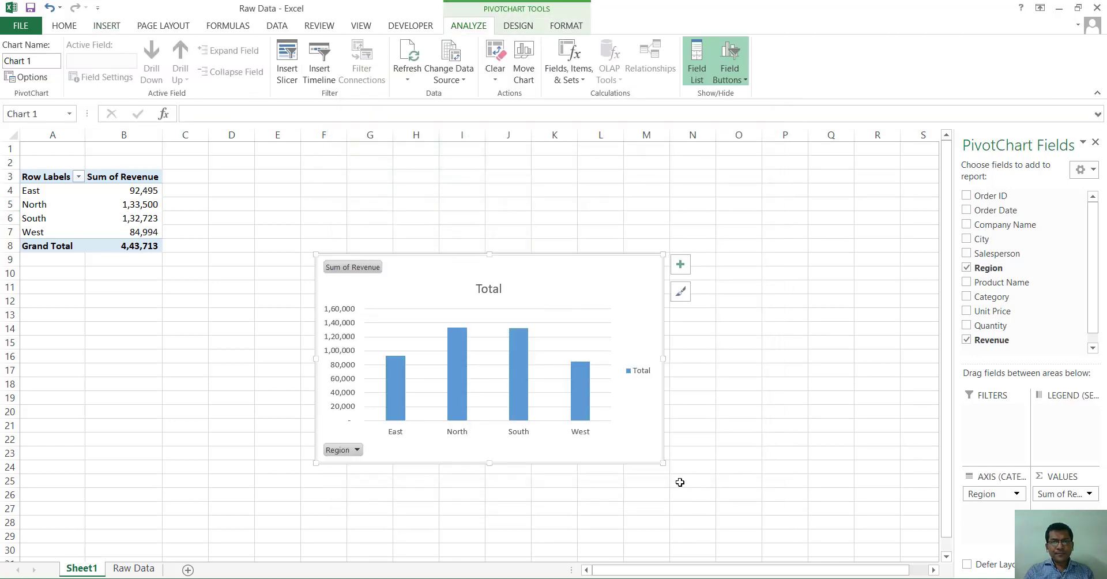
Step: Add data labels to the columns of the revenue PivotChart
click(466, 344)
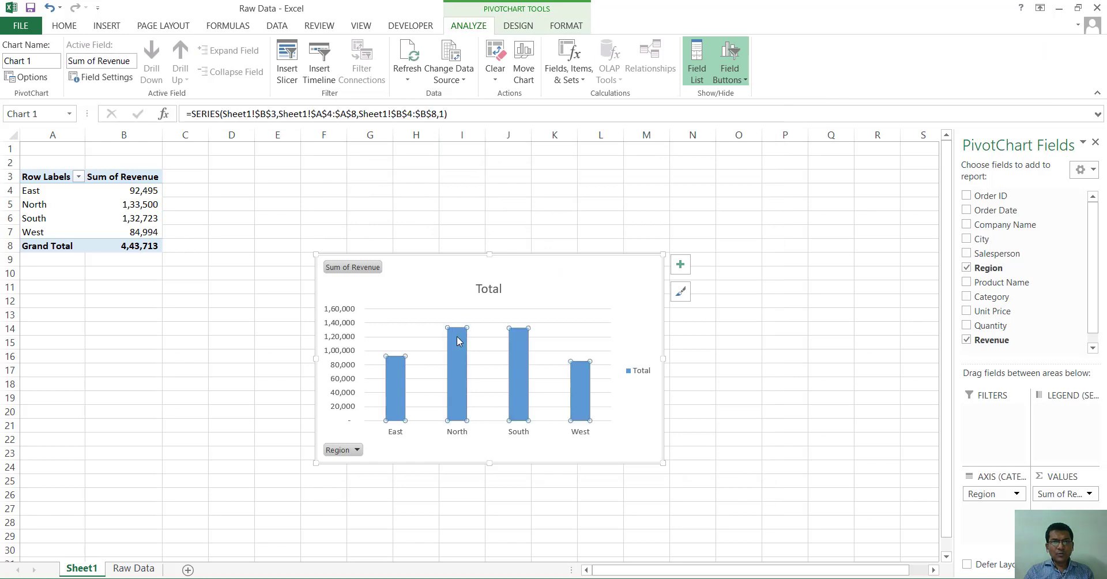
right_click(458, 337)
click(532, 472)
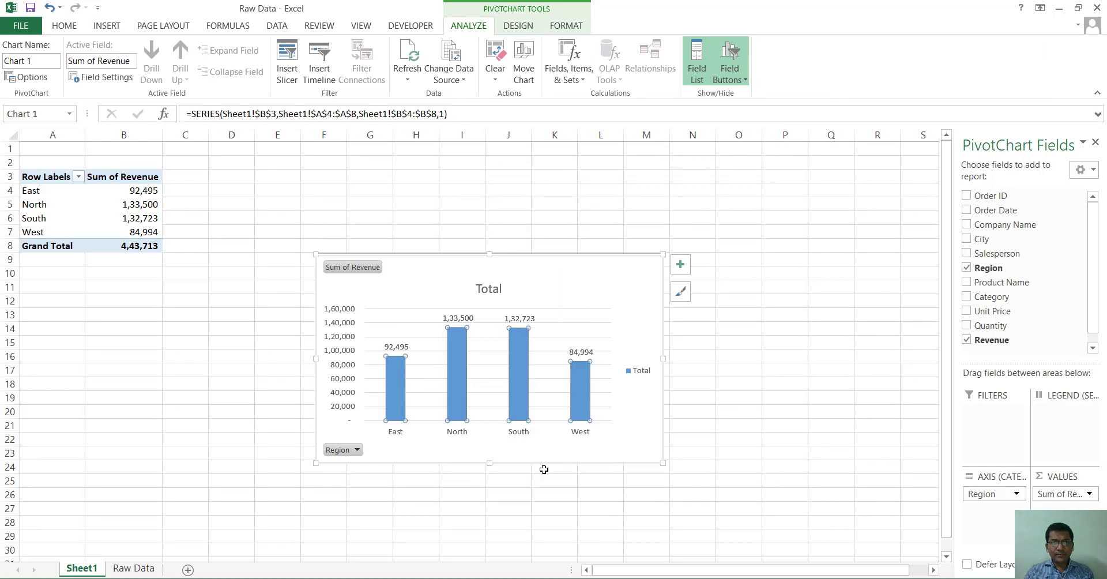
Step: Remove the legend, the vertical value axis and the horizontal gridlines from the revenue PivotChart
click(632, 376)
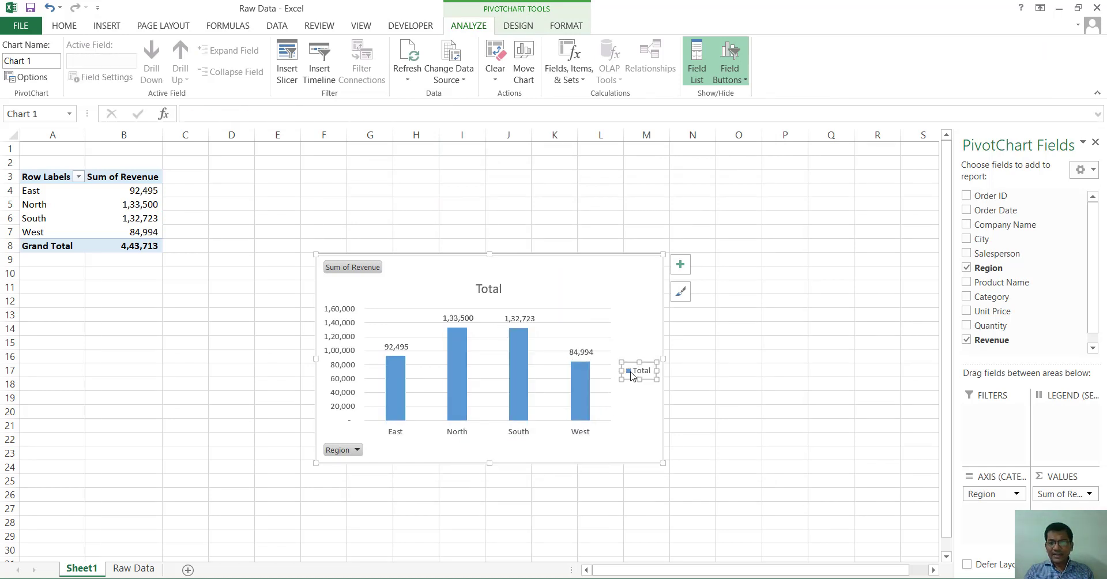
key(Delete)
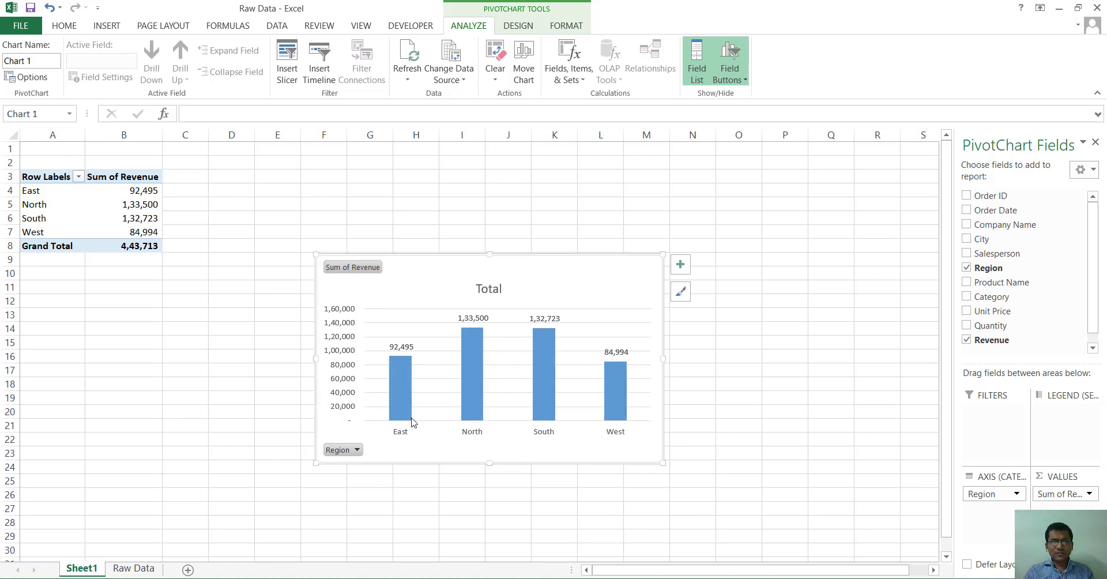
click(358, 349)
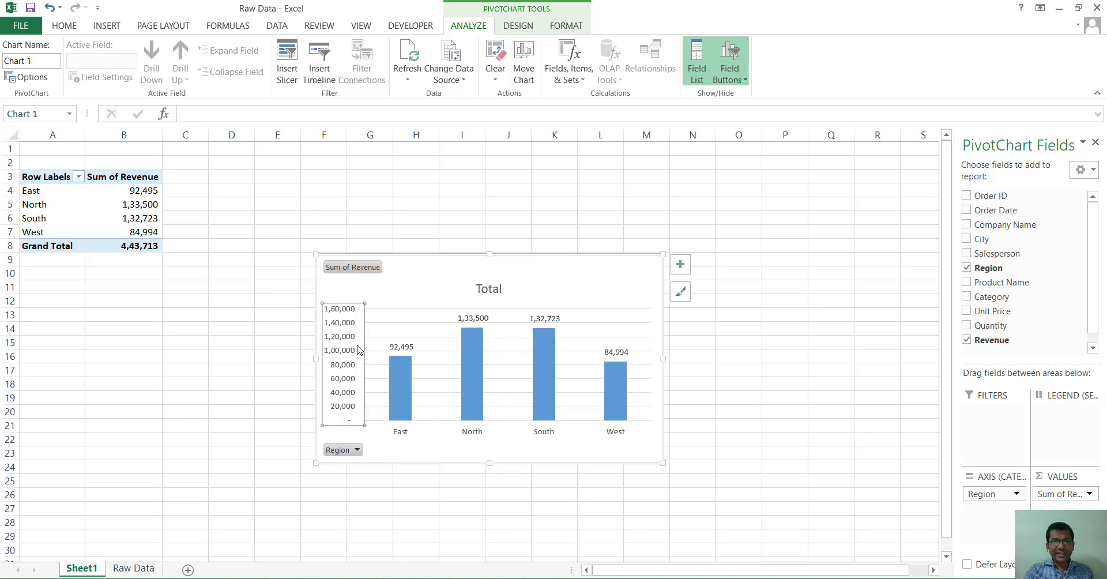
key(Delete)
click(370, 310)
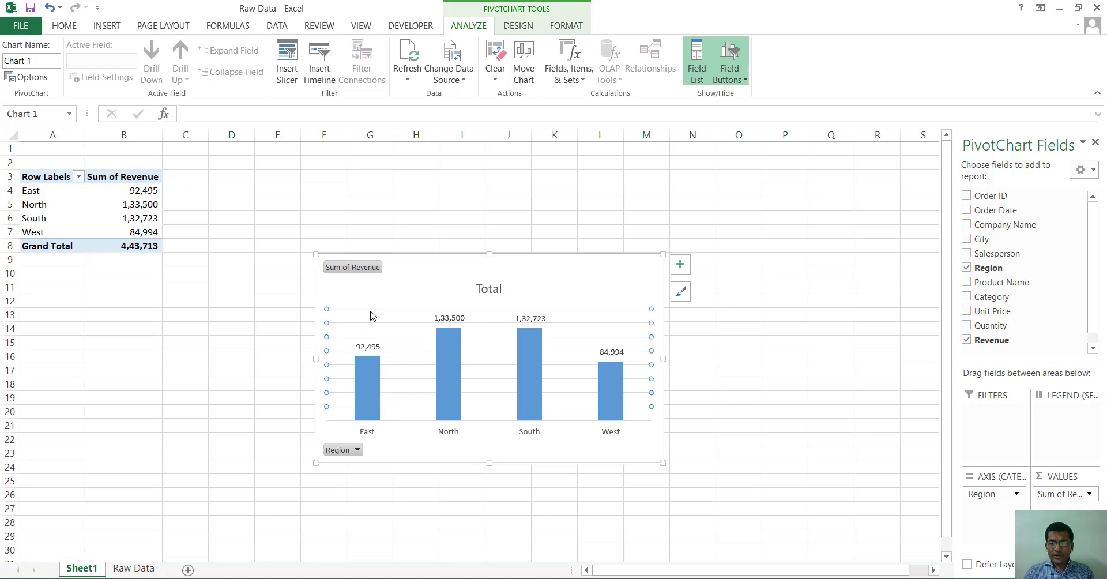
key(Delete)
Step: Replace the PivotChart's title with "Region Wise Revenues"
click(481, 291)
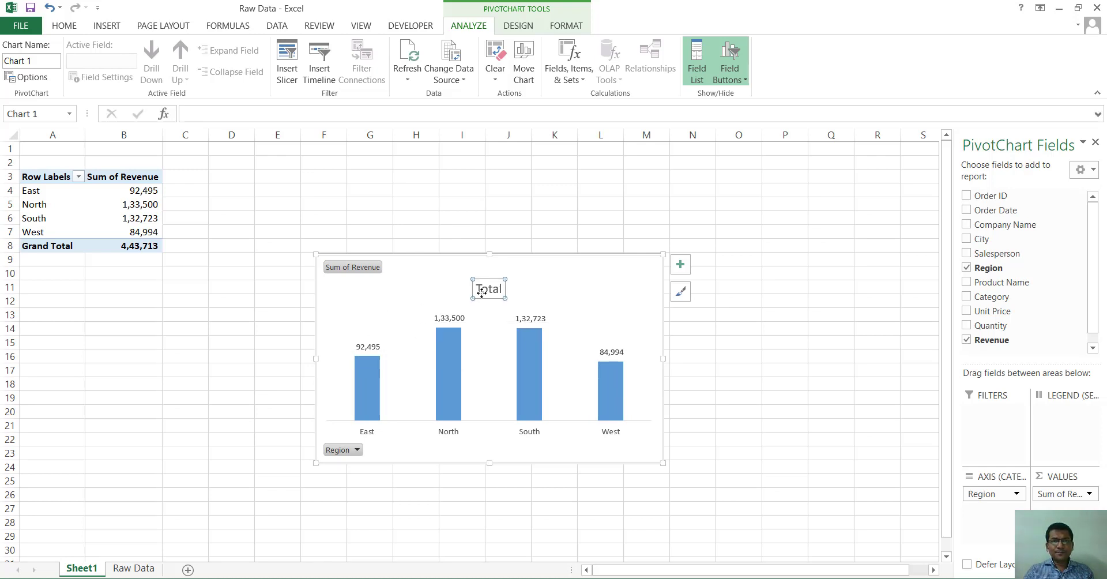
click(495, 293)
drag(502, 292, 467, 291)
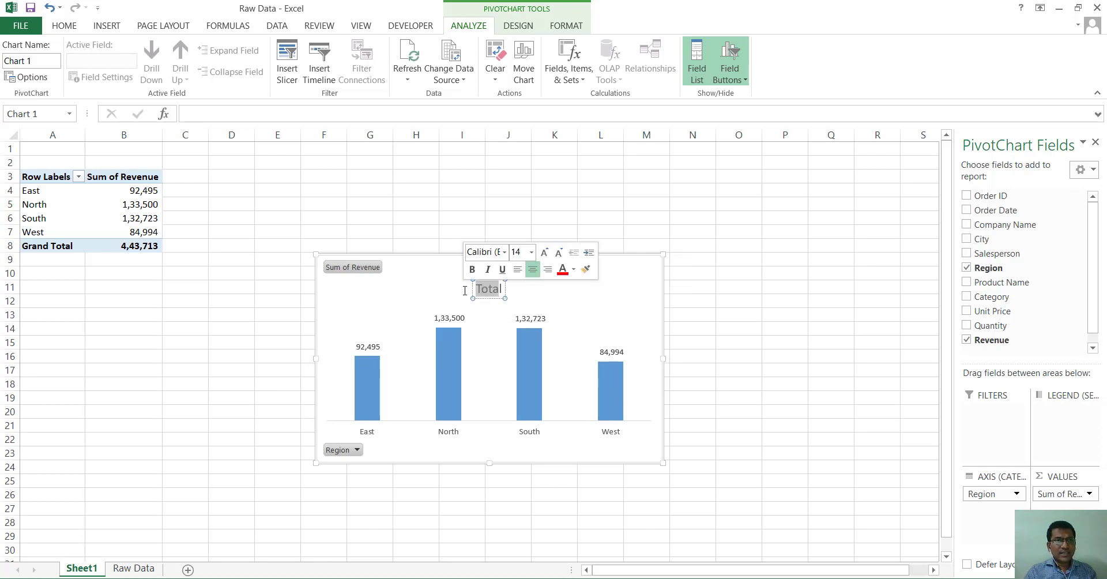
text(Reg)
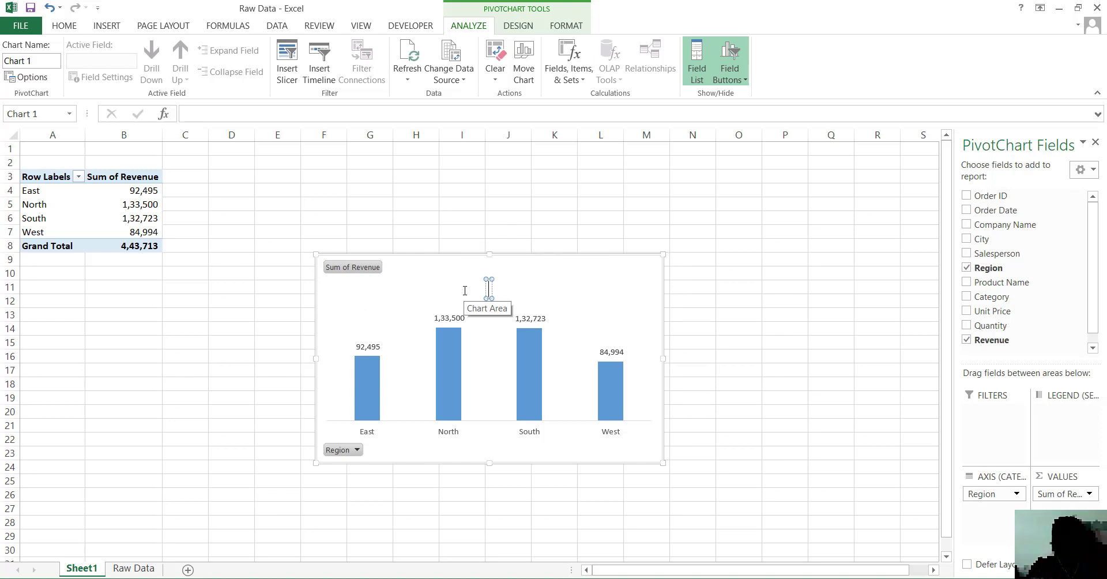
text(ion Wi)
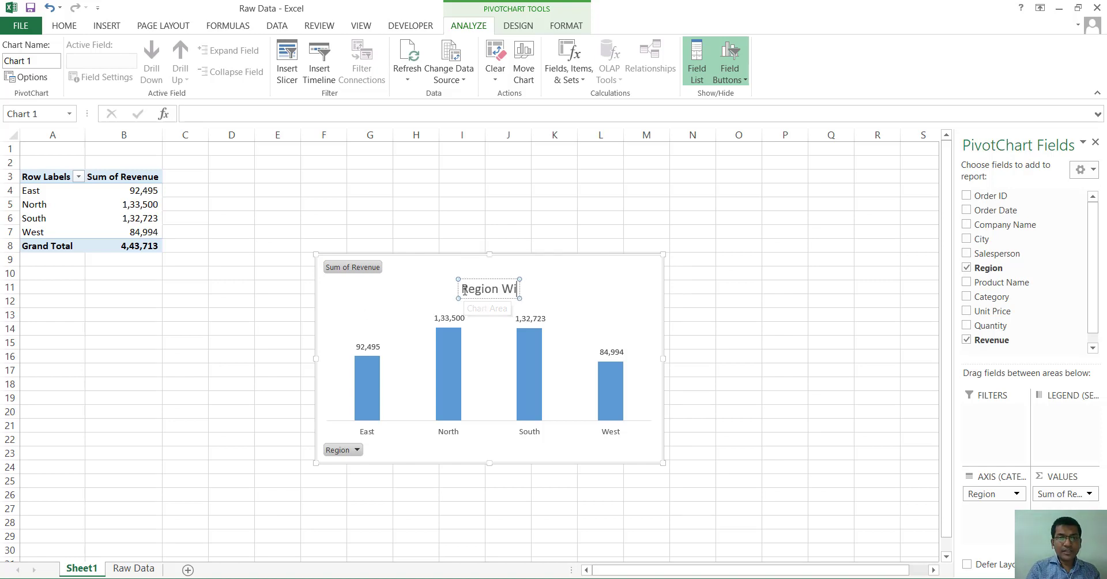
text(se Revenues)
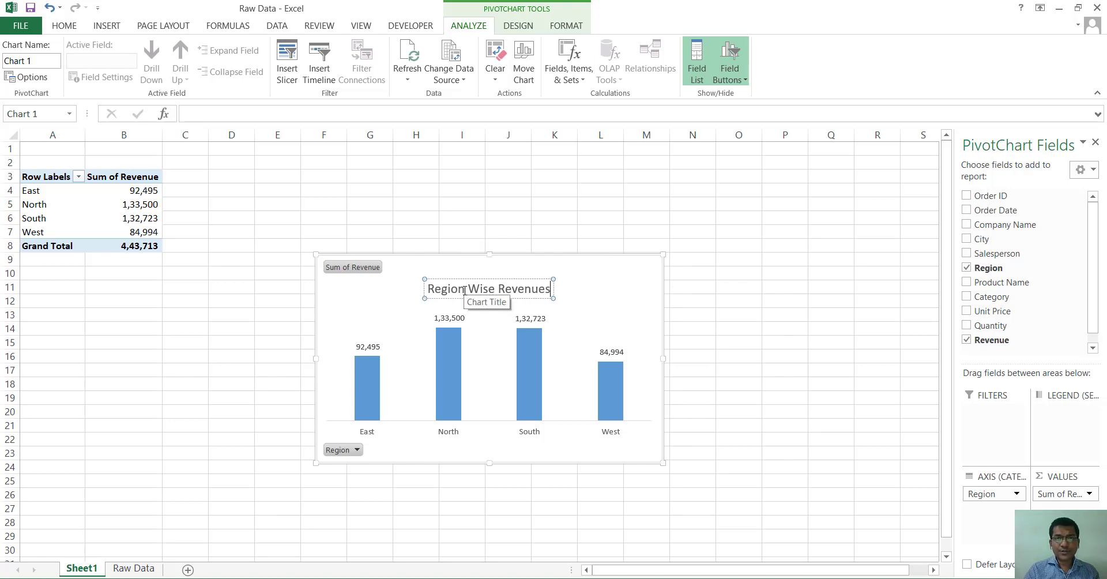
Step: Make the chart title and the region labels on the horizontal axis bold
key(ctrl+a)
key(ctrl+b)
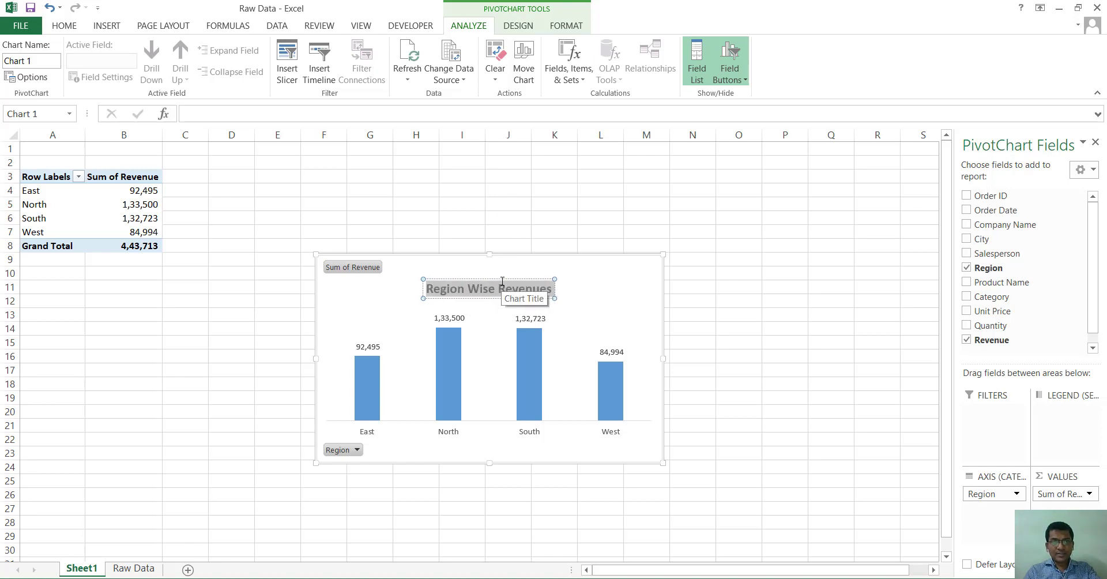
click(448, 434)
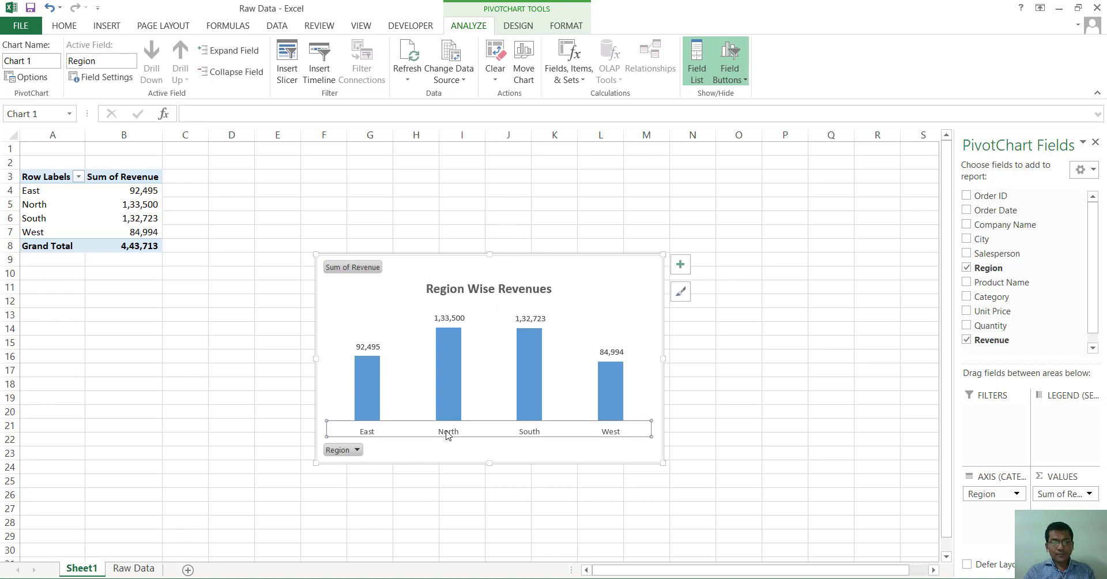
click(478, 506)
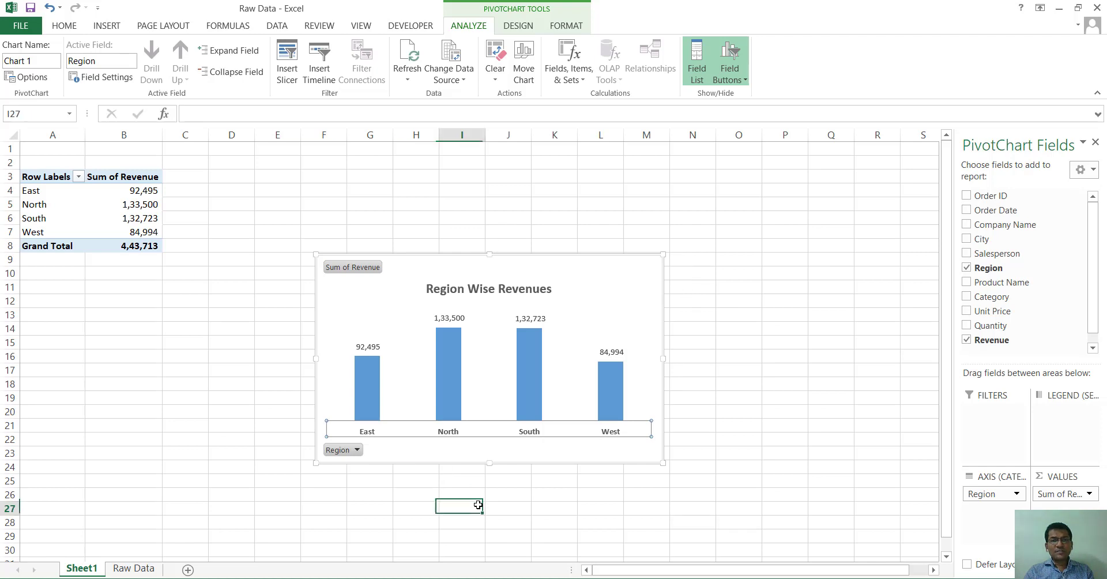
Step: Rename the worksheet containing the PivotTable and PivotChart as "Regionwise Sales"
right_click(86, 569)
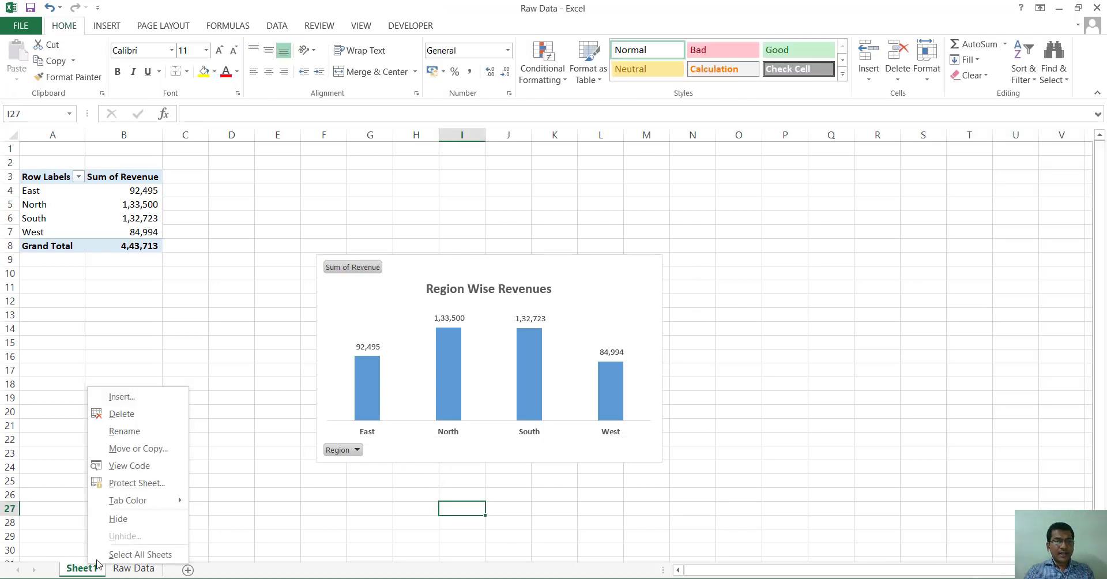
click(144, 434)
text(Regionwise)
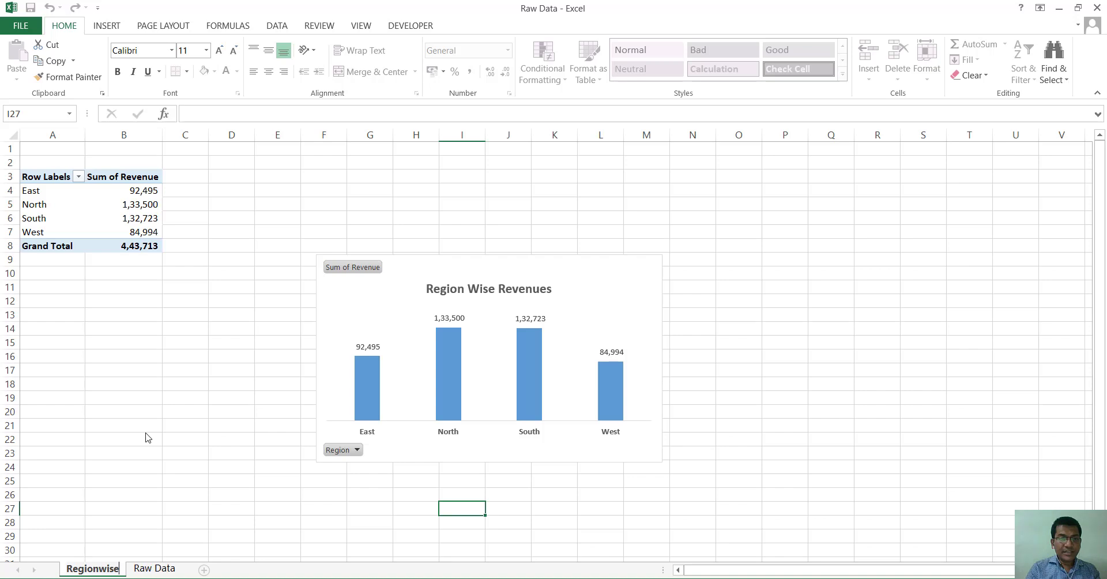
key(Return)
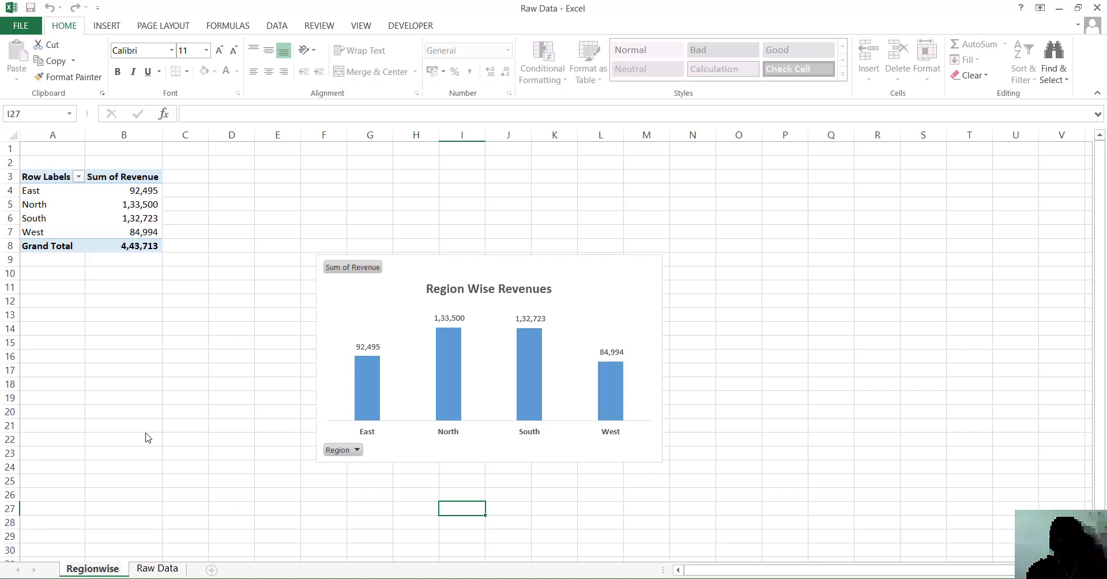
text(Sales)
click(146, 438)
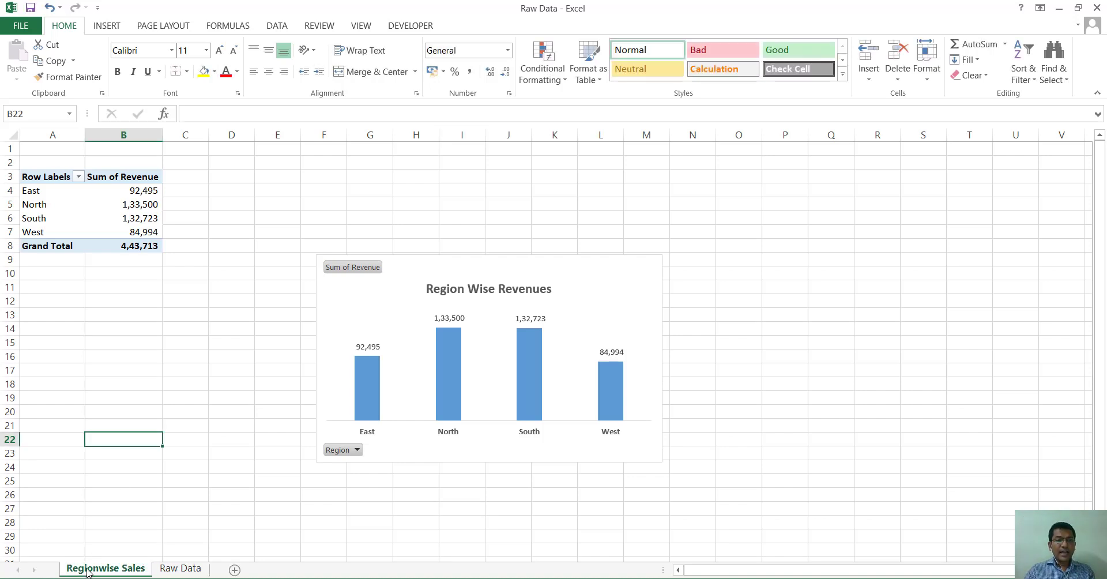
Step: Add a new worksheet, place it before Regionwise Sales and name it "Master Dashbaord"
click(234, 570)
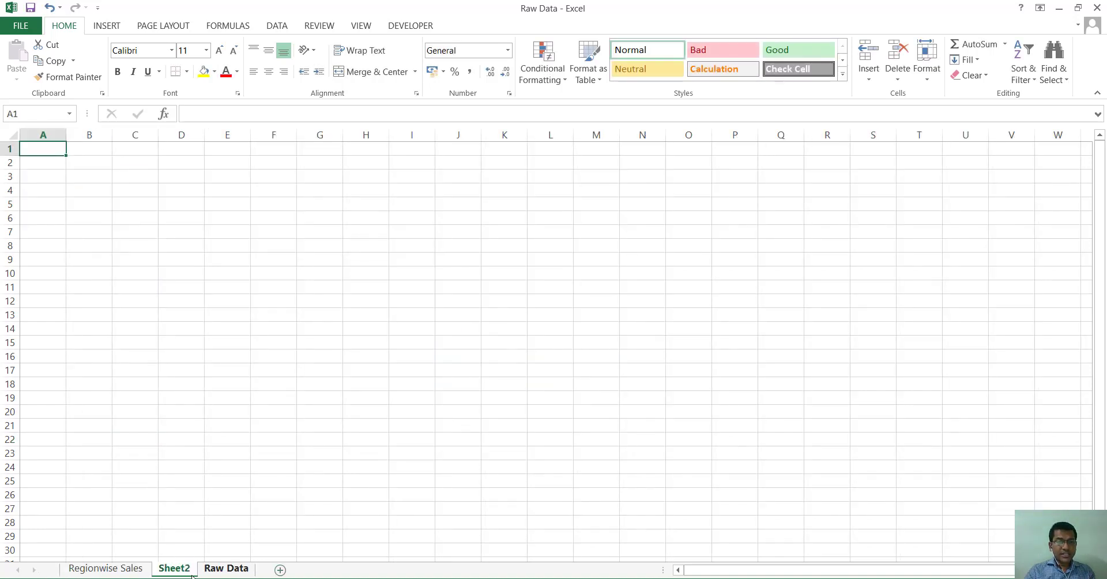
drag(192, 577, 98, 573)
right_click(86, 570)
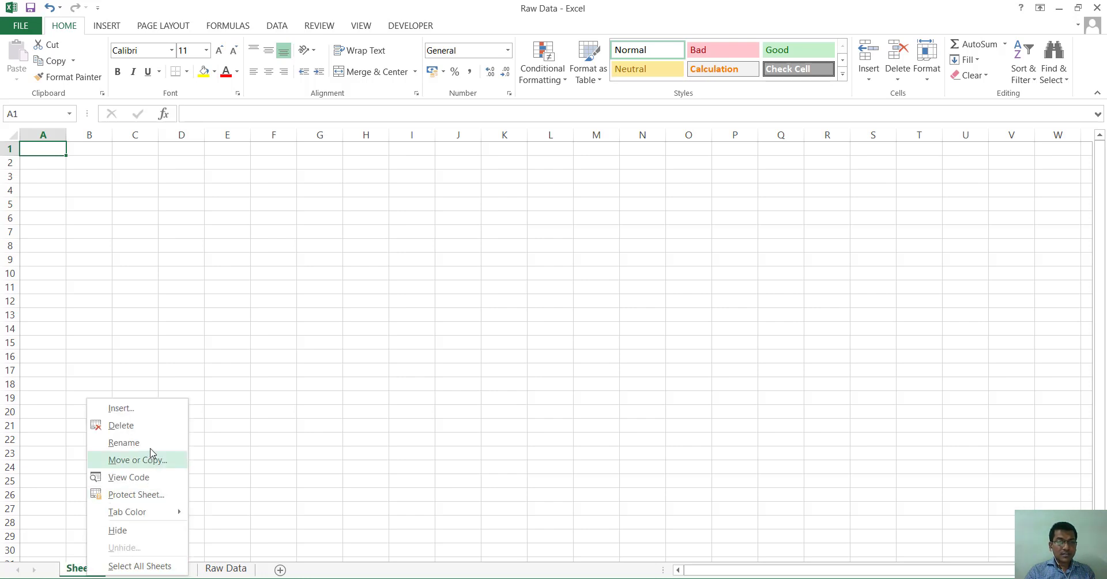
click(152, 443)
text(Mast)
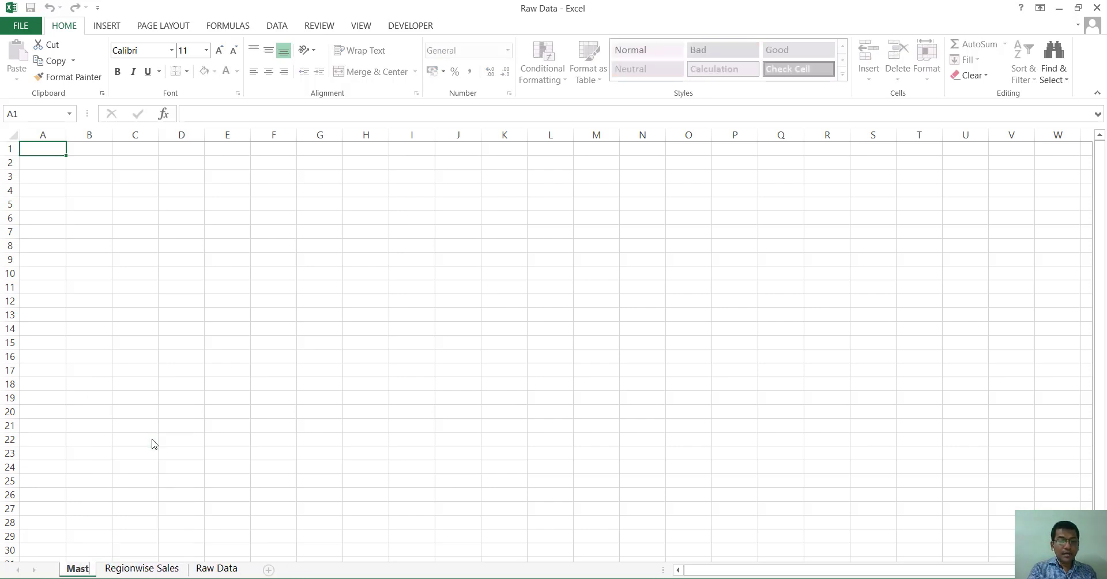
text(er Da)
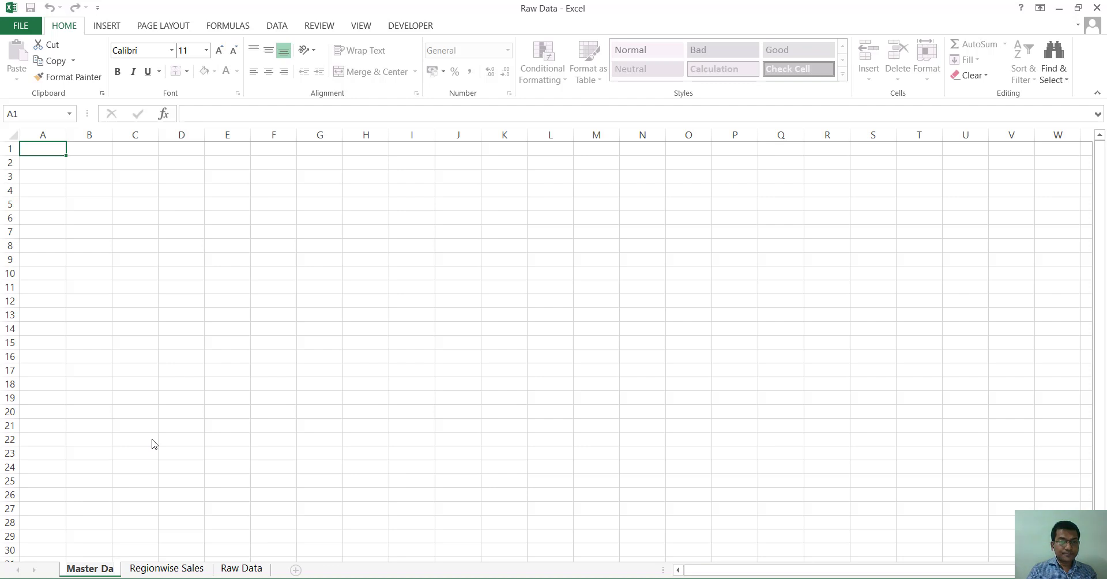
text(shbaord)
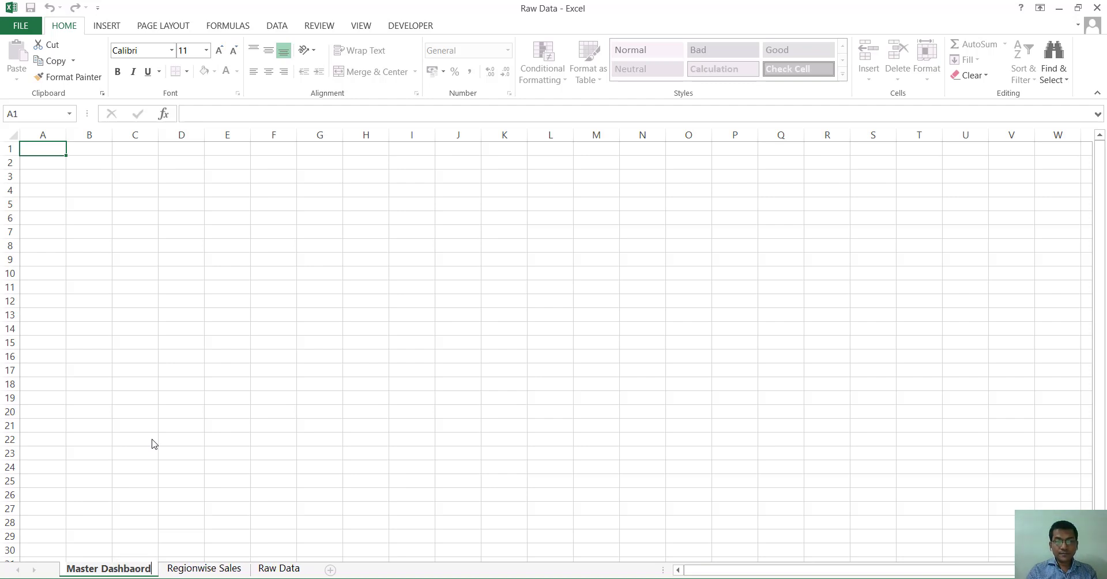
click(302, 498)
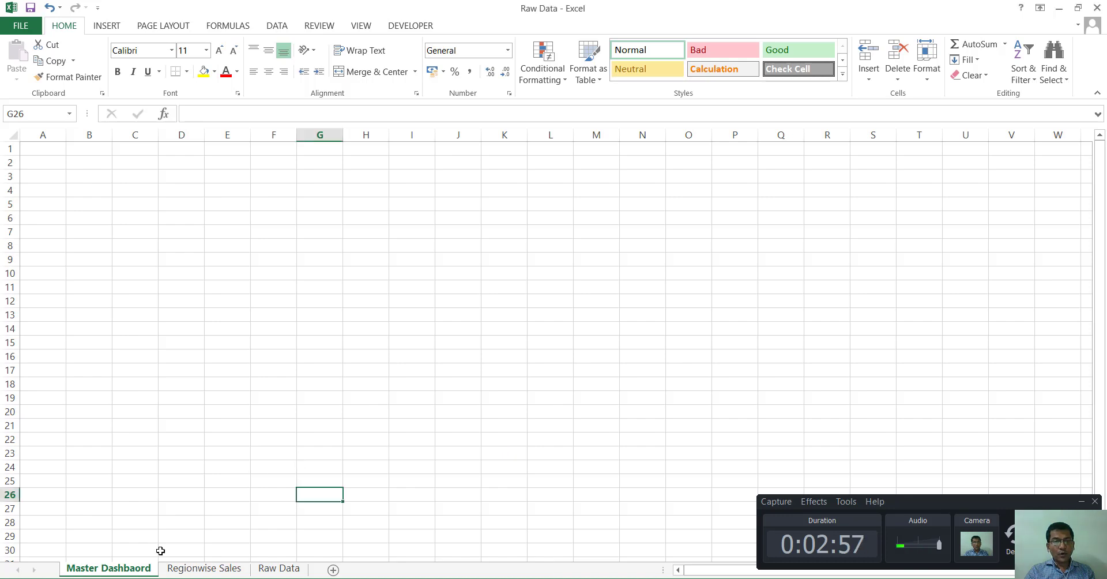
Step: Copy the Region Wise Revenues chart from Regionwise Sales and paste it at cell A6 of the first worksheet
click(185, 569)
click(350, 304)
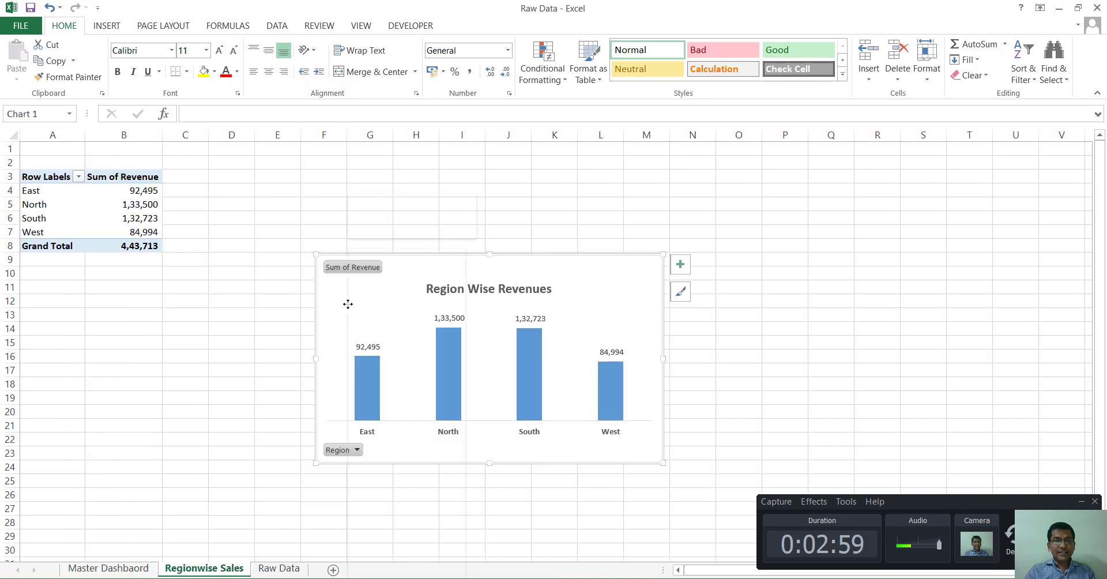
right_click(349, 302)
click(380, 295)
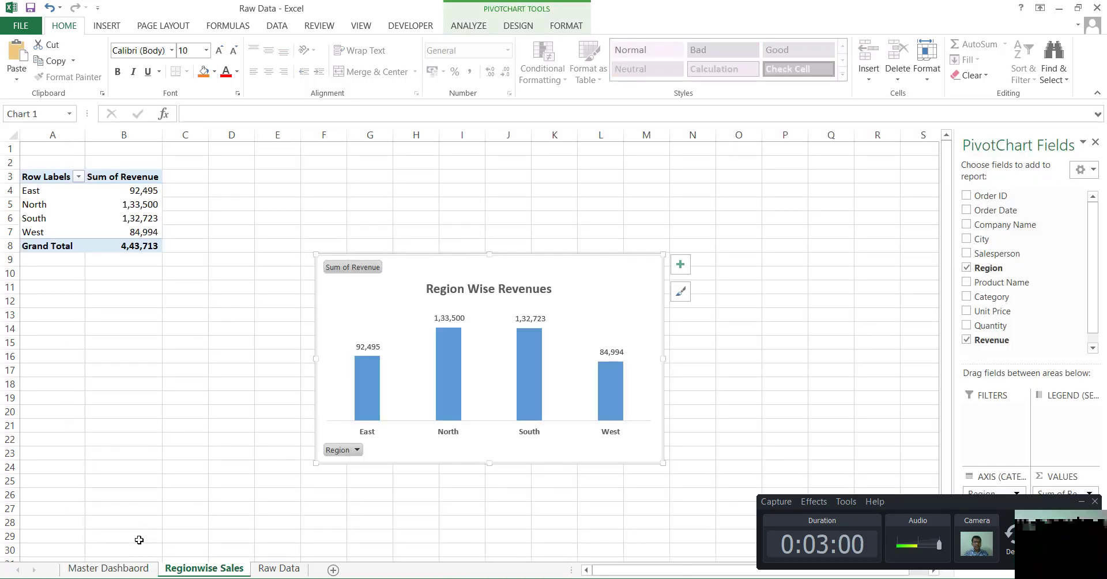
click(123, 568)
click(54, 218)
key(ctrl+v)
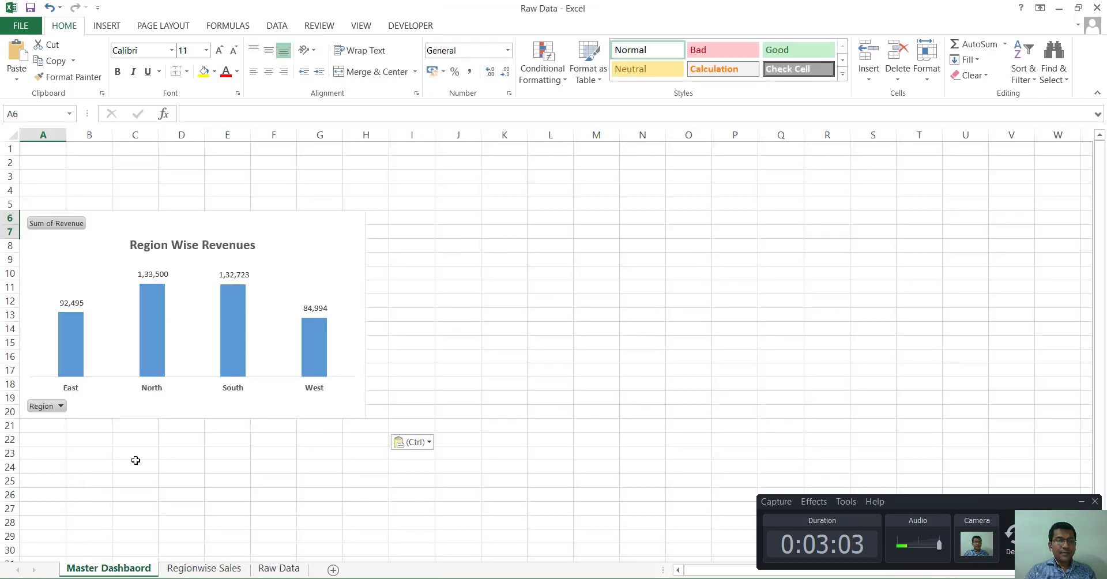
Step: Correct the spelling of the first worksheet's name to "Master Dashboard"
right_click(117, 572)
click(193, 438)
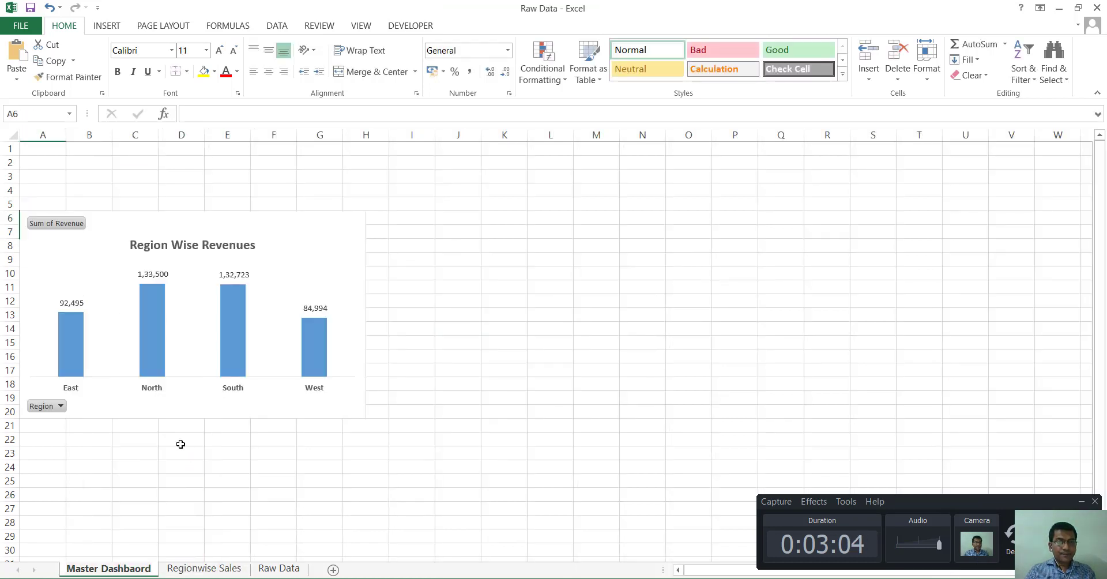
click(131, 568)
text(oa)
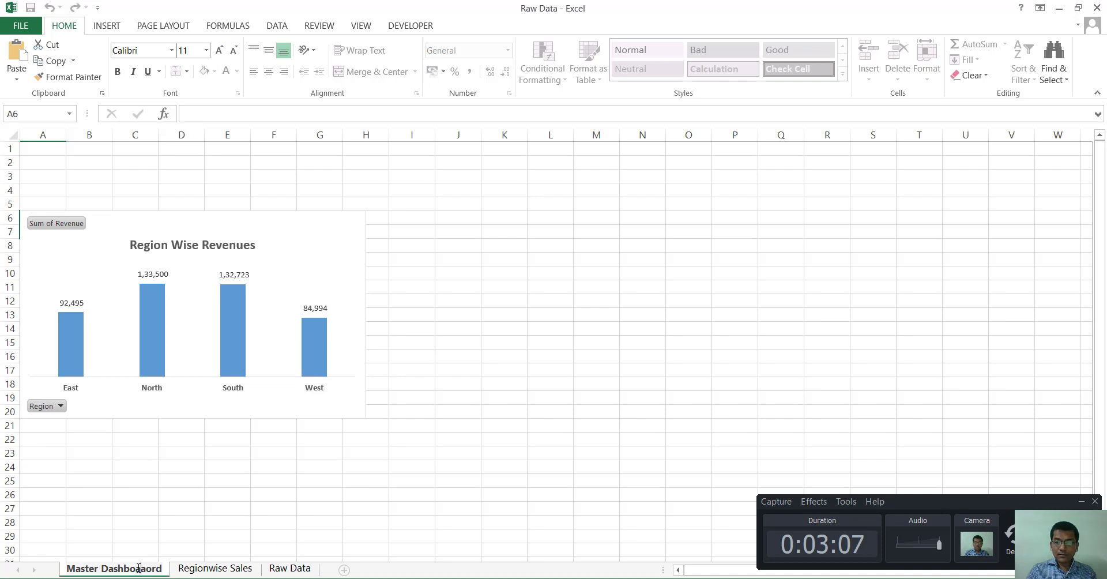
key(Delete)
key(Delete)
click(176, 510)
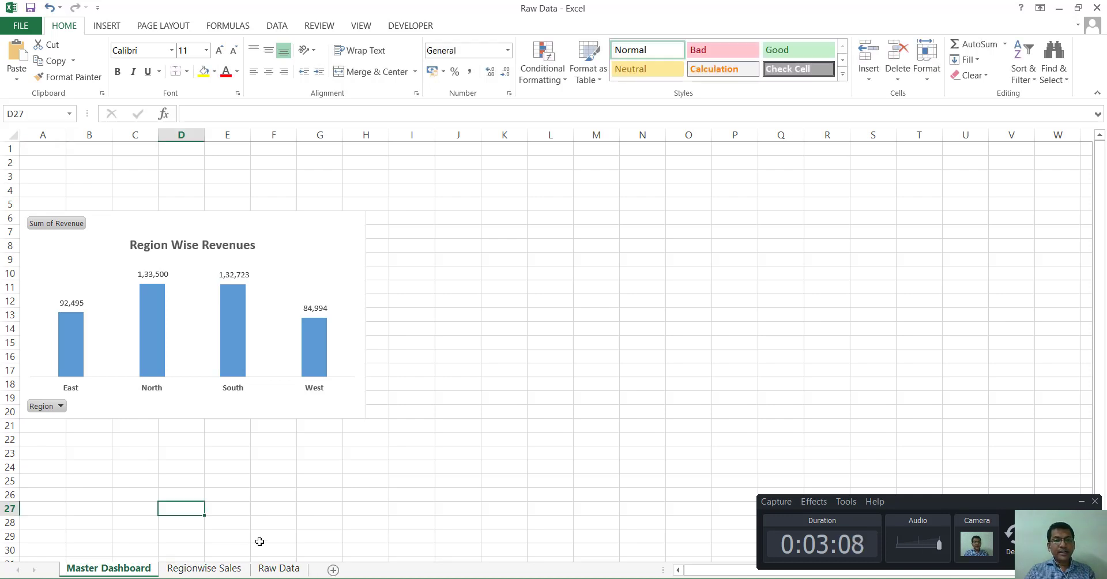
click(191, 571)
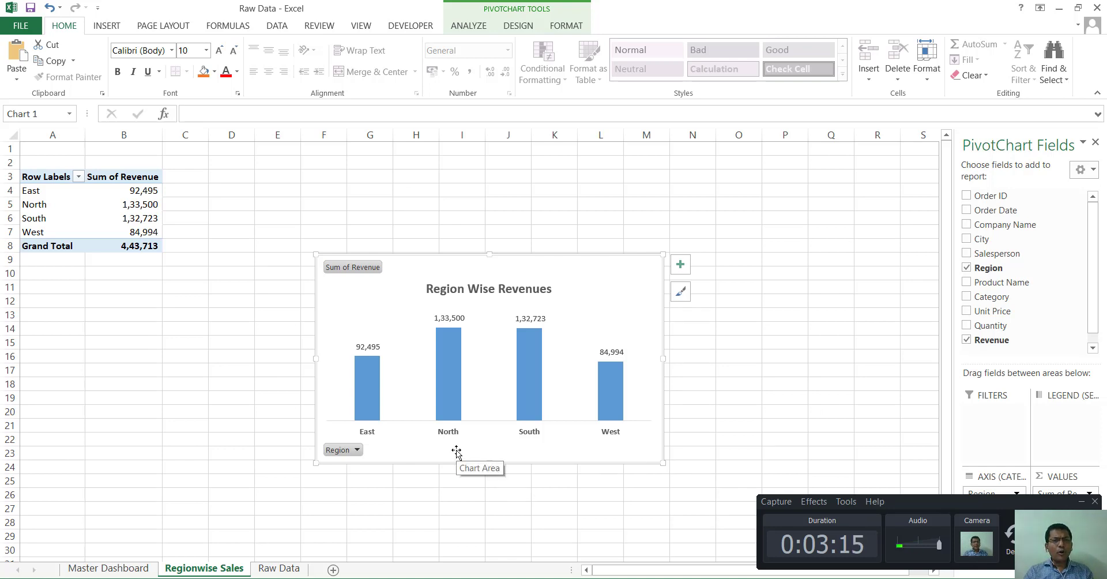
click(279, 569)
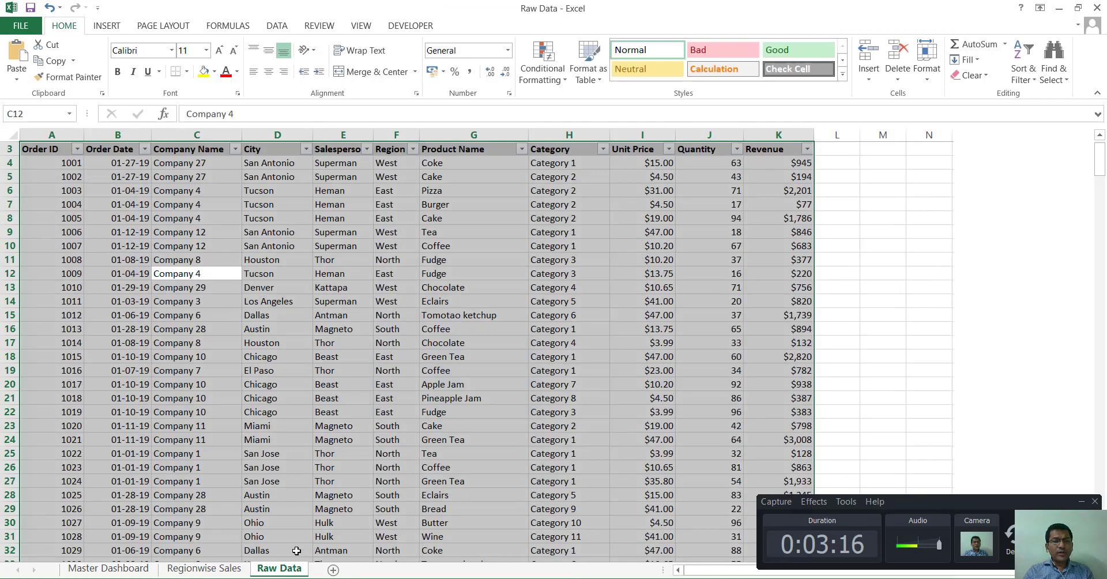
drag(391, 174, 393, 319)
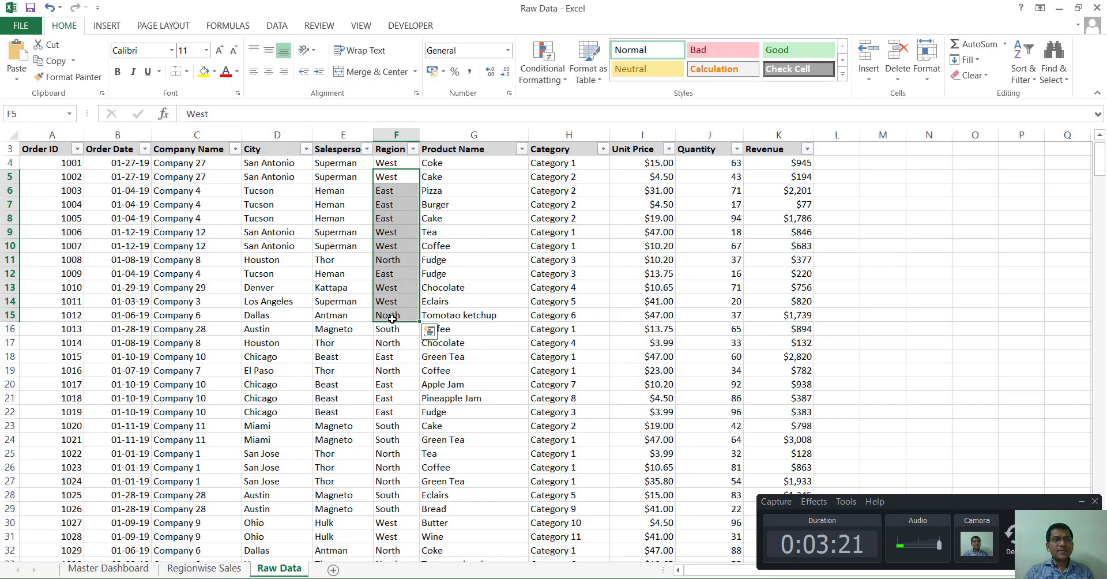
Step: Create a copy of the Regionwise Sales worksheet, placing it before Regionwise Sales in the same workbook
click(203, 568)
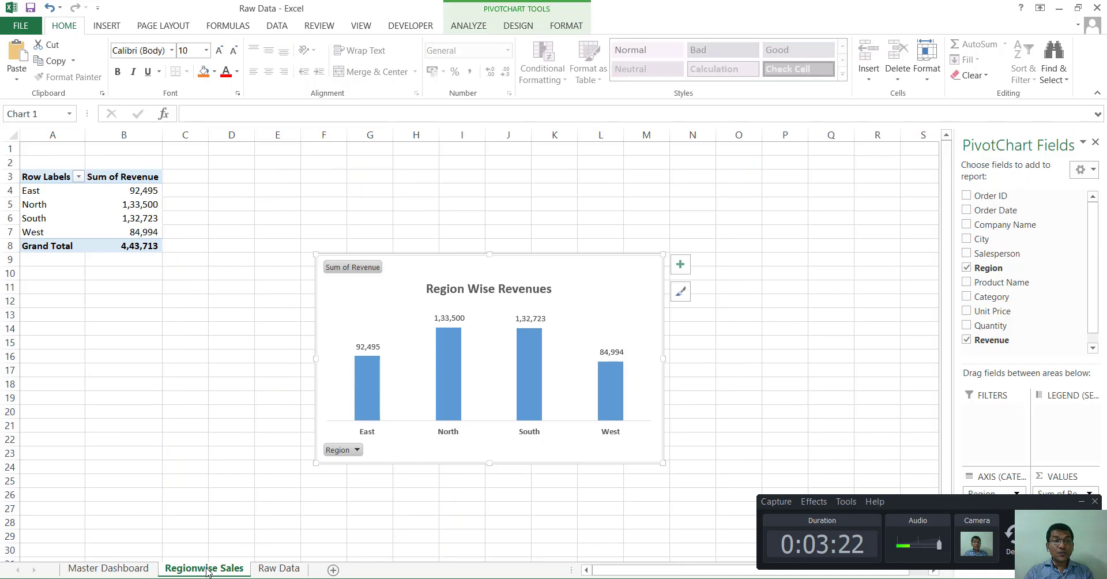
right_click(208, 570)
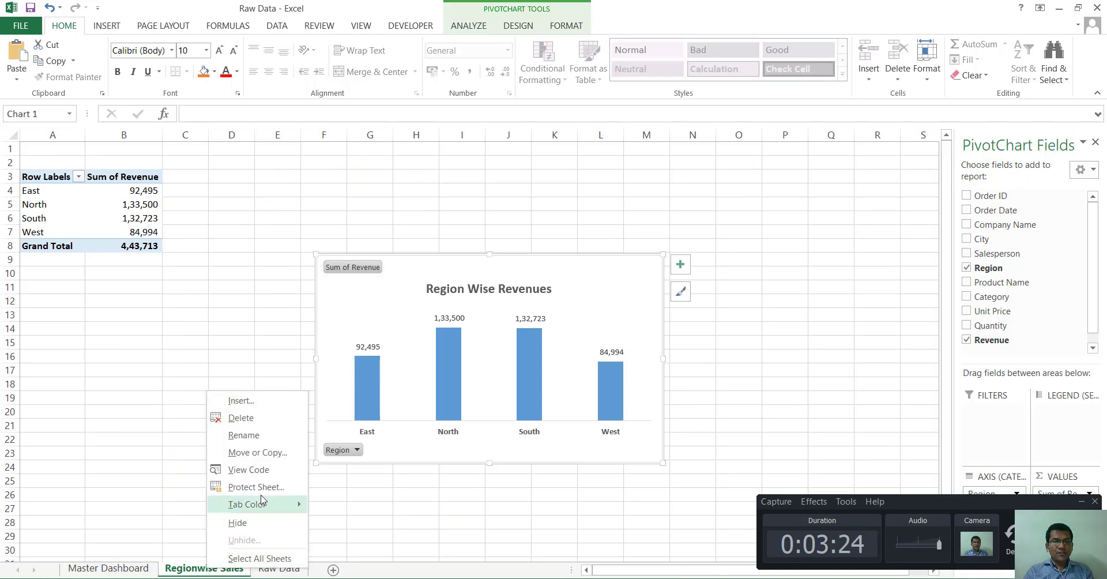
click(274, 459)
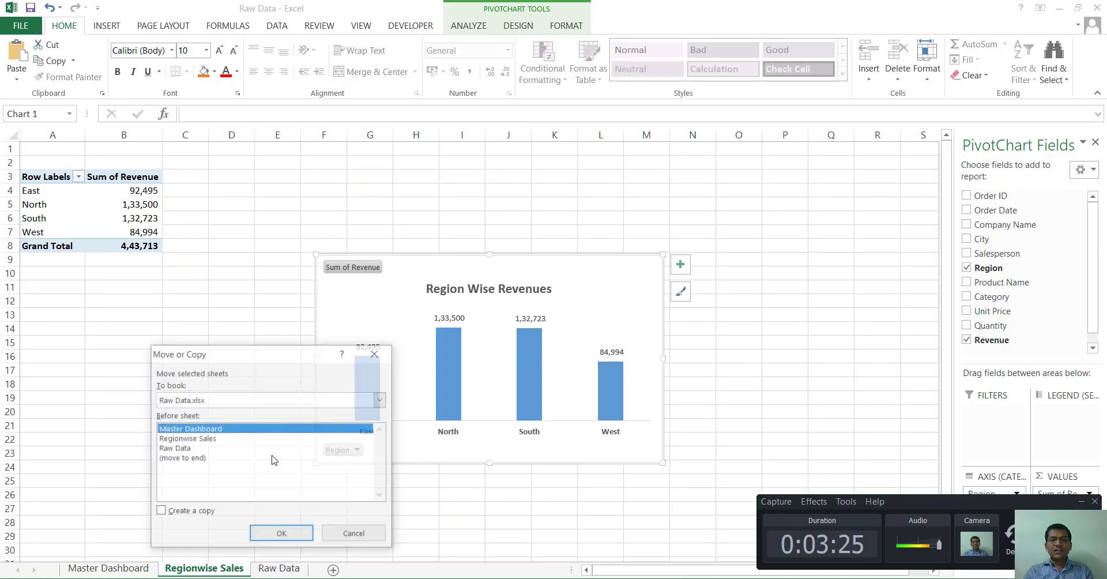
click(160, 512)
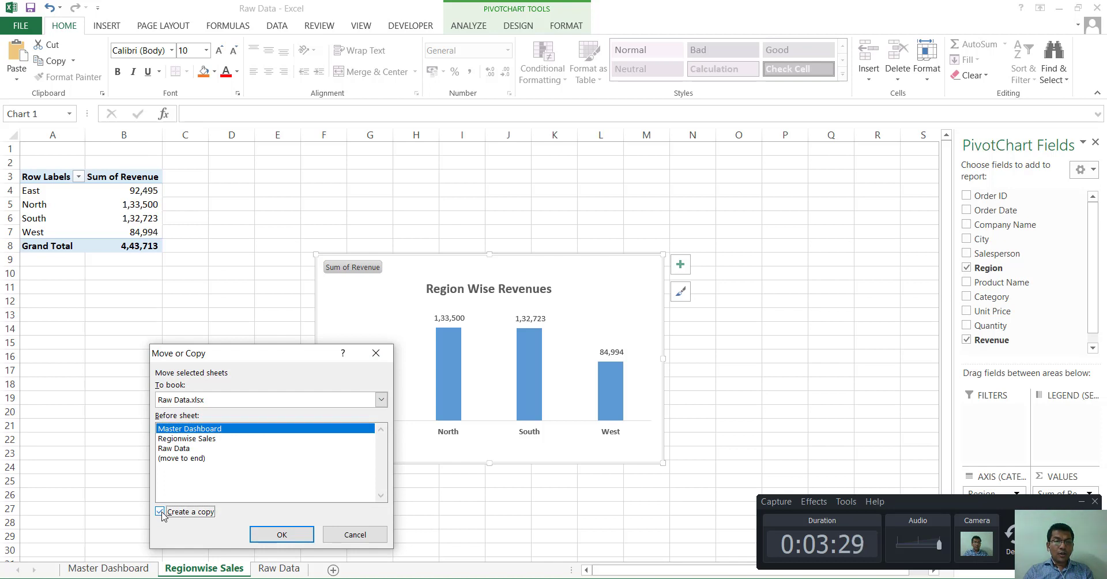
click(218, 440)
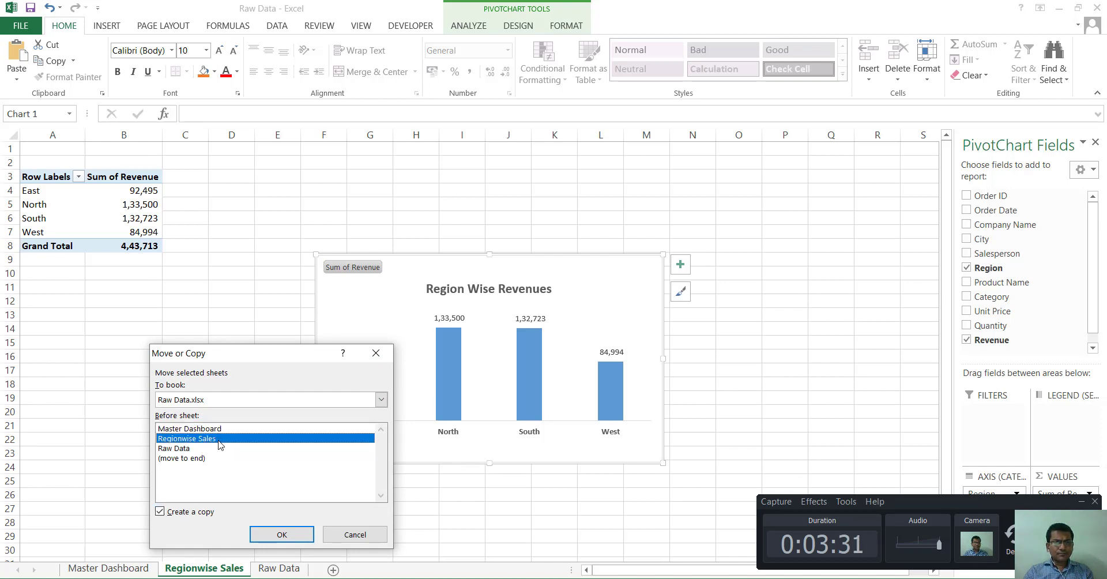
click(284, 537)
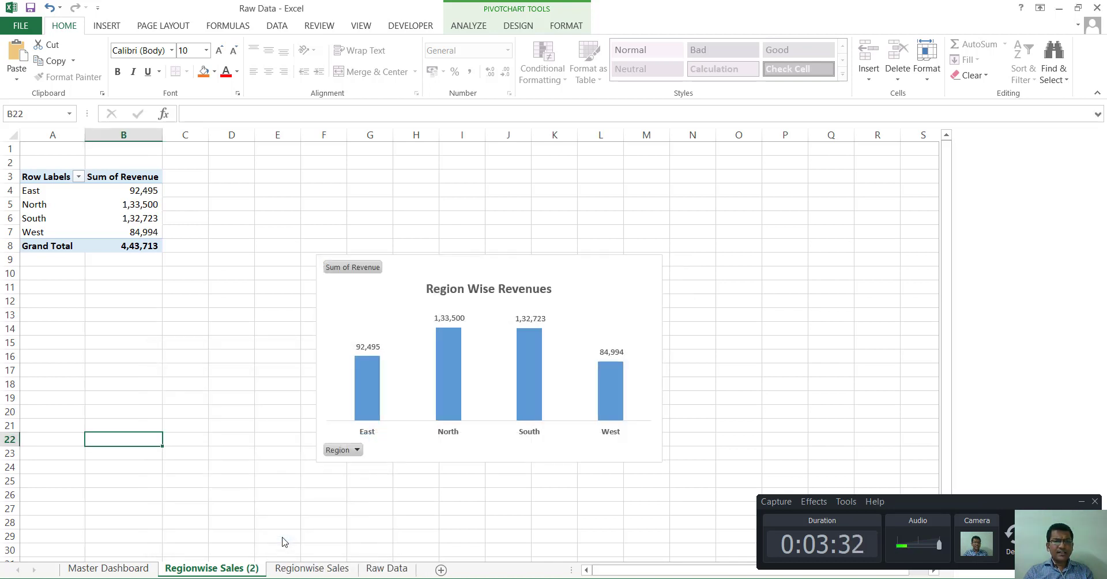
Step: Rename the copied worksheet "Regionwise Sales Mix"
right_click(214, 566)
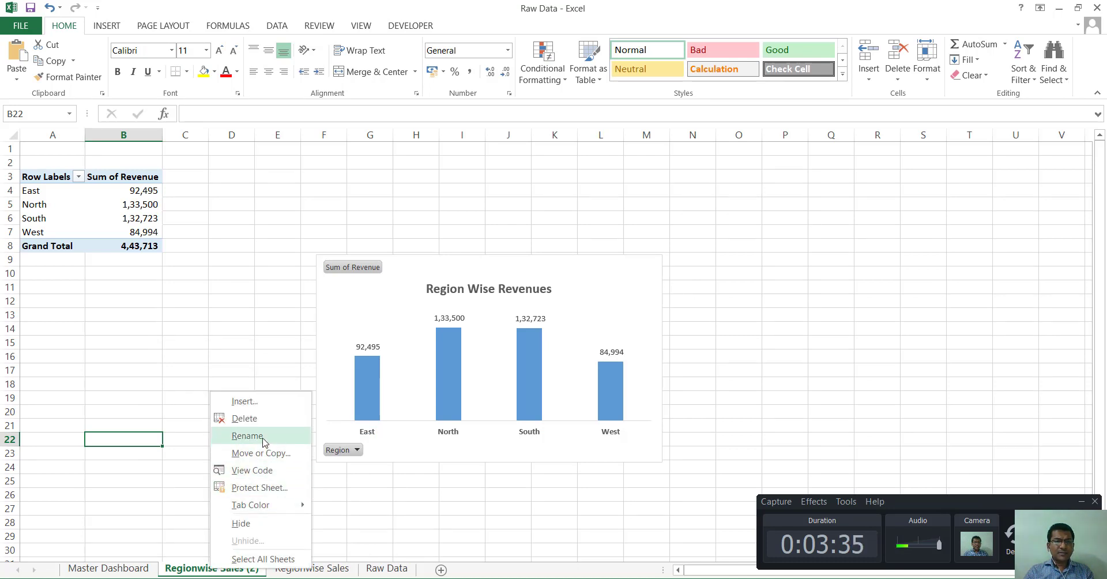
click(263, 434)
drag(247, 569, 261, 568)
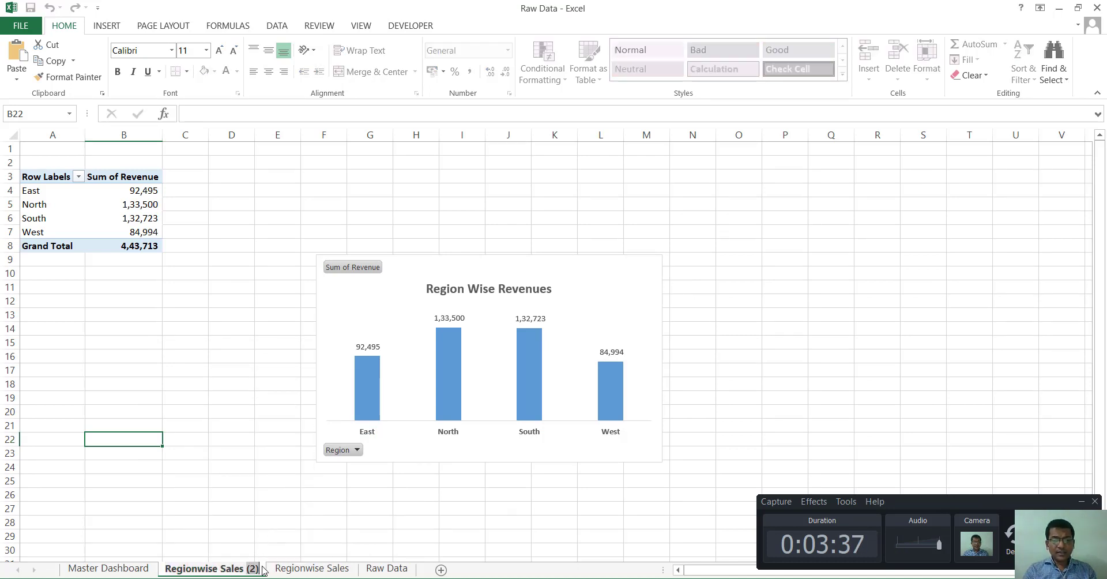
text(Mix)
click(235, 327)
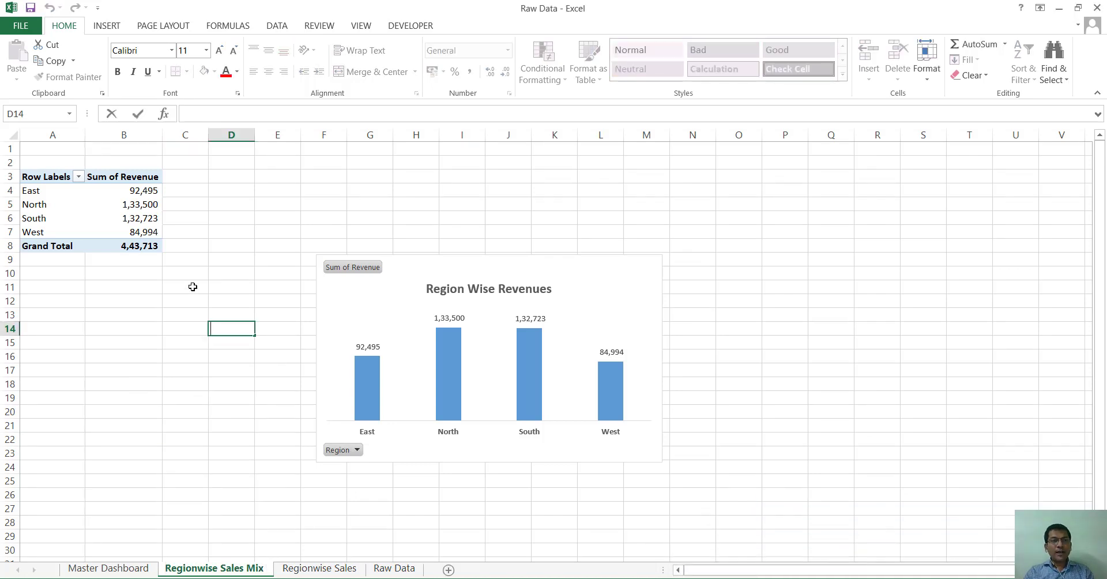
Step: Summarize the PivotTable's Revenue field by Count on the Regionwise Sales Mix sheet and select the regional values
click(136, 205)
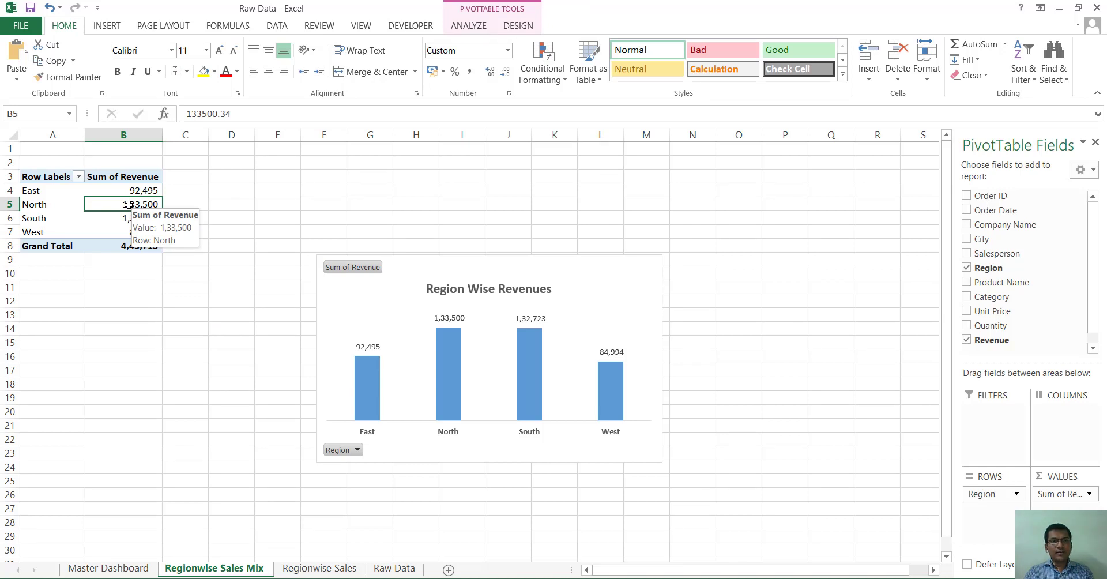
right_click(116, 203)
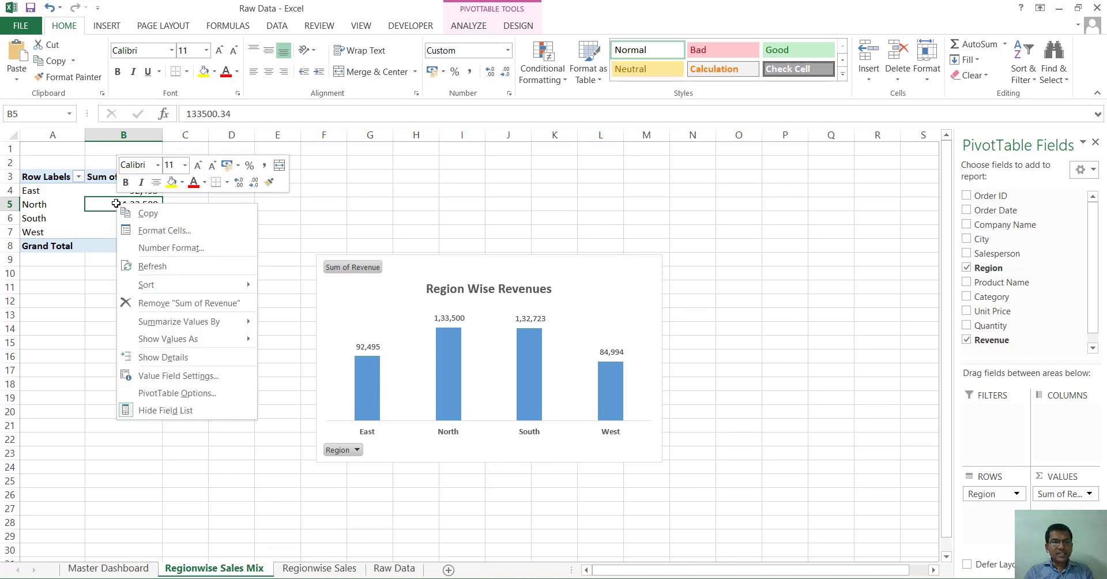
click(187, 386)
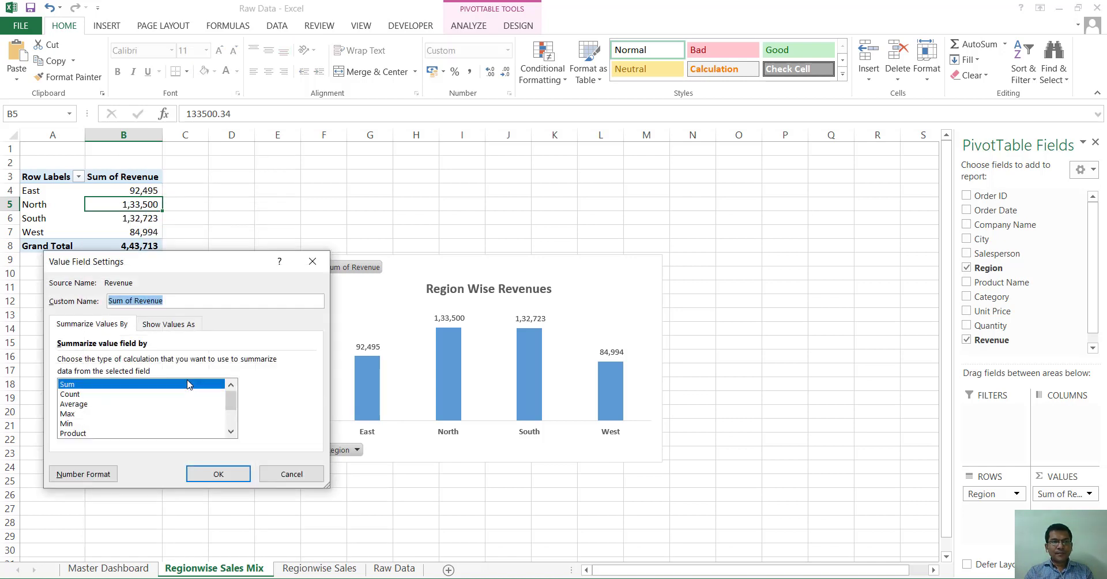
click(94, 395)
click(194, 473)
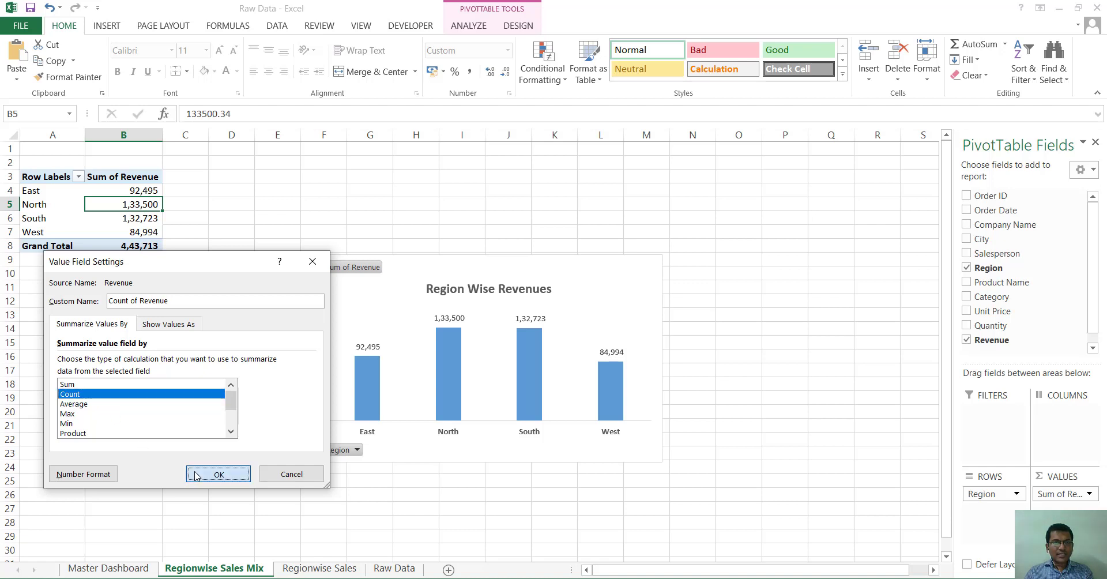
drag(142, 196, 141, 227)
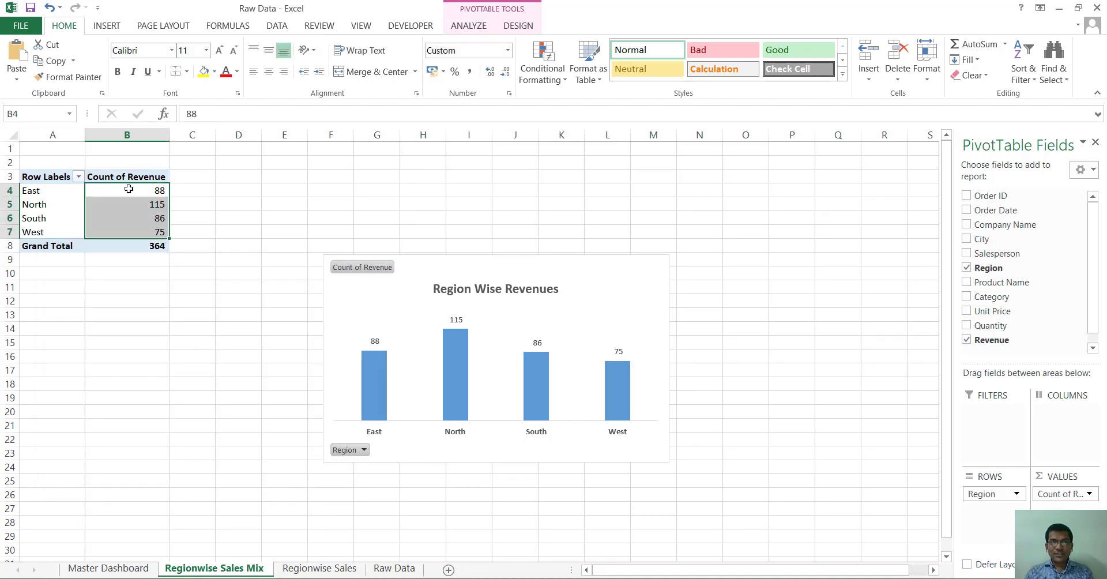
Step: Change the PivotTable's Revenue field to be summarized by Max
click(104, 207)
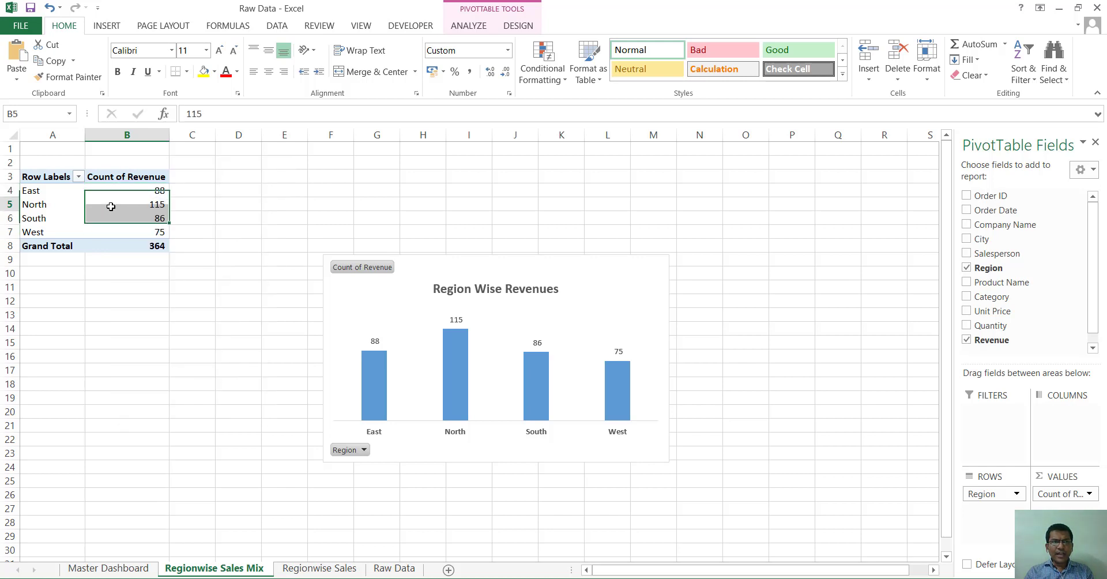
right_click(113, 207)
click(173, 379)
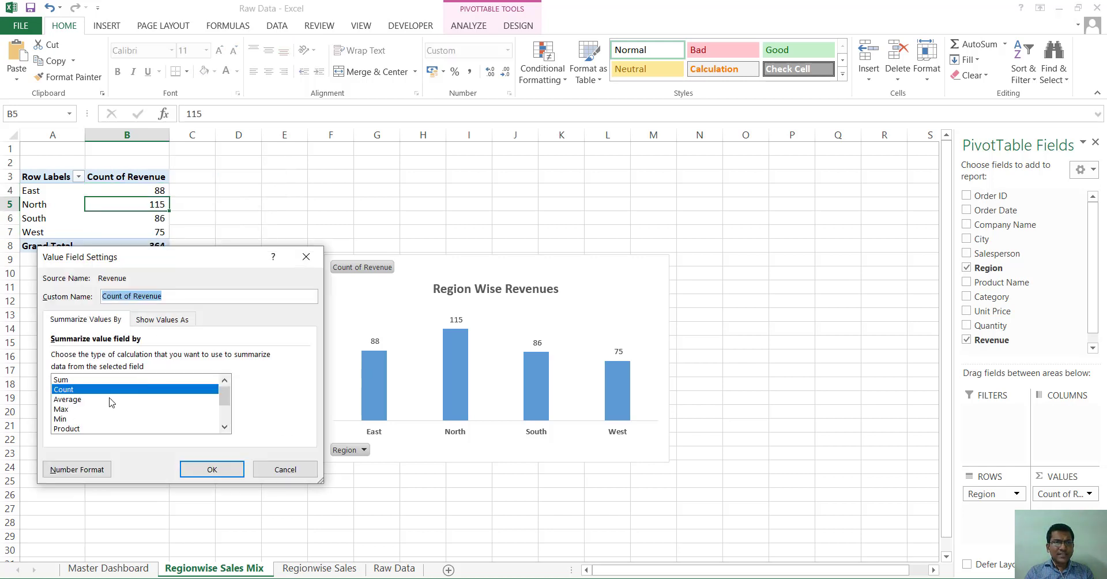
click(104, 409)
click(211, 470)
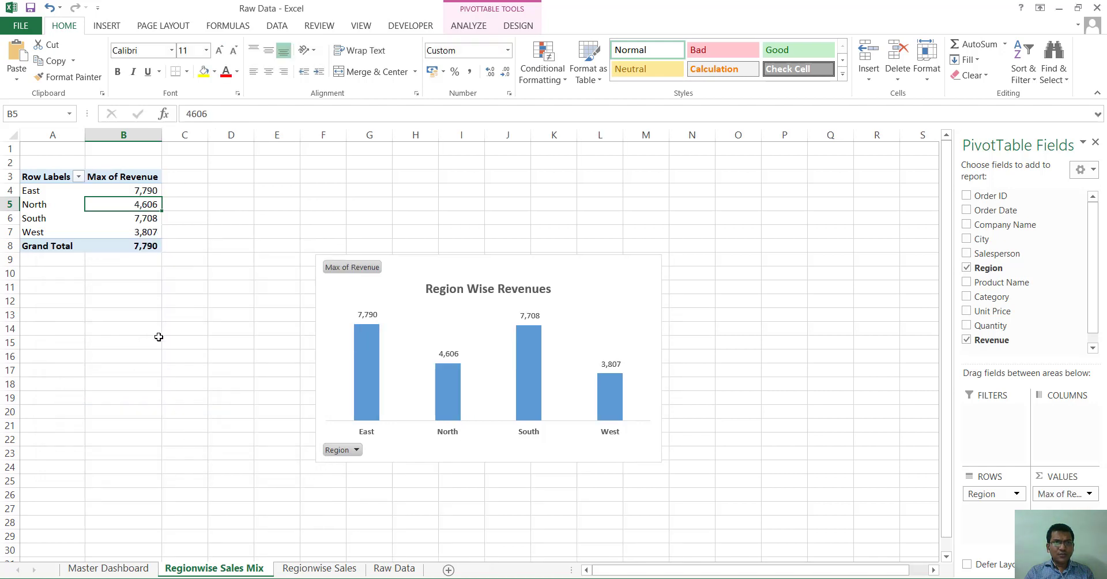
Step: Set the PivotTable's Revenue field back to being summarized by Sum
right_click(122, 207)
click(185, 378)
click(115, 392)
click(119, 382)
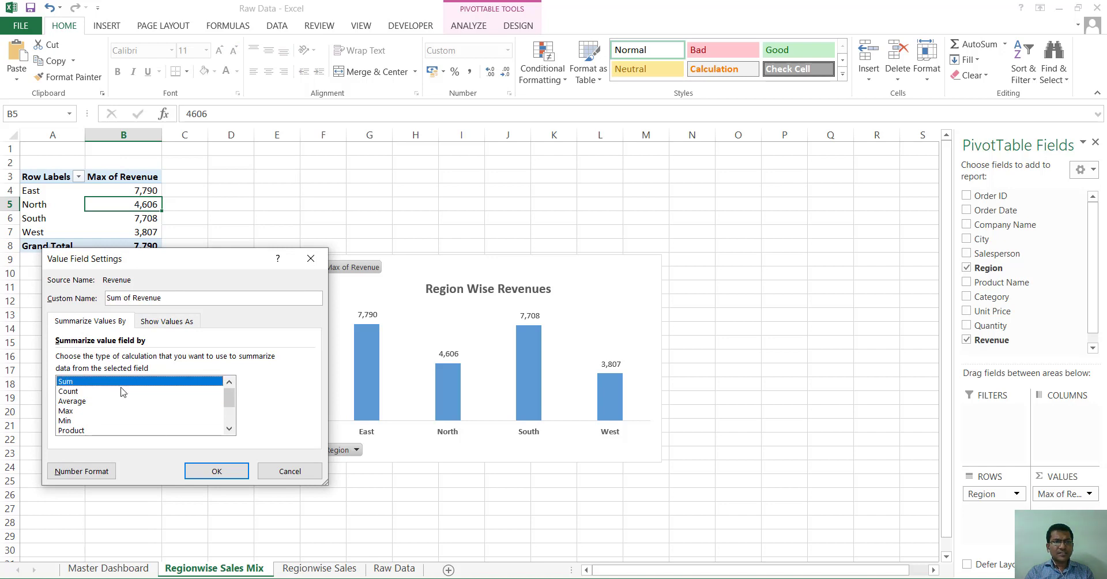
click(217, 470)
Step: Show the PivotTable's Sum of Revenue values as % of Grand Total through the value field settings
right_click(133, 205)
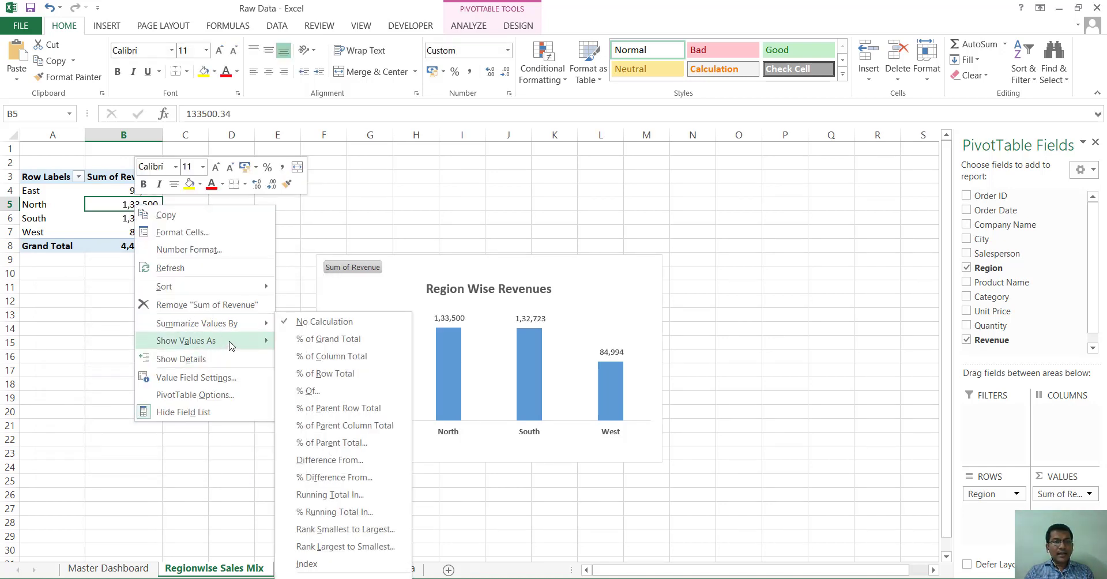
click(221, 381)
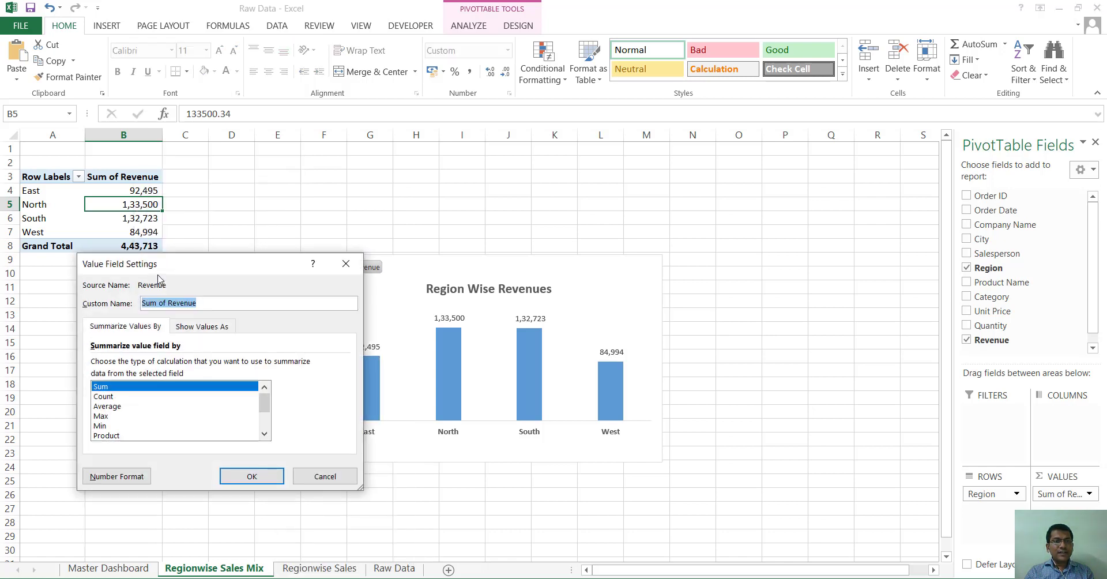
click(212, 328)
click(170, 368)
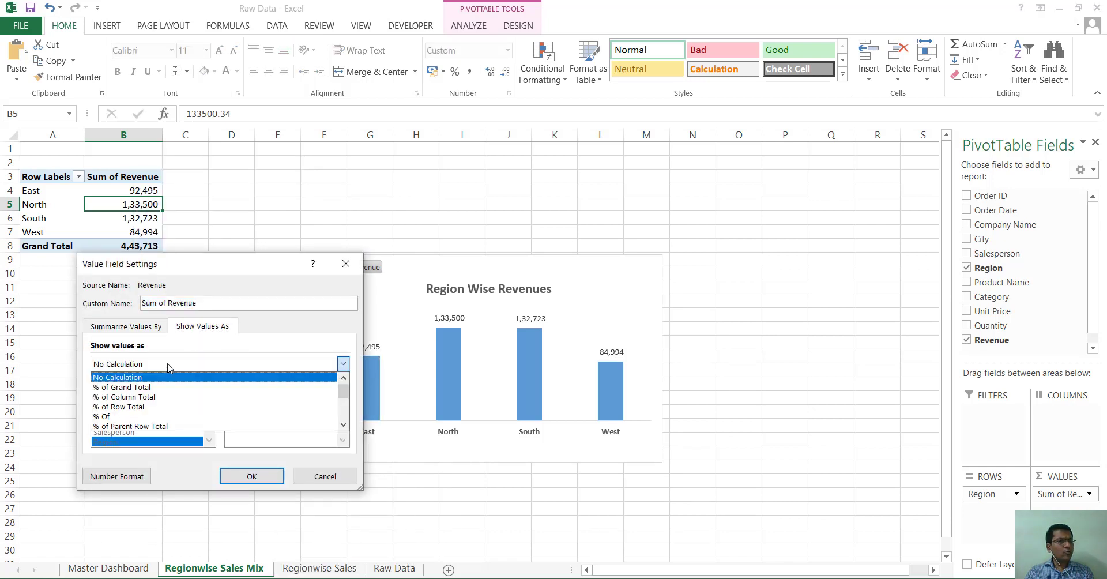
click(166, 388)
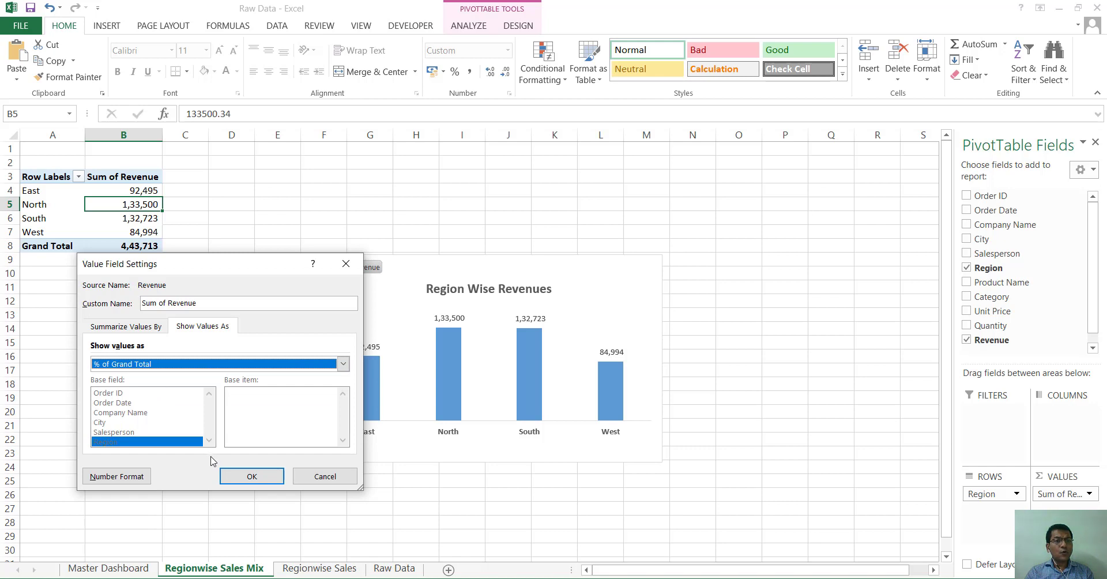
click(252, 476)
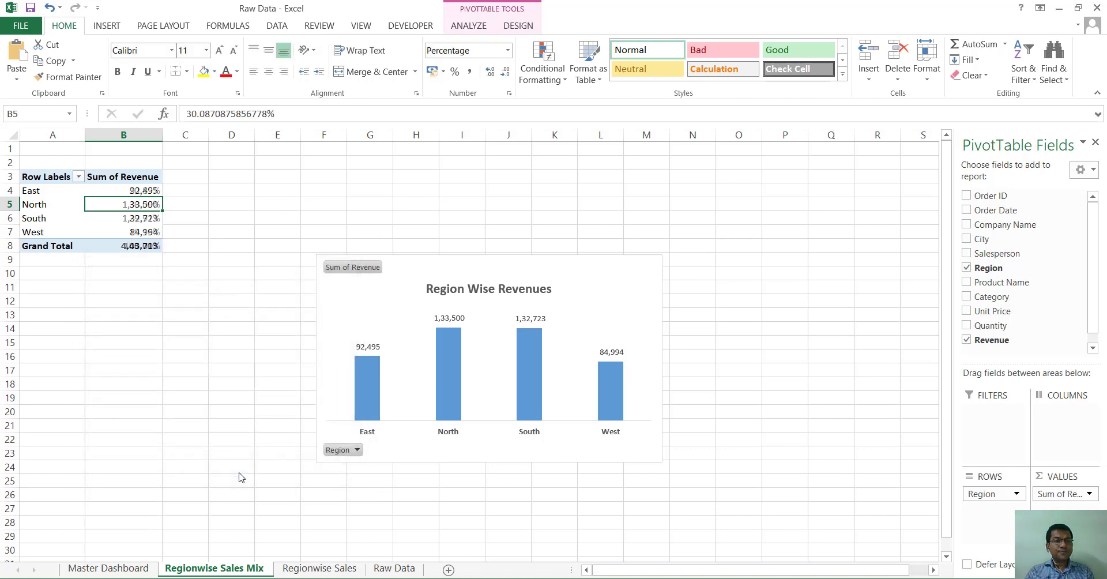
click(163, 315)
mouse_move(125, 233)
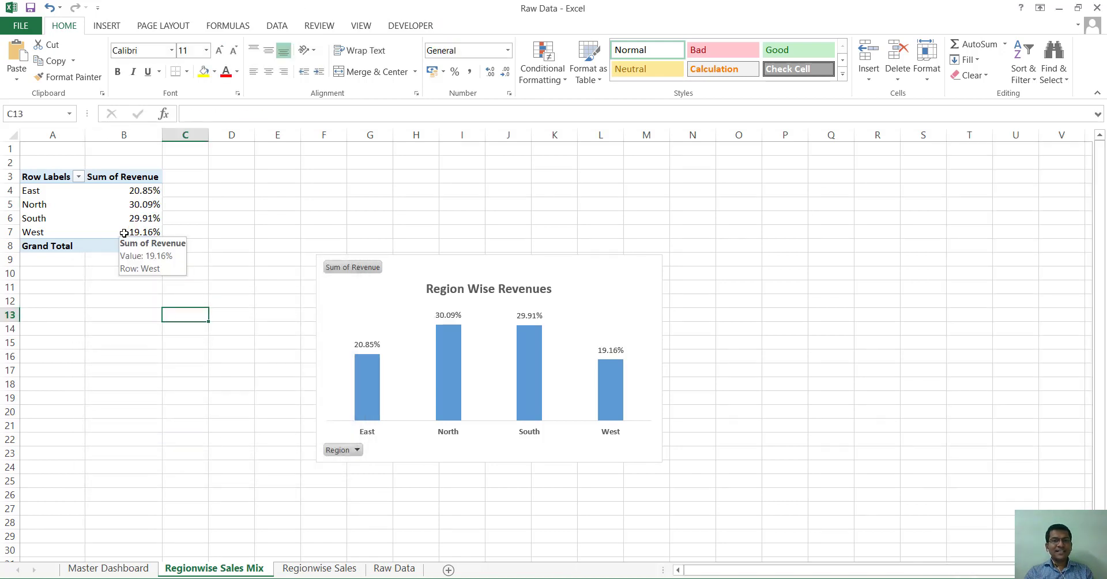
Step: Change the chart title on the Regionwise Sales Mix sheet to "Region Wise Revenues Mix"
click(537, 292)
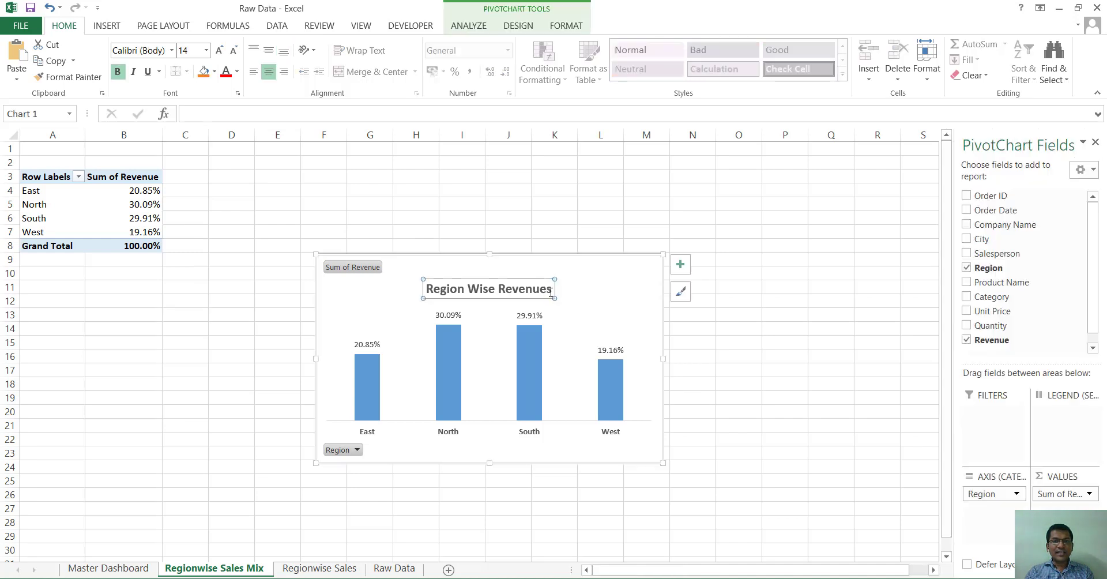
click(548, 290)
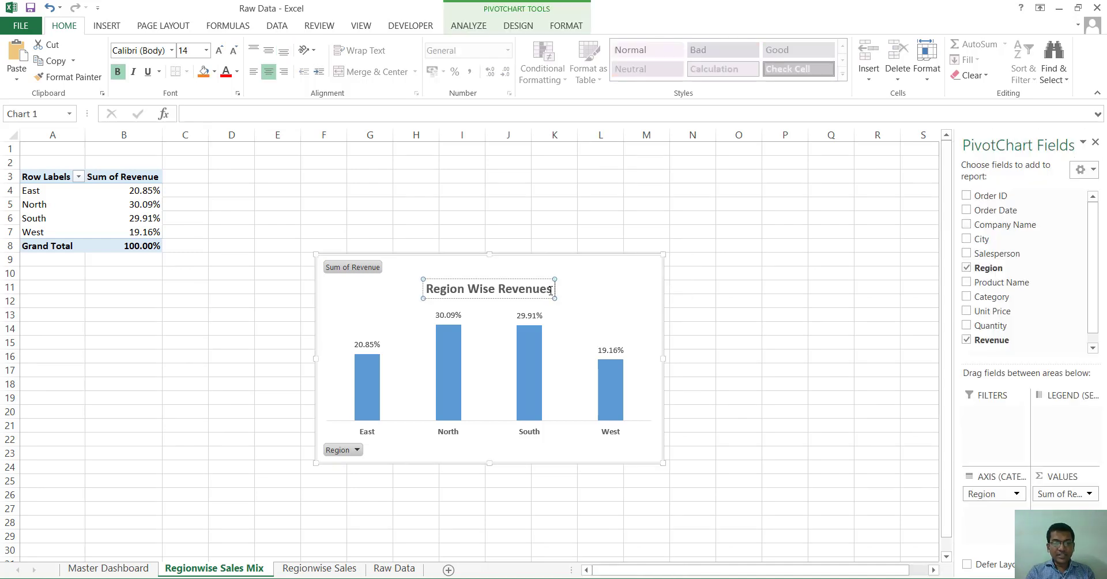
text(Mix)
click(554, 218)
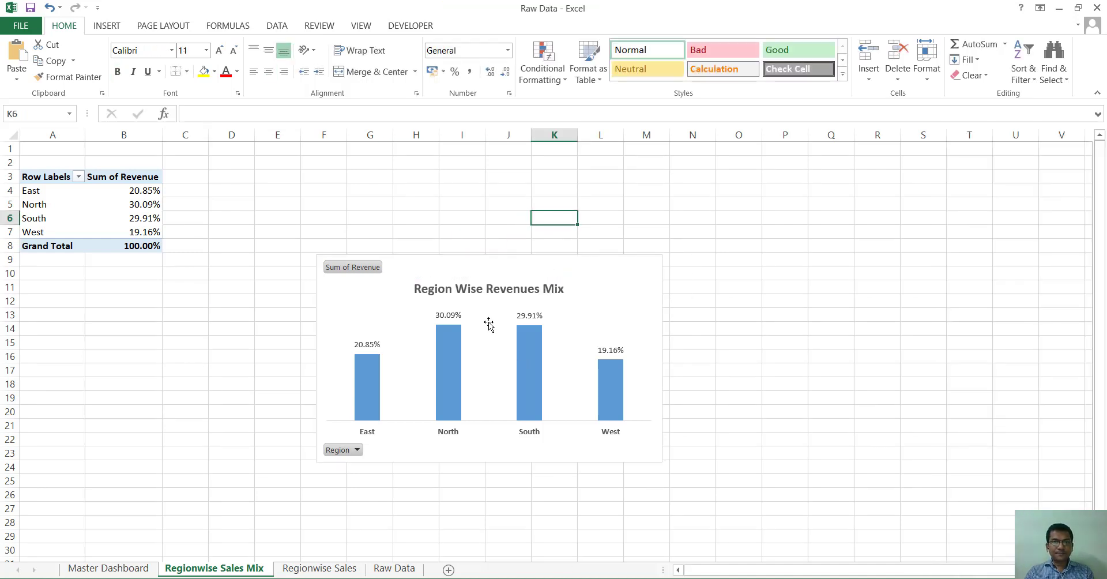
Step: Fill the columns of the Region Wise Revenues Mix chart with the standard orange color
click(444, 365)
click(215, 72)
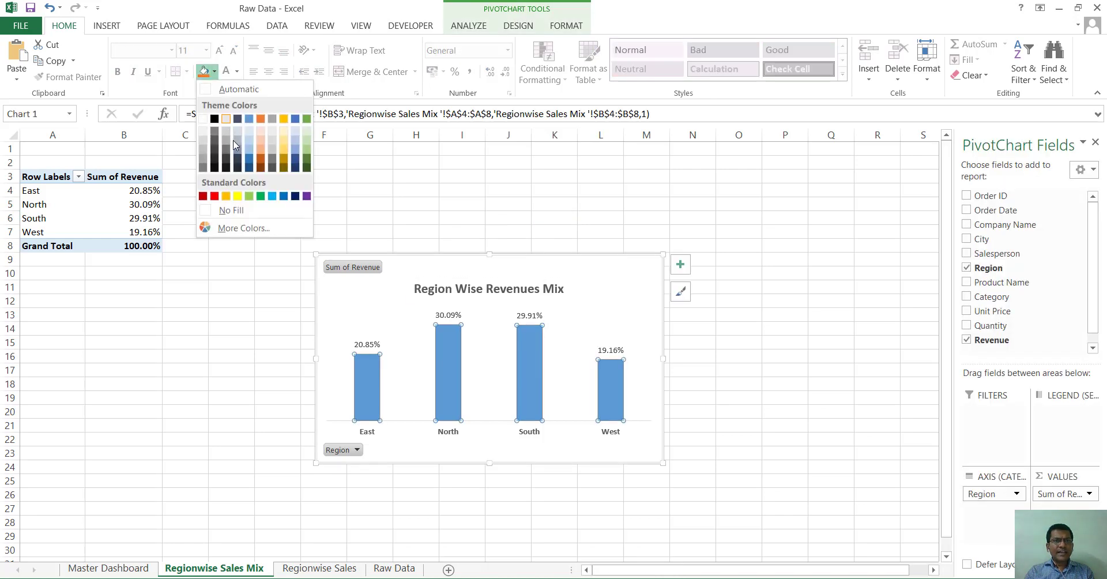
click(226, 197)
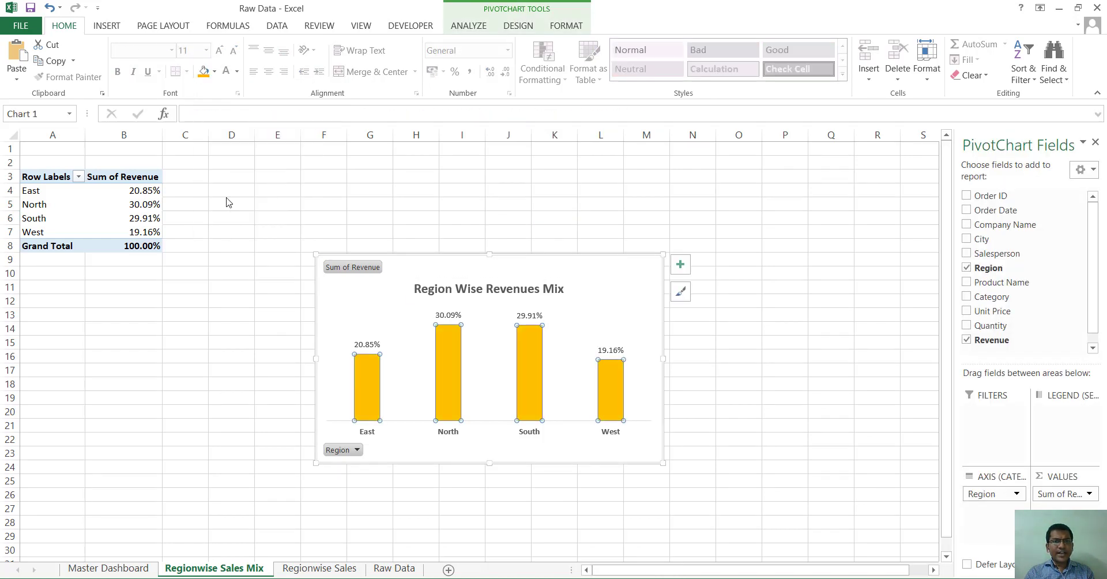
click(218, 396)
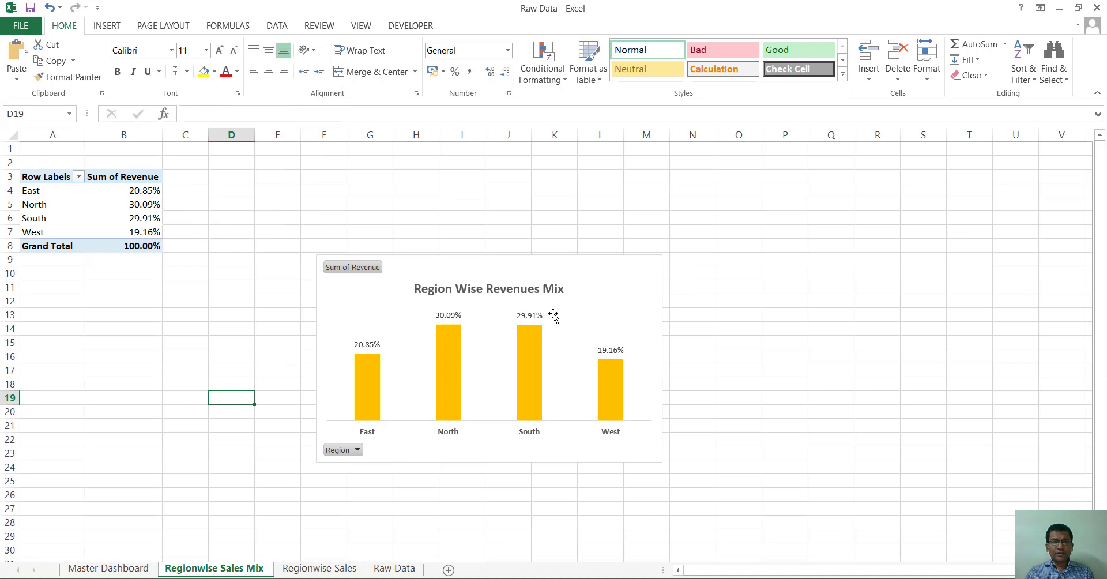
Step: Shrink the Region Wise Revenues Mix chart from its upper corner so that it spans about rows 12 to 23
click(623, 289)
right_click(620, 281)
click(608, 264)
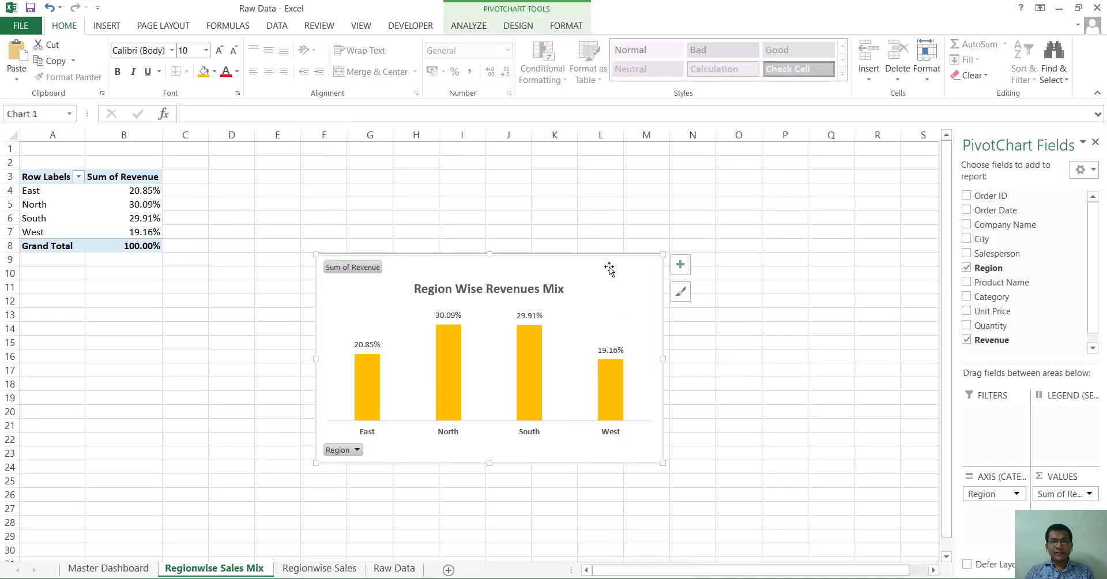
drag(662, 255, 577, 302)
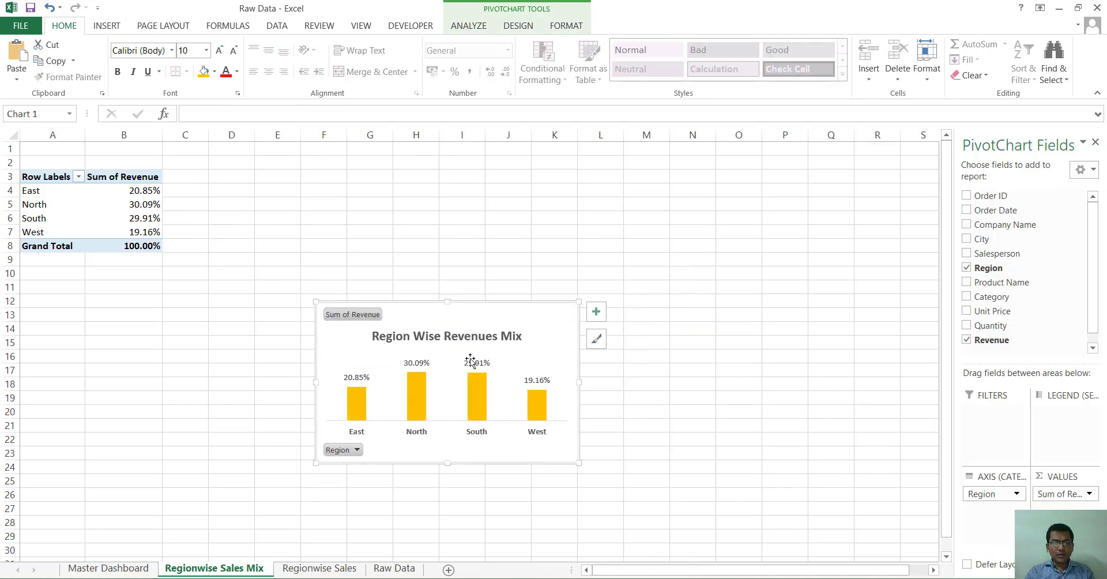
Step: Copy the Region Wise Revenues Mix chart and paste it at cell I9 of the Master Dashboard sheet
right_click(493, 459)
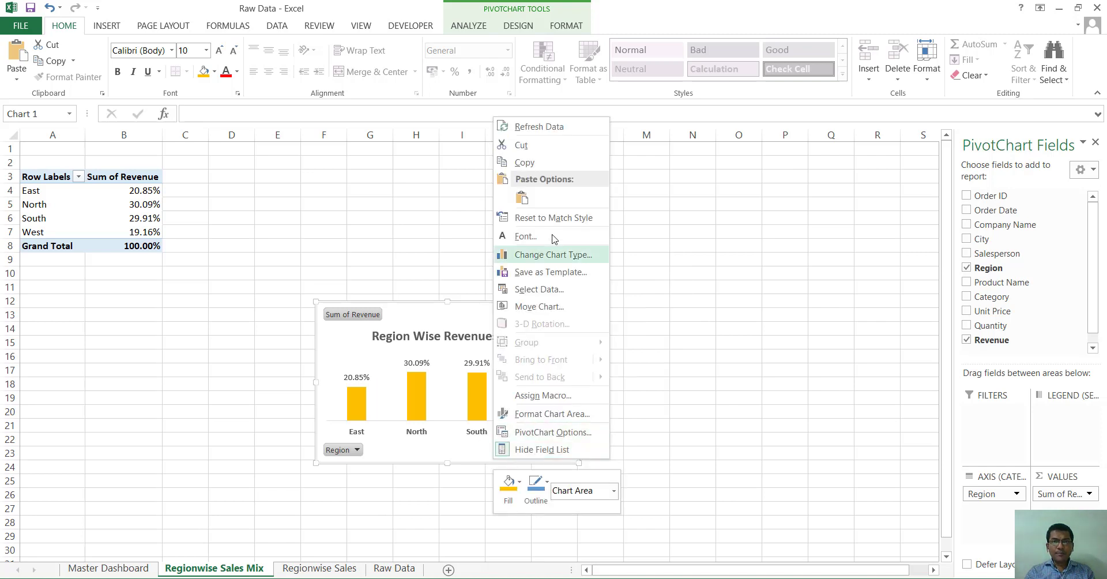
click(538, 165)
click(113, 568)
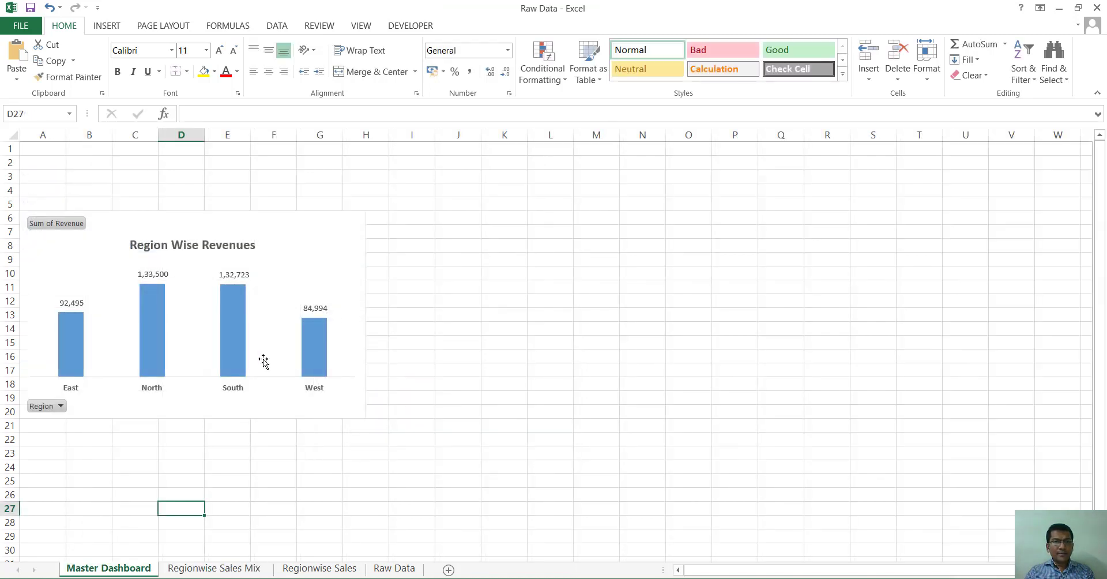
click(404, 255)
key(ctrl+v)
Step: Shrink the Region Wise Revenues chart to about rows 1 to 10 and place the Region Wise Revenues Mix chart directly beside it, starting in column G
click(363, 215)
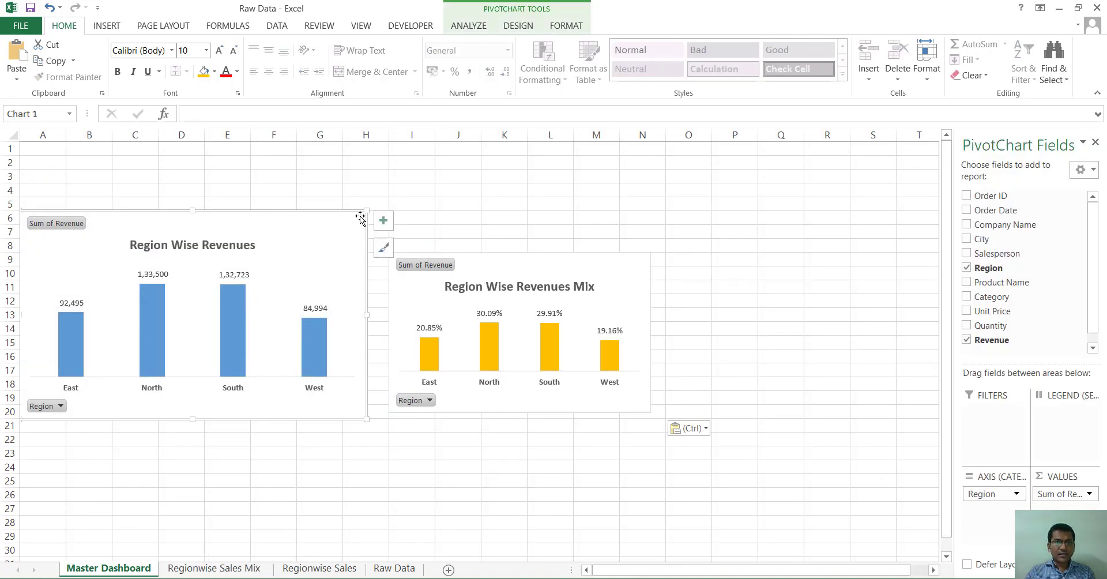
drag(365, 212, 291, 154)
drag(490, 253, 411, 142)
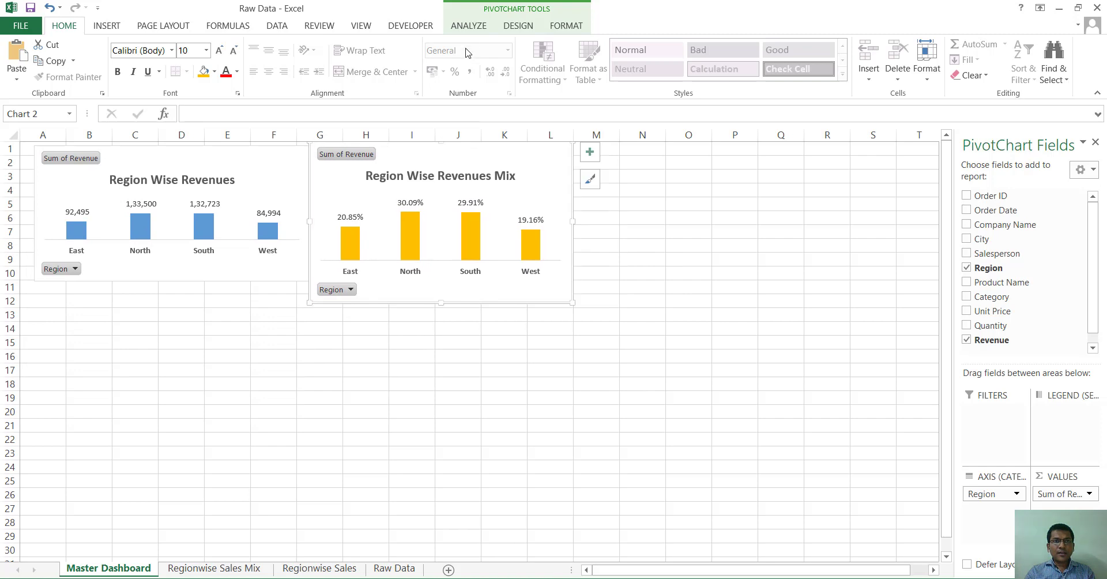
Step: Hide the gridlines on the Master Dashboard sheet
click(360, 26)
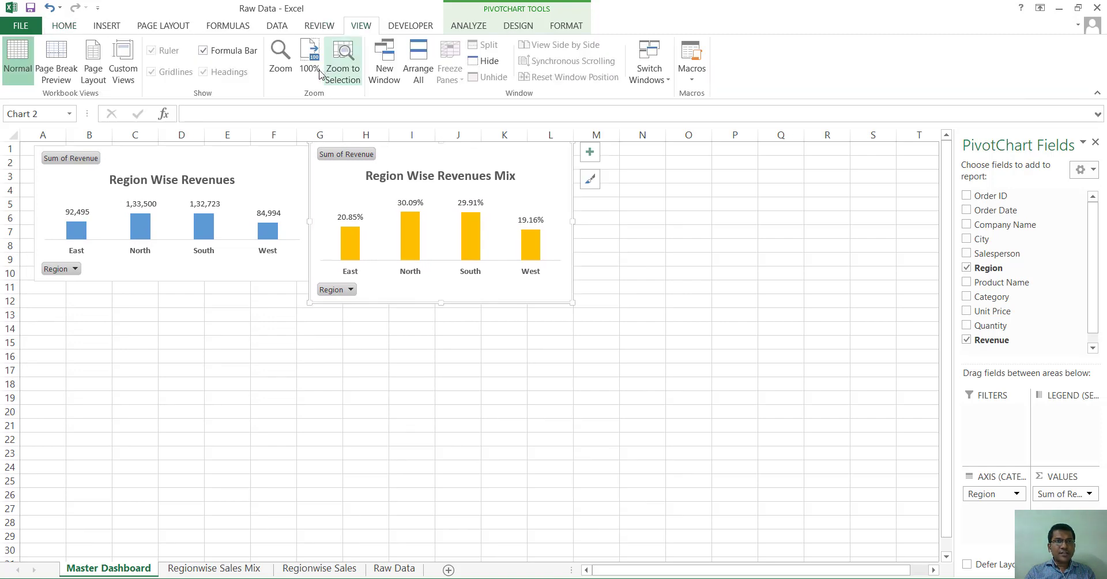
click(64, 27)
click(643, 356)
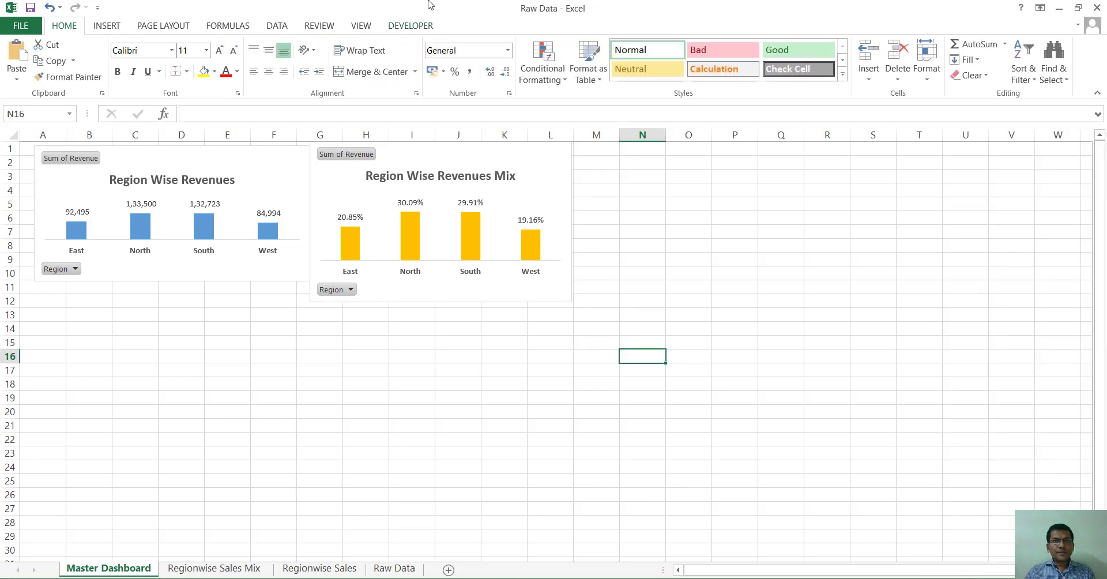
click(360, 26)
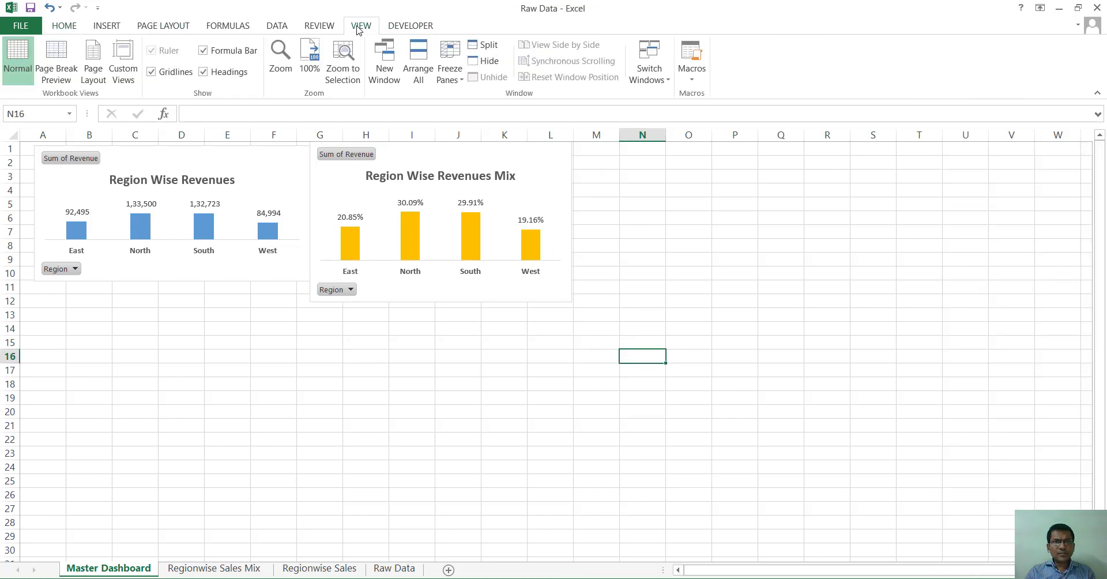
click(152, 72)
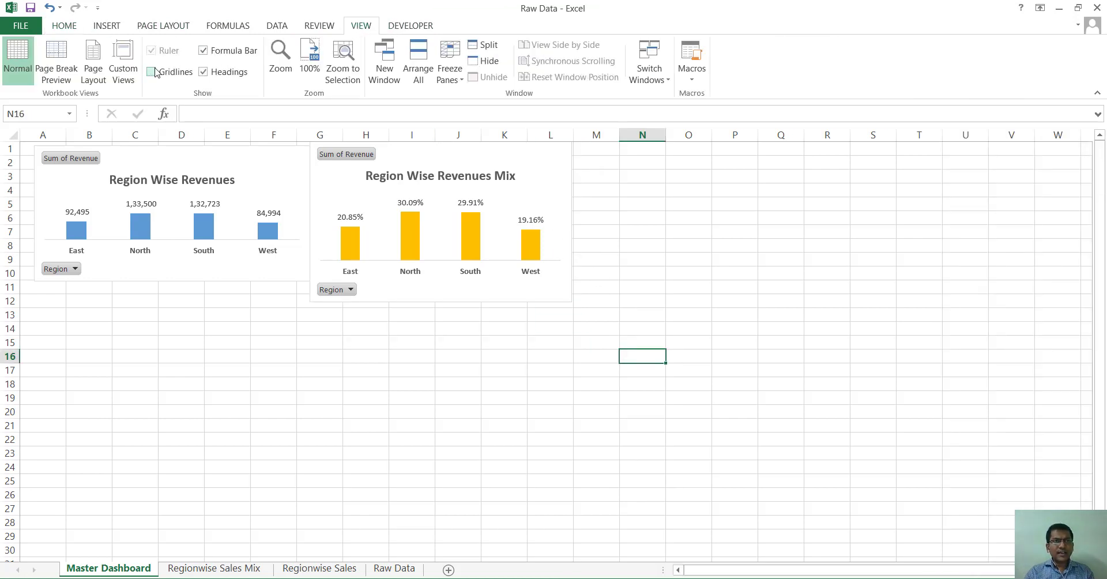
click(371, 375)
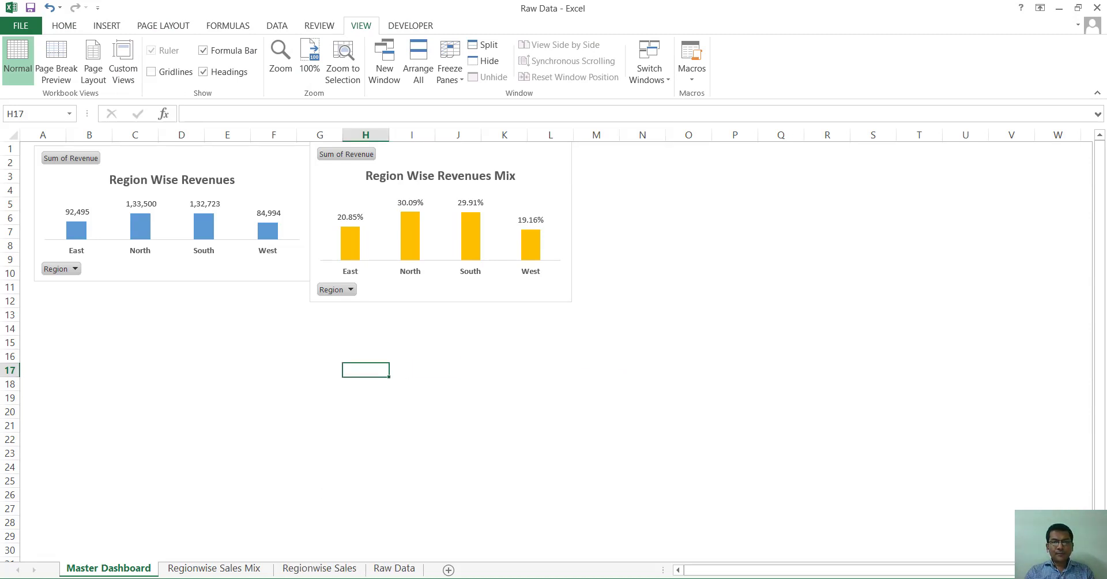
Step: Create a copy of the Regionwise Sales sheet and place it before the Regionwise Sales Mix sheet
click(214, 568)
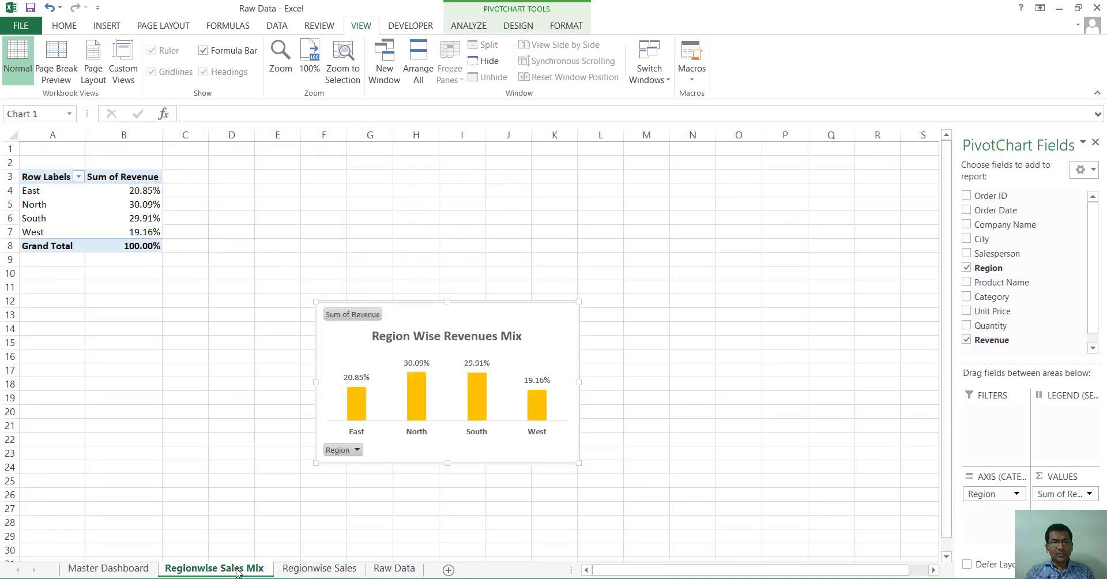
click(326, 570)
right_click(326, 570)
click(369, 451)
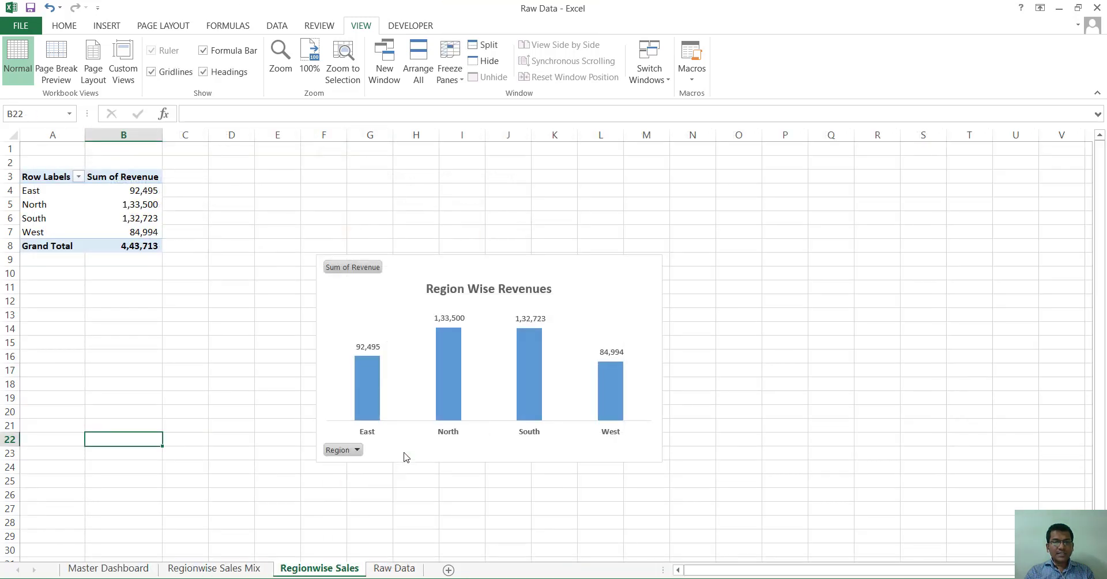
click(320, 507)
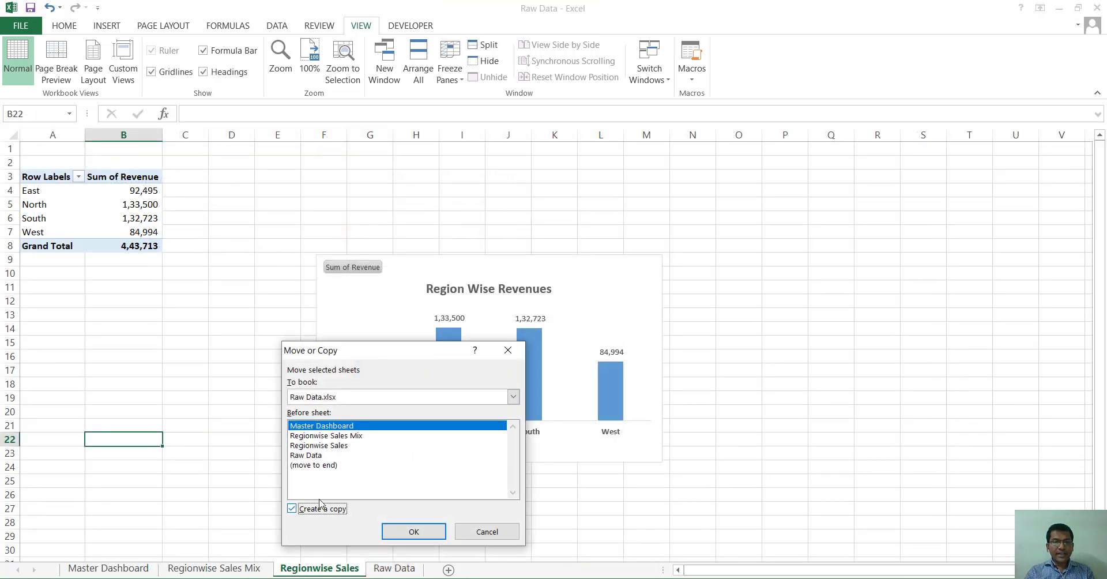
click(350, 438)
click(398, 529)
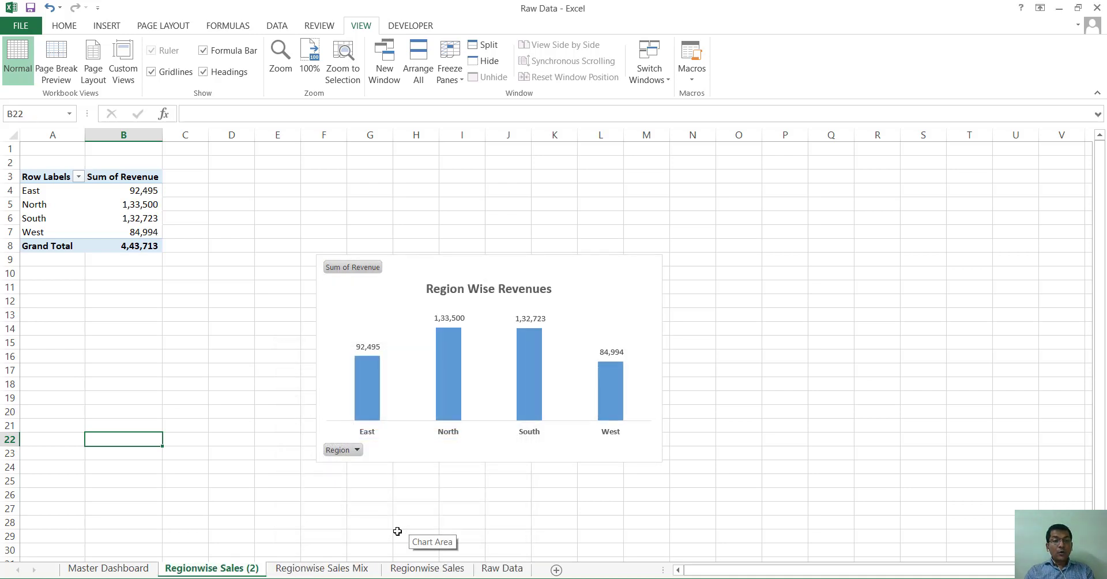
Step: Rename the copied Regionwise Sales sheet as "Category Wise"
right_click(231, 569)
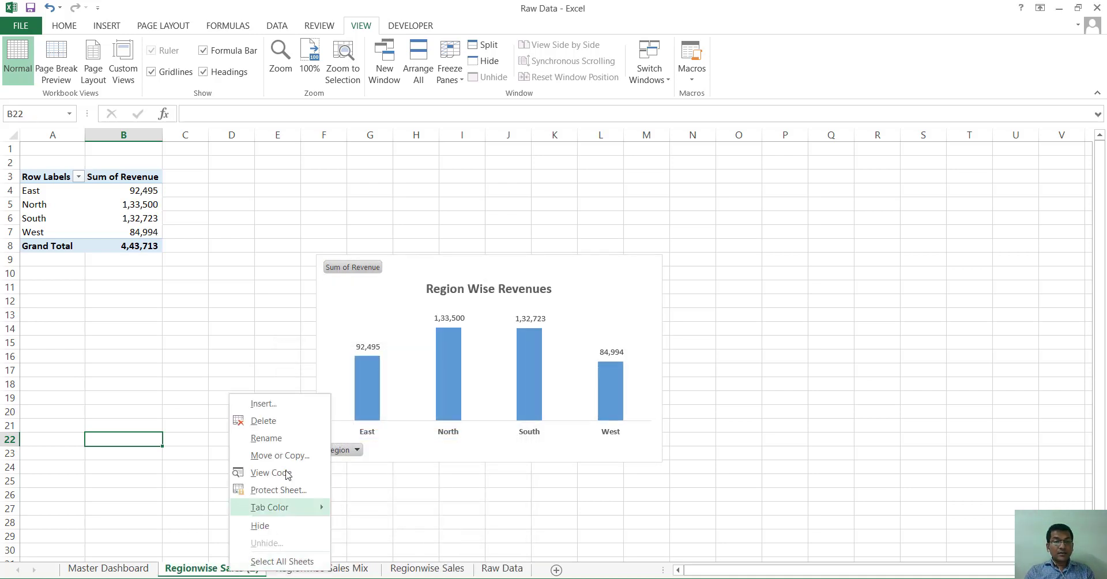
click(290, 440)
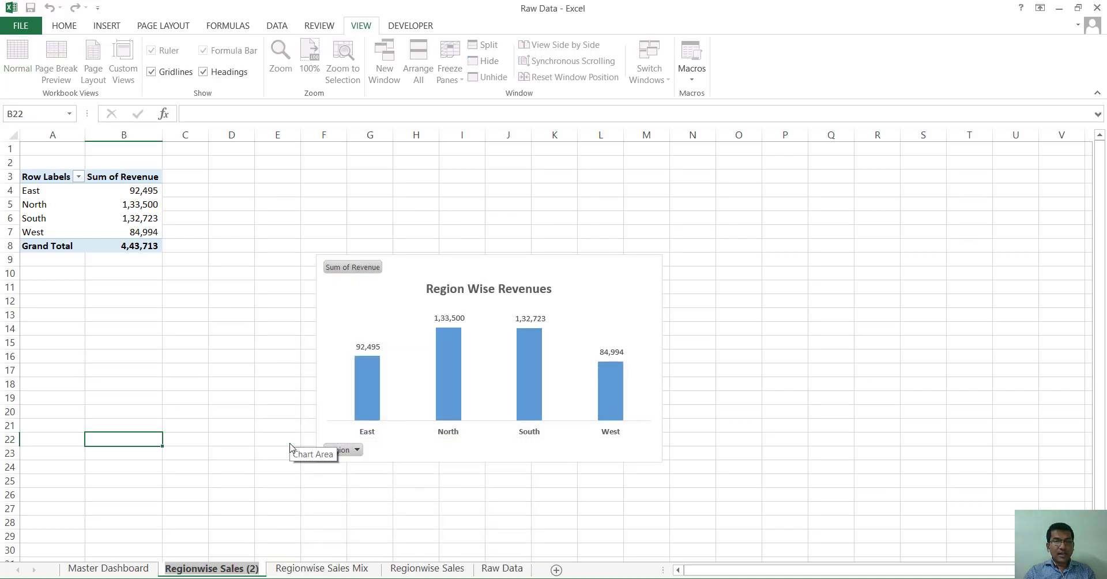
text(Categor)
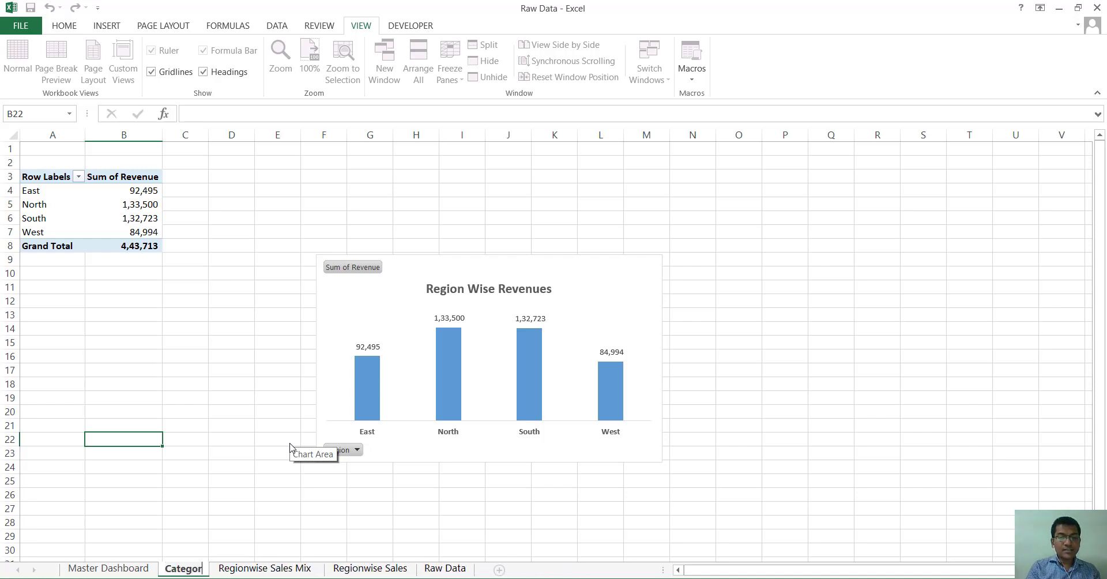
text(y Wise)
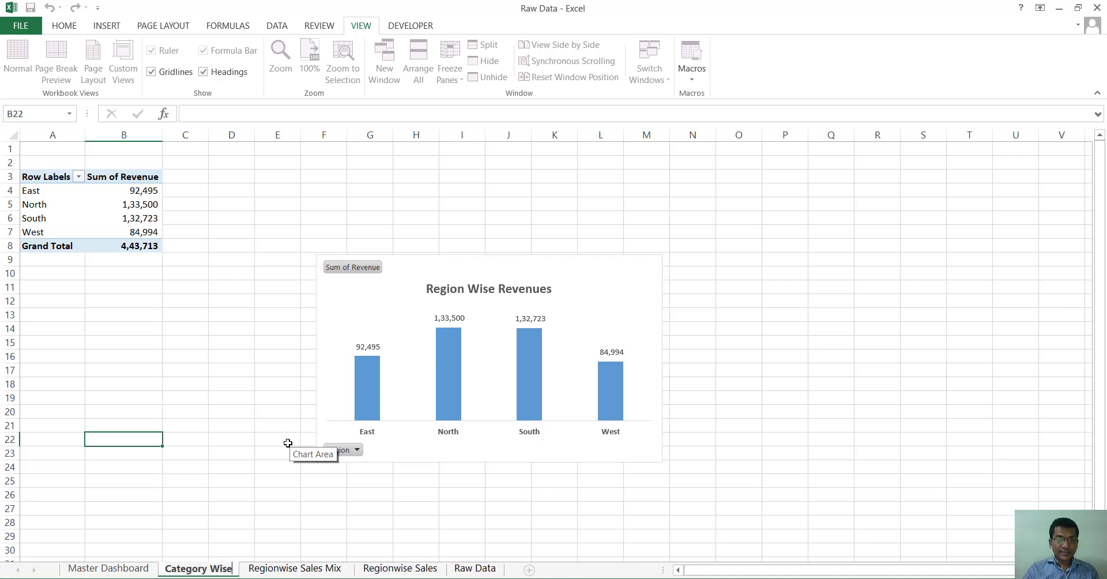
key(Return)
click(238, 312)
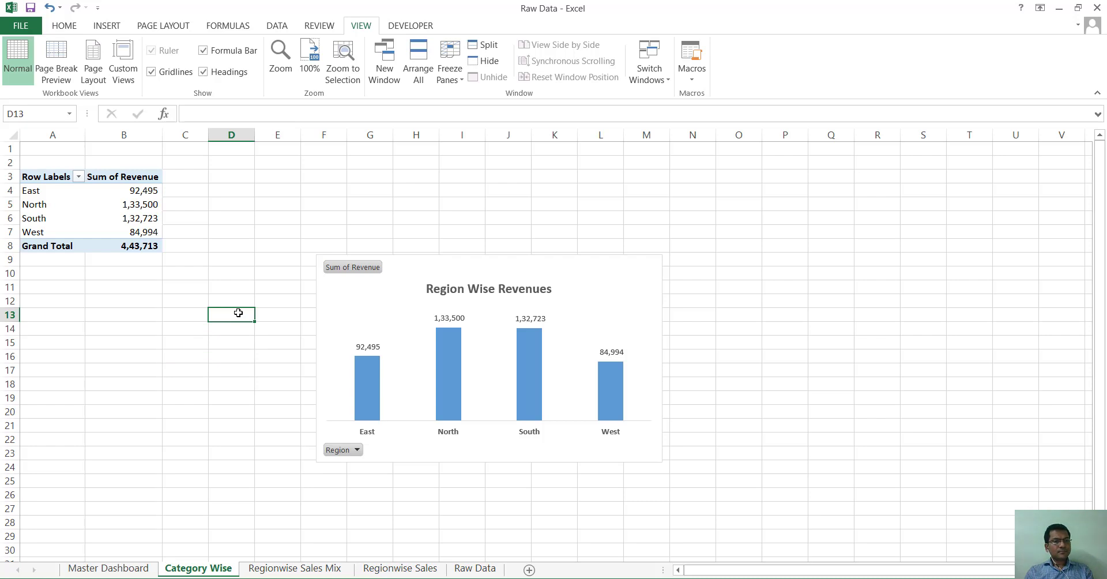
Step: Replace the Region field with Category in the Category Wise PivotTable and enlarge its chart to about column Q and row 28
click(125, 207)
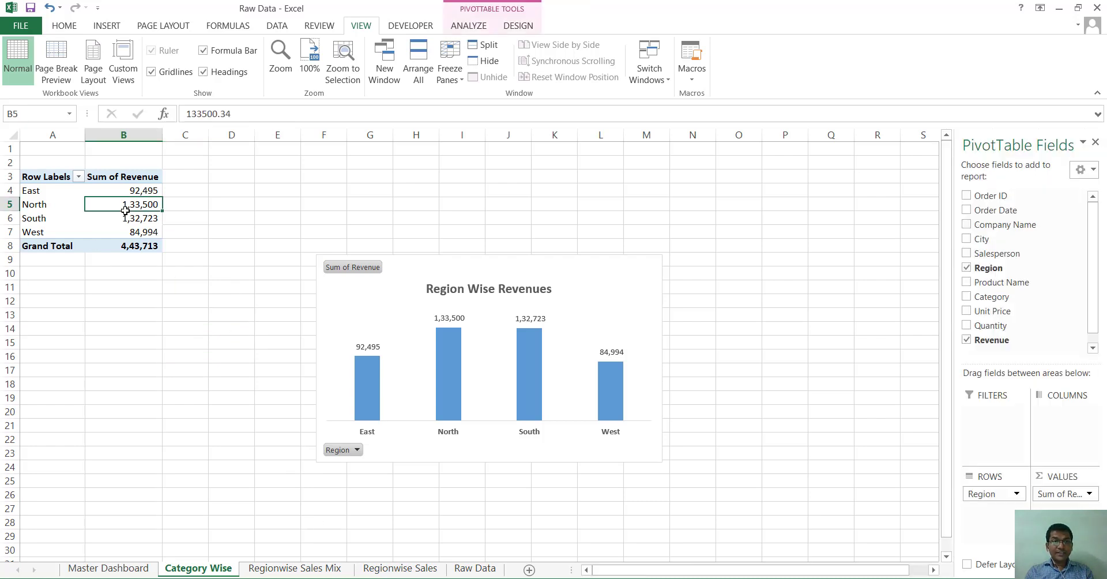
click(967, 268)
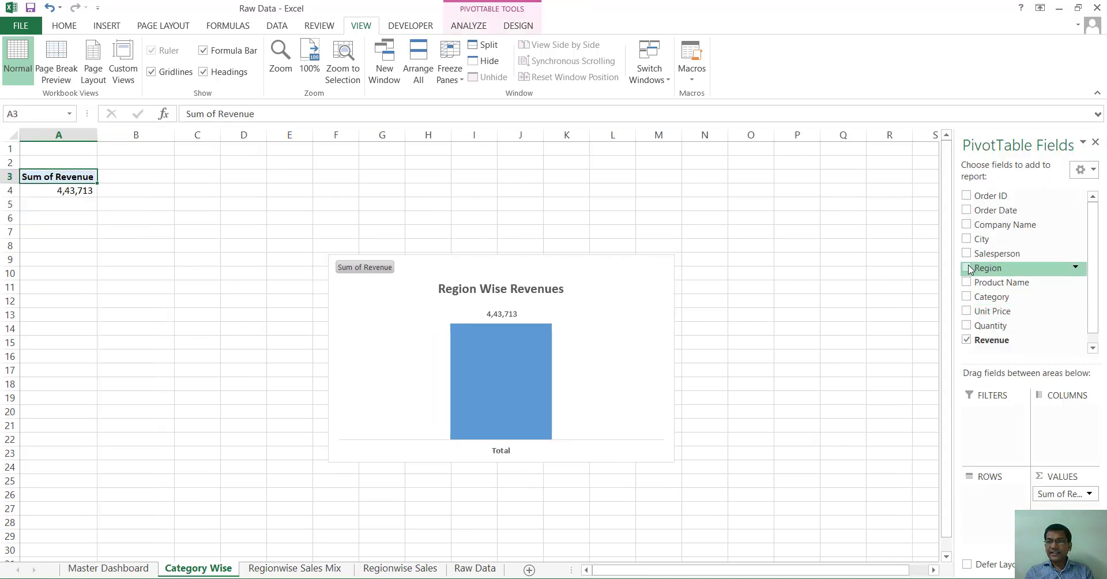
click(967, 297)
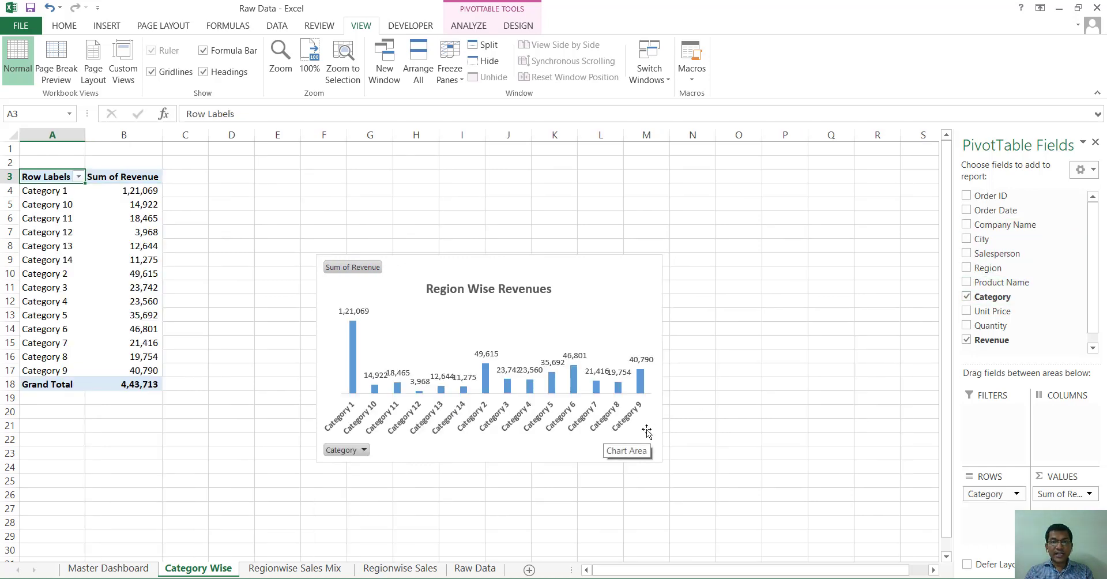
click(659, 451)
drag(663, 461, 846, 532)
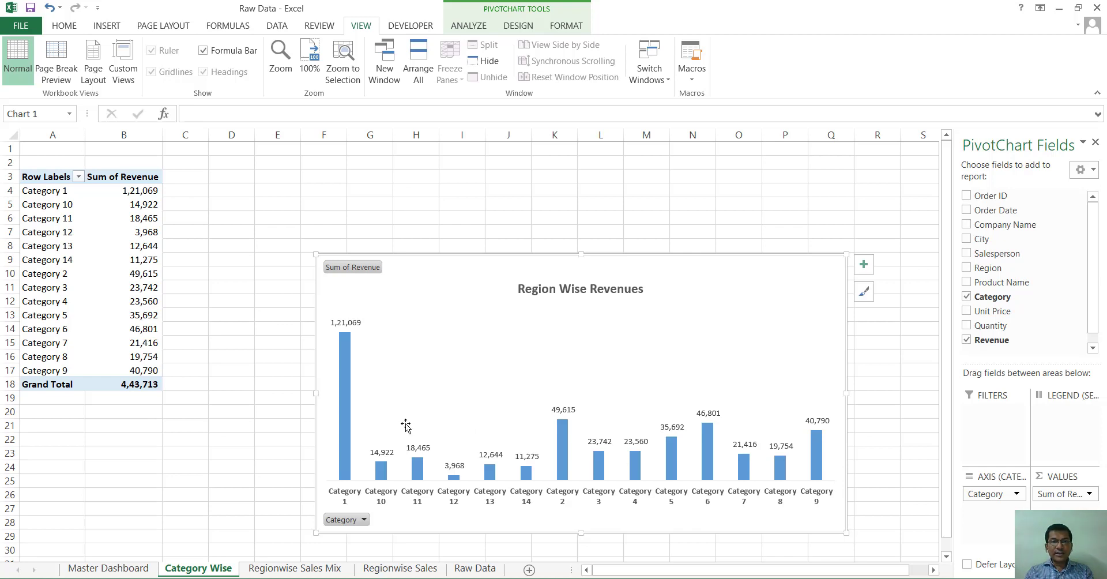
click(46, 240)
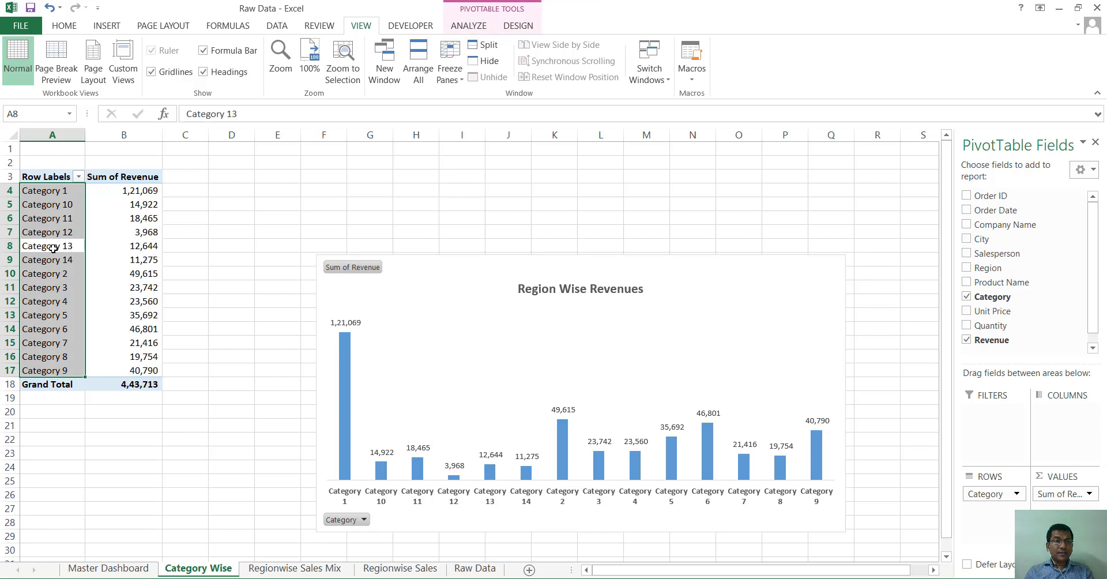
click(53, 247)
right_click(57, 247)
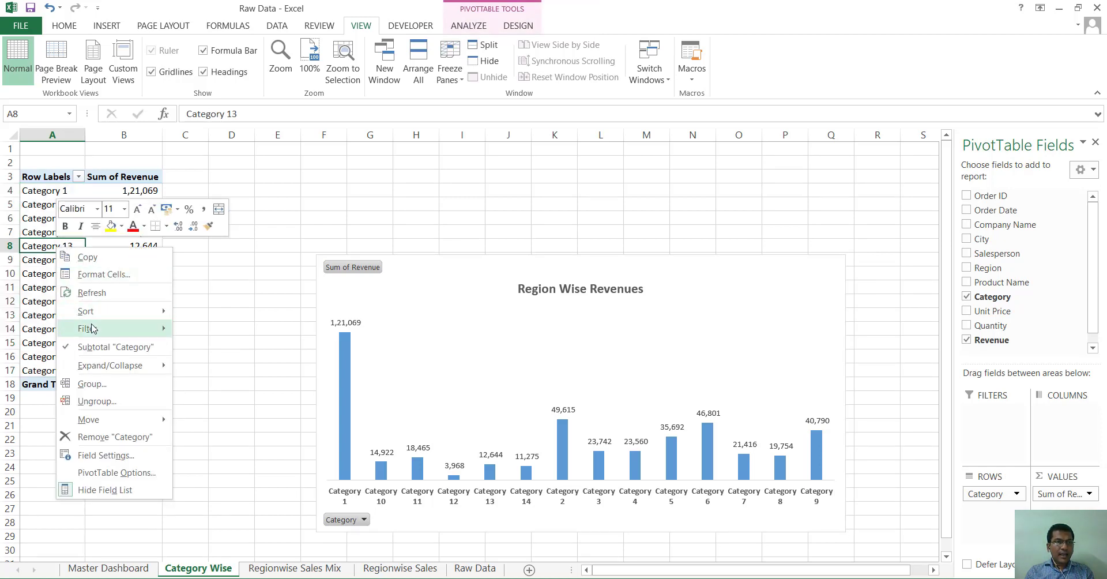
mouse_move(150, 330)
click(218, 420)
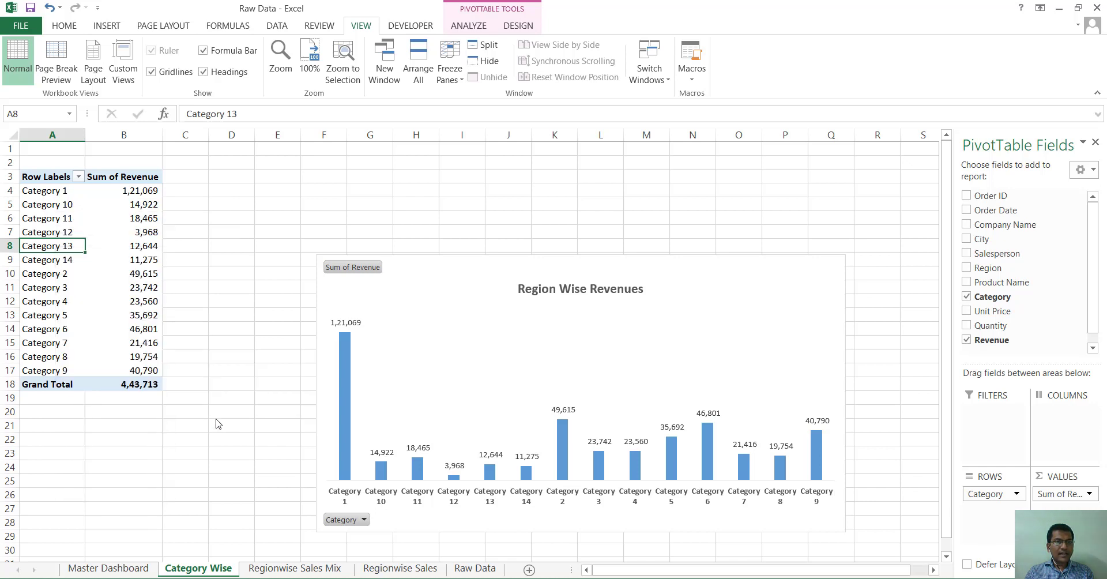
click(112, 351)
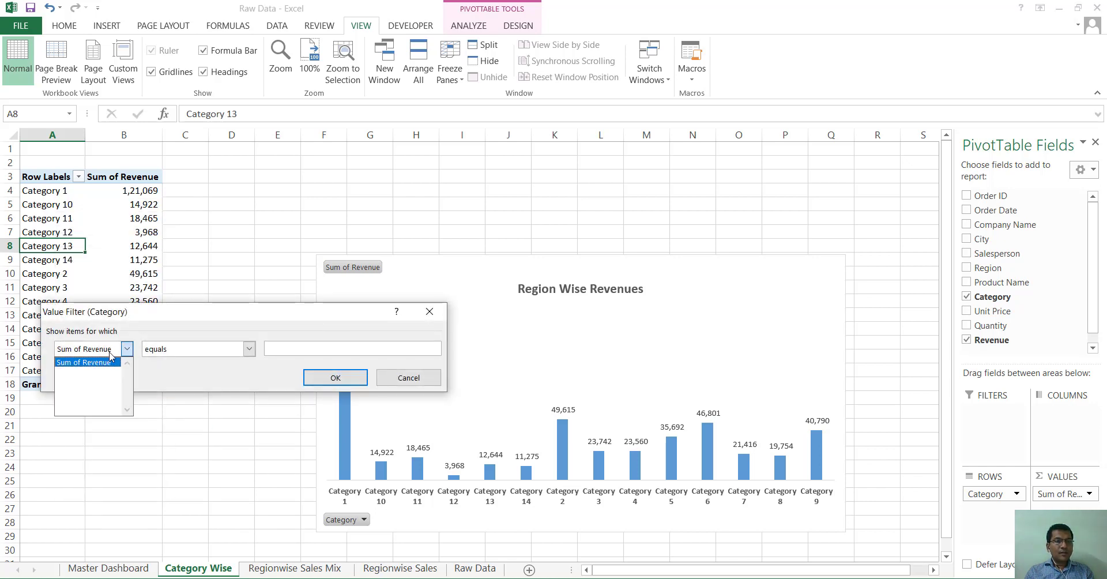
click(111, 364)
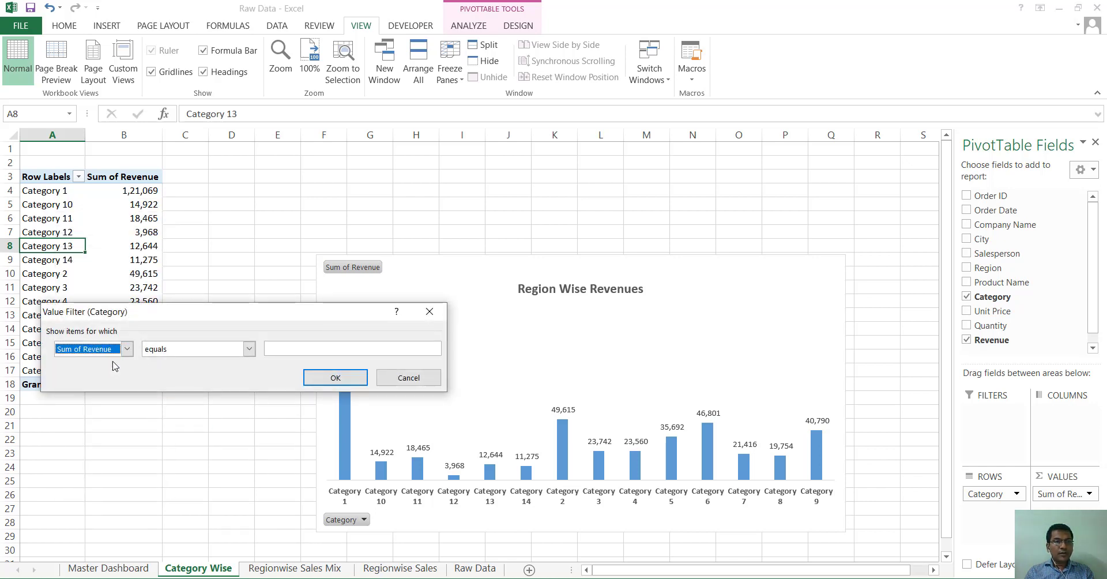
click(340, 379)
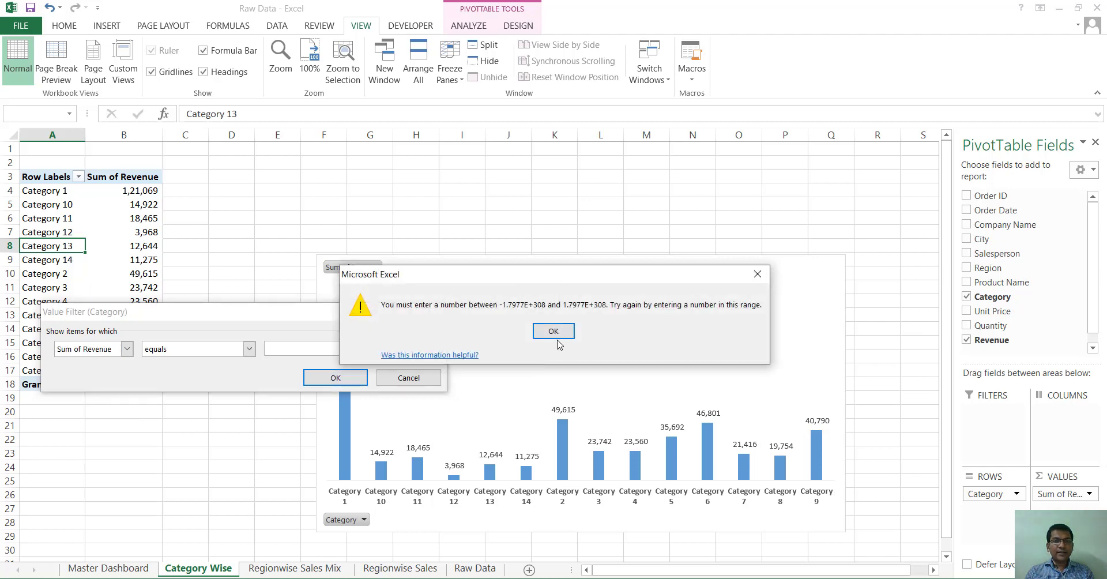
click(555, 334)
click(315, 382)
click(542, 331)
key(Escape)
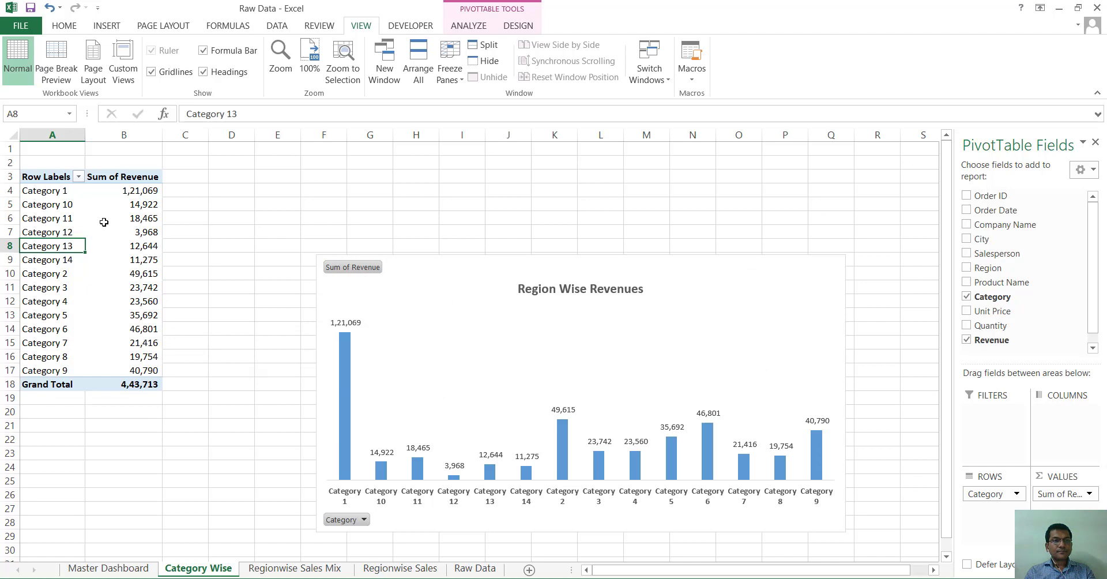
click(53, 179)
right_click(52, 179)
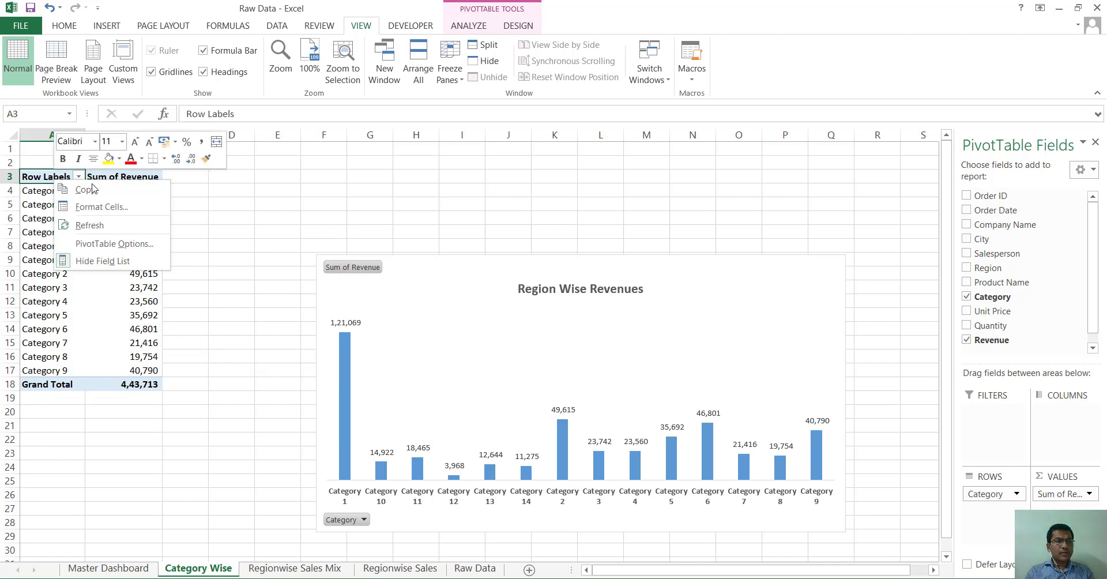
click(31, 221)
Step: Filter the PivotTable's categories to the top 5 items by Sum of Revenue
click(79, 177)
mouse_move(115, 279)
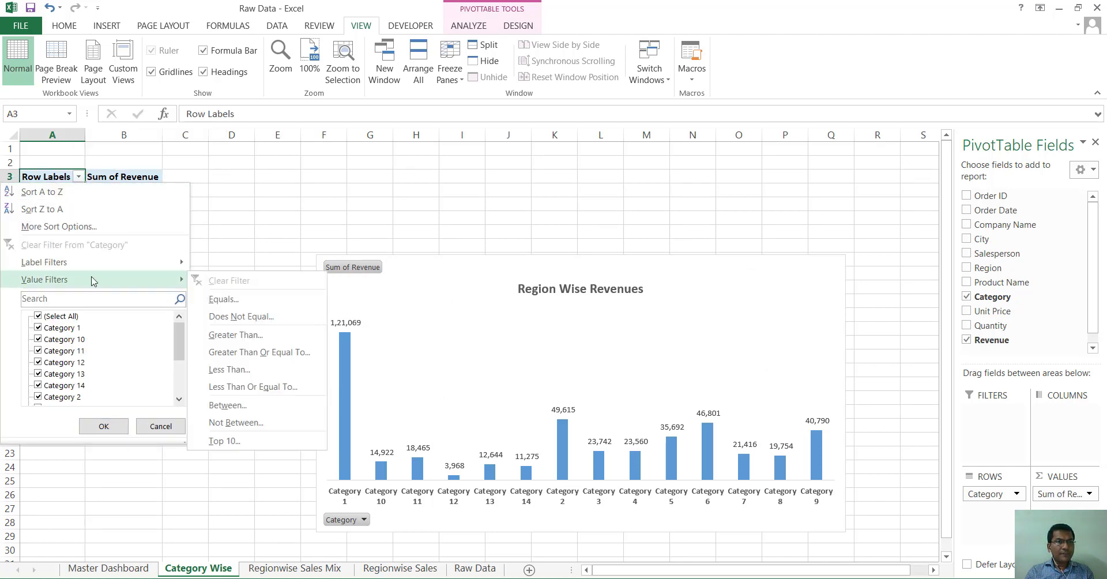
click(245, 442)
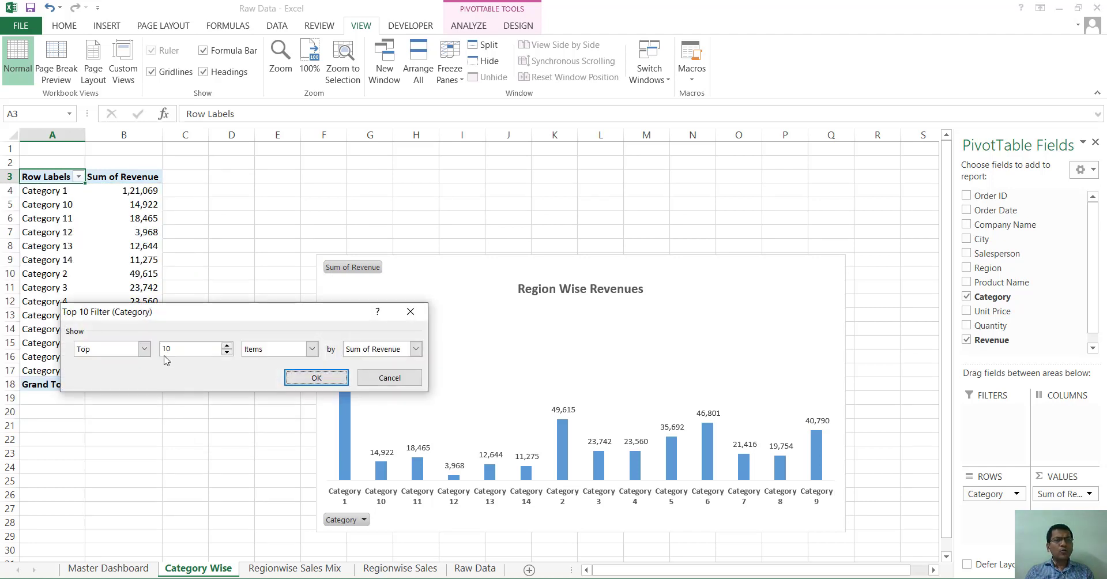
click(204, 354)
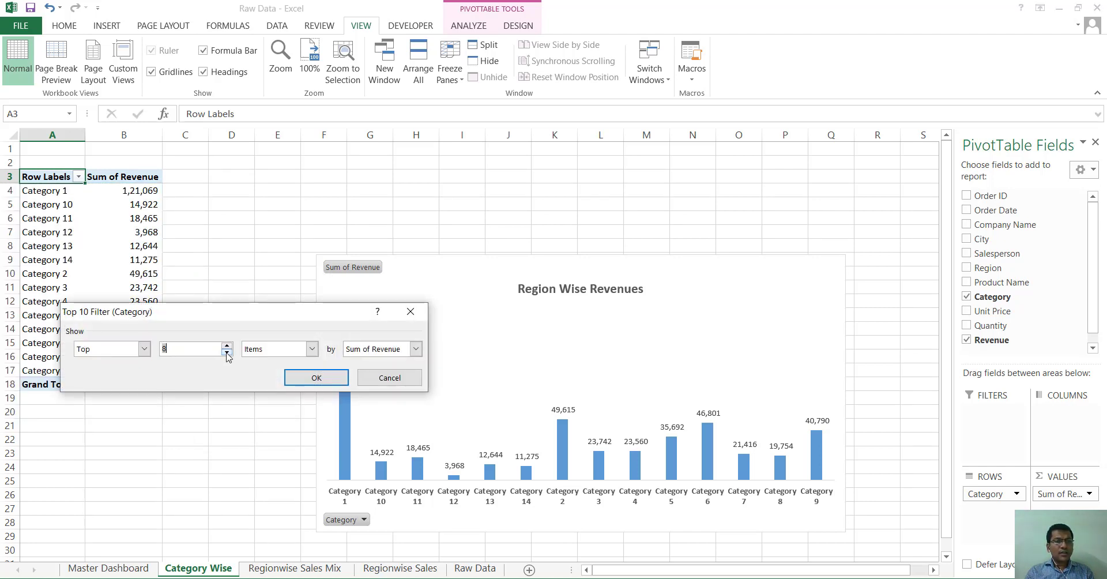
click(227, 353)
click(228, 353)
click(309, 378)
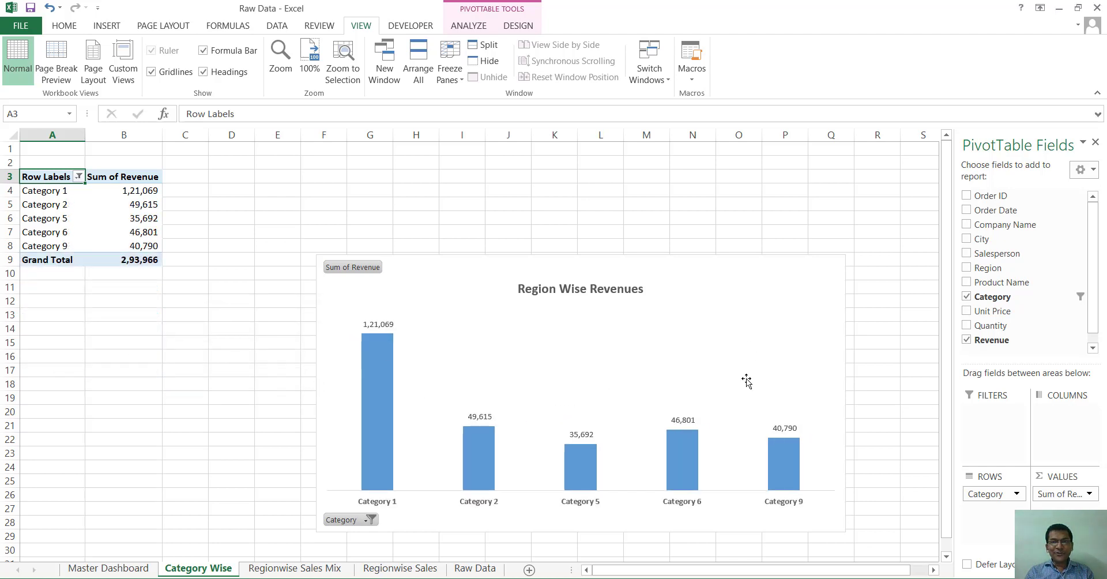
Step: Shrink the Category Wise chart from its upper corner so that it spans about columns F to N and rows 13 to 28
click(756, 335)
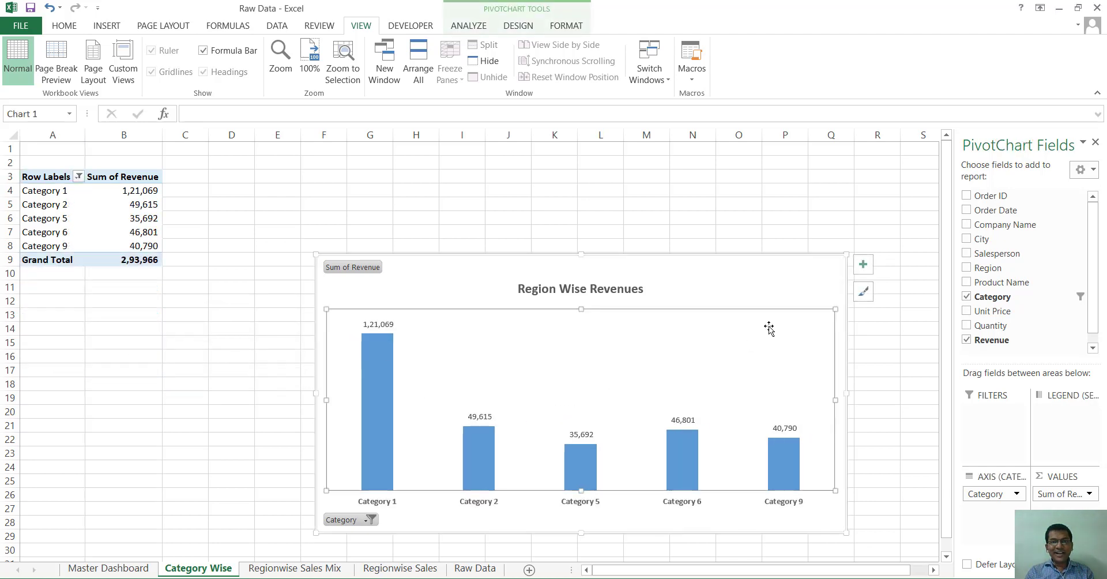
drag(849, 254, 747, 283)
click(841, 264)
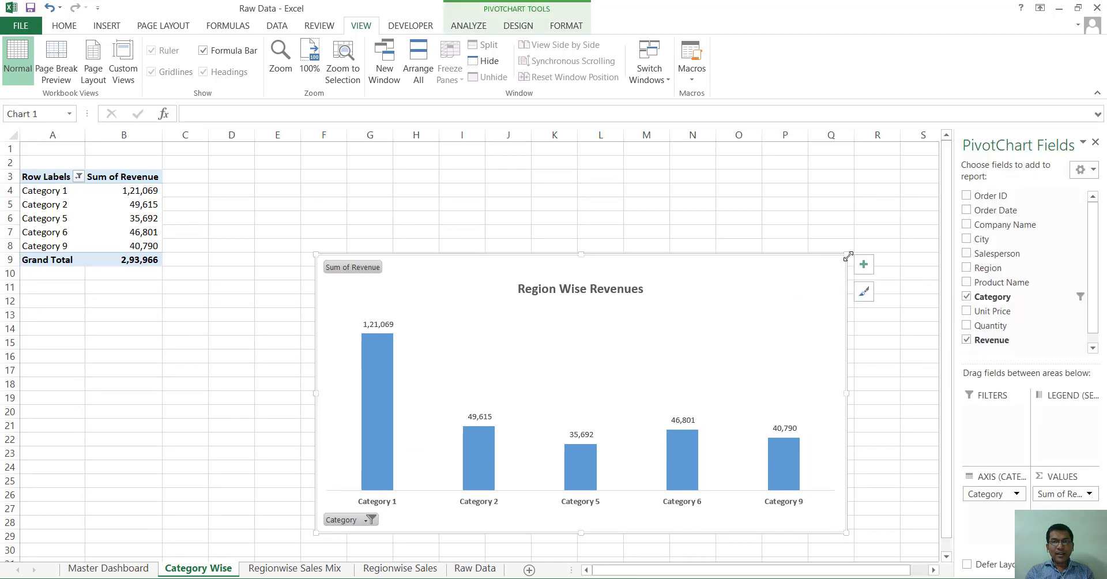
drag(847, 256, 677, 311)
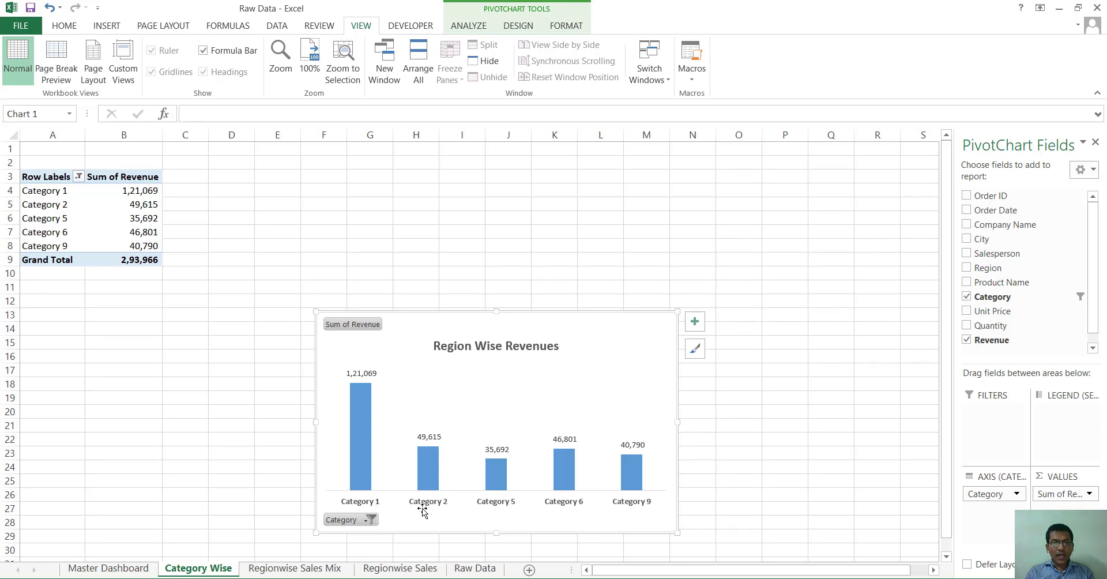
Step: Change the title of the Category Wise chart to "Top 5 Categories"
click(480, 345)
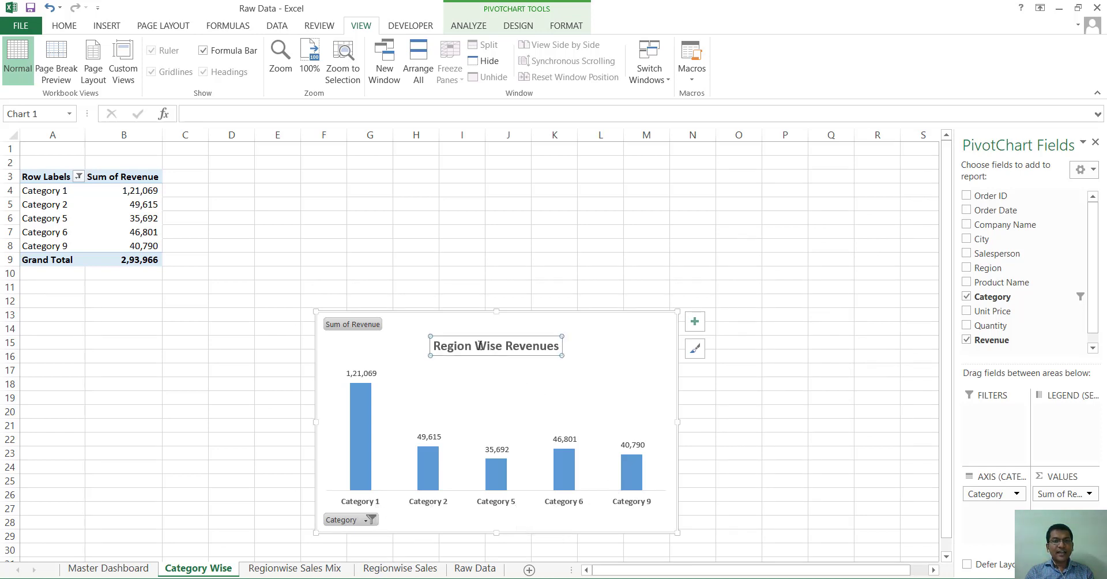
drag(435, 345, 551, 343)
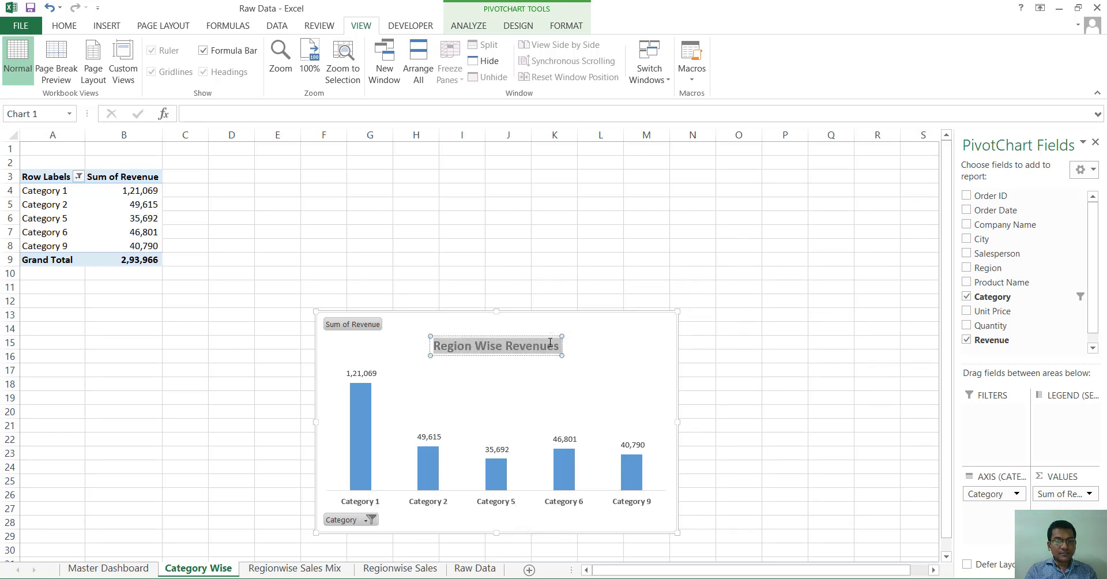
text(Categor)
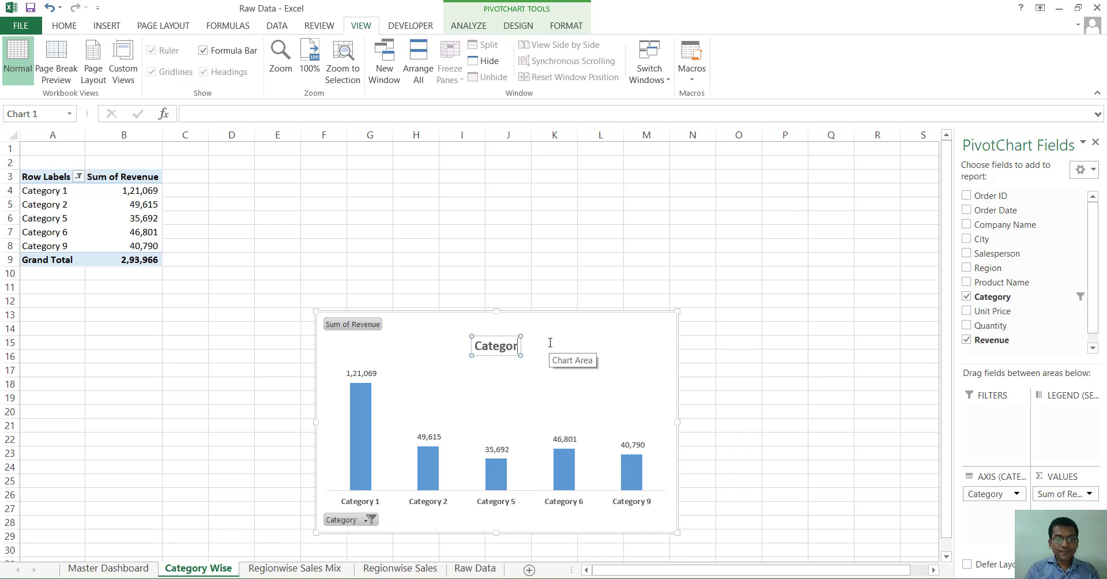
text(y)
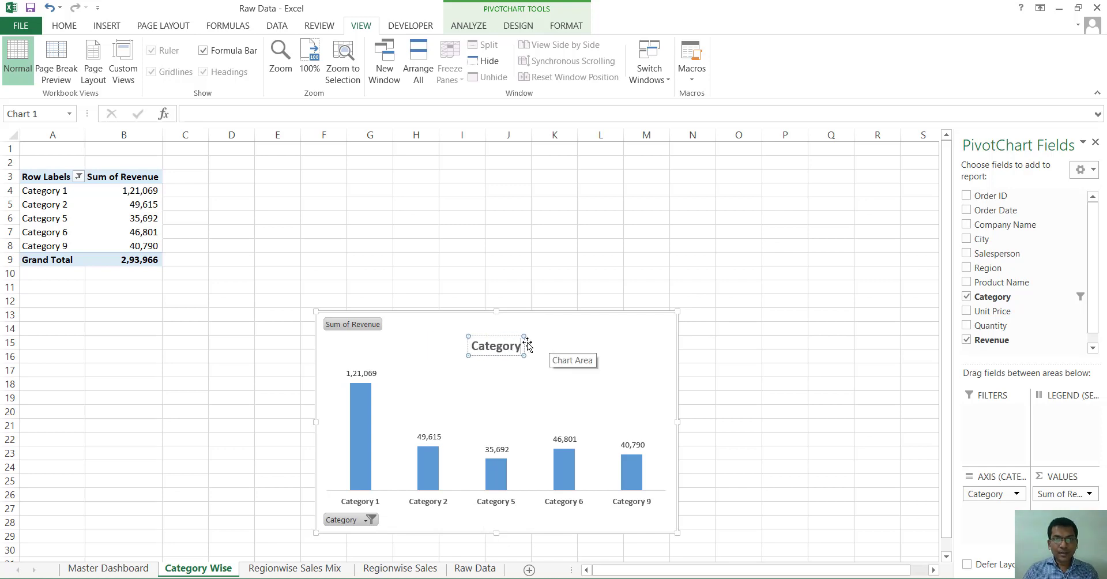
click(472, 346)
text(Top 5)
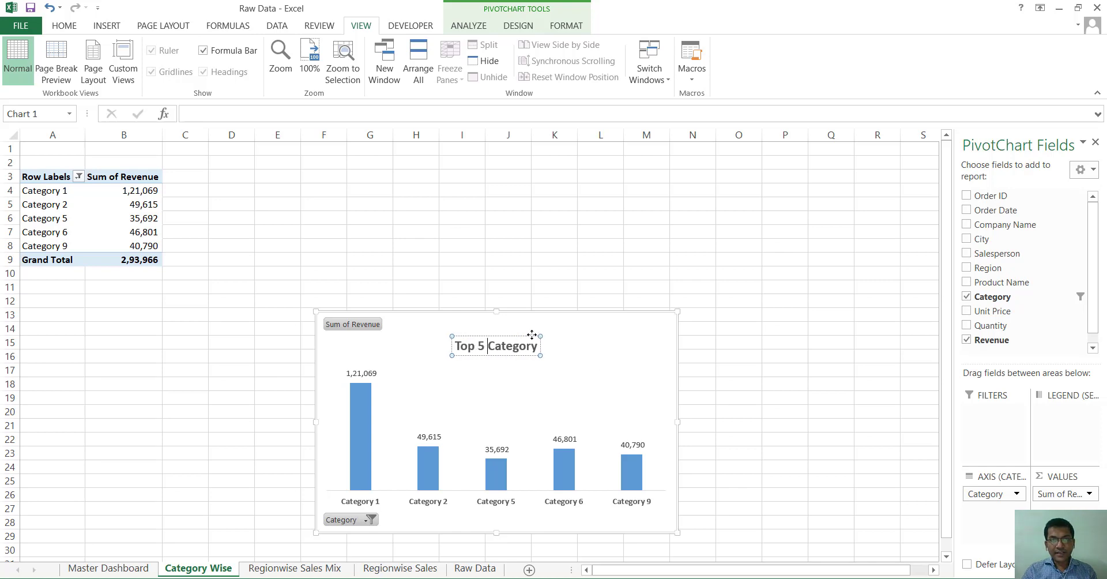
double_click(536, 348)
click(535, 348)
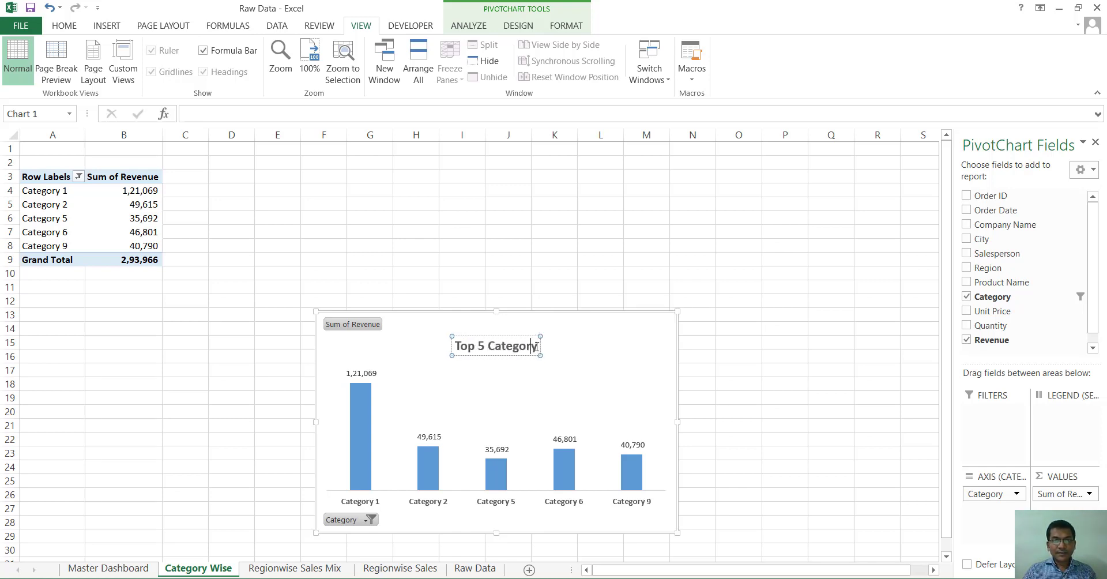
key(Delete)
text(ies)
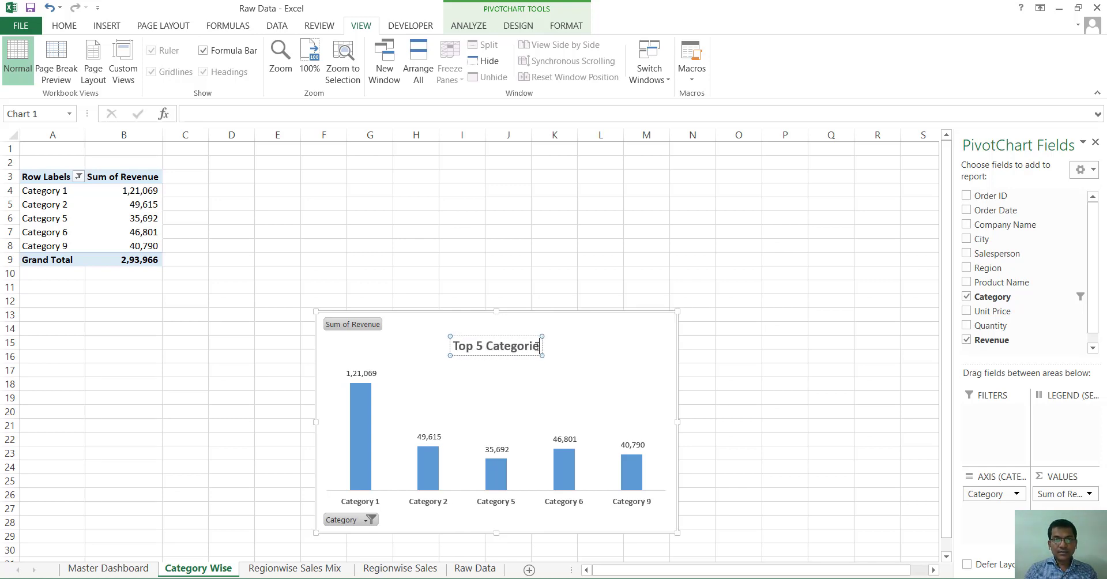
click(495, 255)
Step: Change the chart type of the Top 5 Categories chart from column to bar
click(386, 400)
right_click(422, 379)
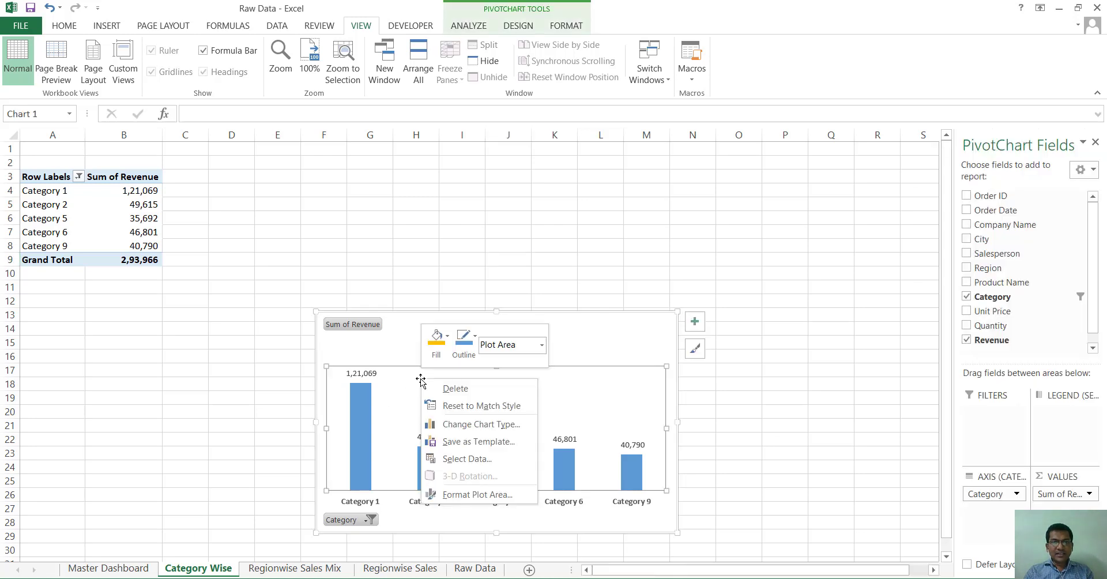
click(451, 425)
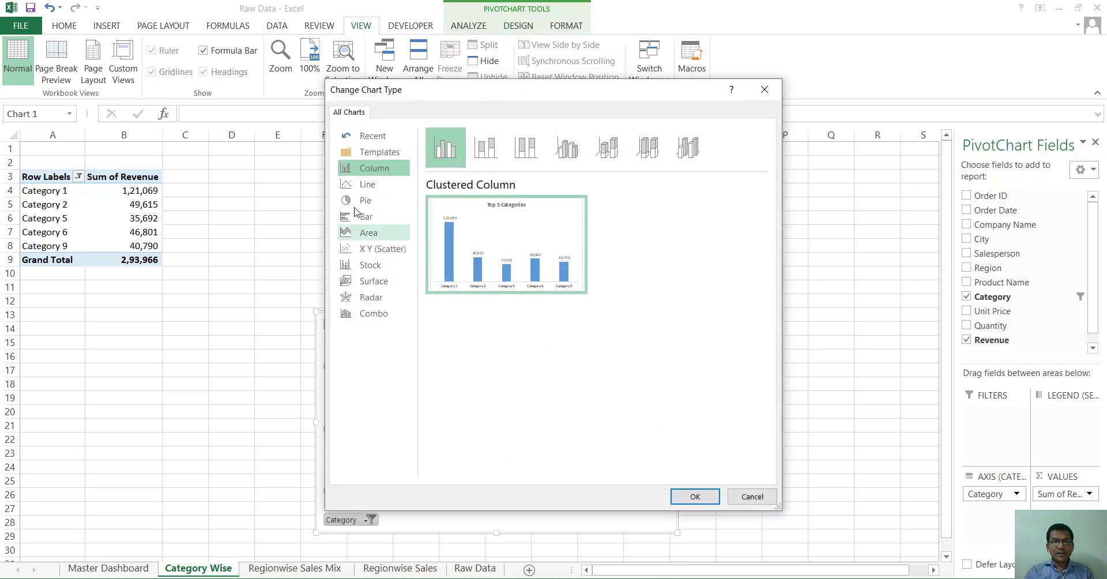
click(371, 183)
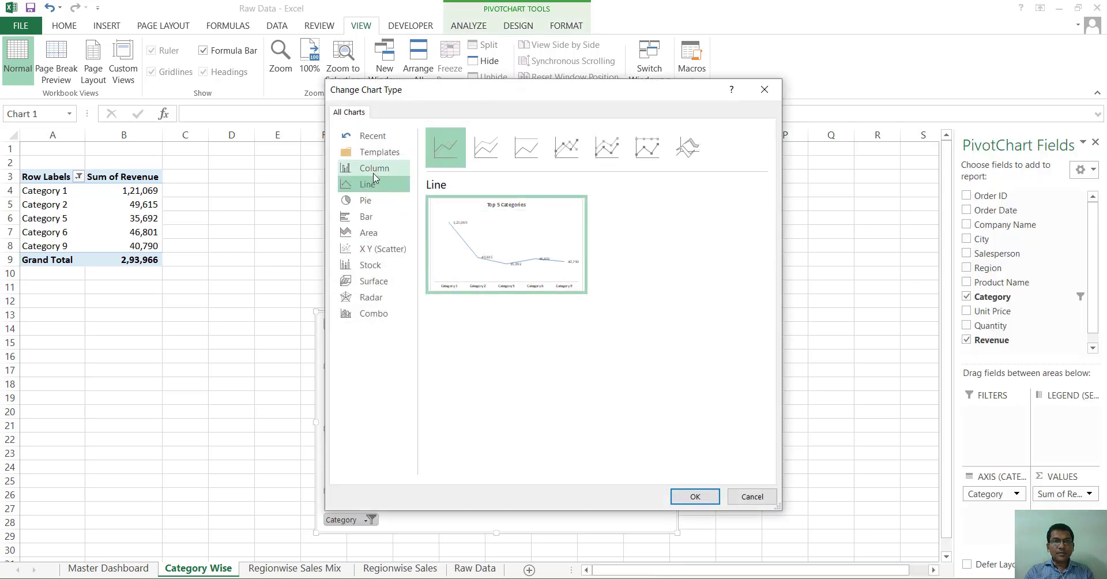
click(367, 218)
click(689, 497)
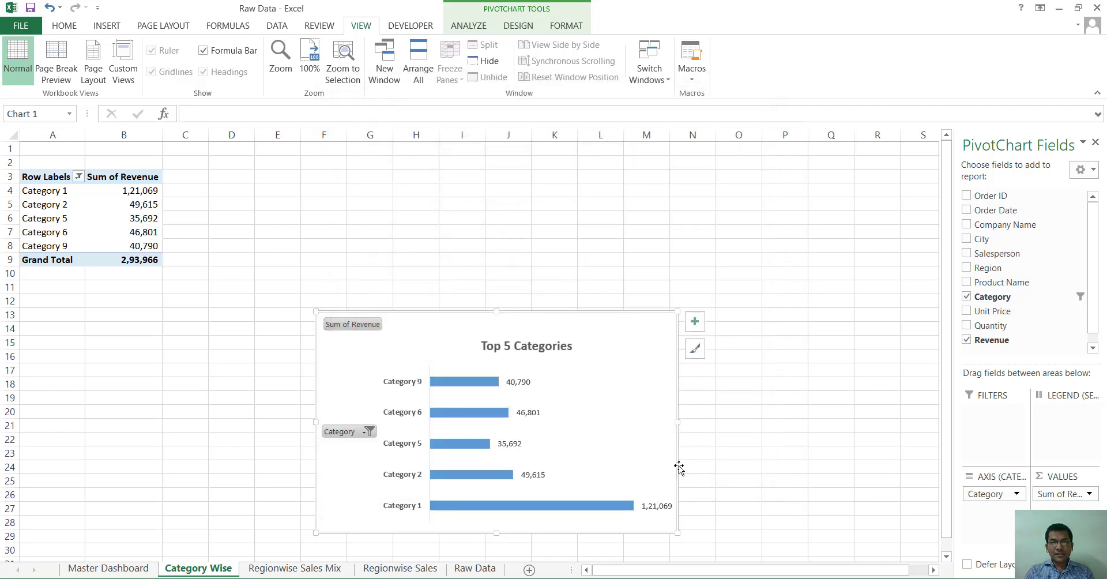
Step: Fill the bars of the Top 5 Categories chart with the gold theme color
click(487, 382)
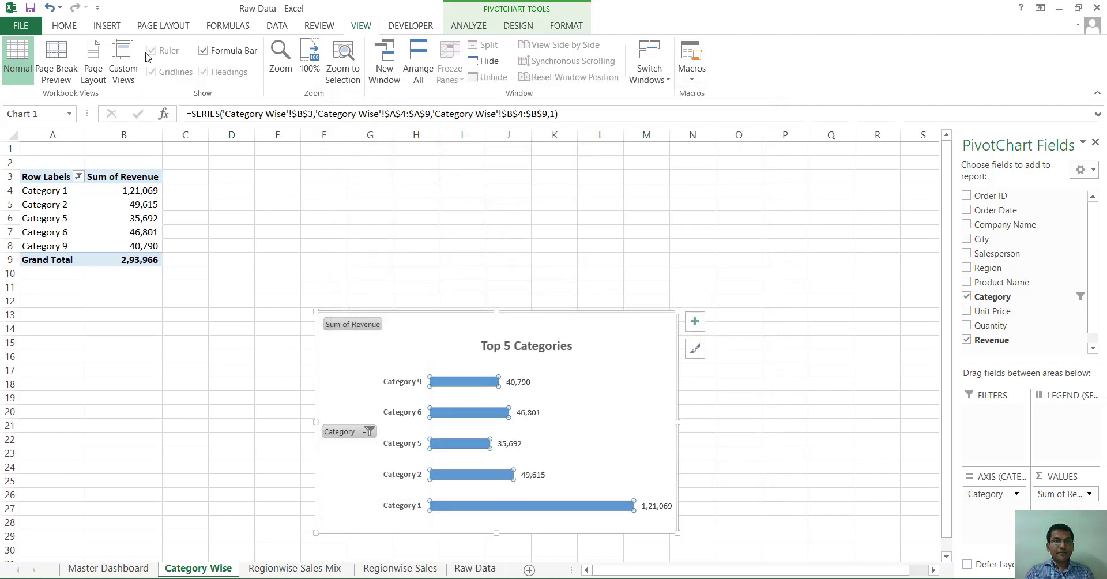
click(57, 25)
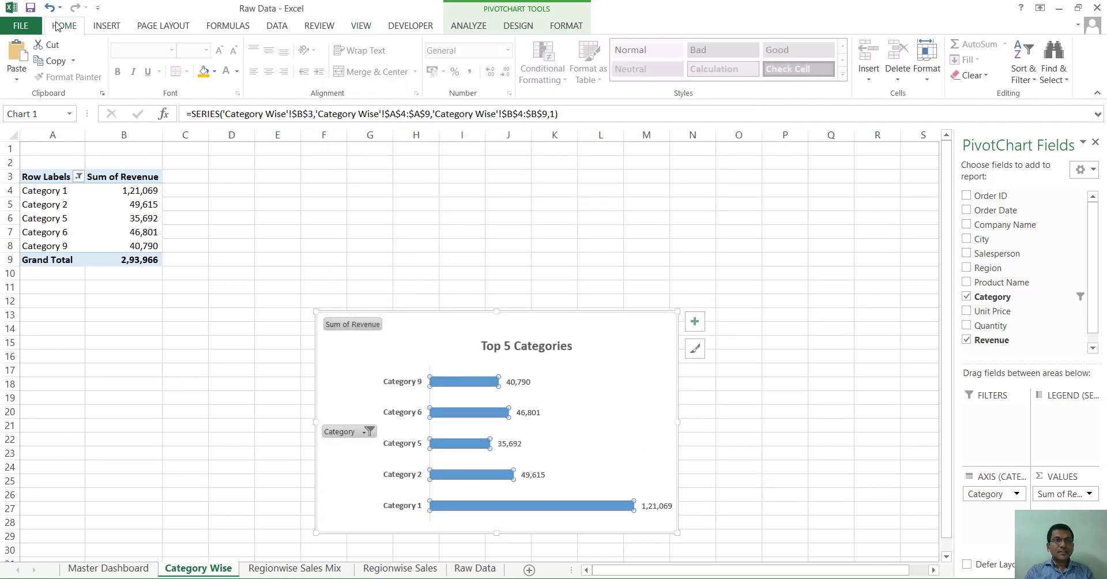
click(214, 71)
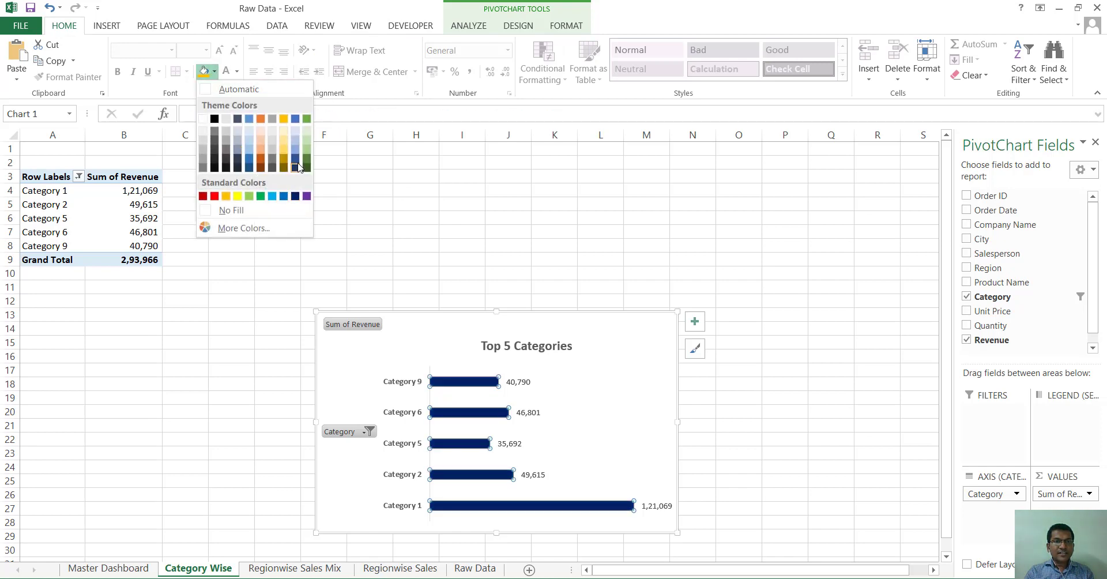
click(284, 119)
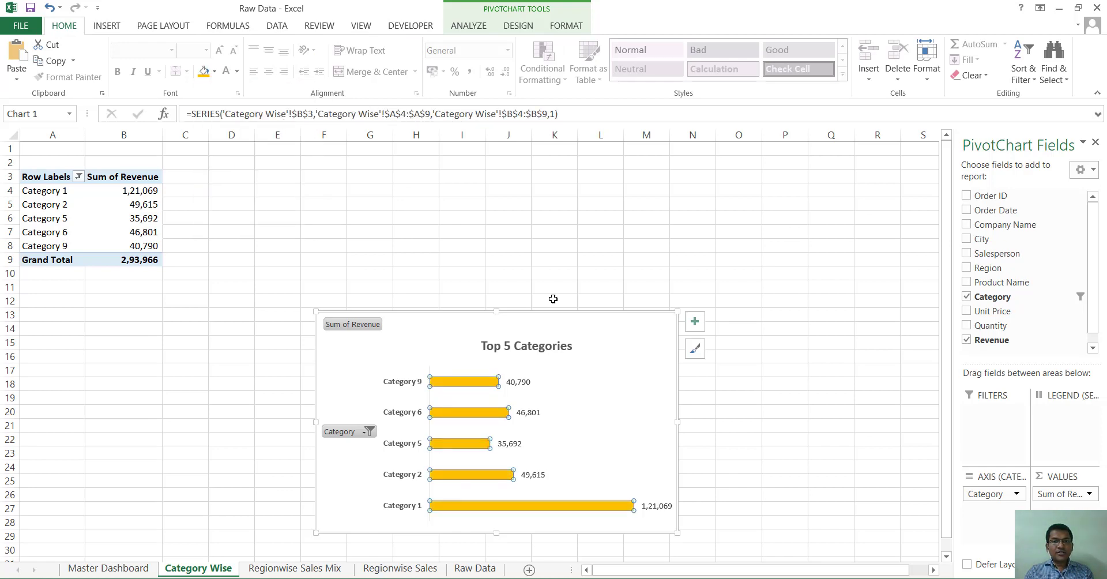
click(603, 259)
Step: Shrink the Top 5 Categories chart to about columns F to L and rows 15 to 28, and paste a copy at cell A14 of Master Dashboard
click(618, 400)
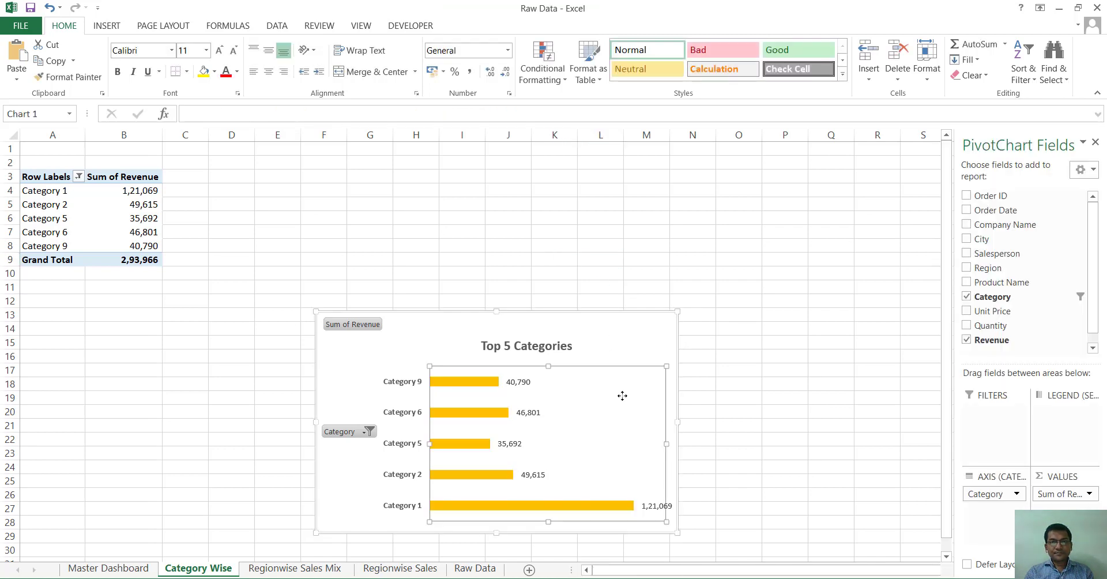
drag(676, 313, 618, 340)
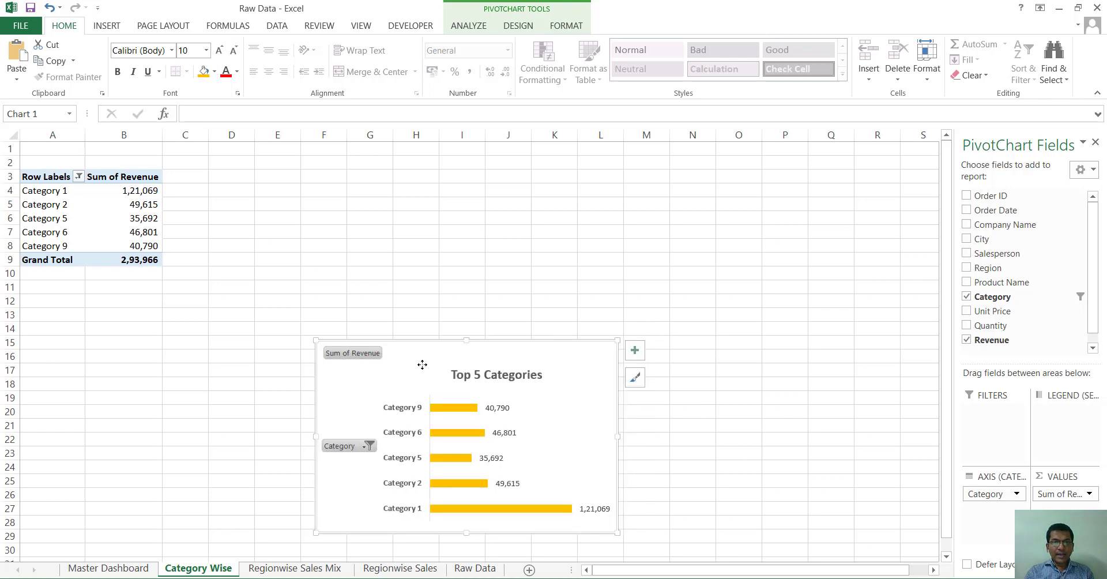
click(124, 559)
click(58, 322)
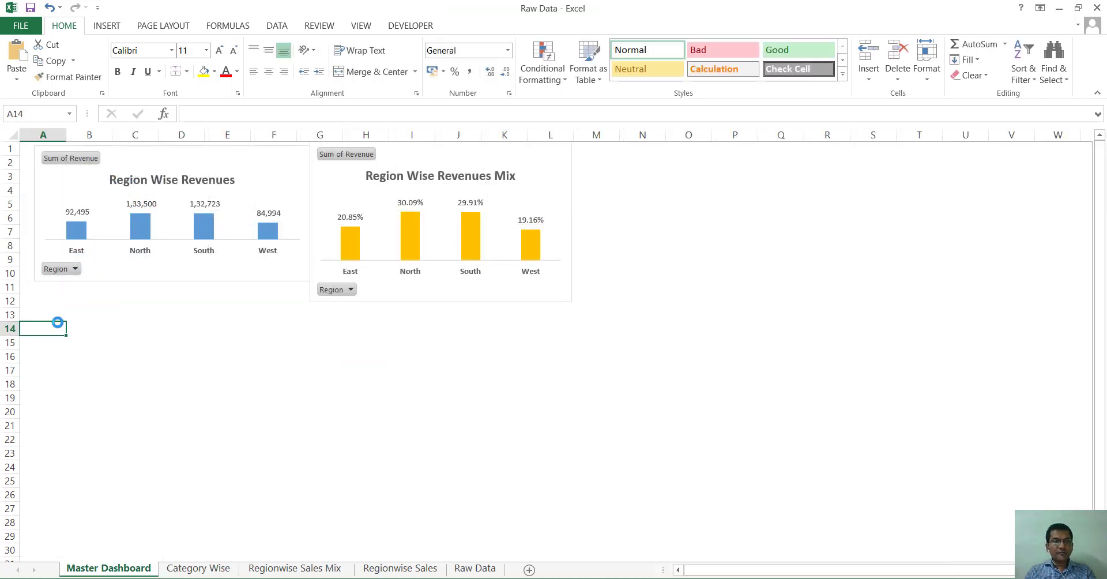
key(ctrl+v)
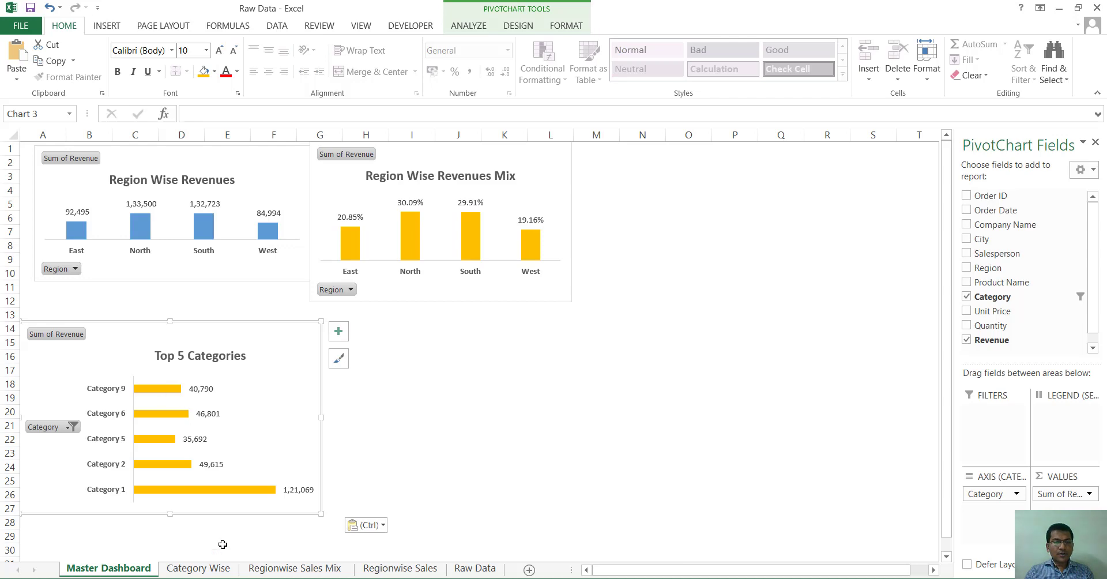
Step: Examine the entries of the Salesperson column in the Raw Data sheet
click(474, 568)
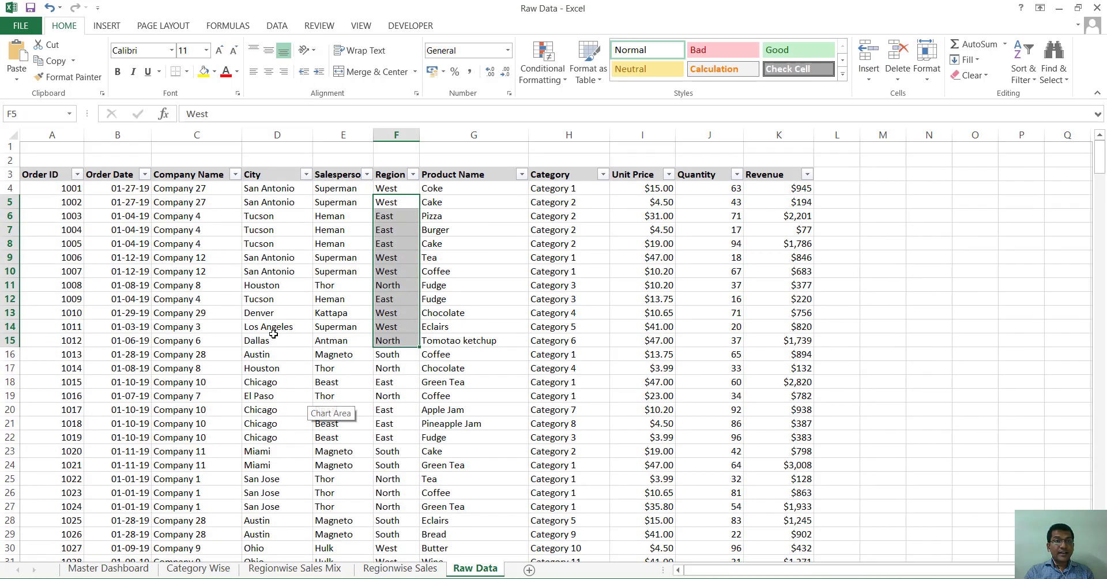
click(267, 317)
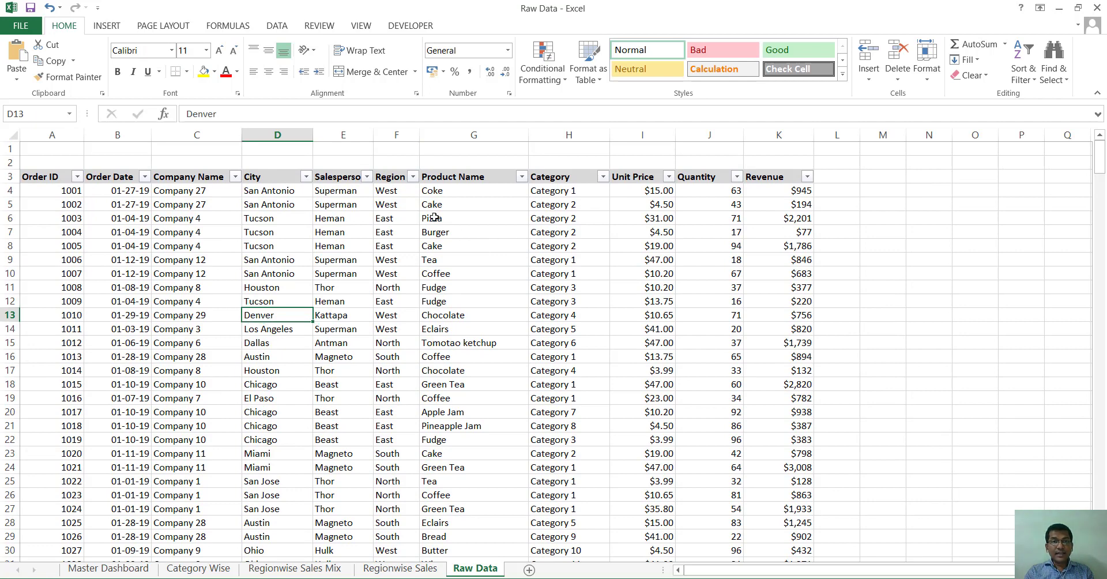
drag(341, 195, 343, 490)
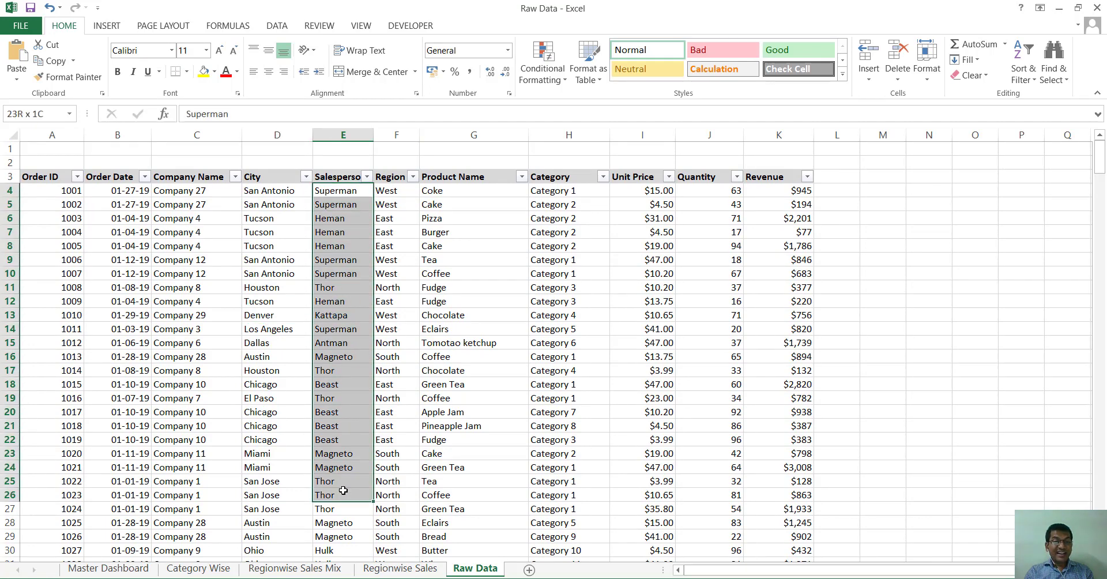
click(358, 329)
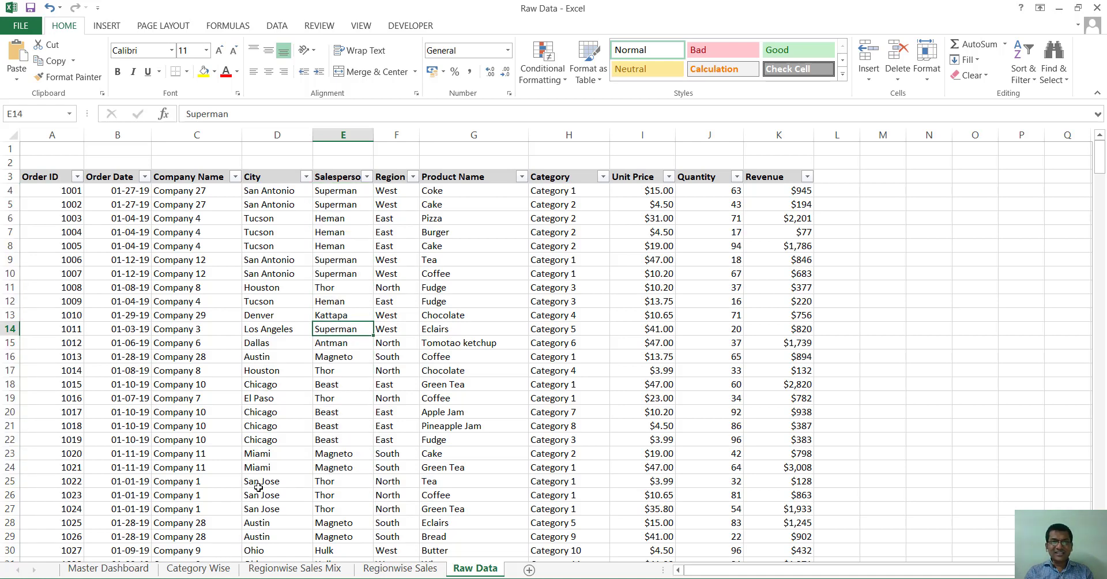
click(343, 395)
click(341, 509)
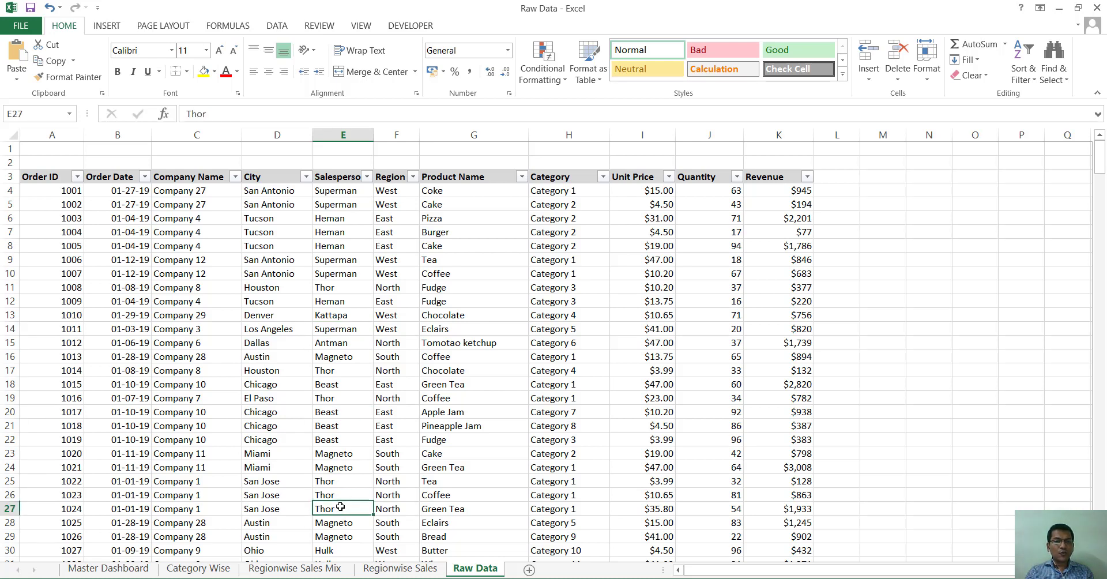
click(210, 568)
right_click(219, 565)
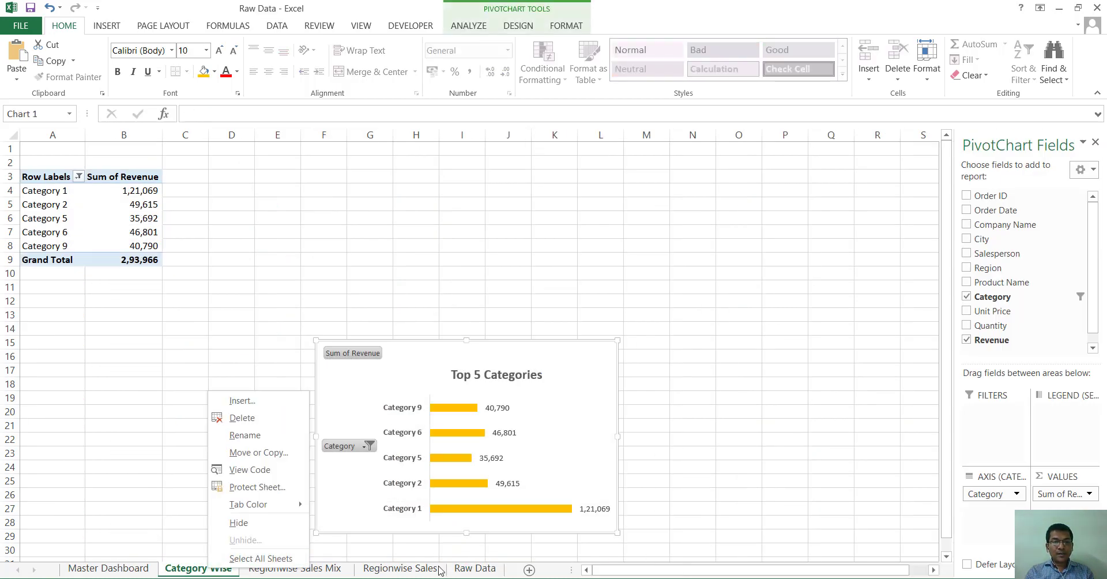
click(405, 571)
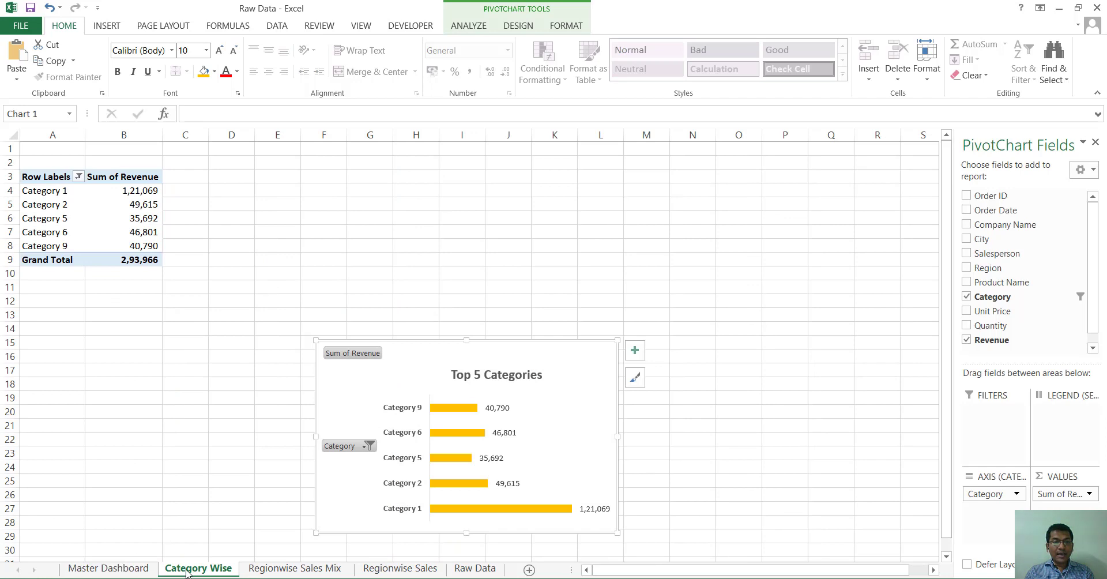
Step: Create a copy of the Regionwise Sales sheet and place it before the Category Wise sheet
click(400, 569)
right_click(404, 568)
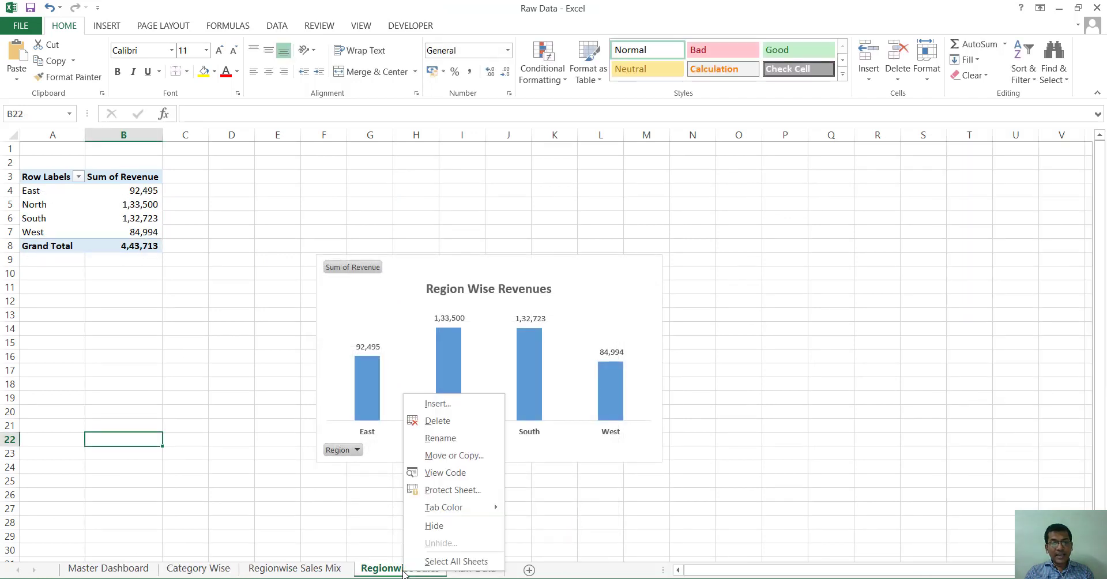
click(463, 456)
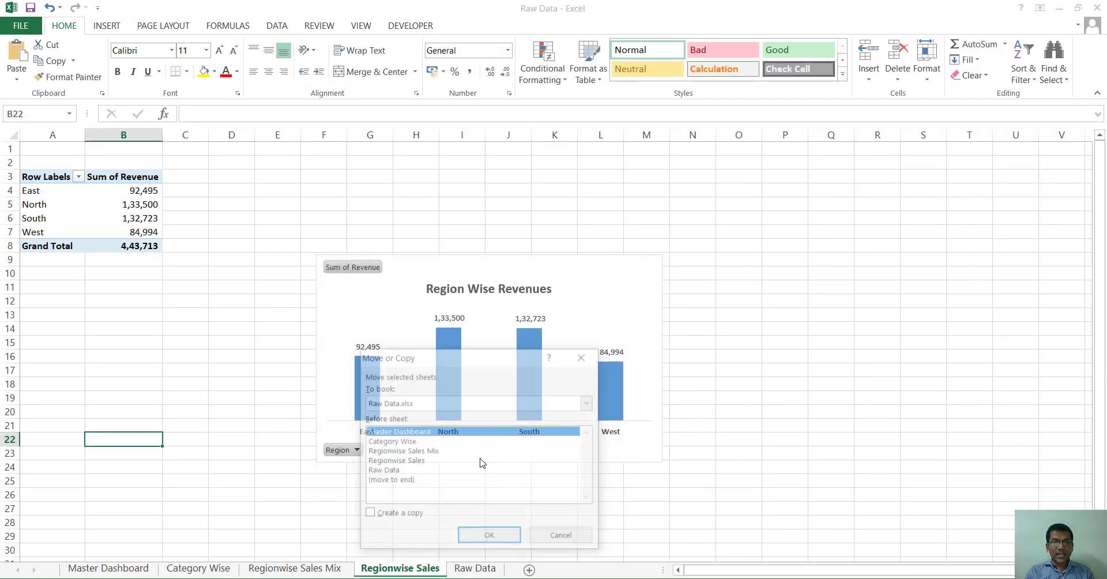
click(368, 515)
click(427, 442)
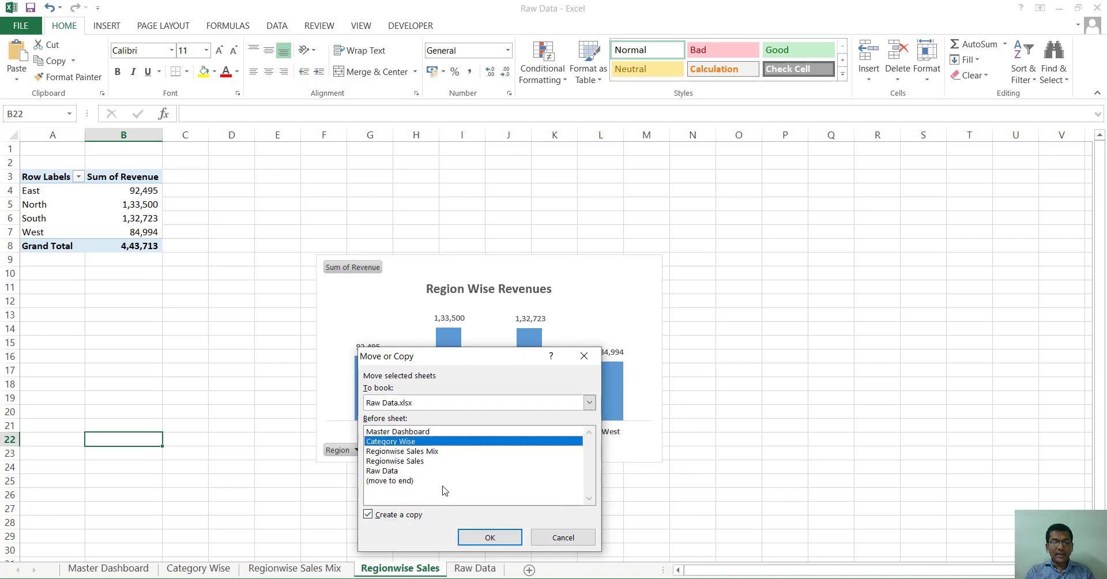
click(464, 535)
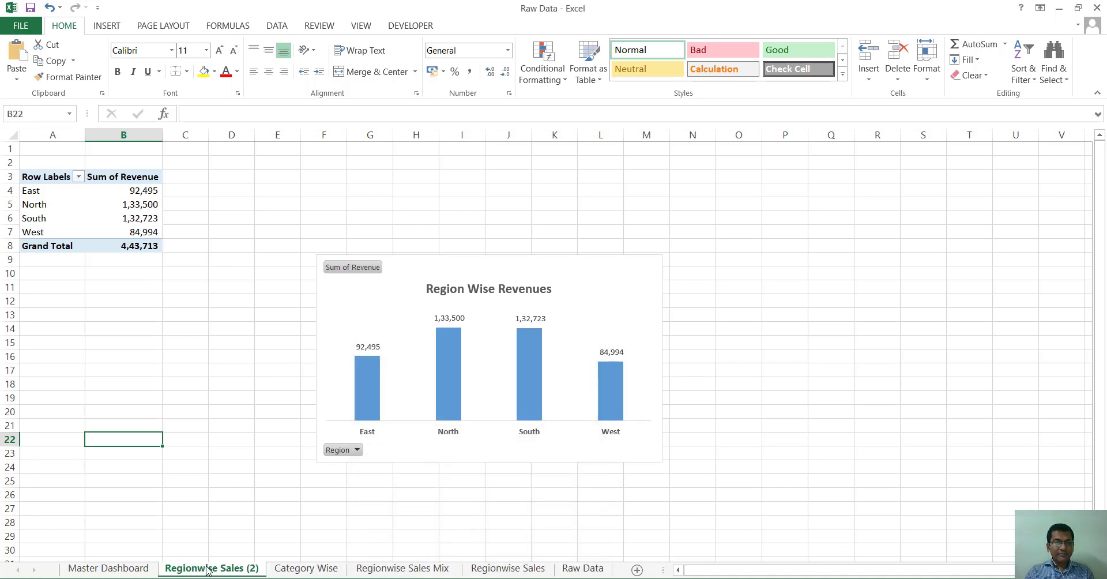
Step: Rename the copied Regionwise Sales sheet as "Salesperson"
right_click(211, 570)
click(276, 432)
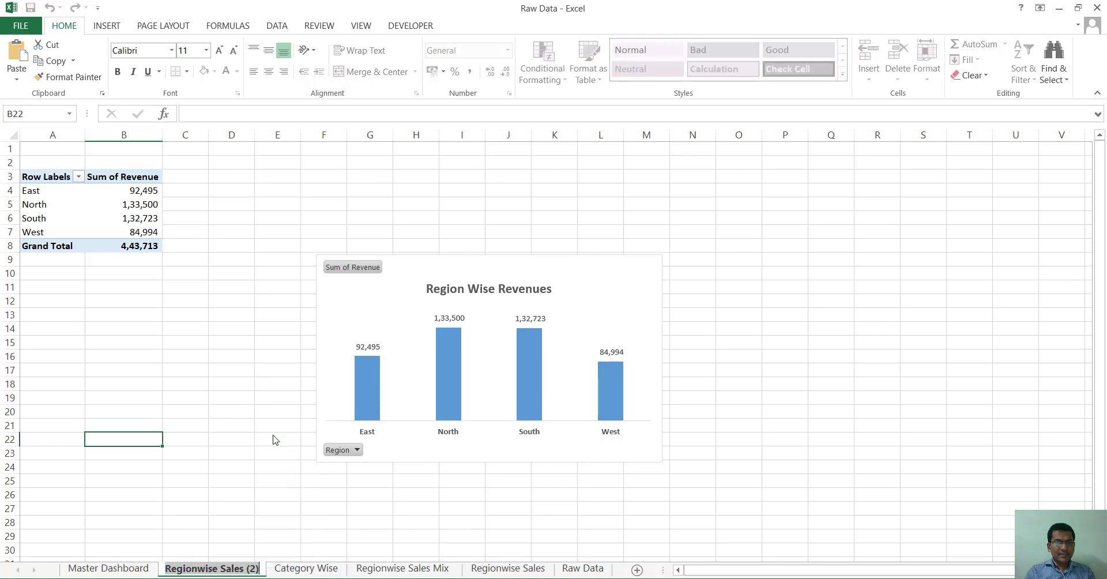
text(Salespersom)
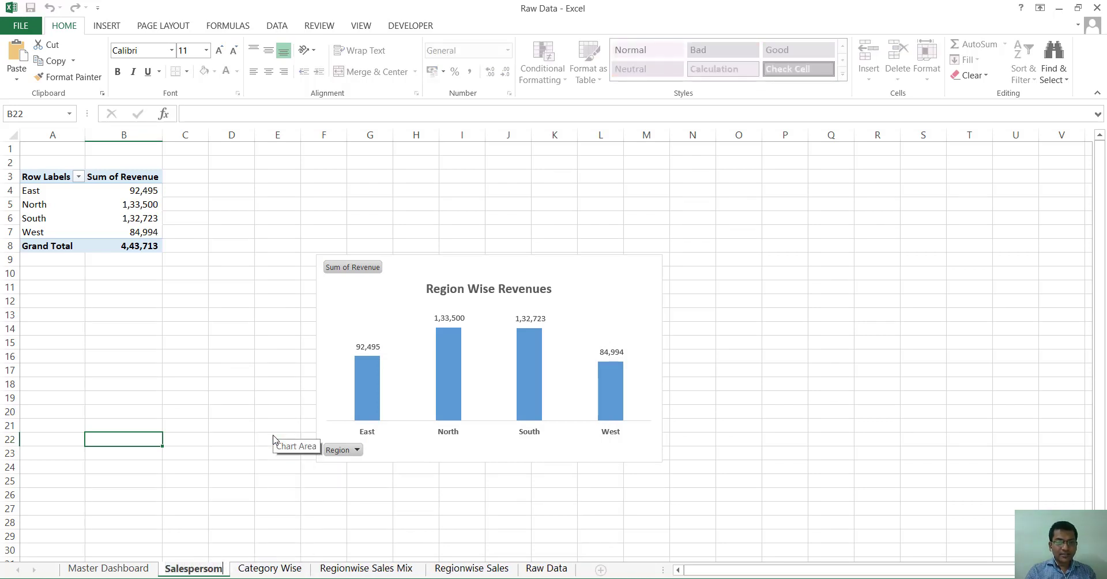
key(BackSpace)
text(n)
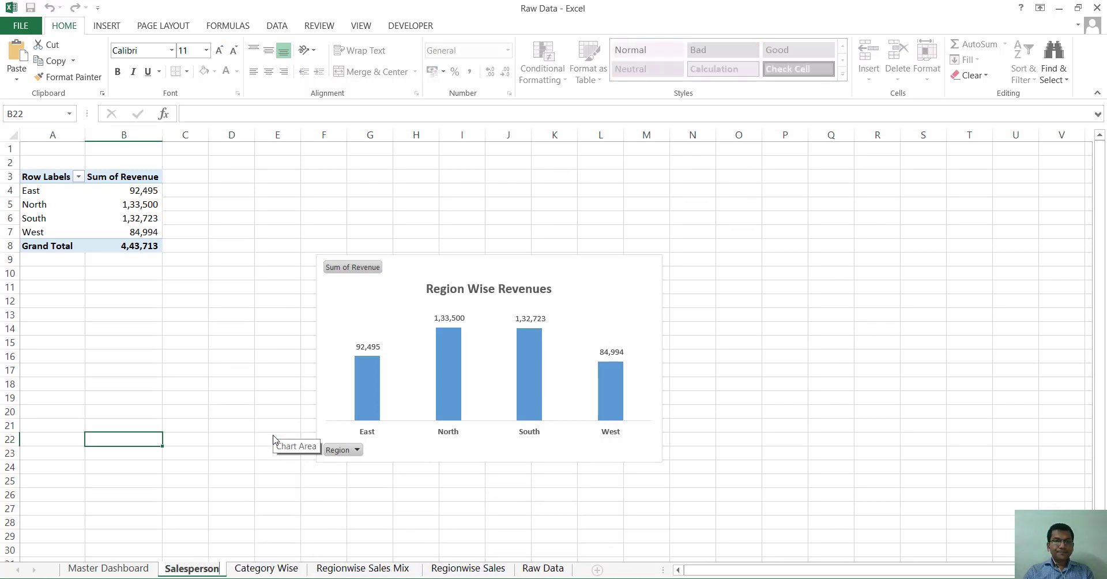
click(217, 314)
Step: Replace the Region field with Salesperson as the row field of the PivotTable on the Salesperson sheet
click(130, 202)
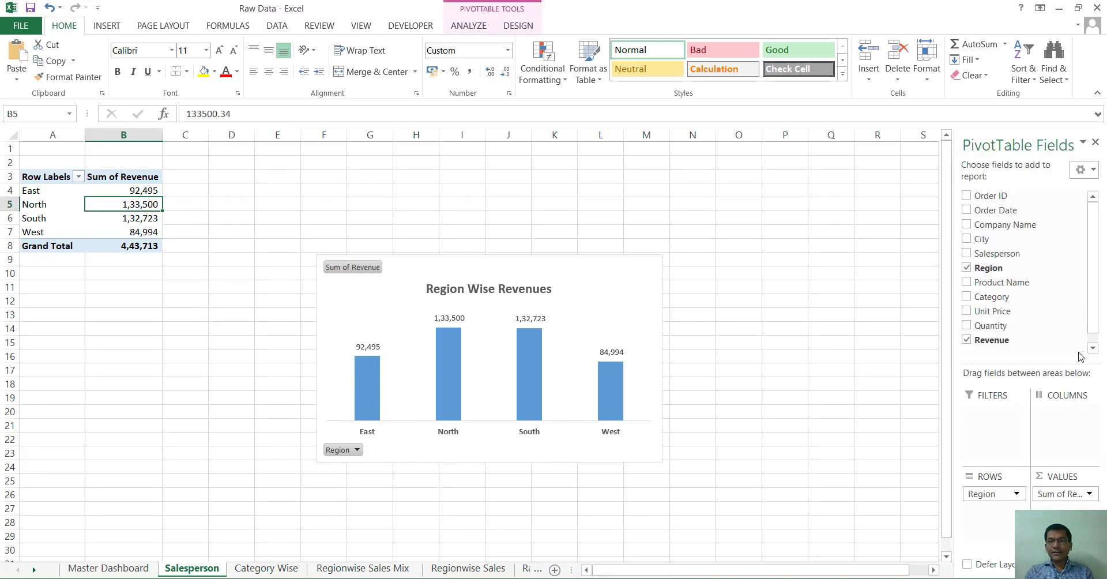
click(966, 267)
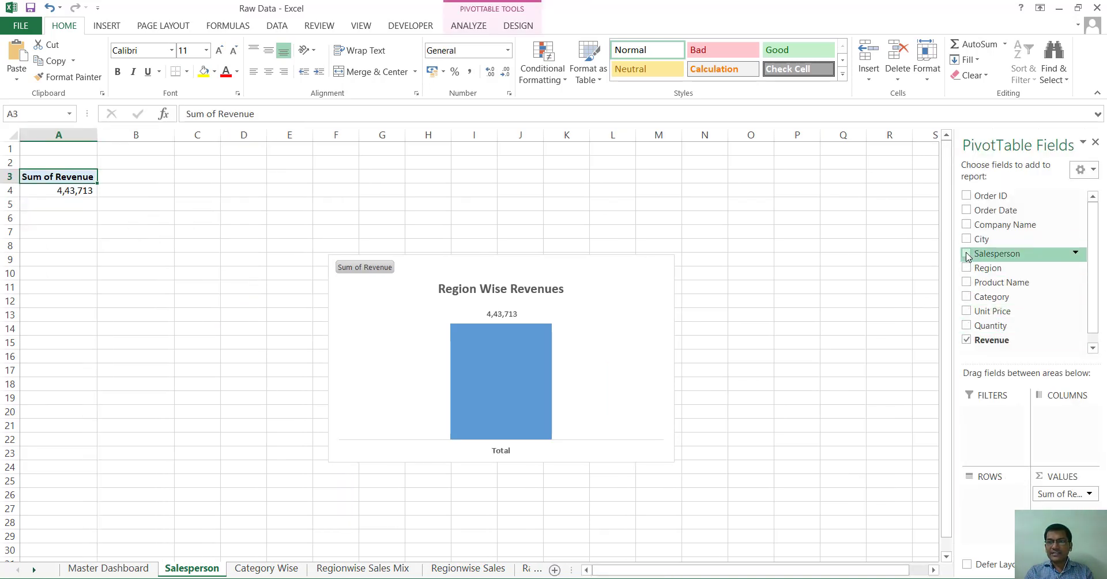
click(967, 253)
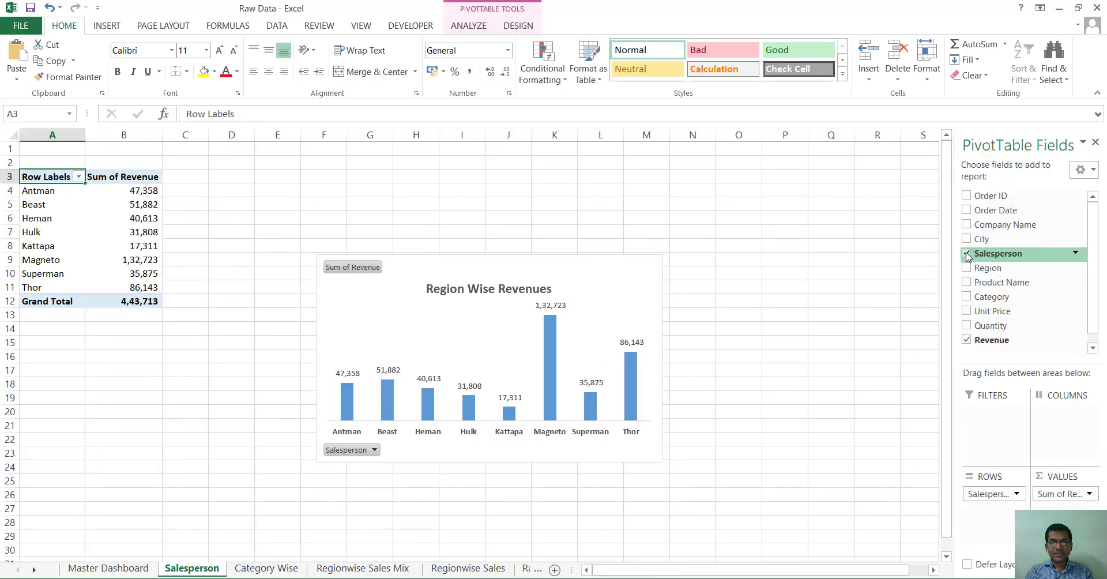
Step: Fill the column bars of the Salesperson sheet's chart with light orange
click(555, 341)
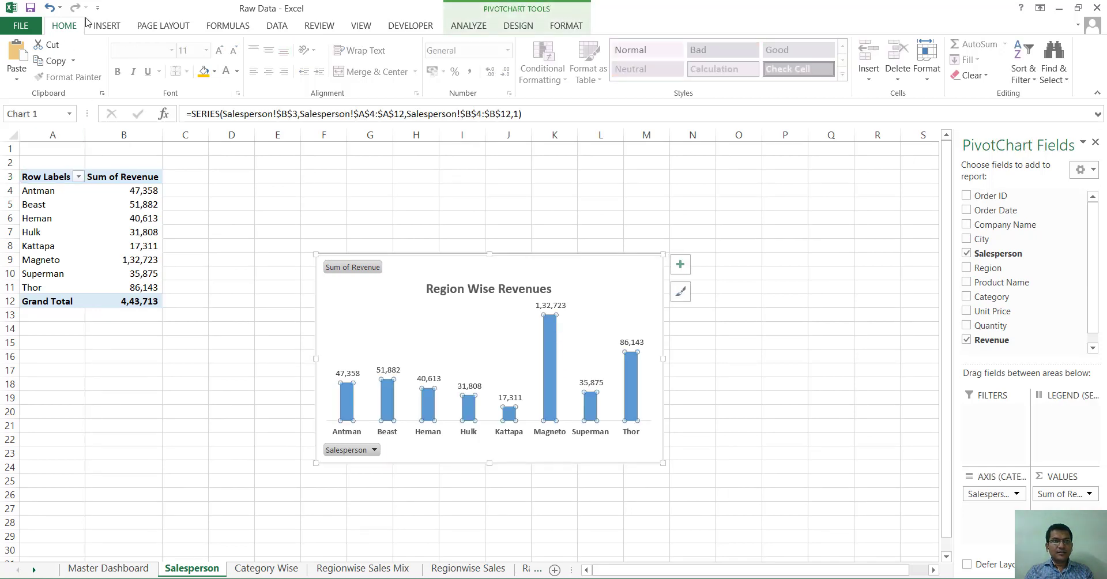
click(214, 71)
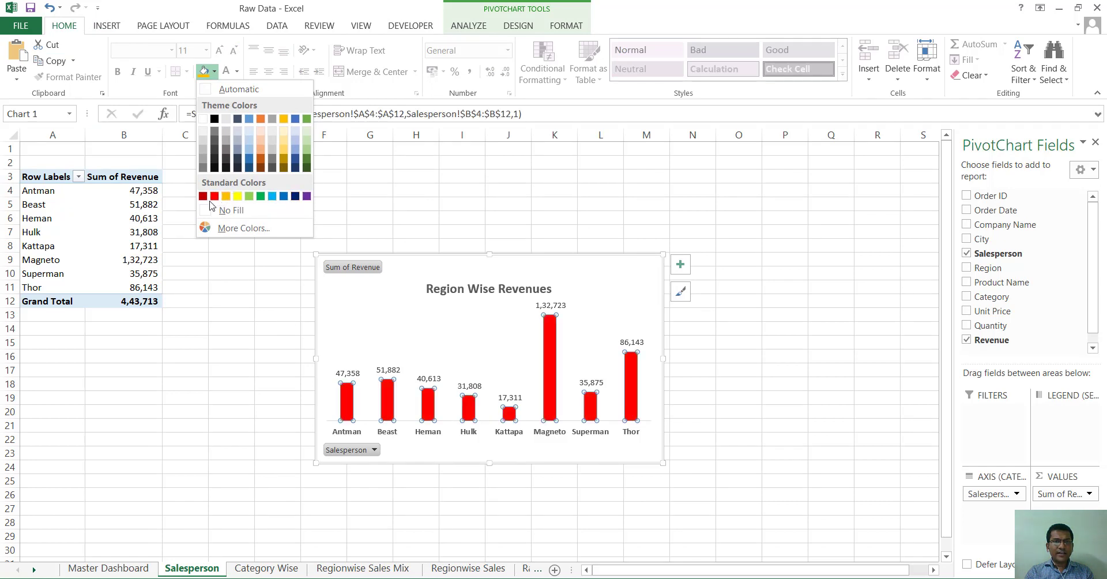
click(261, 152)
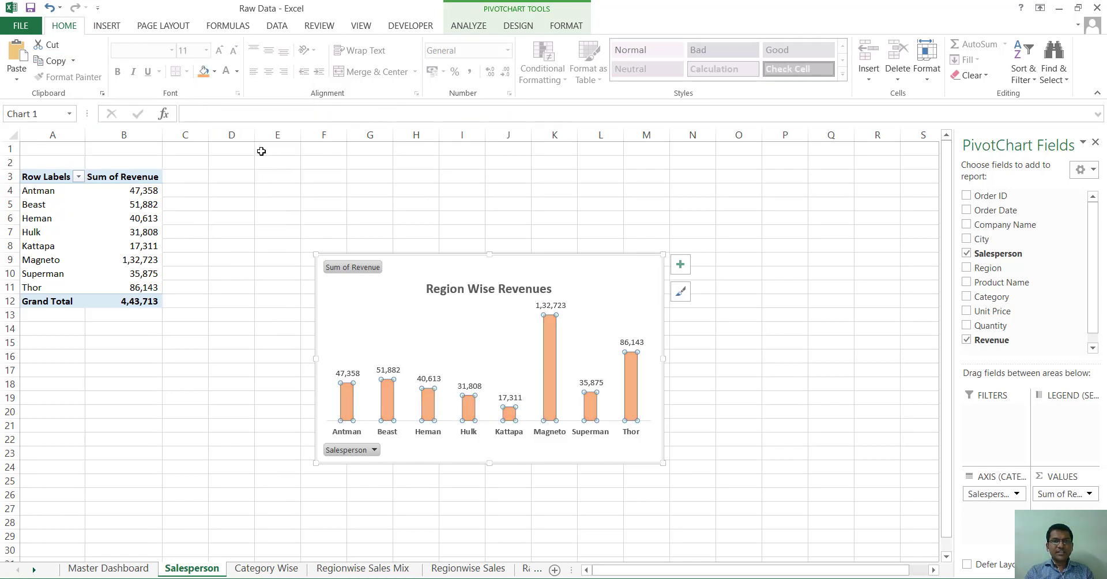
click(204, 309)
Step: Change the chart title on the Salesperson sheet to "Salesperson Wise Revenues"
click(479, 292)
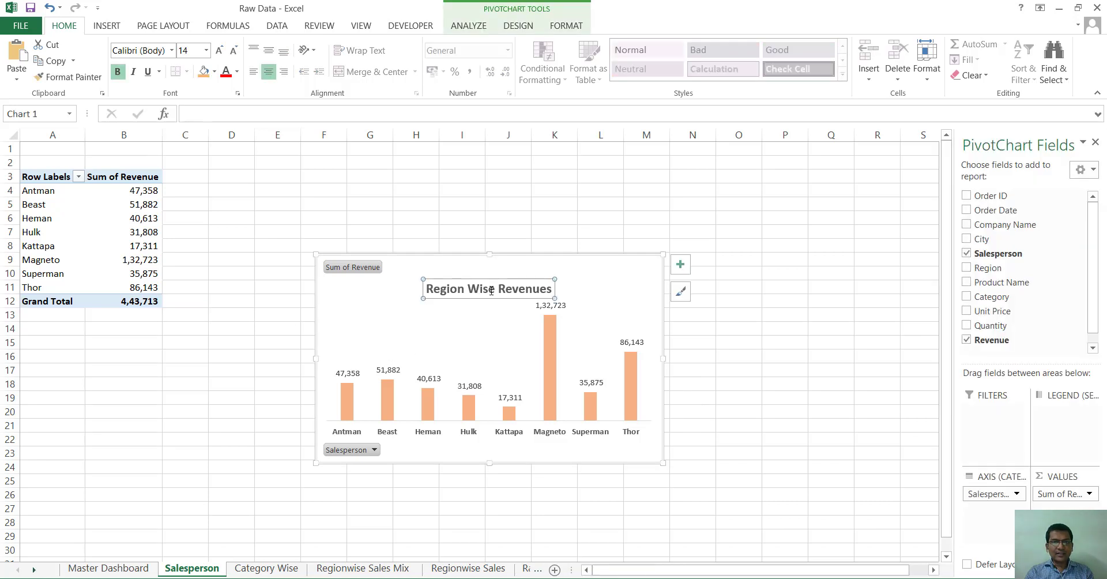
drag(498, 291, 388, 290)
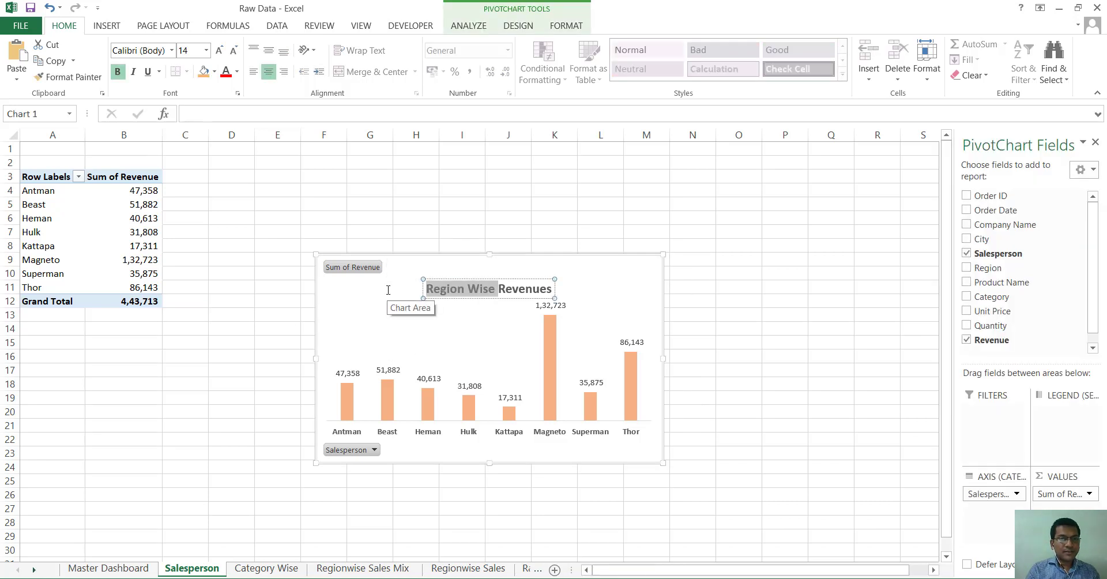
text(Sales)
key(BackSpace)
key(BackSpace)
key(BackSpace)
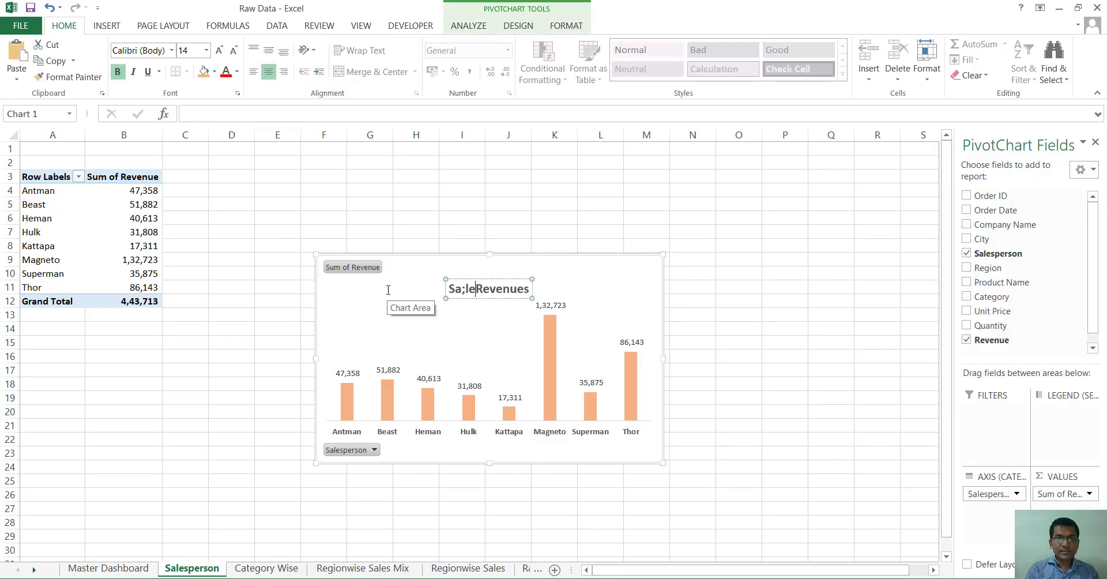
text(lesperson W)
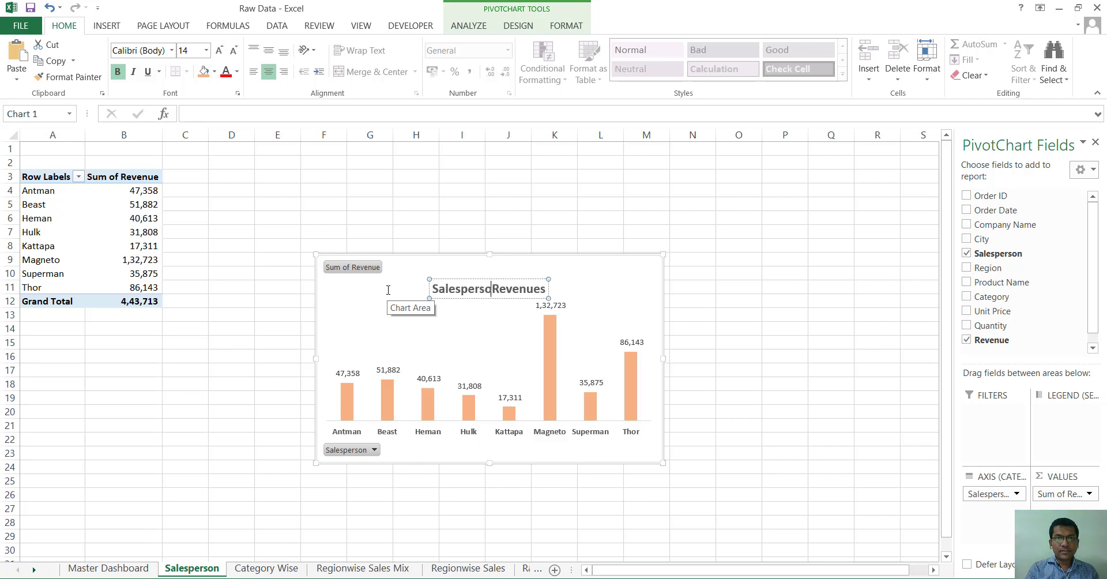
text(ise)
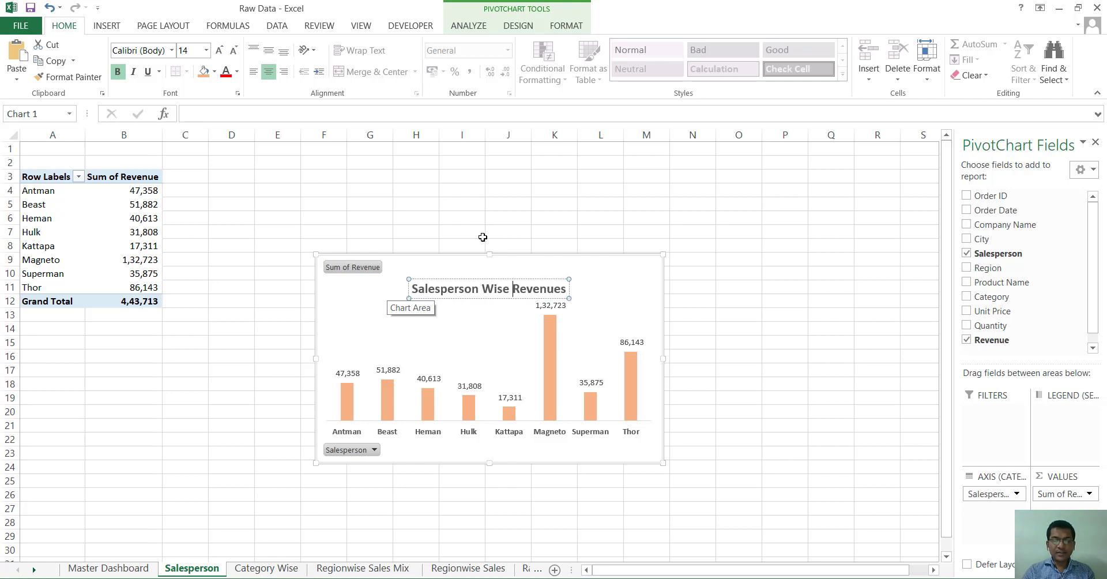
click(568, 189)
click(728, 373)
Step: Shrink the Salesperson Wise Revenues chart to about columns F to L and rows 11 to 23, and copy it
click(606, 289)
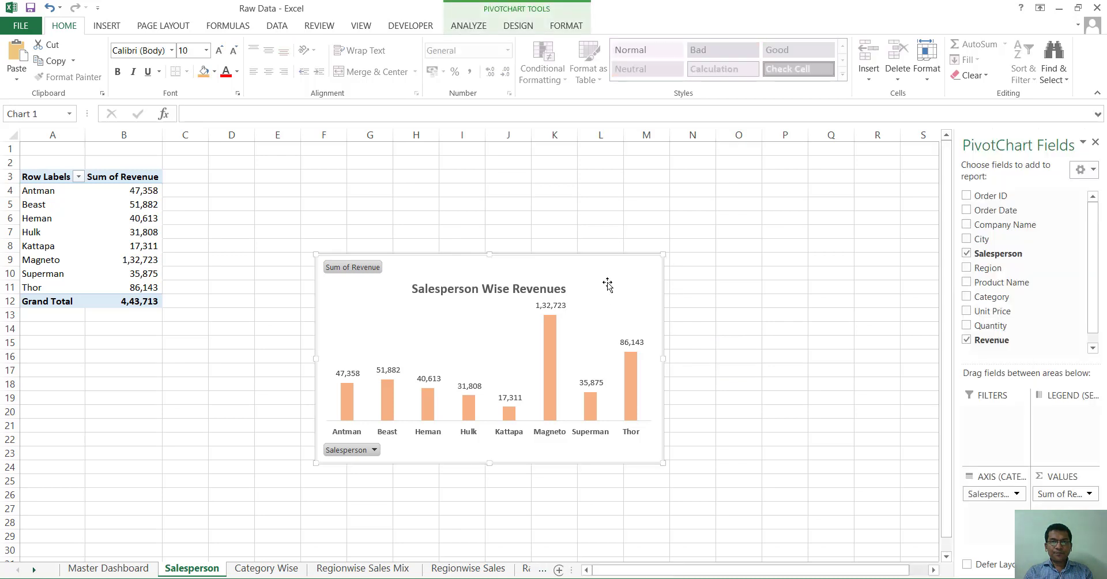
drag(663, 254, 601, 283)
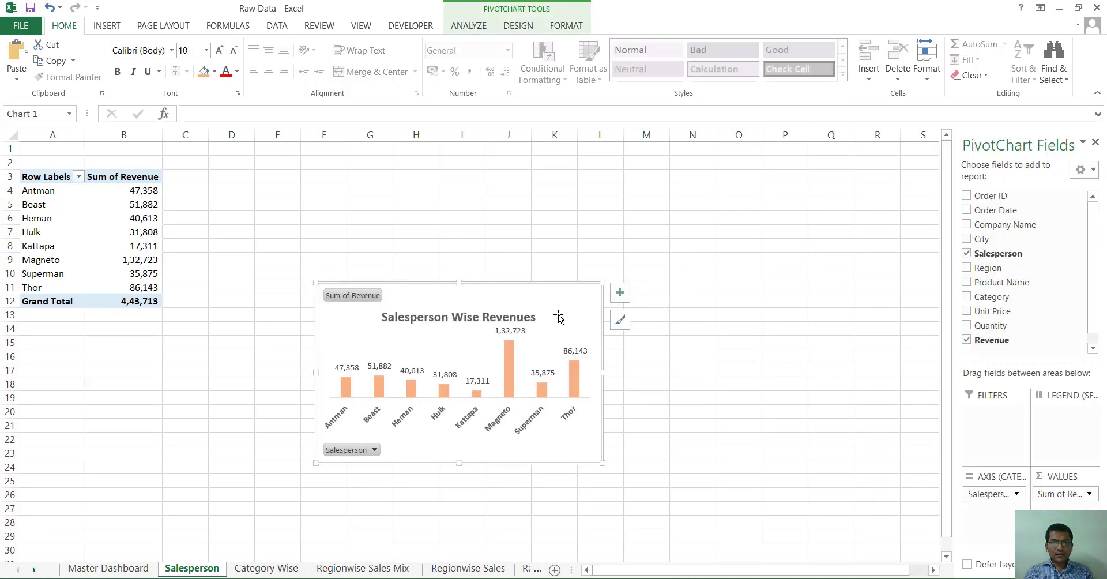
right_click(564, 314)
click(609, 295)
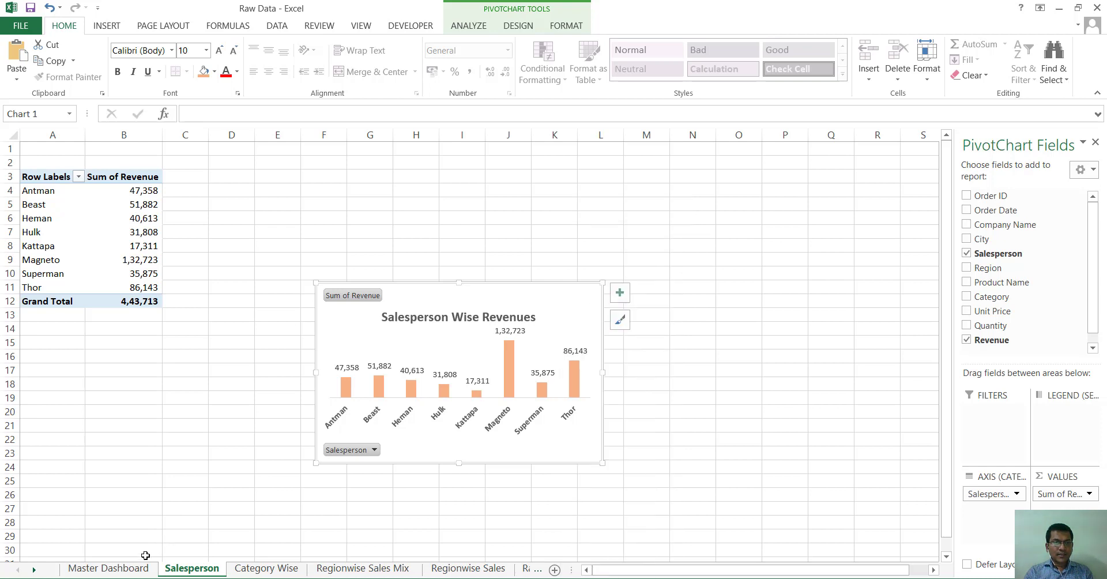
Step: Paste the copied chart into Master Dashboard and place it beside the Top 5 Categories chart, at about columns G to M from row 14
click(116, 568)
click(391, 356)
key(ctrl+v)
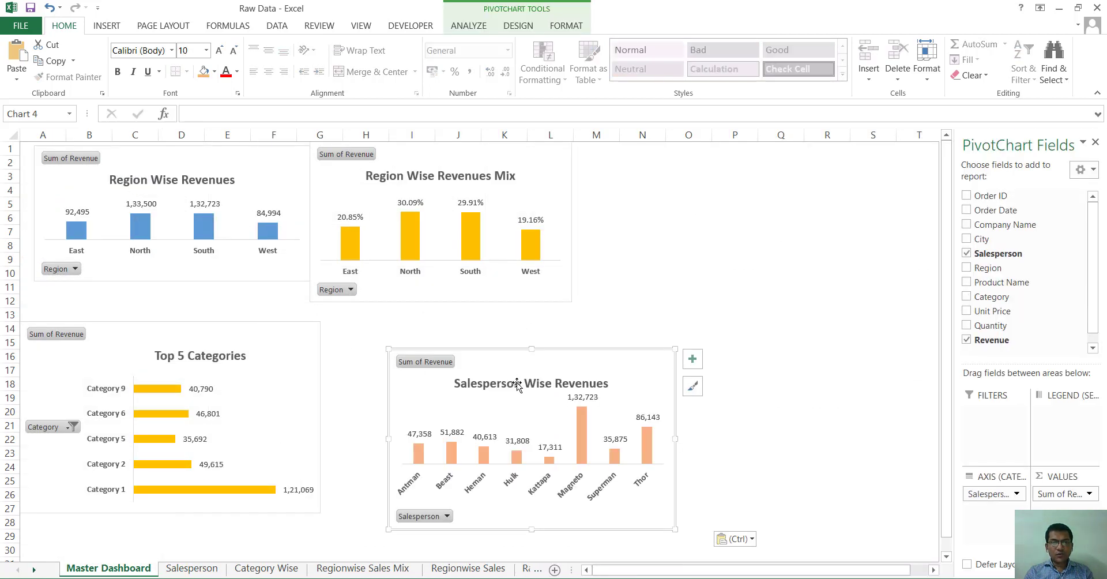
drag(523, 353, 462, 328)
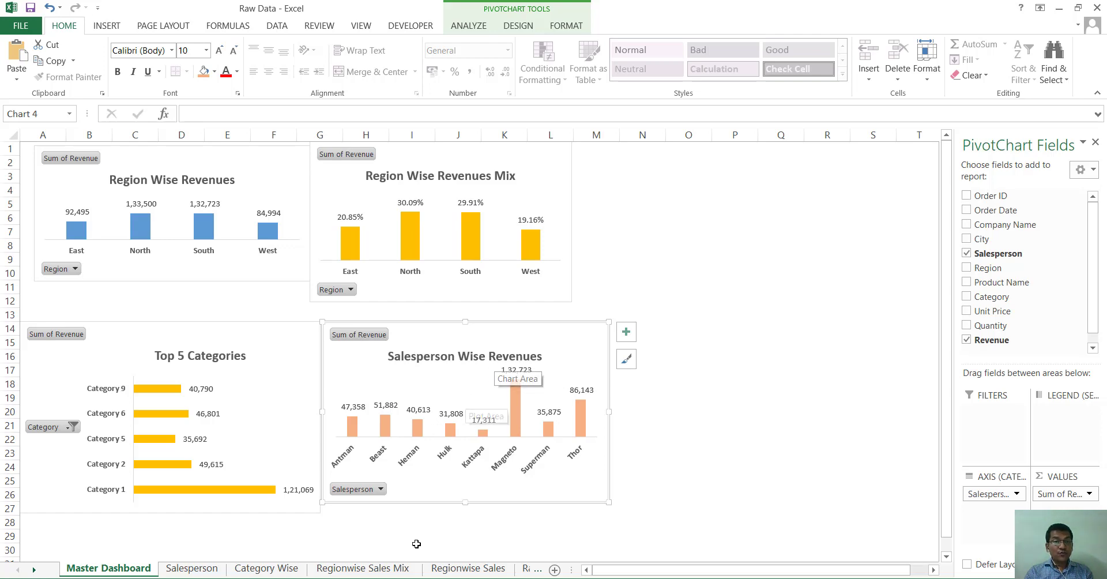
Step: Examine the dates in the Order Date column of the Raw Data sheet
click(524, 569)
drag(127, 218, 122, 506)
scroll(121, 503, down, 6)
scroll(122, 504, down, 5)
scroll(122, 503, up, 11)
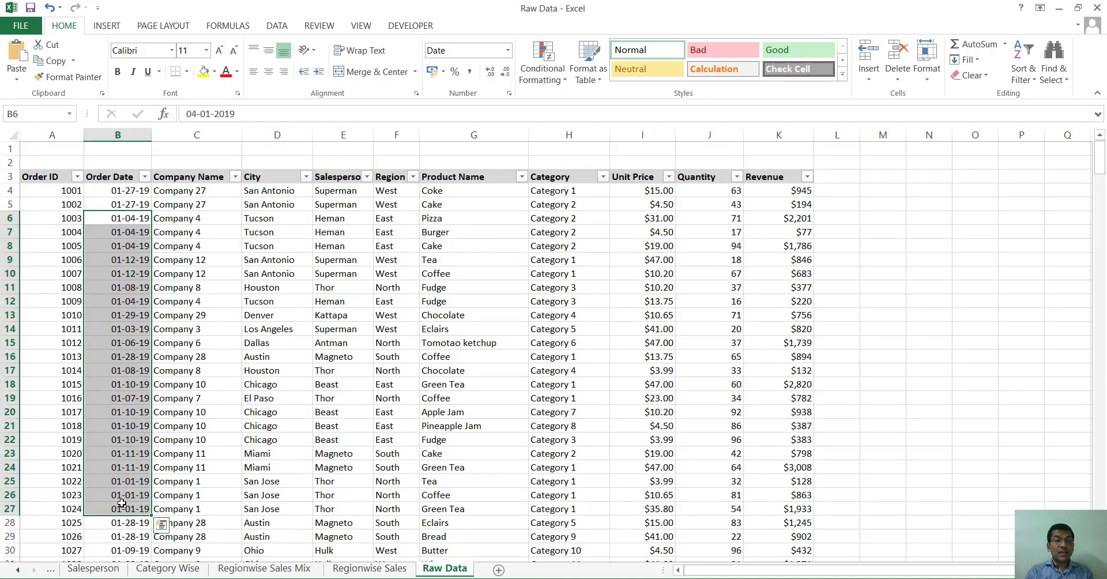
click(126, 204)
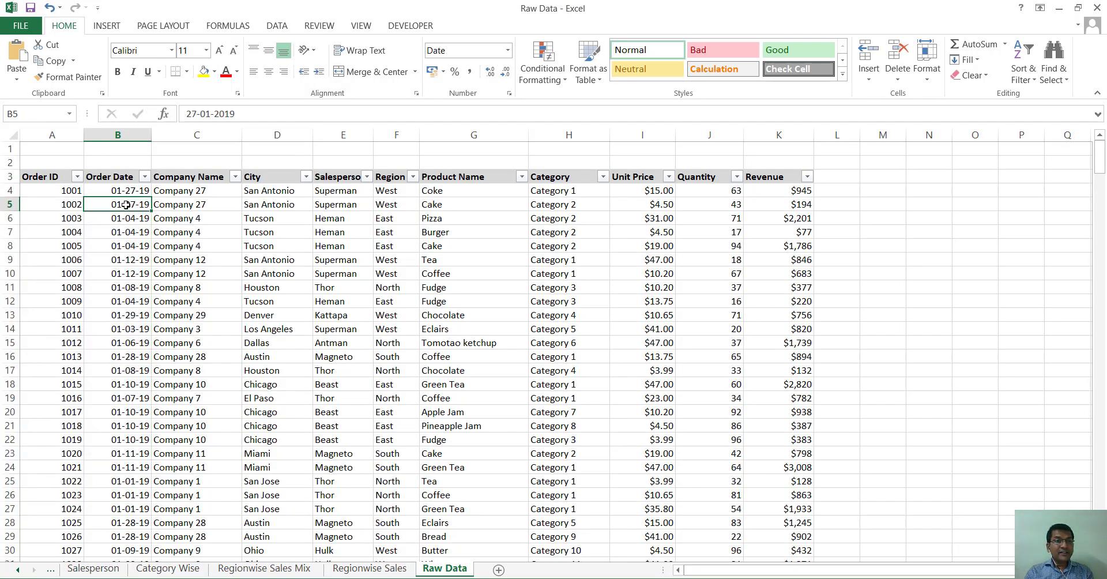
click(120, 288)
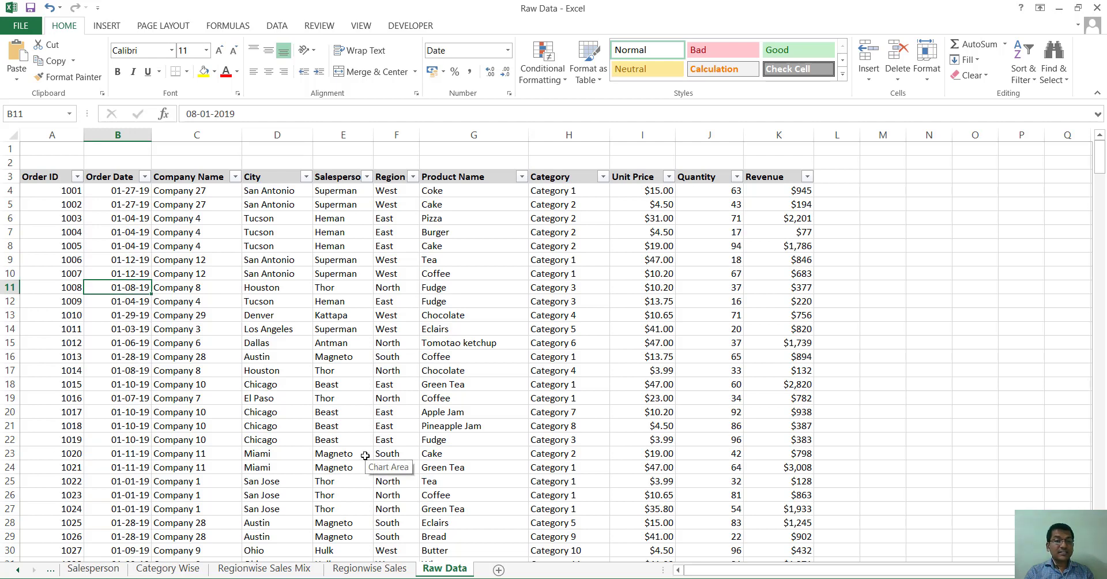
Step: Create a copy of the Regionwise Sales sheet and place it before the Salesperson sheet
click(370, 569)
right_click(372, 568)
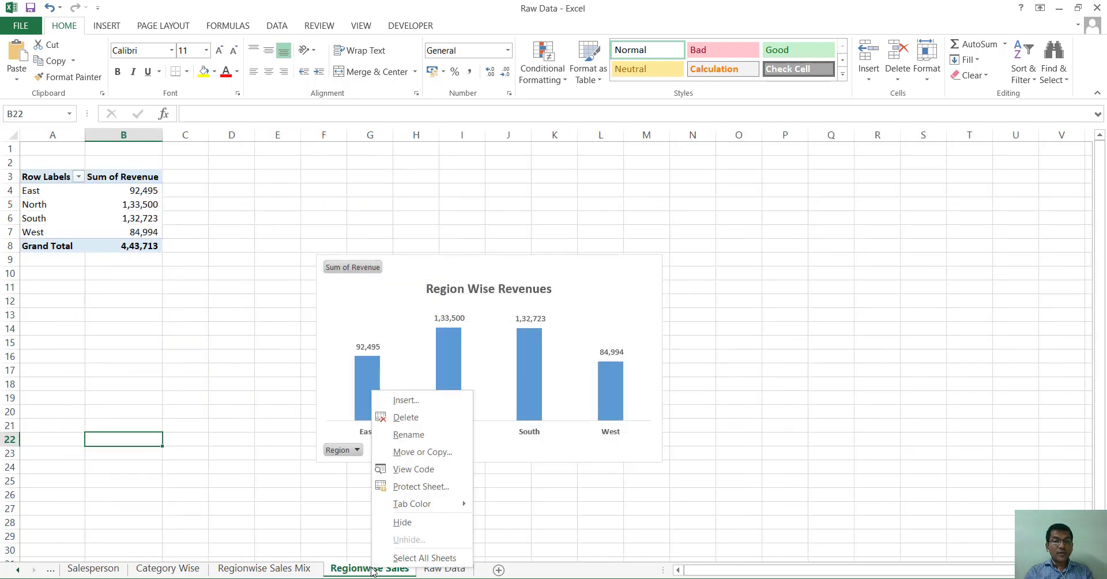
click(436, 453)
click(324, 509)
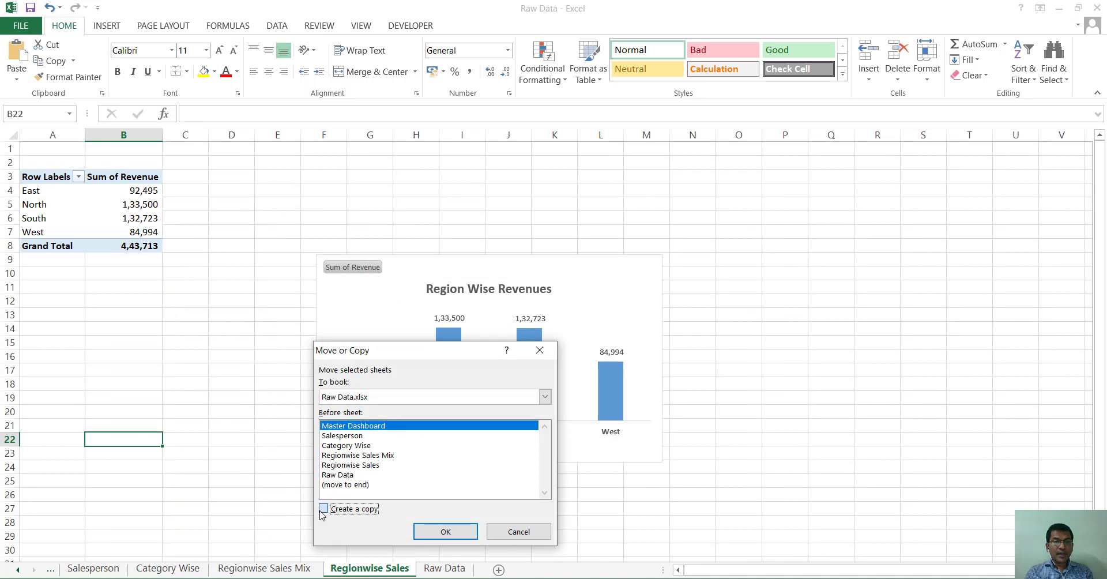
click(414, 439)
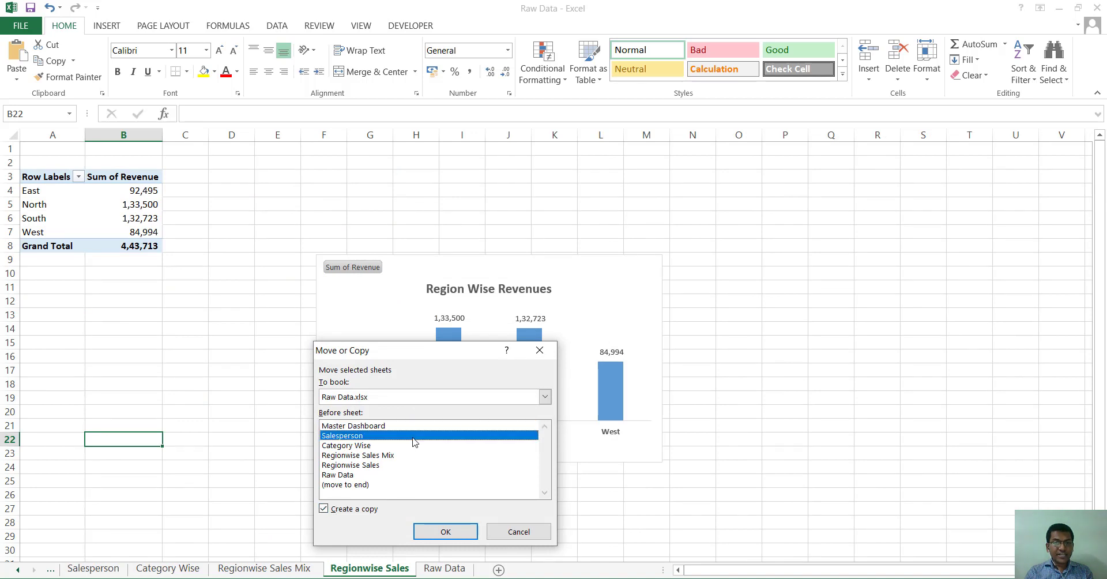
click(435, 528)
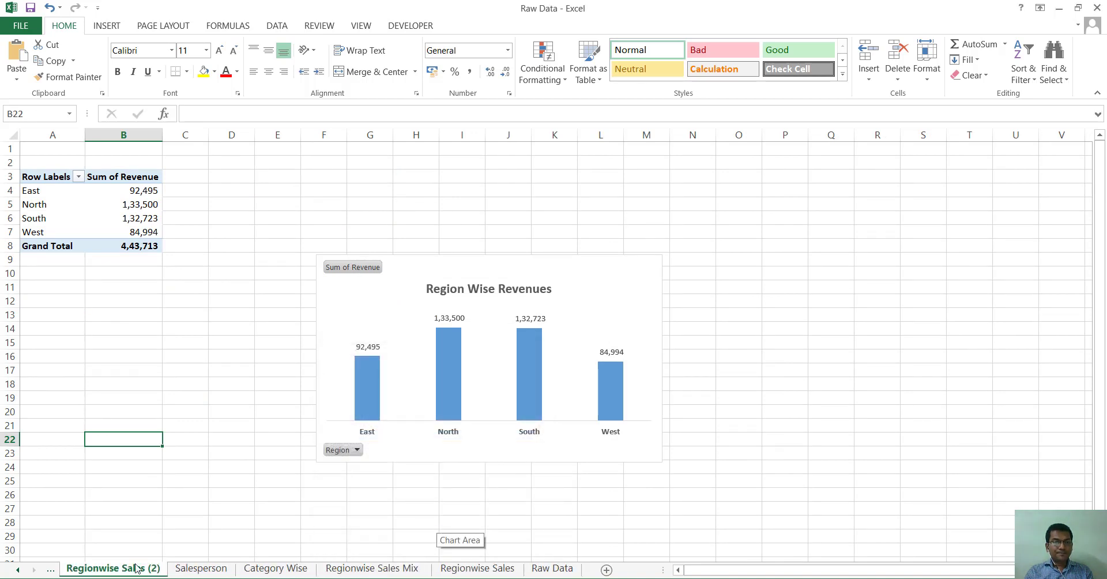
Step: Rename the new copy of the Regionwise Sales sheet as "Monthly"
right_click(136, 568)
click(217, 435)
text(Mo)
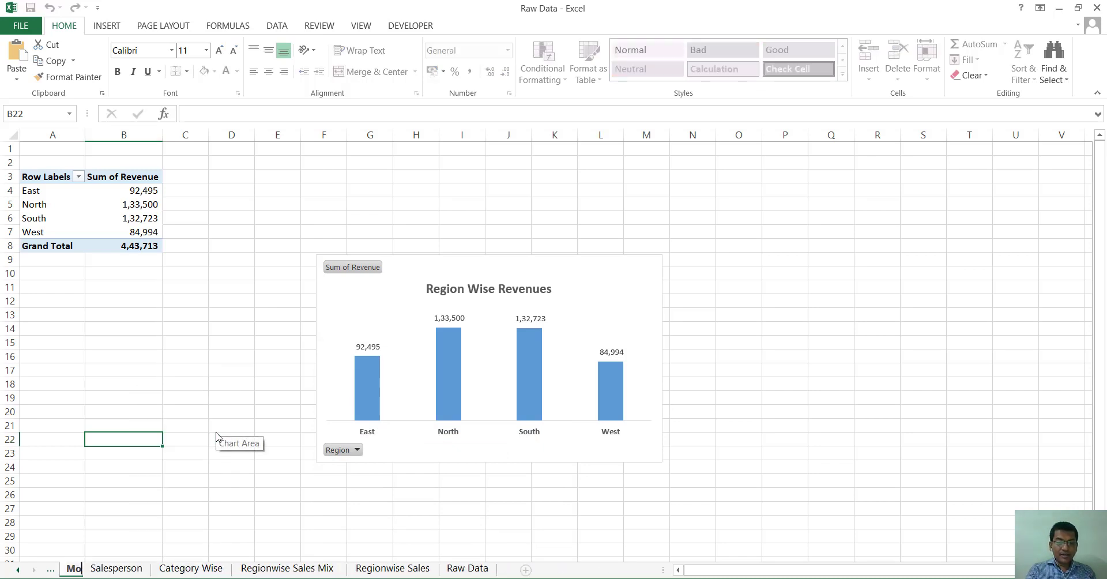
text(nthly)
click(131, 329)
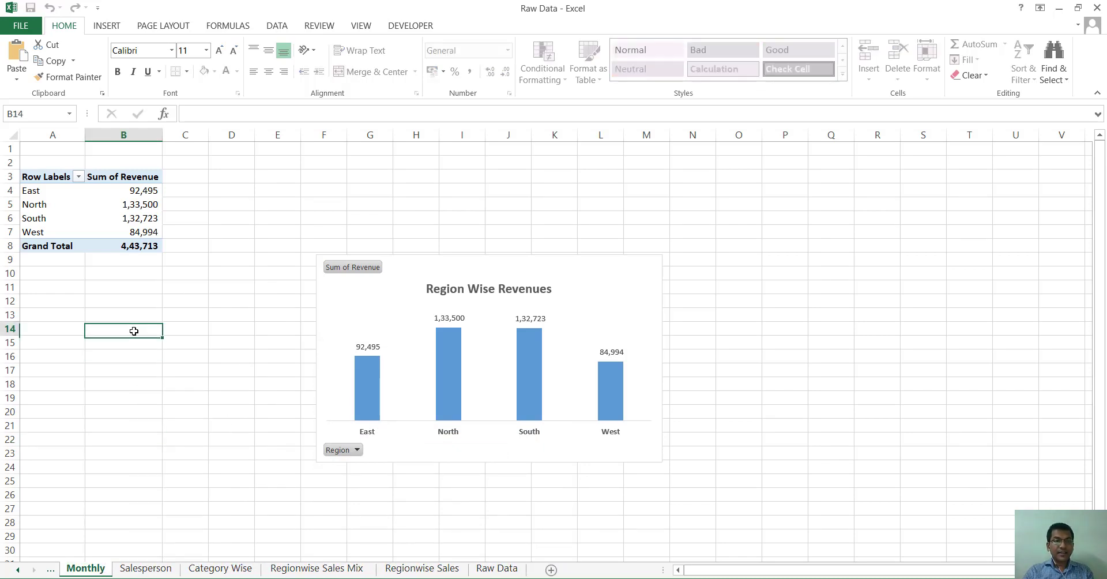
Step: Replace the Region field with Order Date as the row field of the PivotTable on the Monthly sheet
click(123, 218)
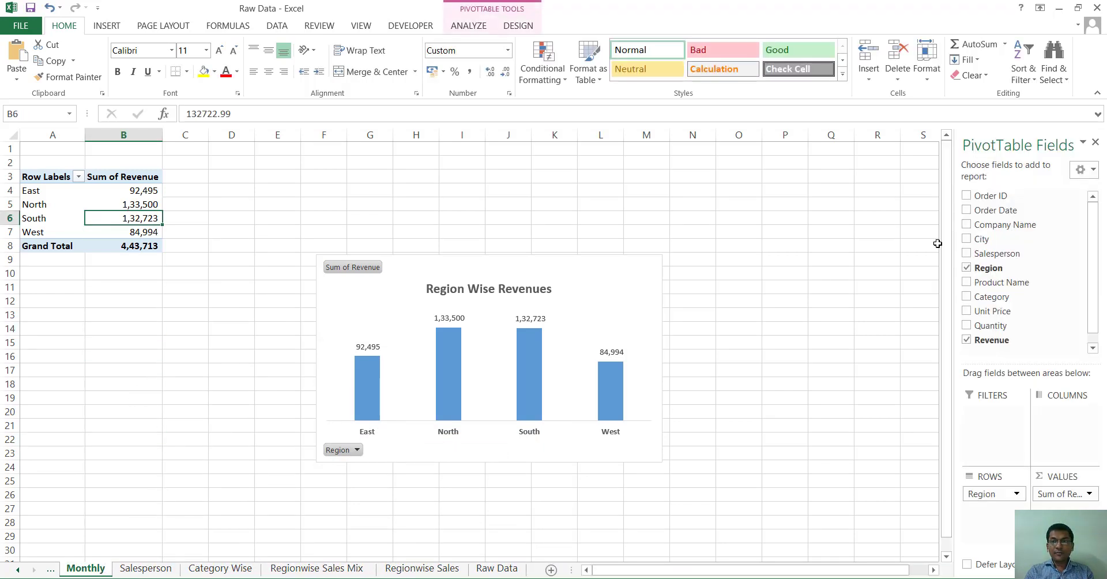
click(965, 269)
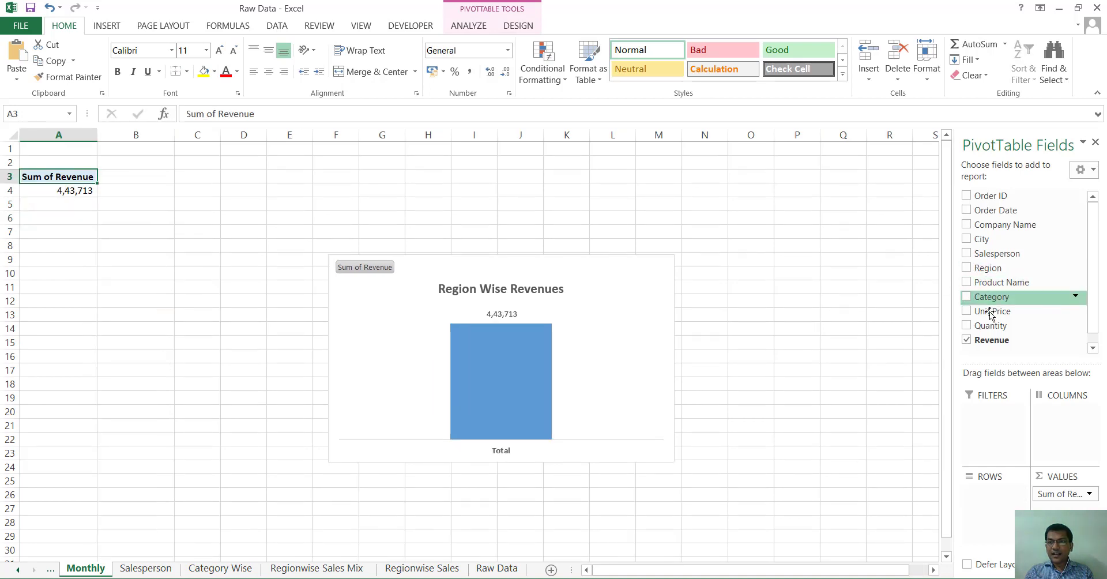
scroll(993, 297, down, 1)
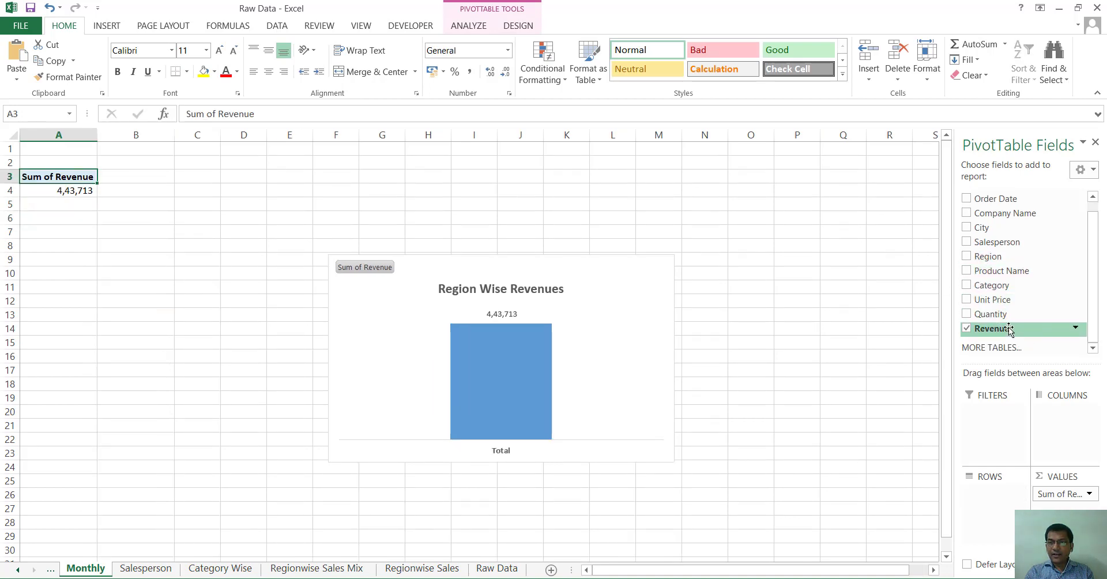
scroll(993, 300, up, 1)
scroll(992, 300, down, 1)
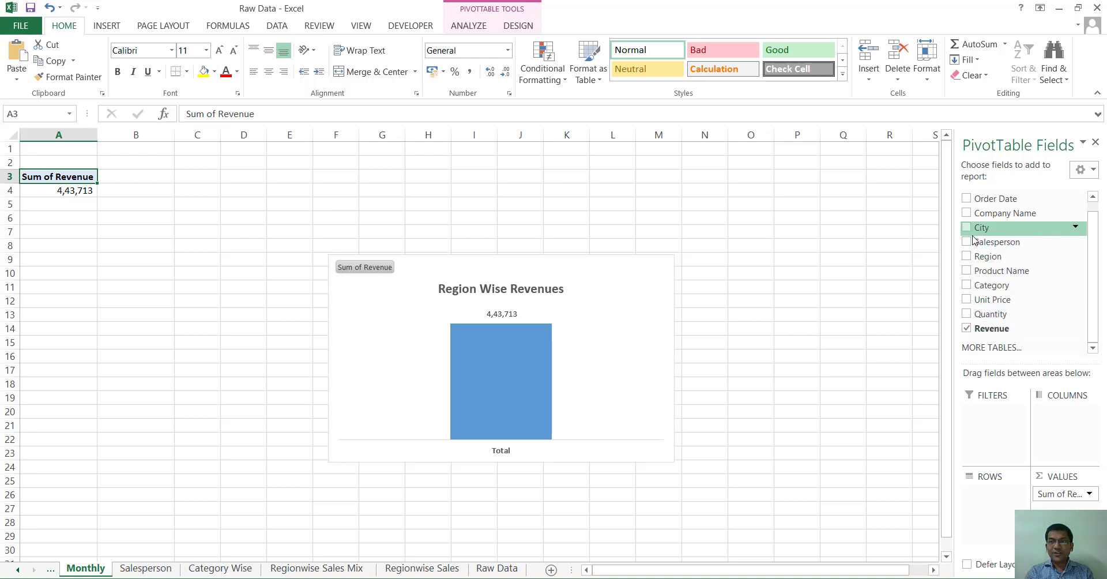
click(967, 200)
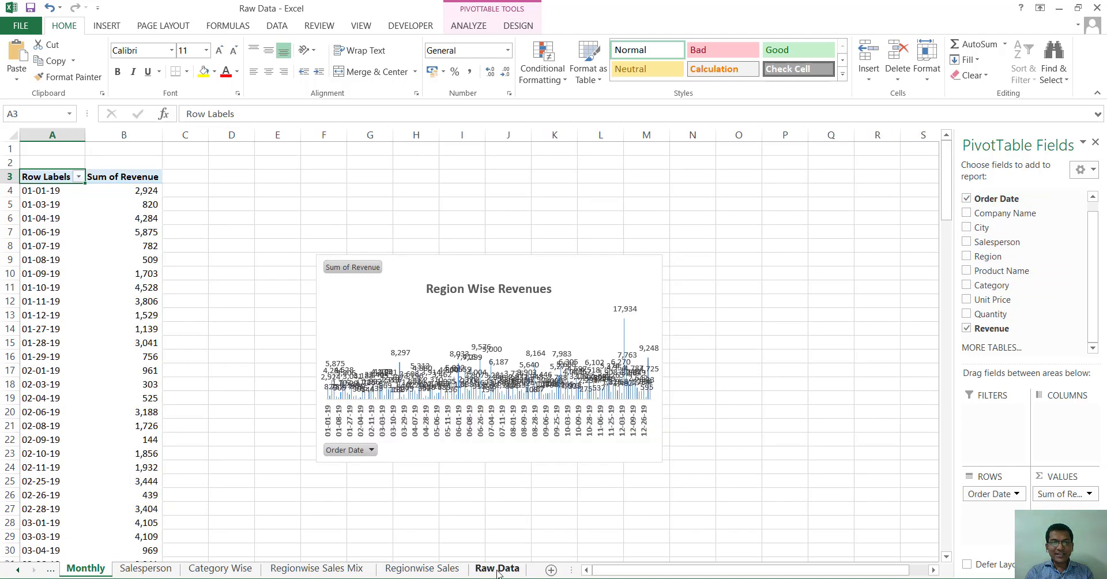
Step: Check the order dates in the Raw Data sheet against the dates listed in the Monthly PivotTable
click(497, 568)
click(65, 204)
click(136, 204)
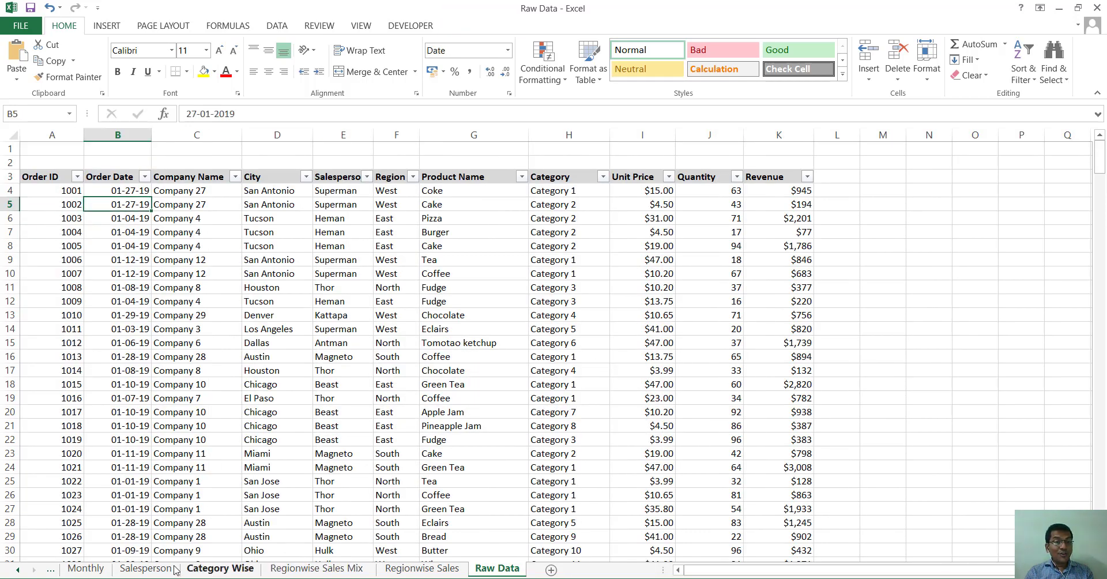
Step: Group the order dates in the Monthly sheet's PivotTable by months
click(86, 568)
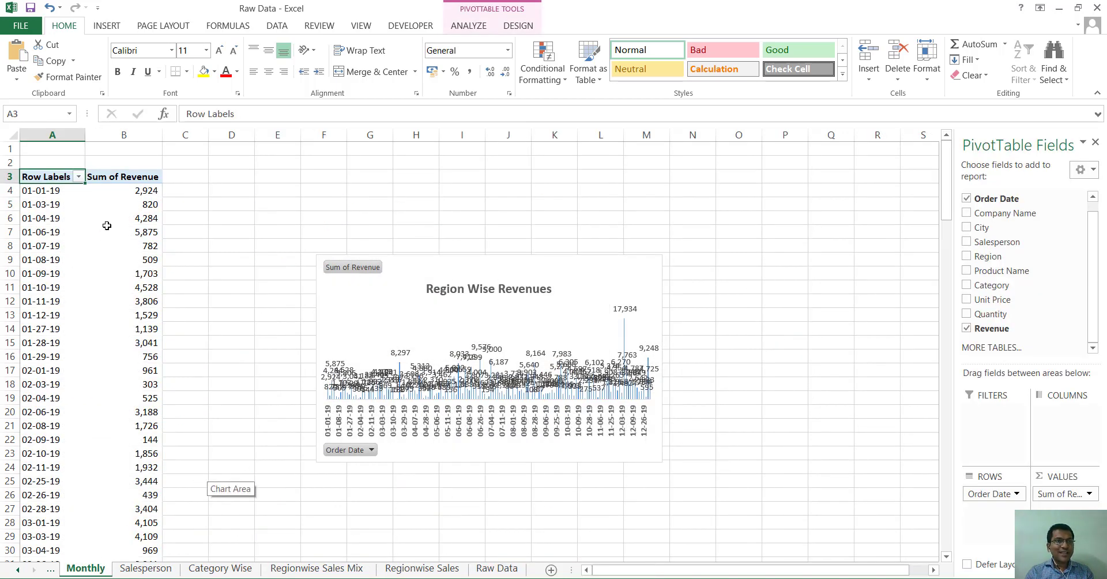
click(38, 256)
click(42, 254)
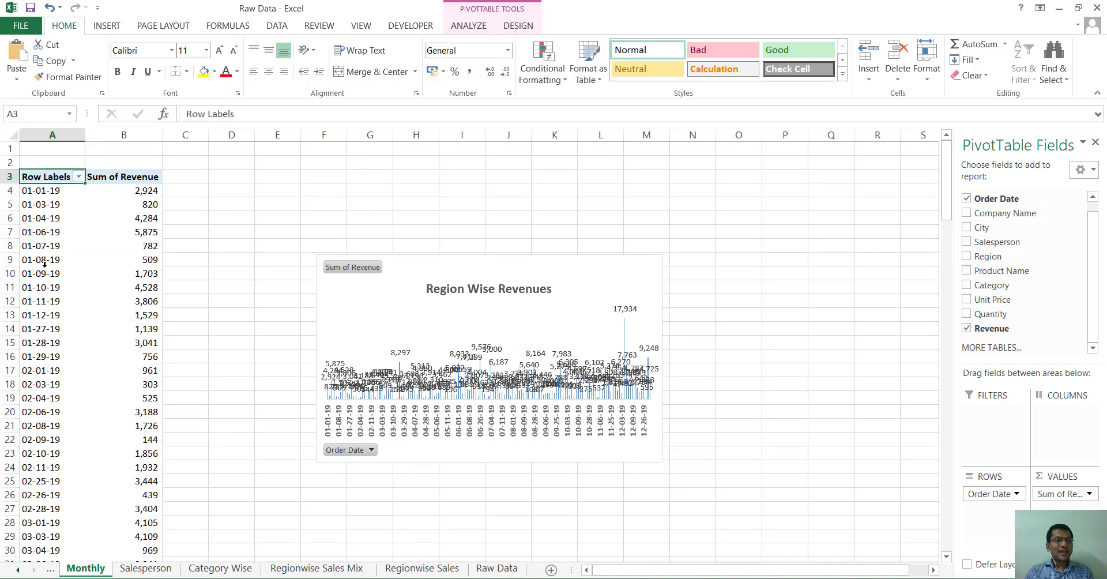
click(45, 268)
click(49, 249)
right_click(55, 242)
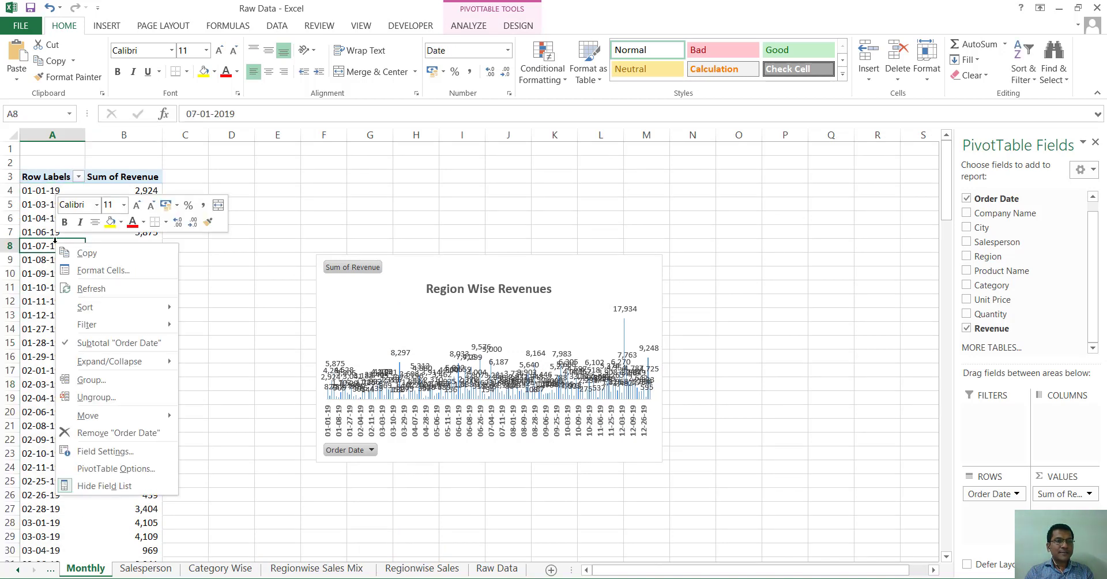
click(134, 383)
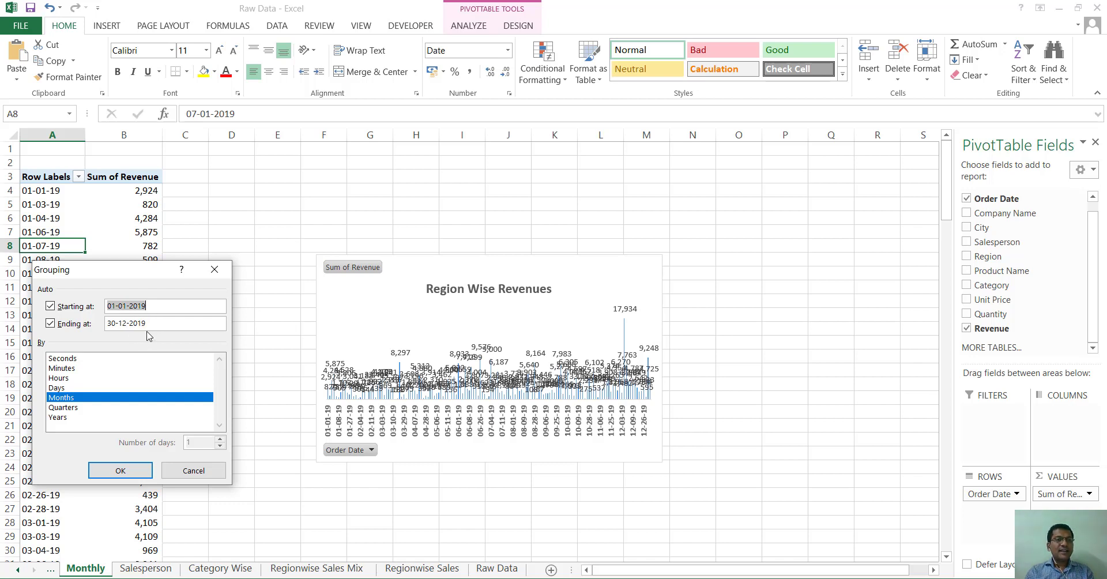
click(119, 470)
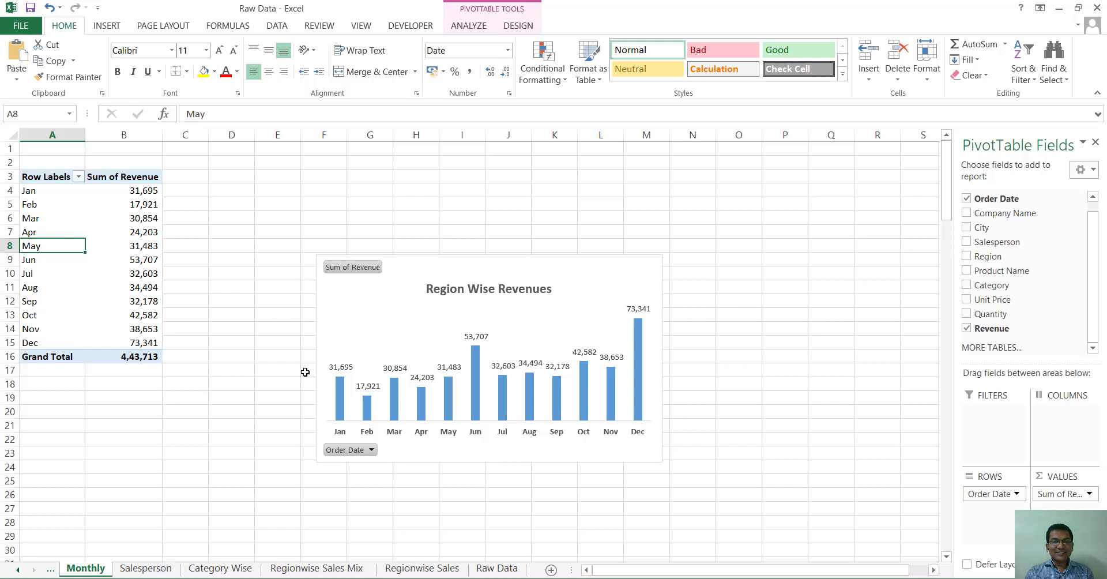
Step: Fill the columns of the PivotChart on the Monthly sheet with standard green
mouse_move(527, 407)
click(585, 378)
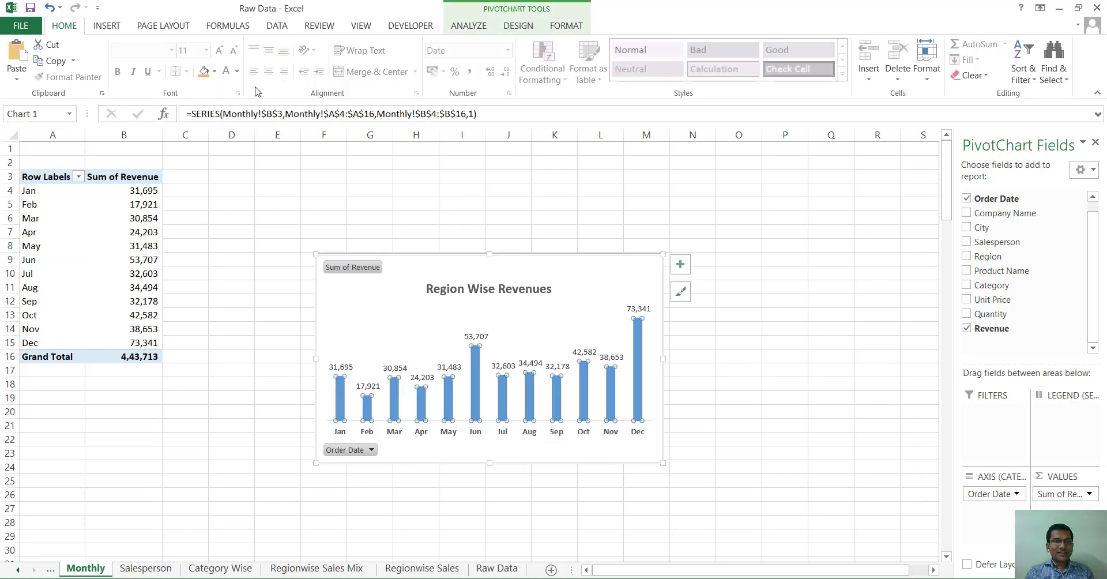
click(215, 73)
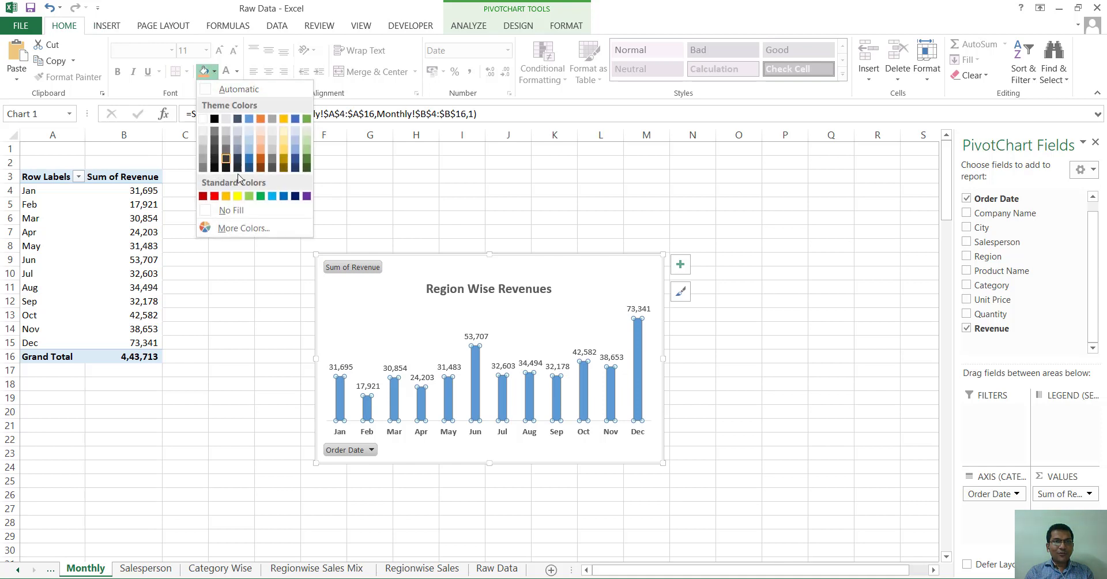
click(261, 196)
click(545, 208)
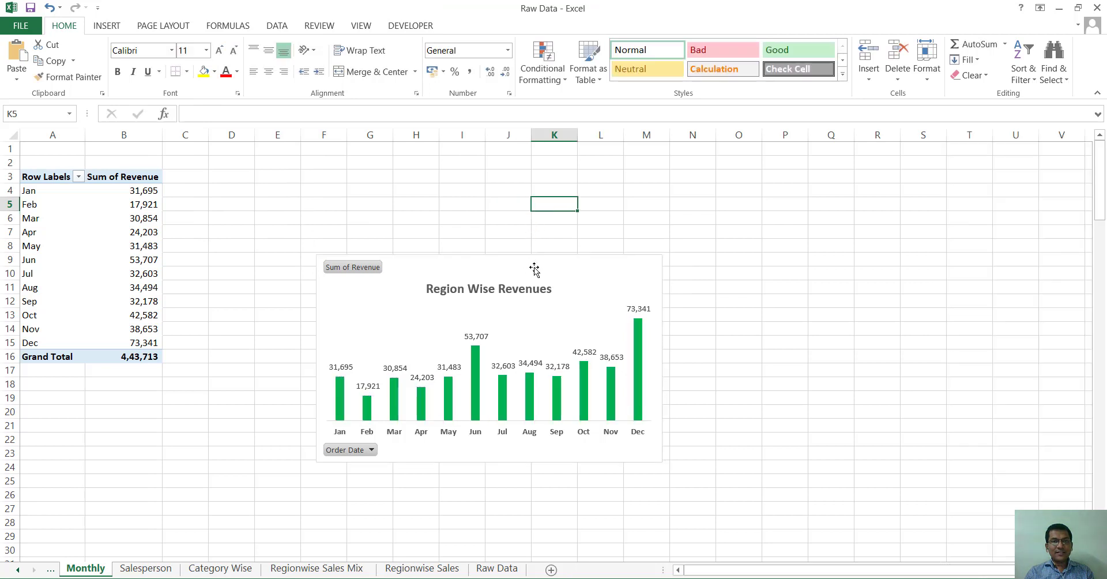
Step: Change the title of the Monthly sheet's PivotChart to "Monthly Revenues"
click(457, 292)
click(456, 289)
double_click(455, 289)
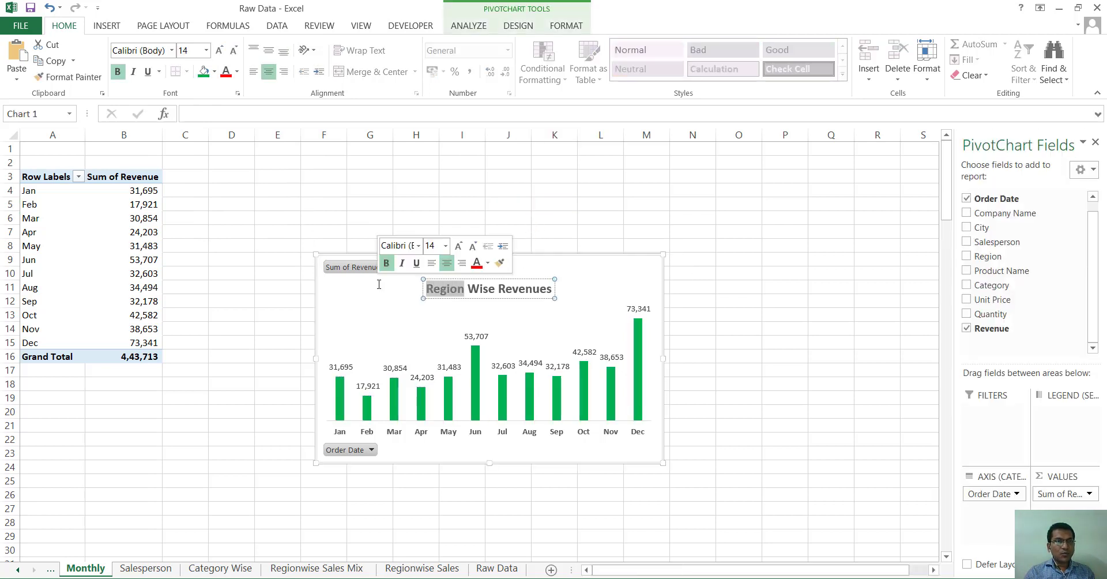
text(Monthly)
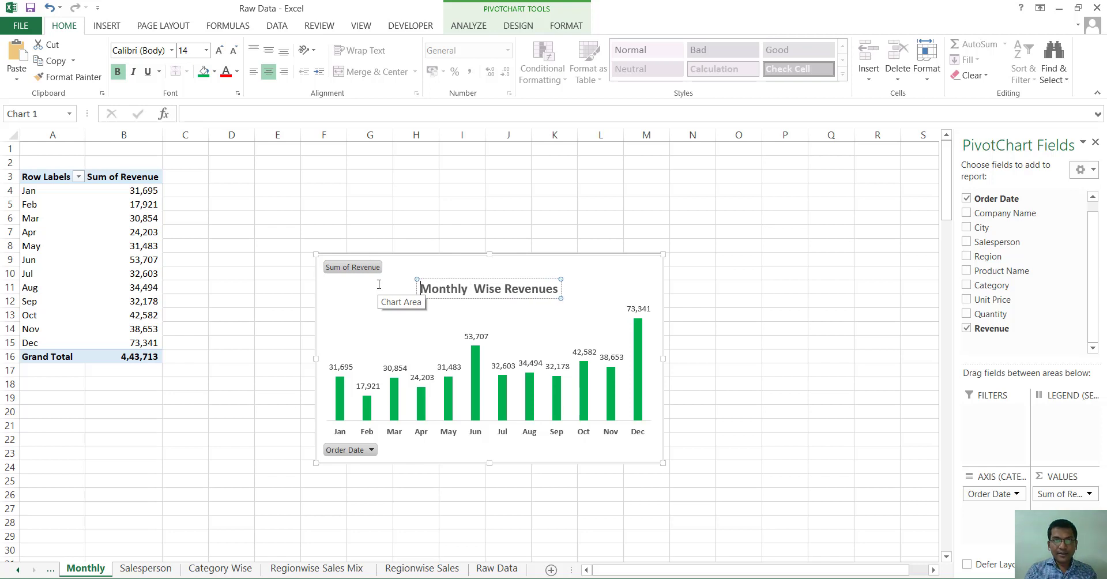
double_click(498, 288)
key(Delete)
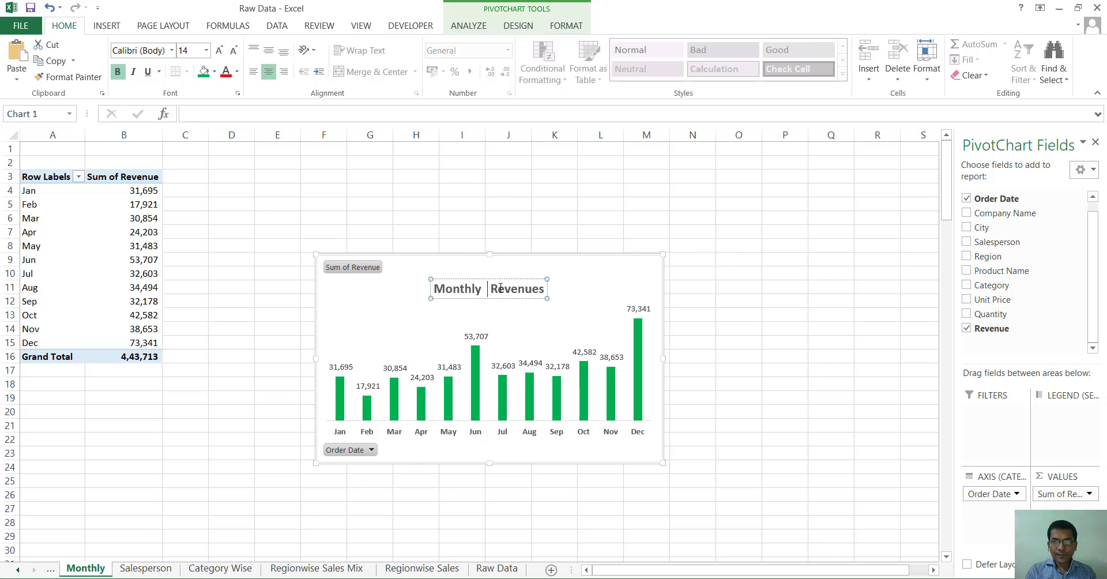
key(BackSpace)
Step: Change the Monthly Revenues chart from clustered columns to the basic Line chart type
click(404, 374)
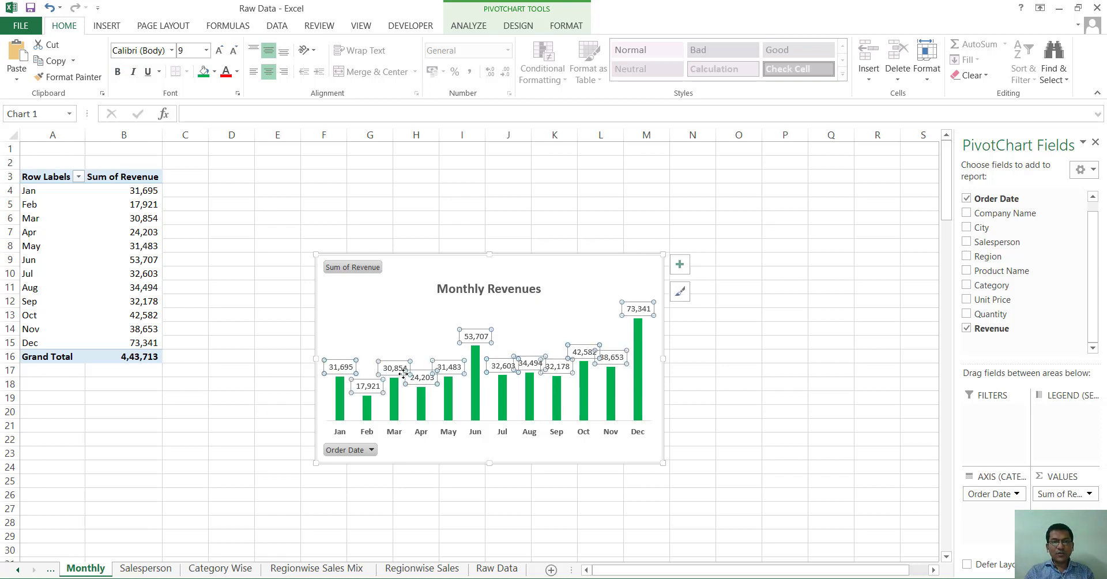
click(398, 412)
right_click(390, 316)
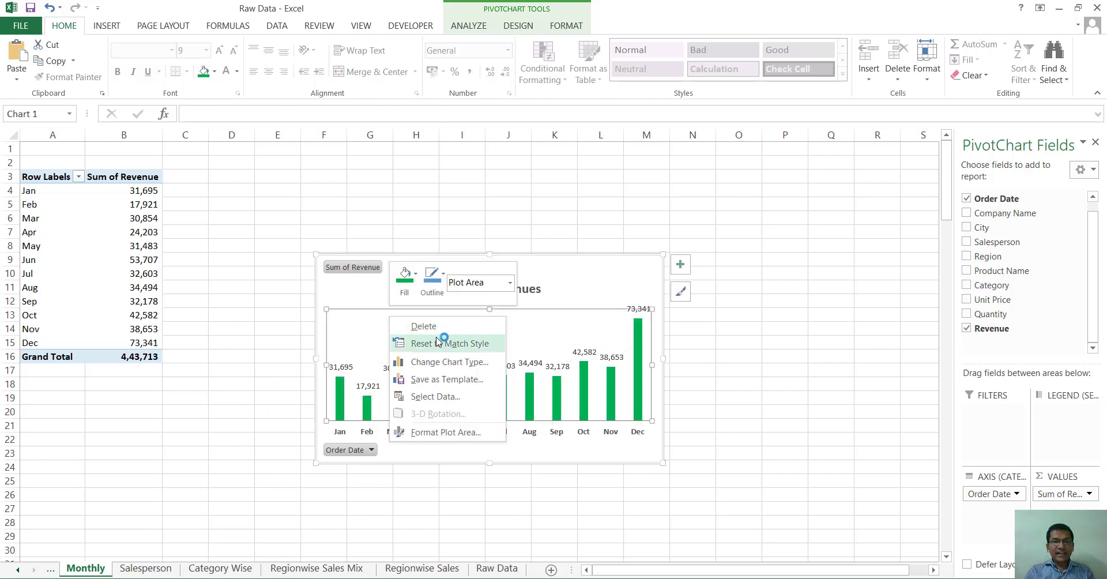
click(450, 361)
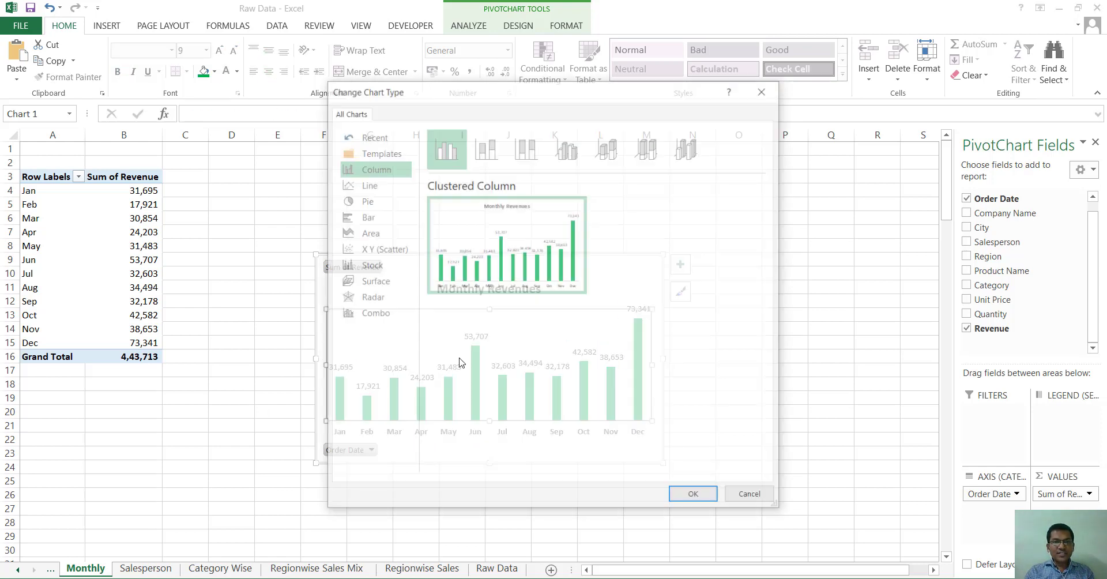
click(392, 185)
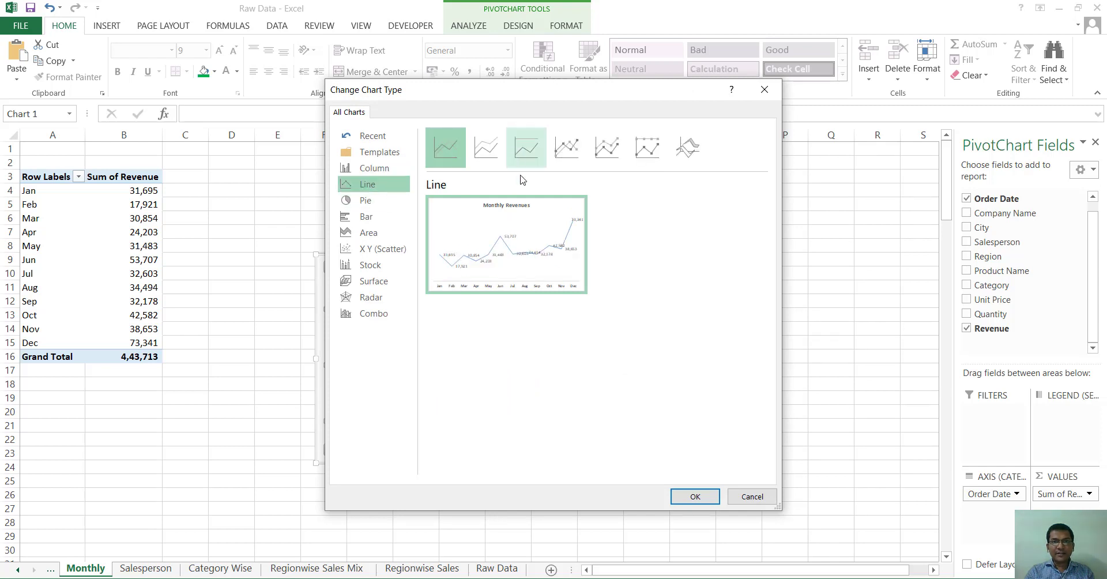
mouse_move(559, 263)
click(695, 496)
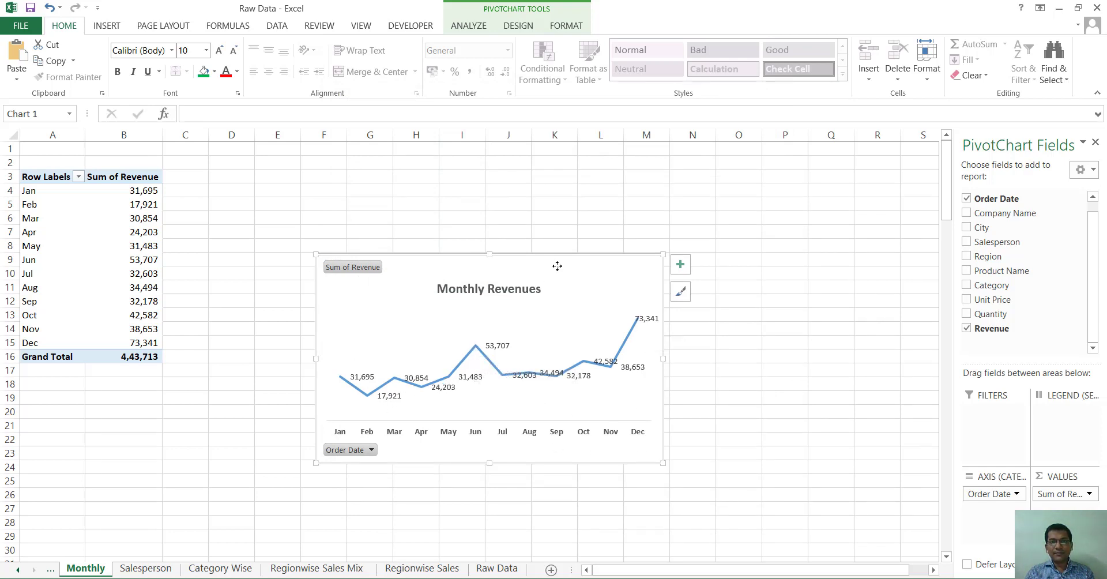
Step: Copy the Monthly Revenues chart to the Master Dashboard sheet and place it beside the Region Wise Revenues Mix chart
click(12, 571)
click(110, 568)
scroll(158, 505, down, 2)
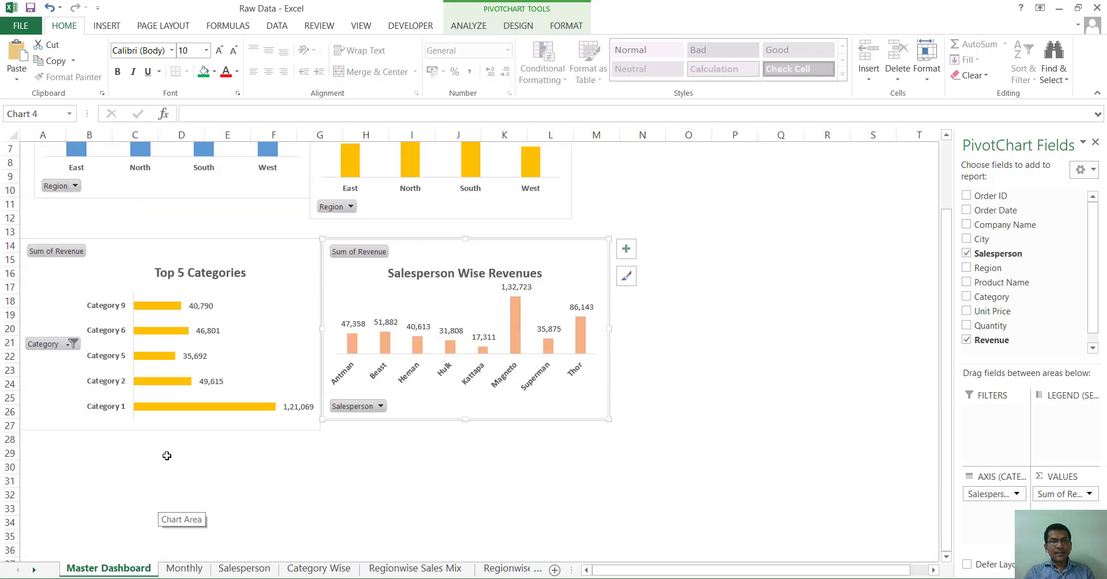
click(167, 456)
click(648, 274)
scroll(695, 257, up, 2)
click(696, 259)
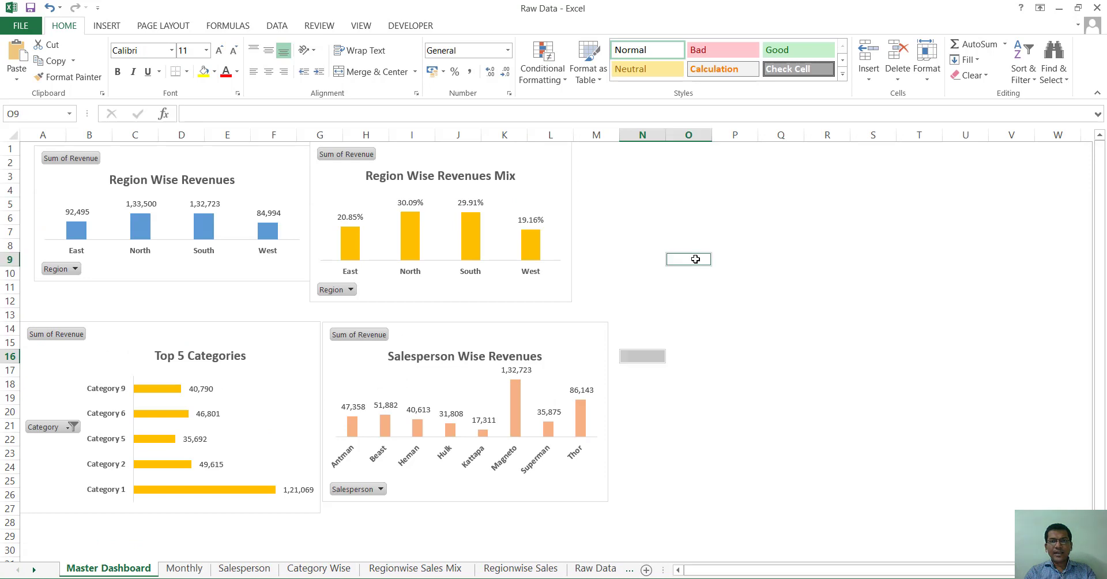
click(640, 191)
key(ctrl+v)
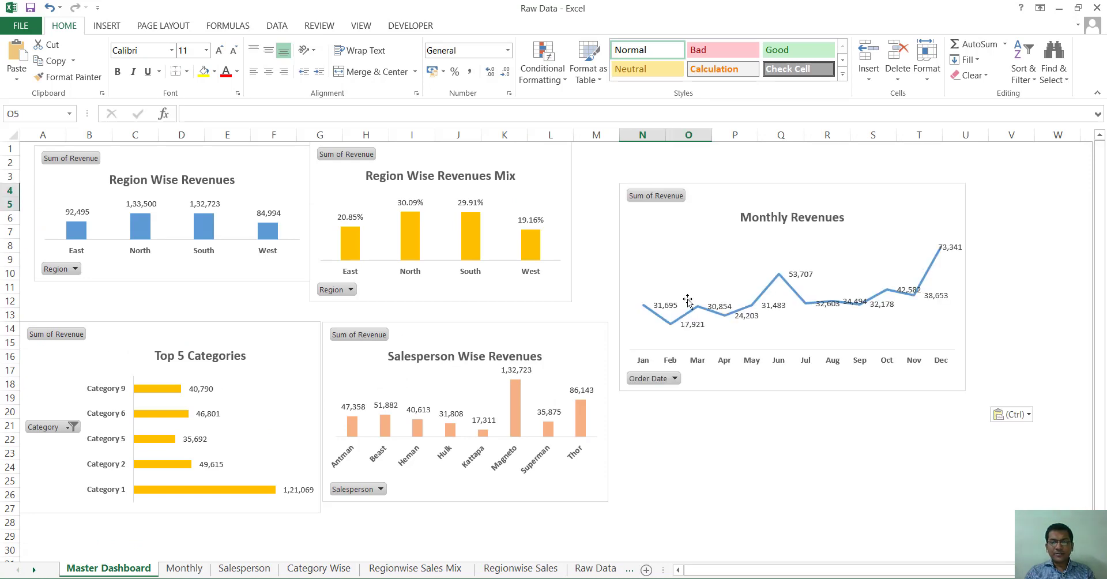
drag(716, 227, 687, 188)
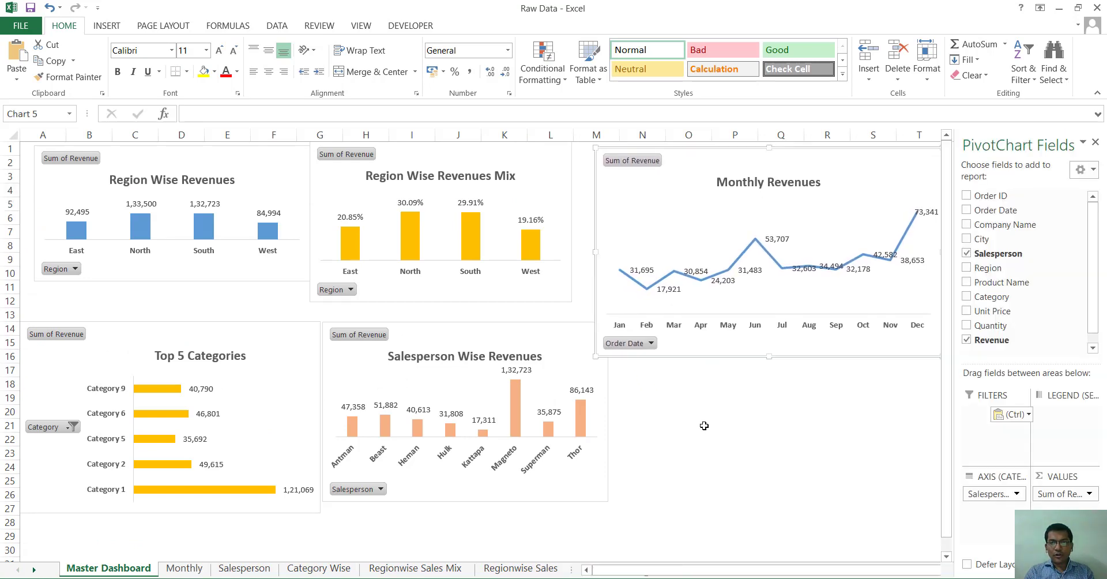
click(700, 453)
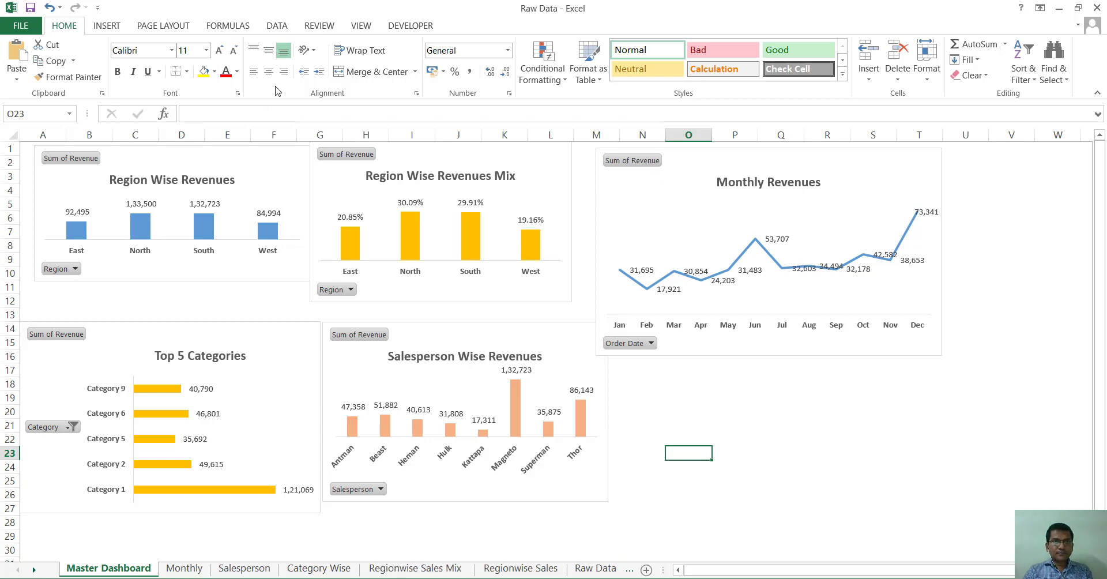
Step: Insert a Region slicer for the Region Wise Revenues chart and place it below the Monthly Revenues chart
click(266, 170)
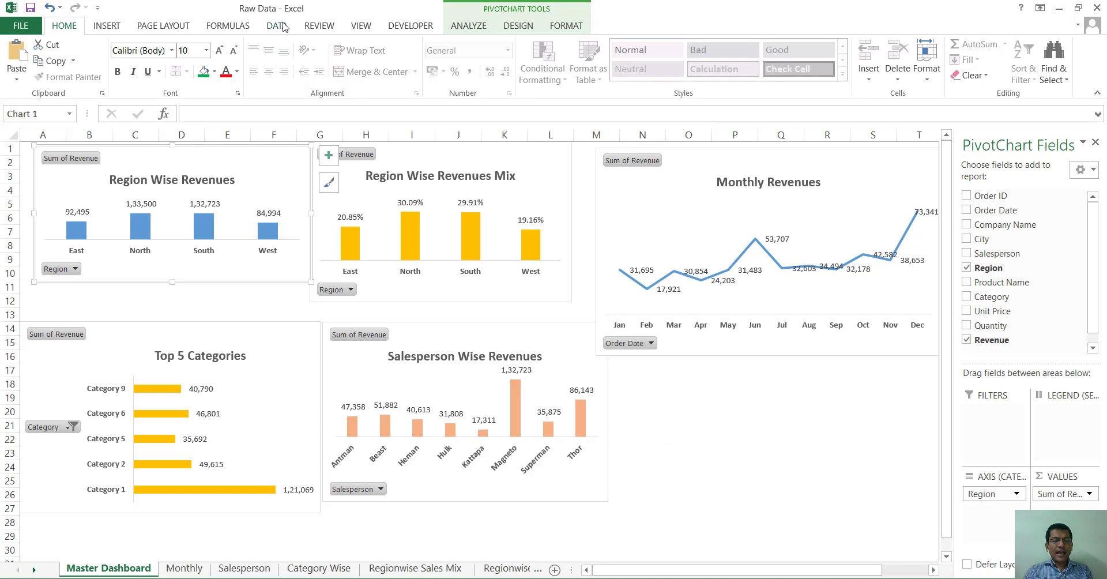
click(479, 26)
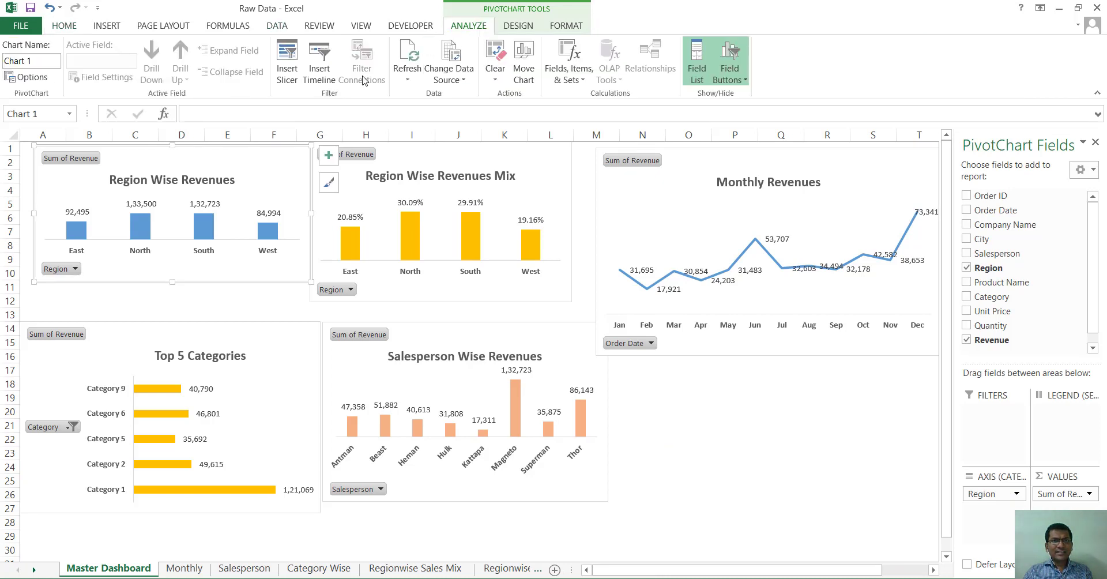
click(289, 69)
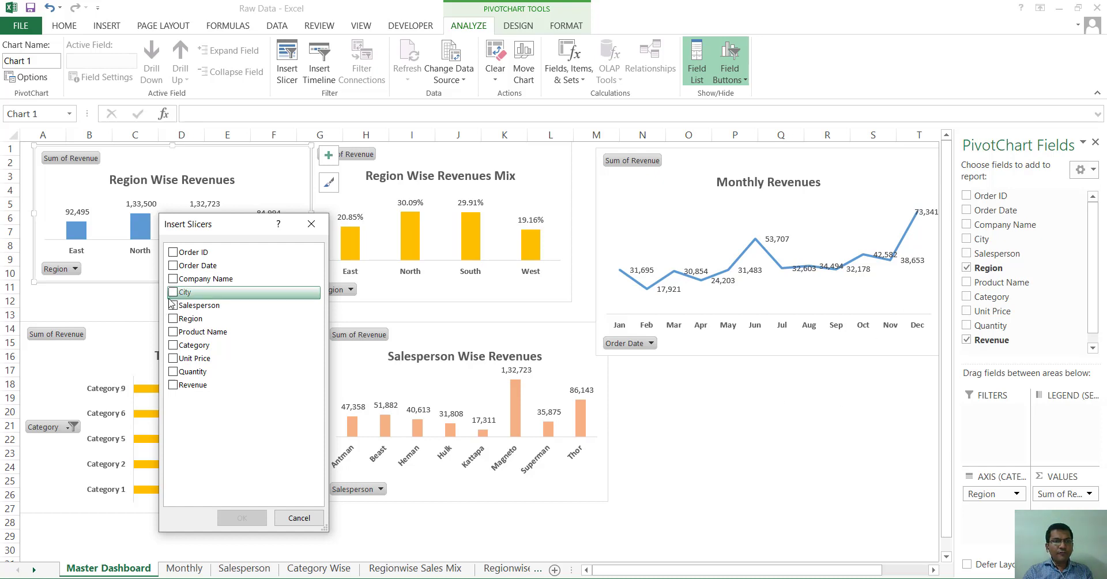
click(174, 320)
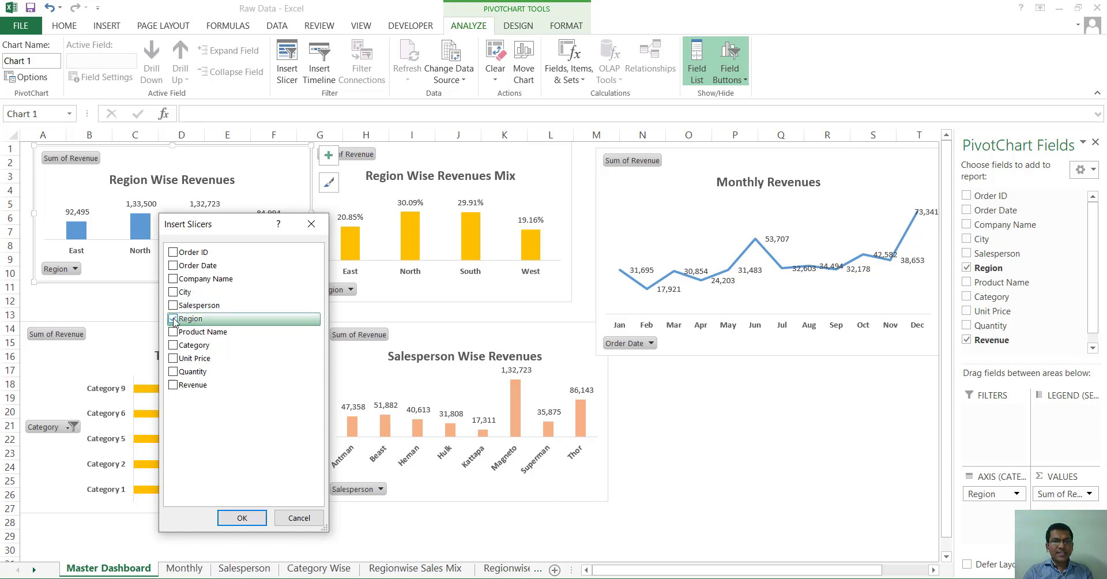
click(242, 517)
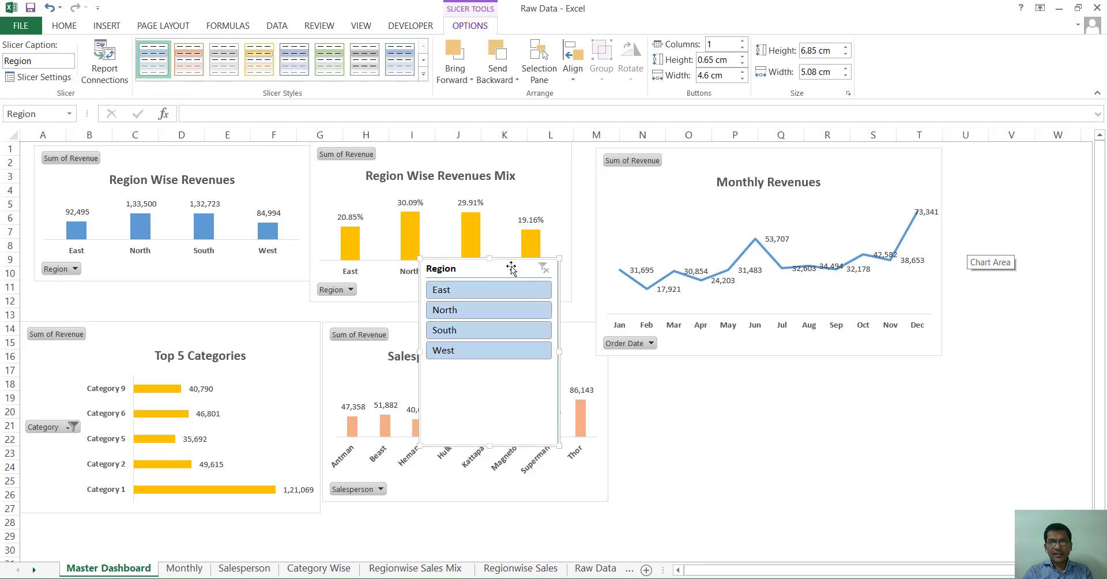
drag(511, 268, 771, 375)
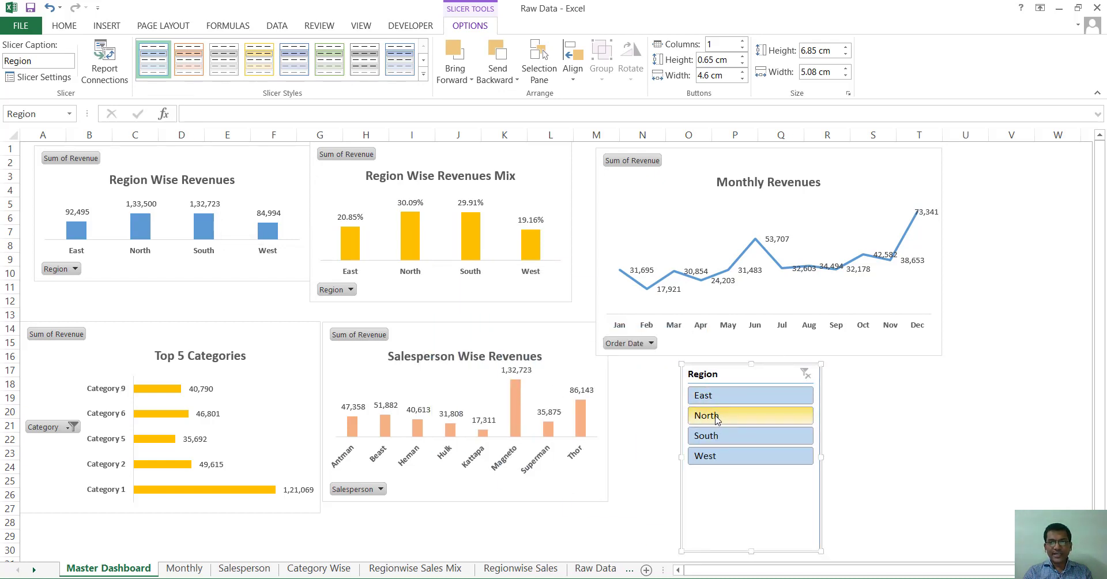
Step: Test the Region slicer by selecting South, adding North and East to the selection, and clearing the filter
click(717, 436)
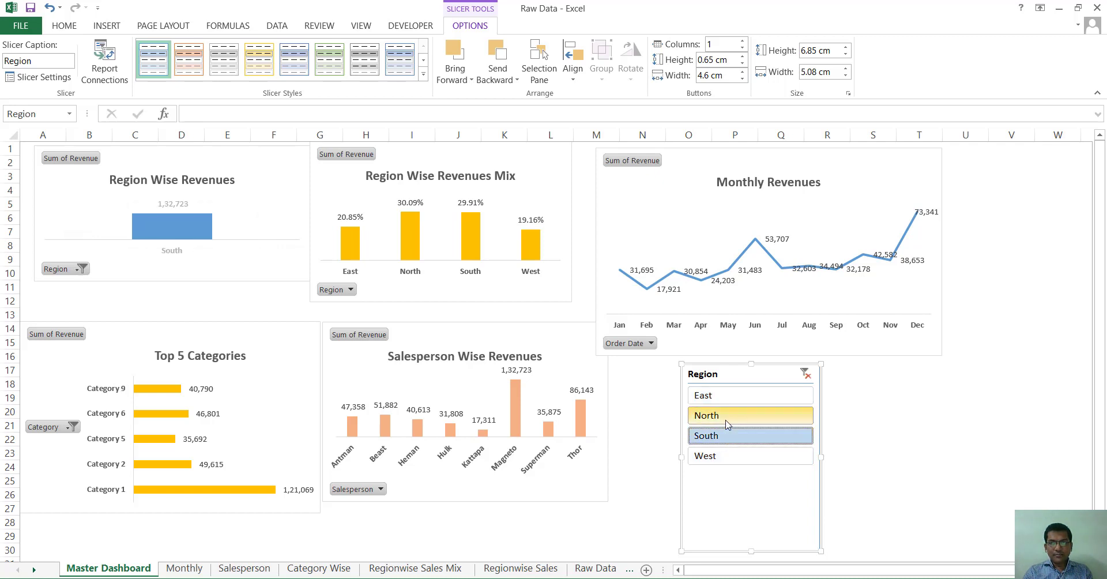
ctrl+click(728, 420)
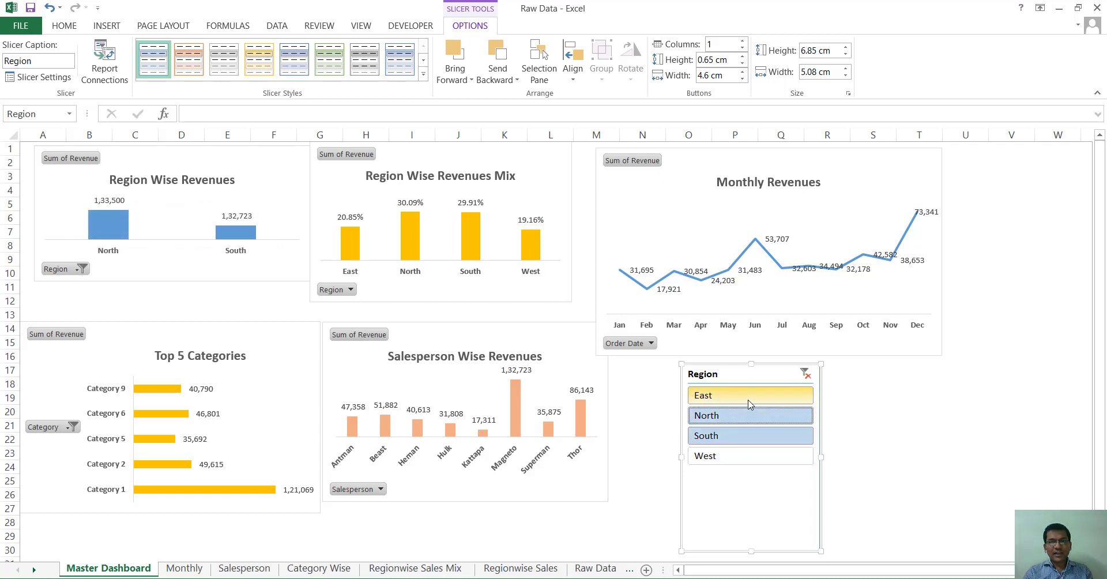
ctrl+click(749, 399)
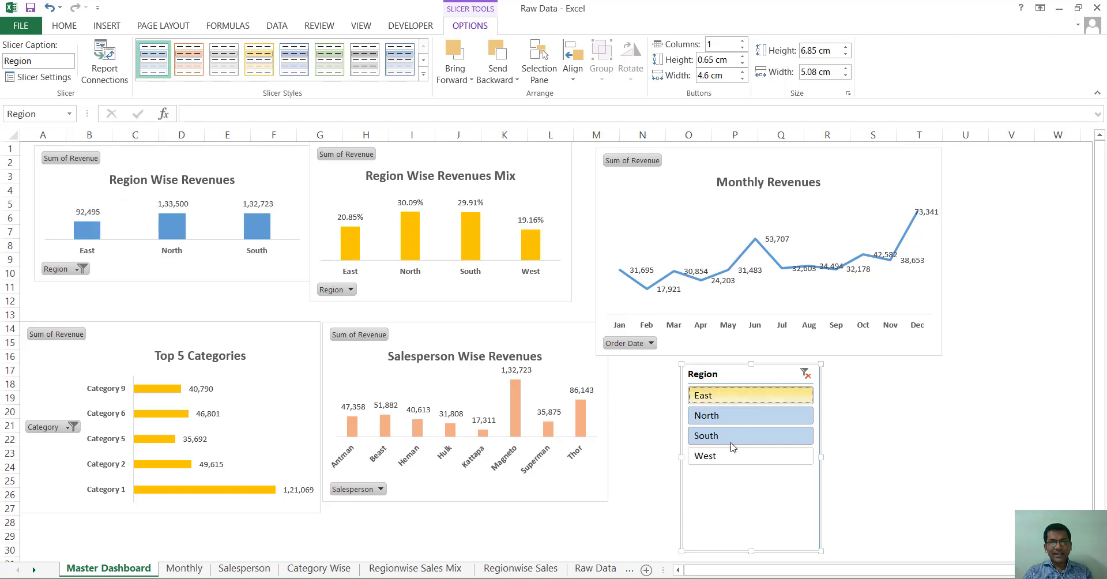
click(806, 377)
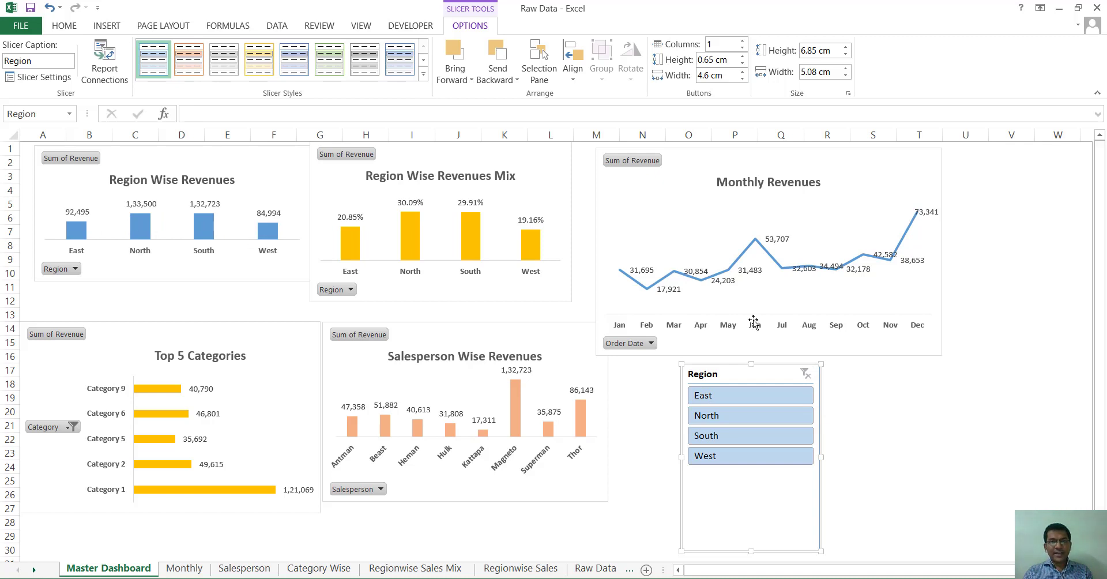
Step: Insert a Category slicer for the Top 5 Categories chart and place it below the West button of the Region slicer
click(285, 353)
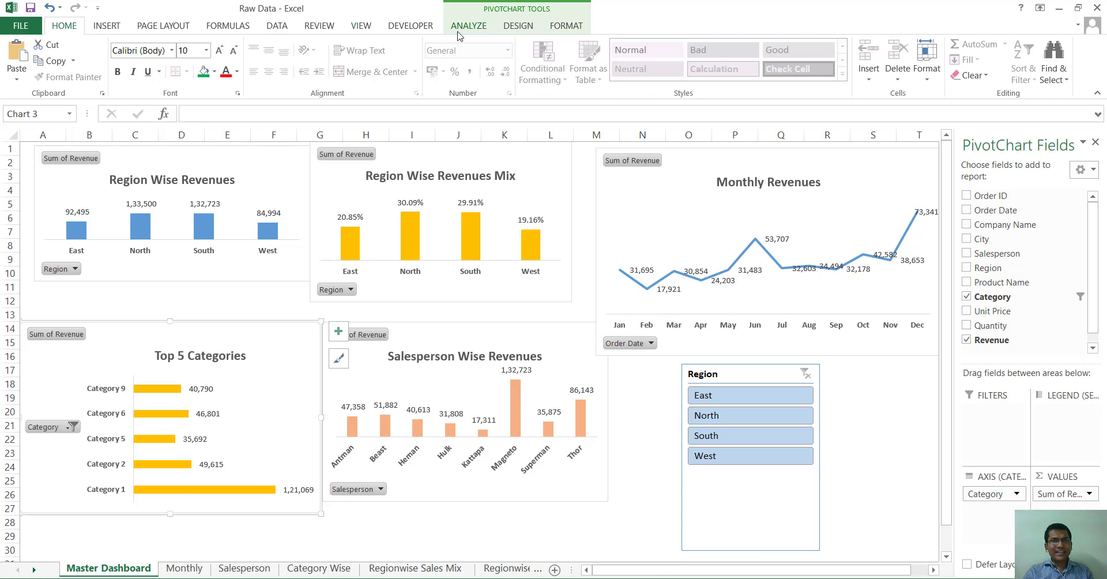
click(462, 29)
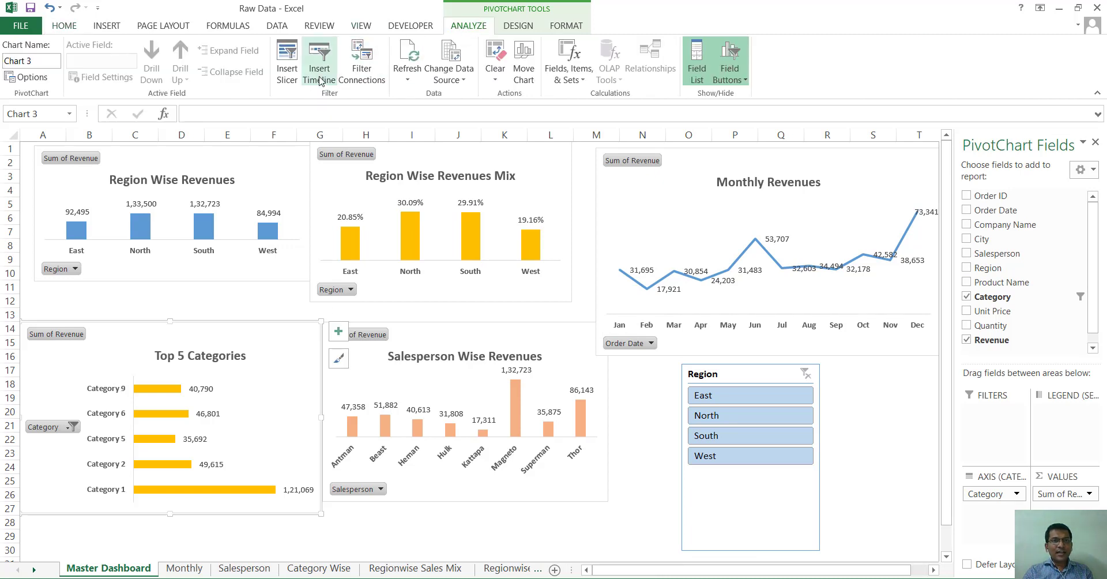
click(296, 71)
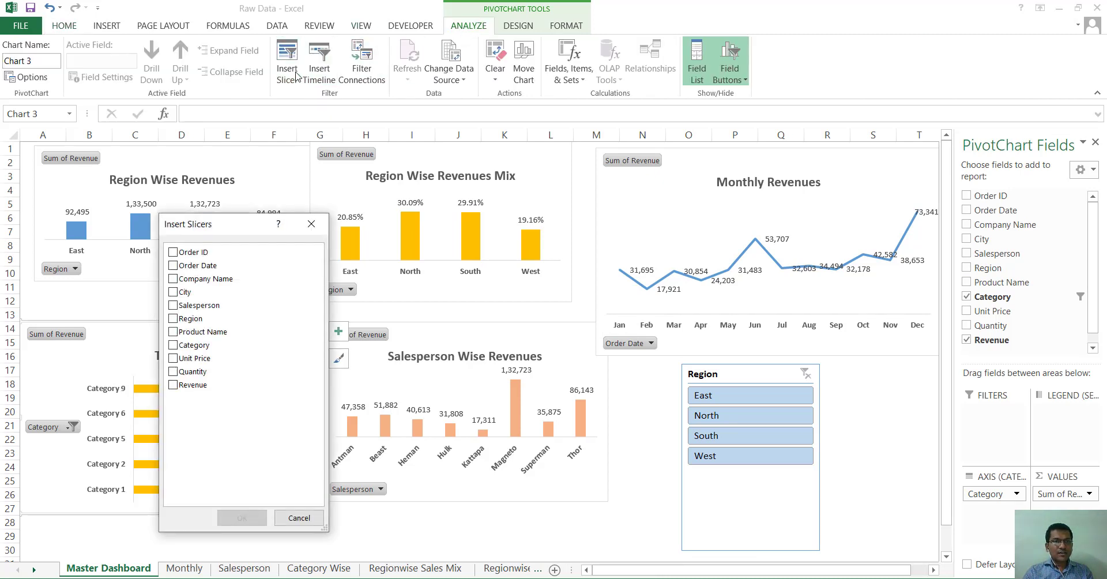
click(180, 348)
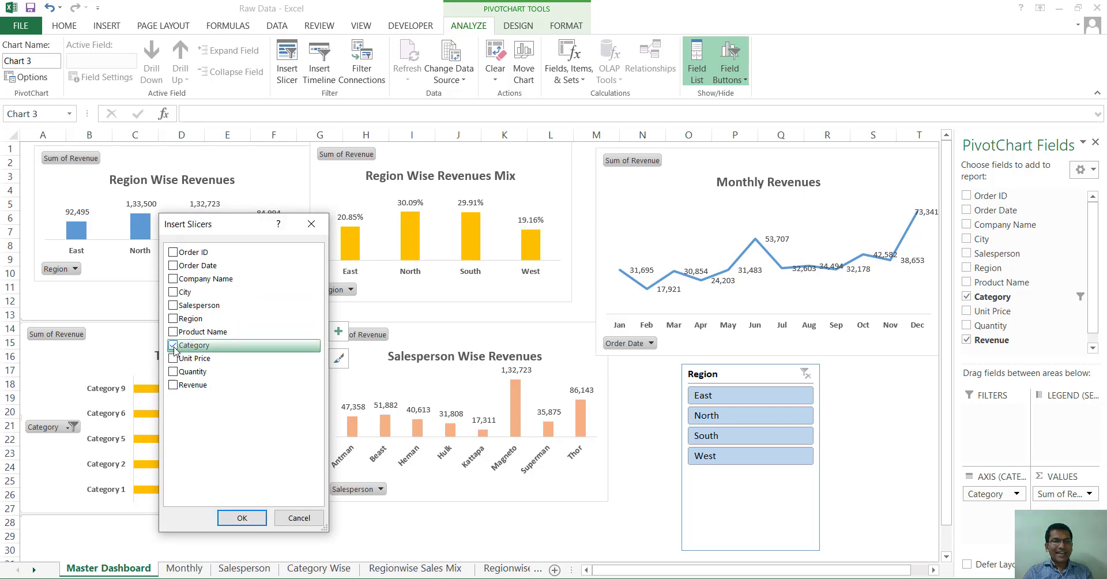
click(243, 518)
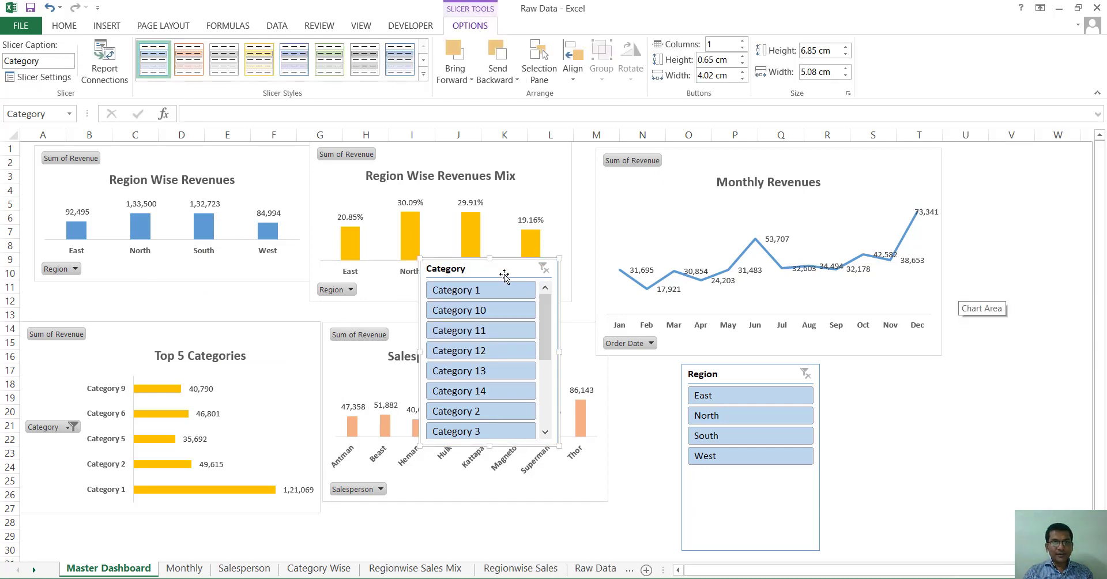
drag(509, 271, 913, 374)
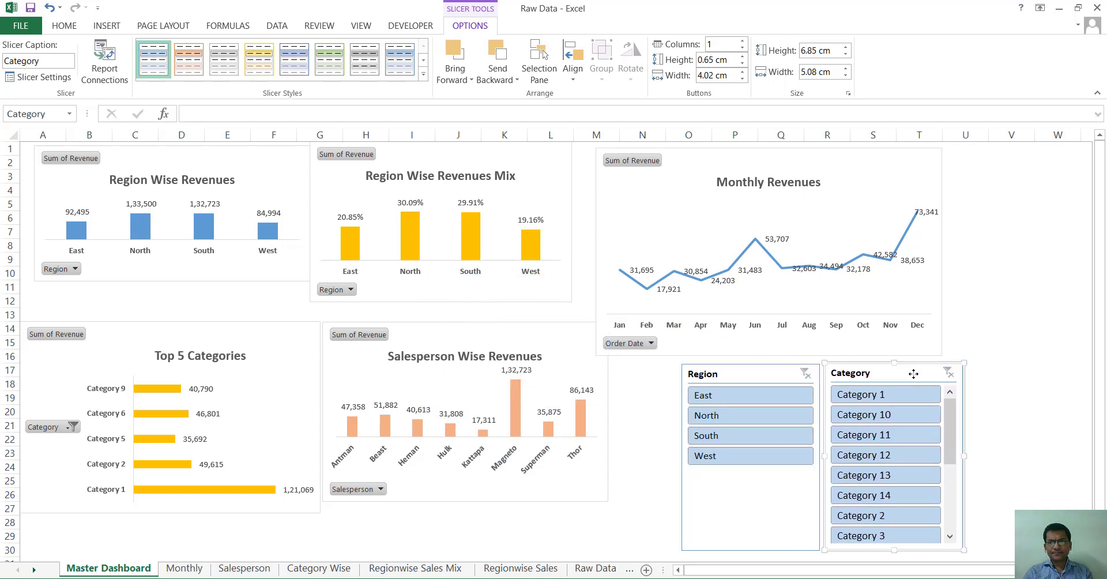
scroll(817, 458, down, 2)
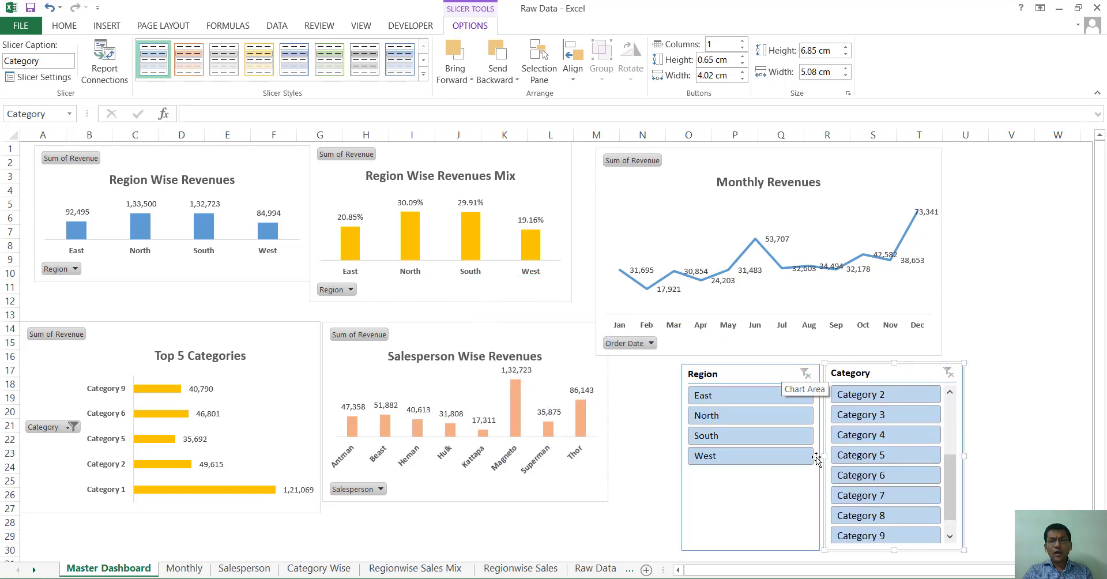
drag(899, 369, 761, 478)
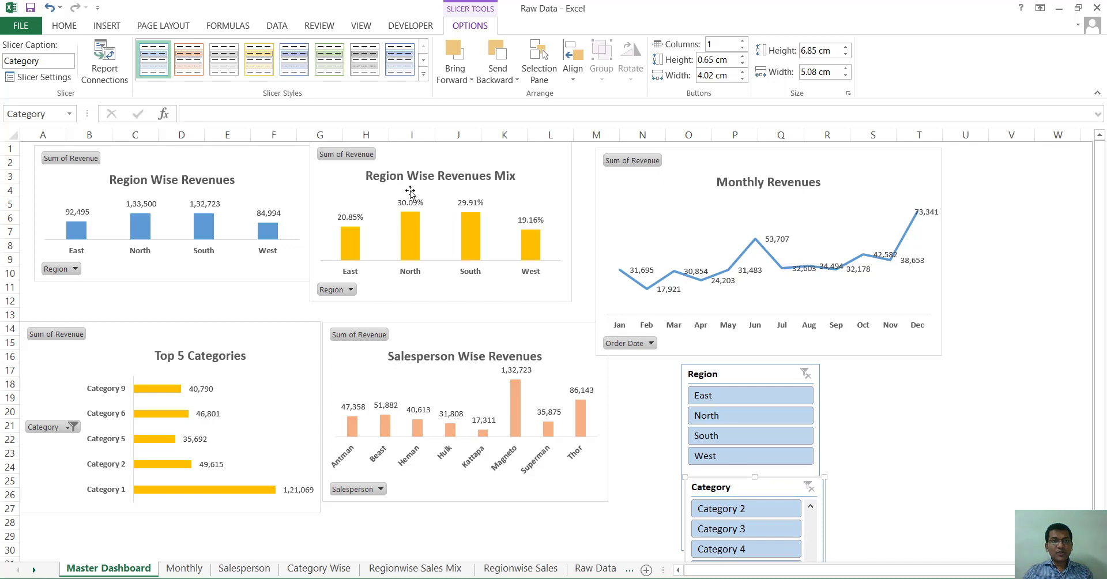
Step: Insert a Salesperson slicer for the Salesperson Wise Revenues chart and place it beside the Region slicer
click(359, 376)
click(481, 333)
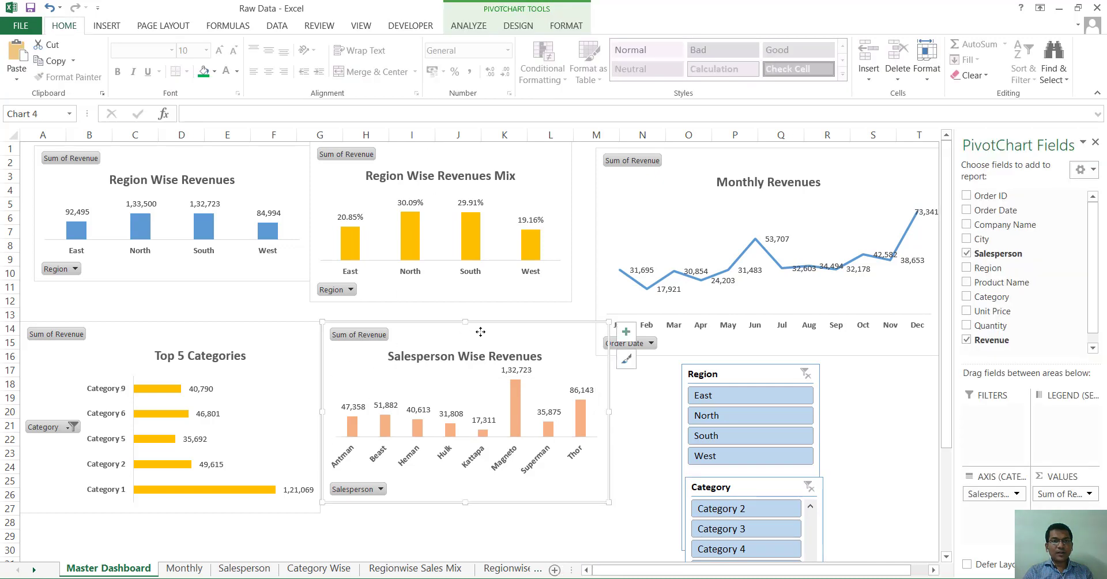
click(469, 26)
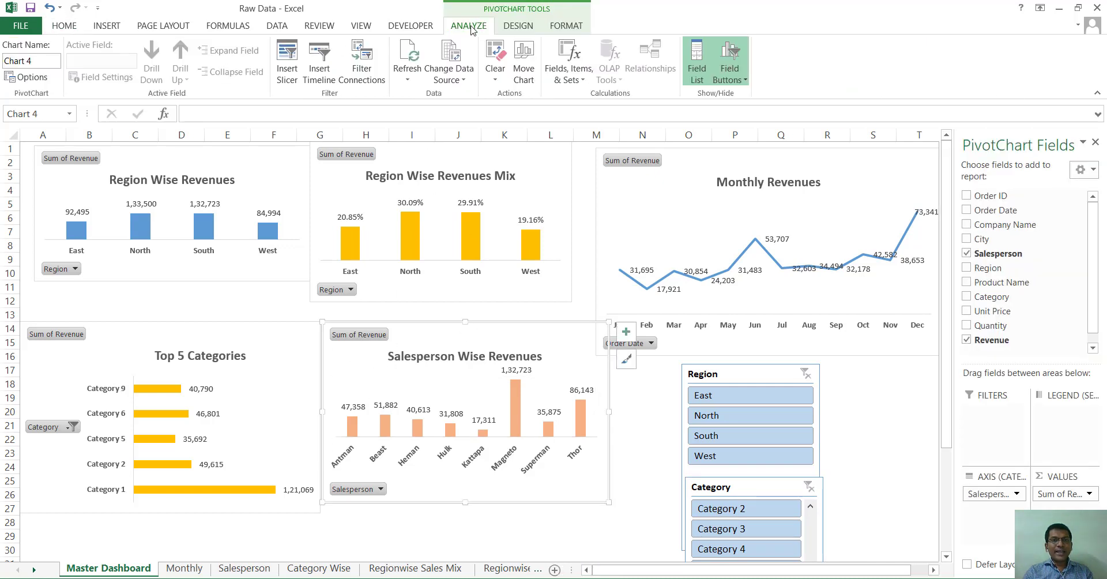
click(297, 85)
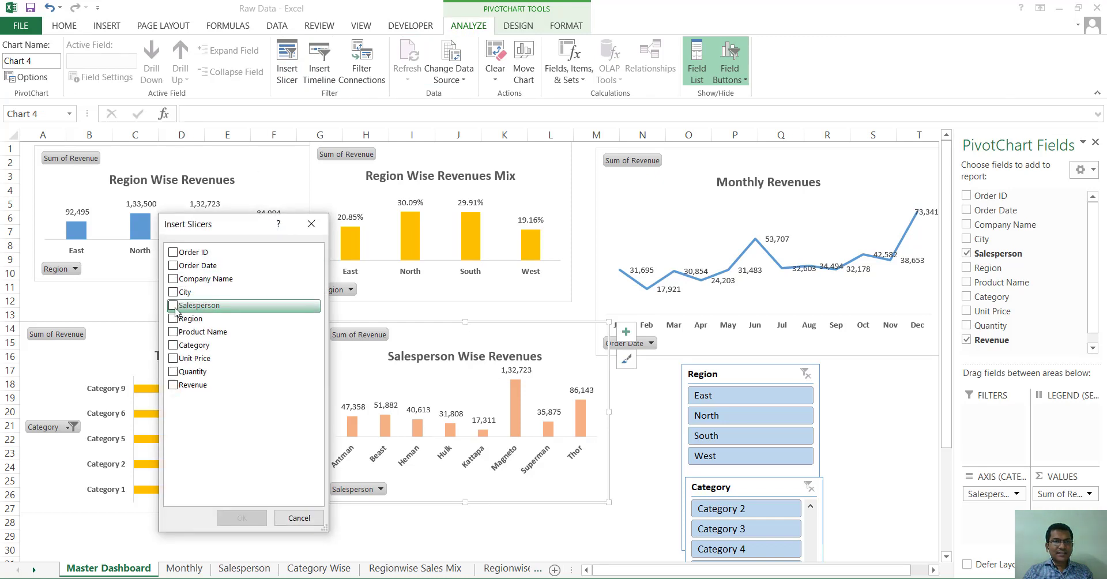
click(173, 306)
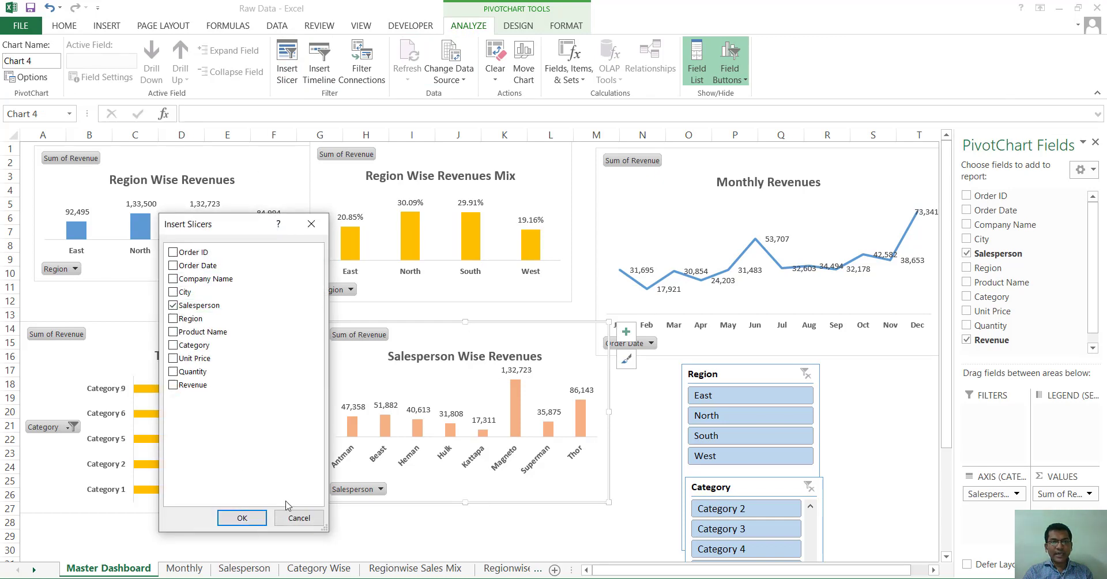
click(243, 518)
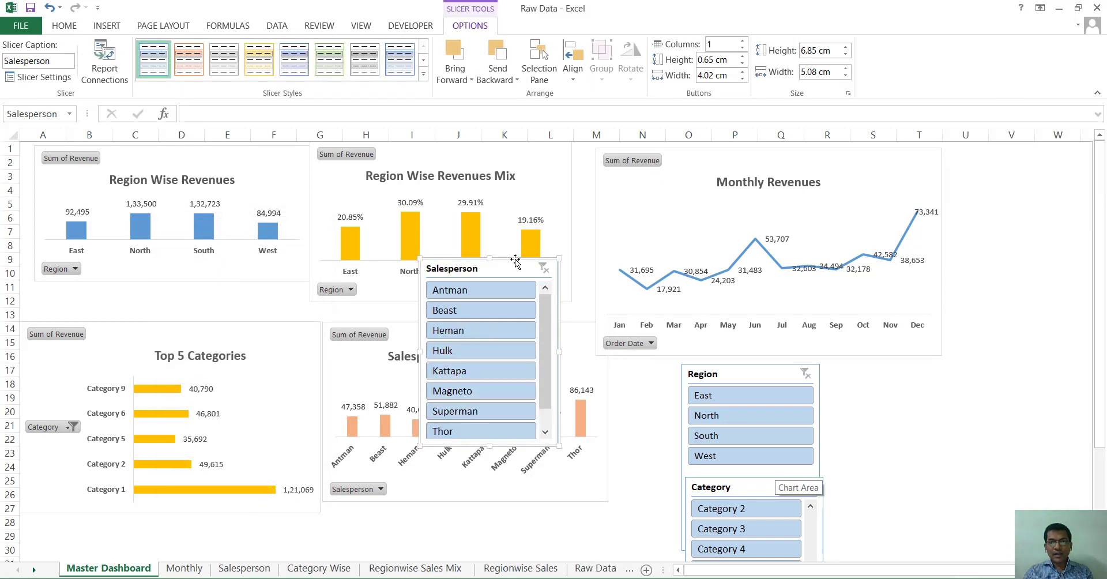
drag(507, 262, 916, 362)
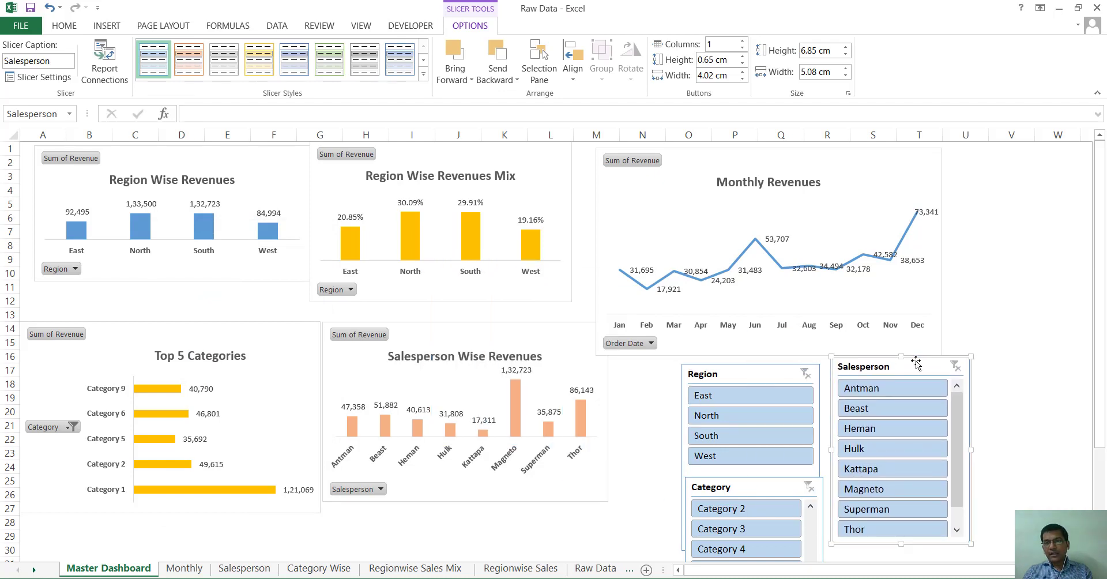
Step: Test the Salesperson slicer by excluding Heman, Hulk, Magneto and Kattapa from the selection
ctrl+click(883, 428)
ctrl+click(879, 450)
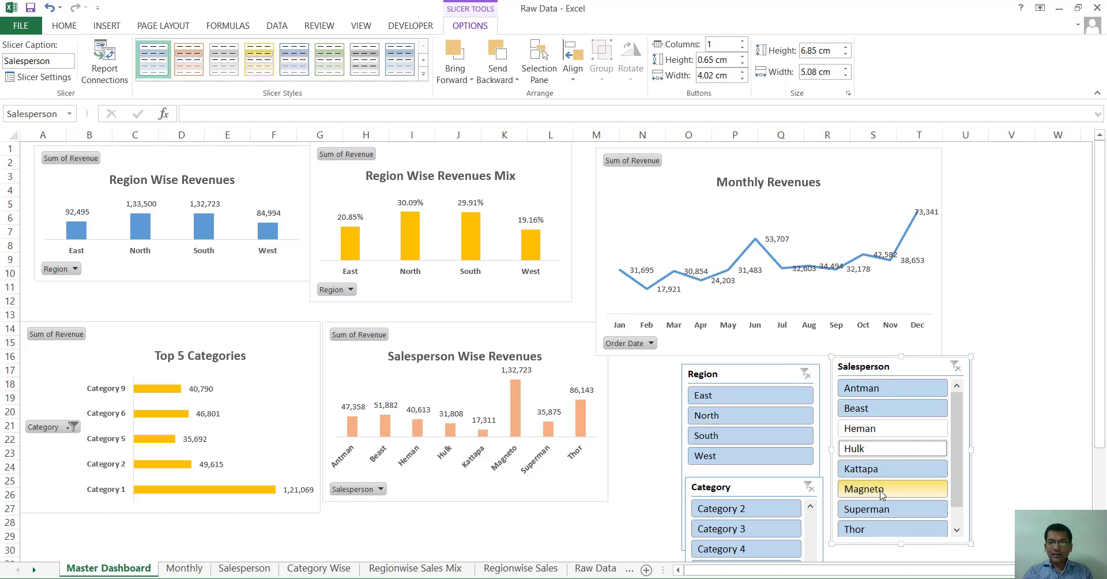
ctrl+click(879, 489)
ctrl+click(887, 472)
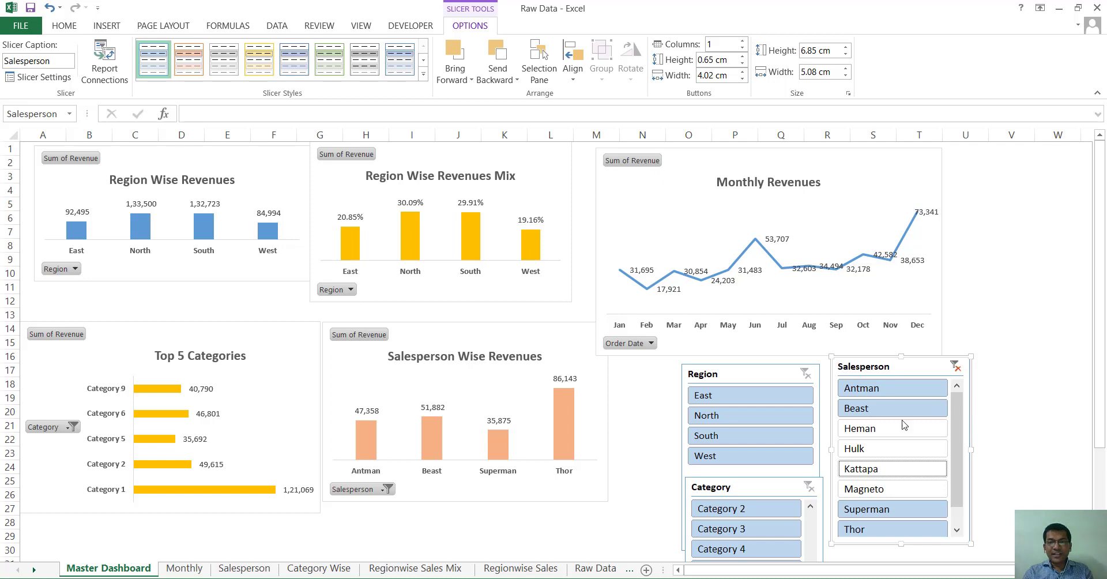
Step: Connect the Region slicer to the PivotTables on the Category Wise, Monthly, Regionwise Sales, Regionwise Sales Mix and Salesperson sheets
click(754, 374)
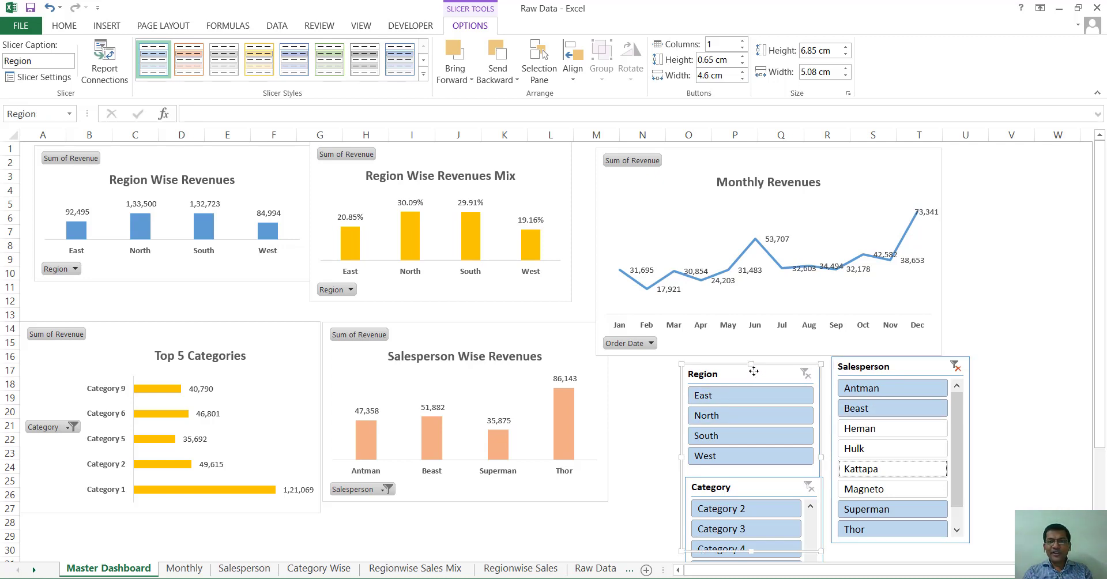
right_click(754, 374)
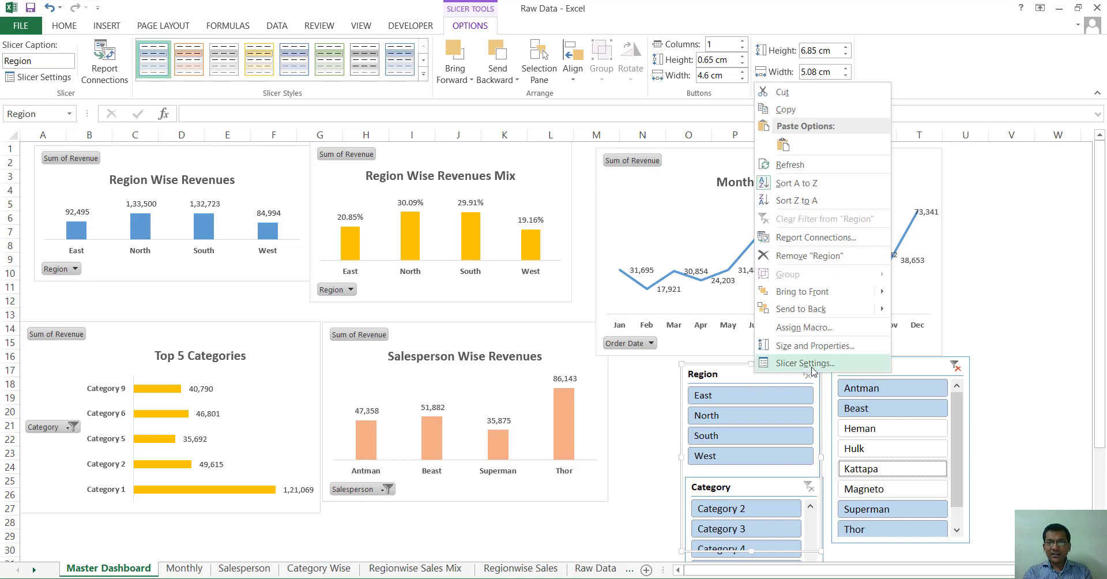
mouse_move(838, 300)
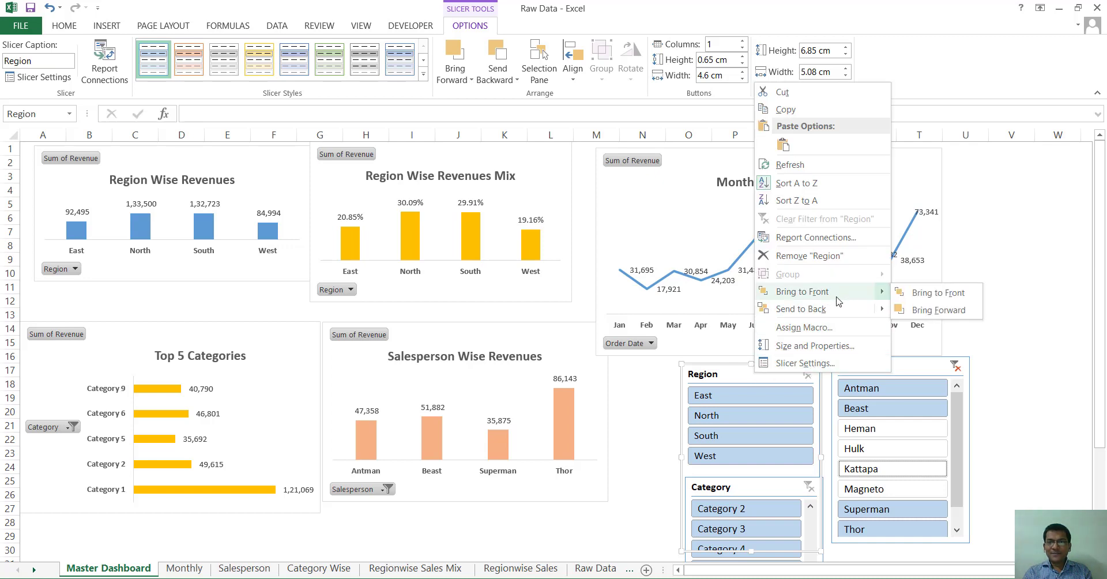
click(836, 238)
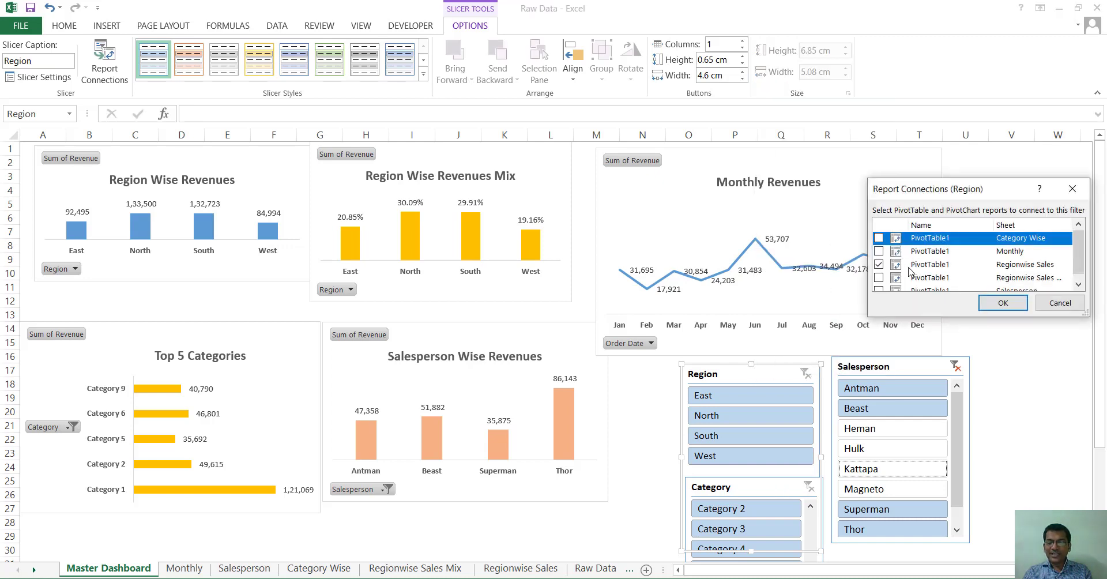
click(878, 239)
click(879, 265)
click(879, 278)
click(879, 251)
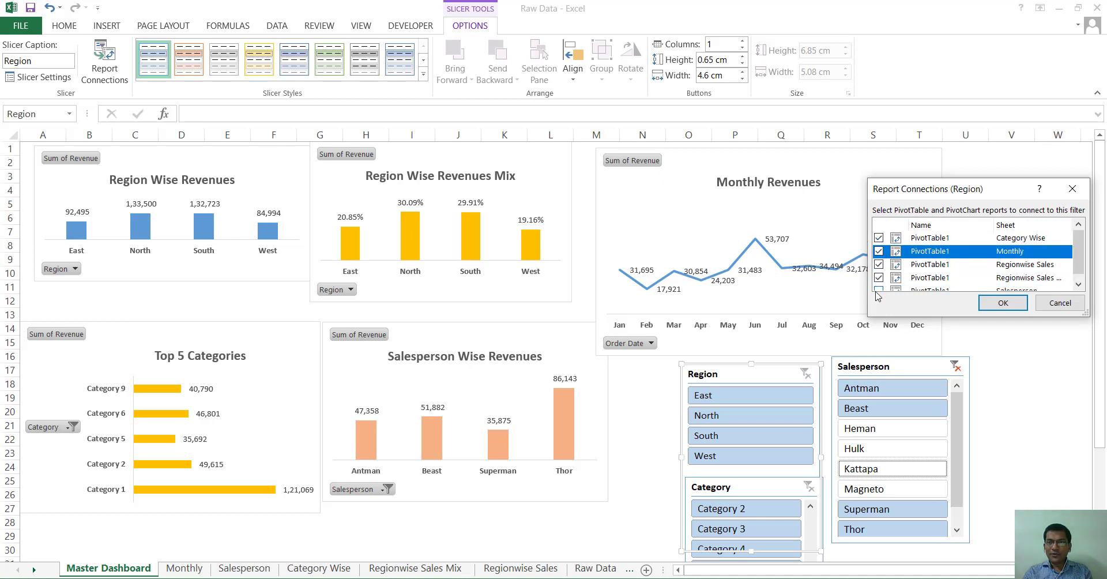
click(879, 290)
scroll(1067, 242, down, 1)
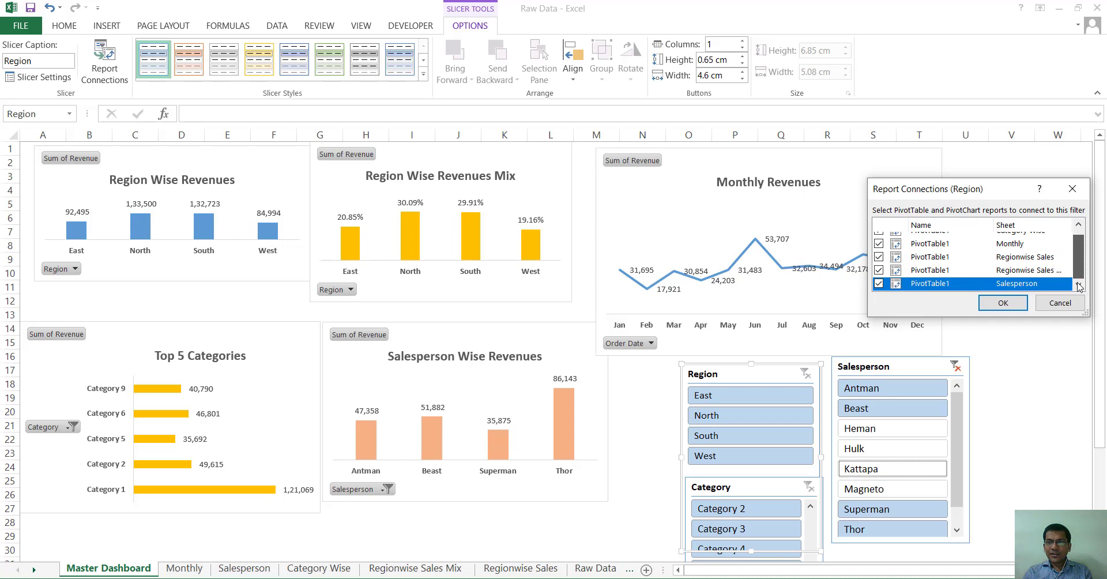
click(1025, 305)
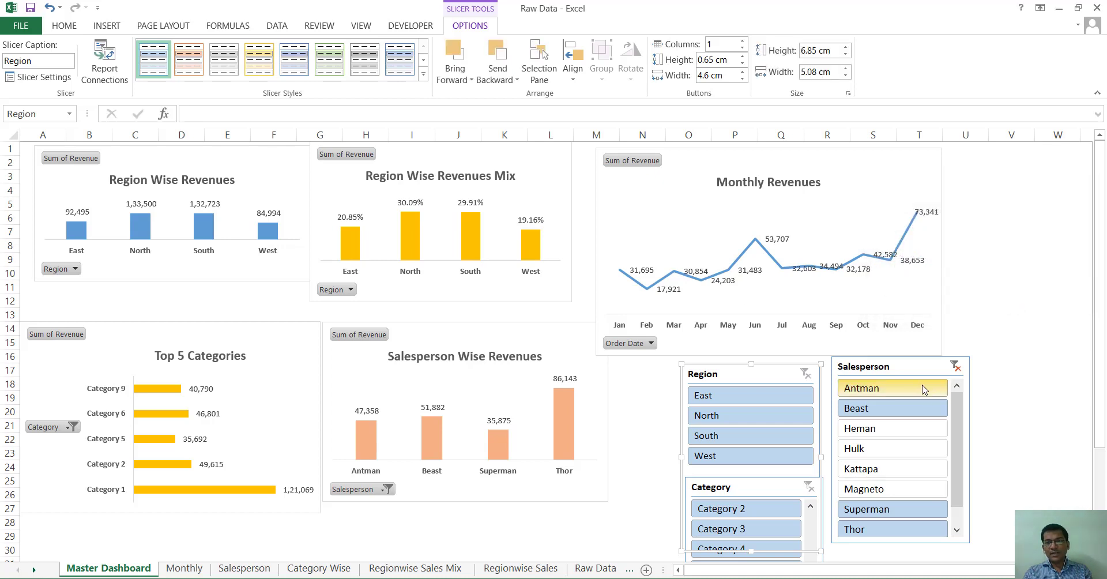
Step: Clear the Salesperson slicer's filter and connect the slicer to the Category Wise, Monthly, Regionwise Sales and Regionwise Sales Mix PivotTables as well
click(957, 368)
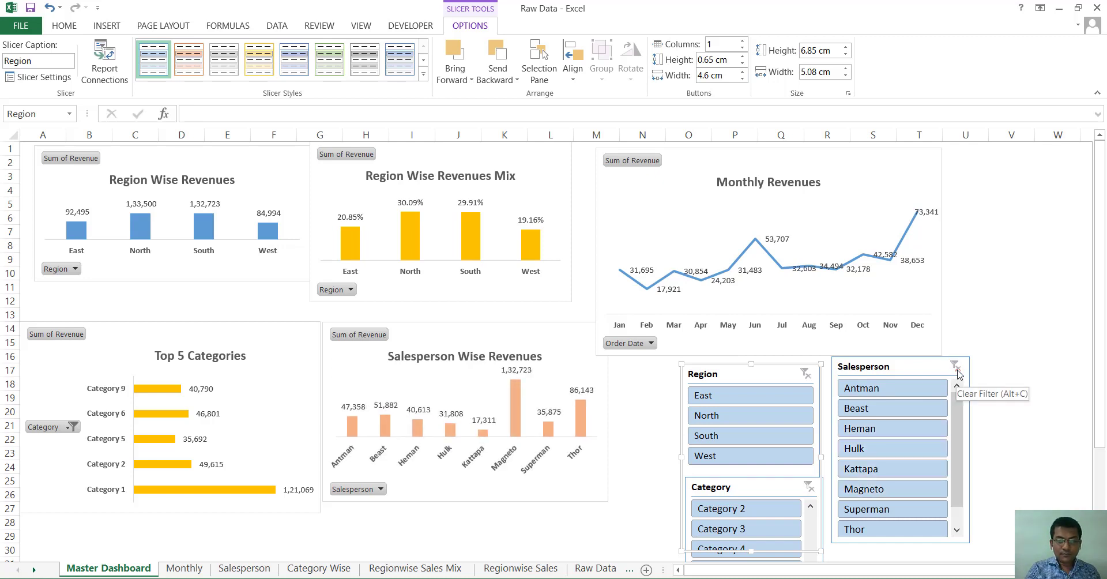
right_click(909, 365)
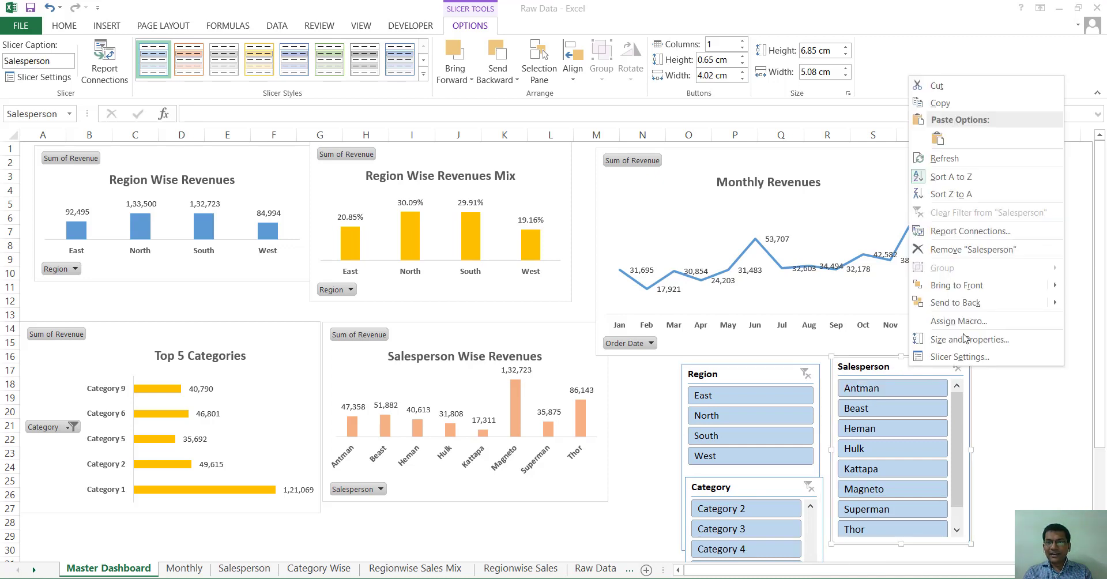
click(980, 232)
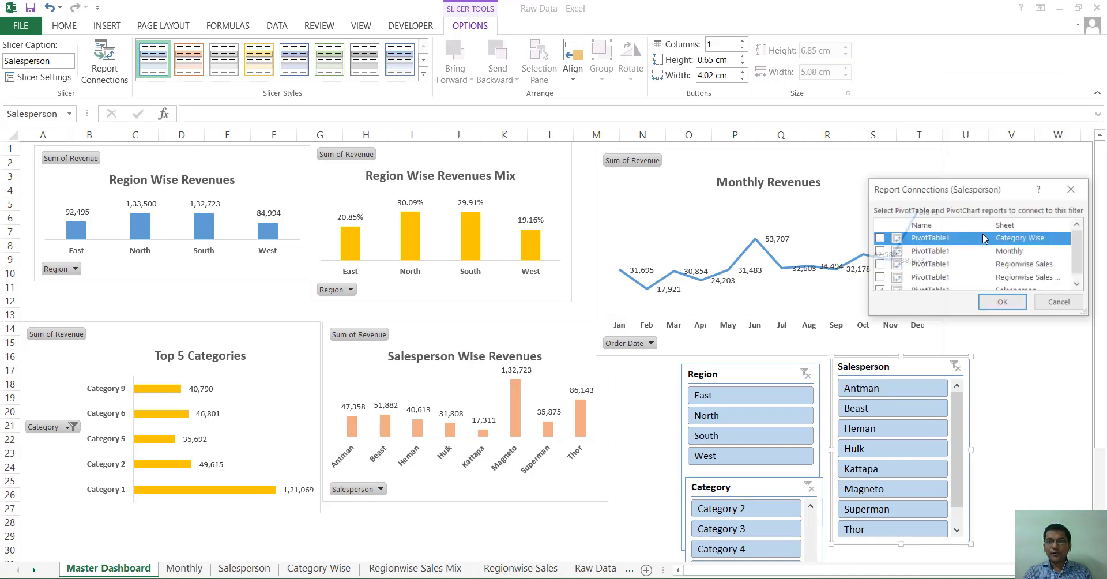
click(879, 251)
click(879, 278)
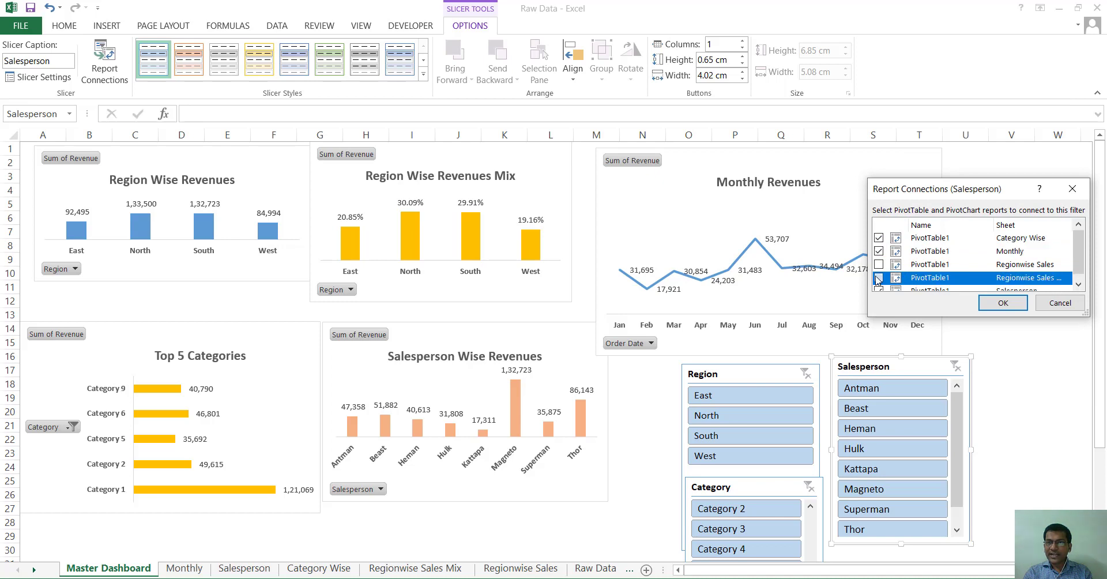
click(895, 264)
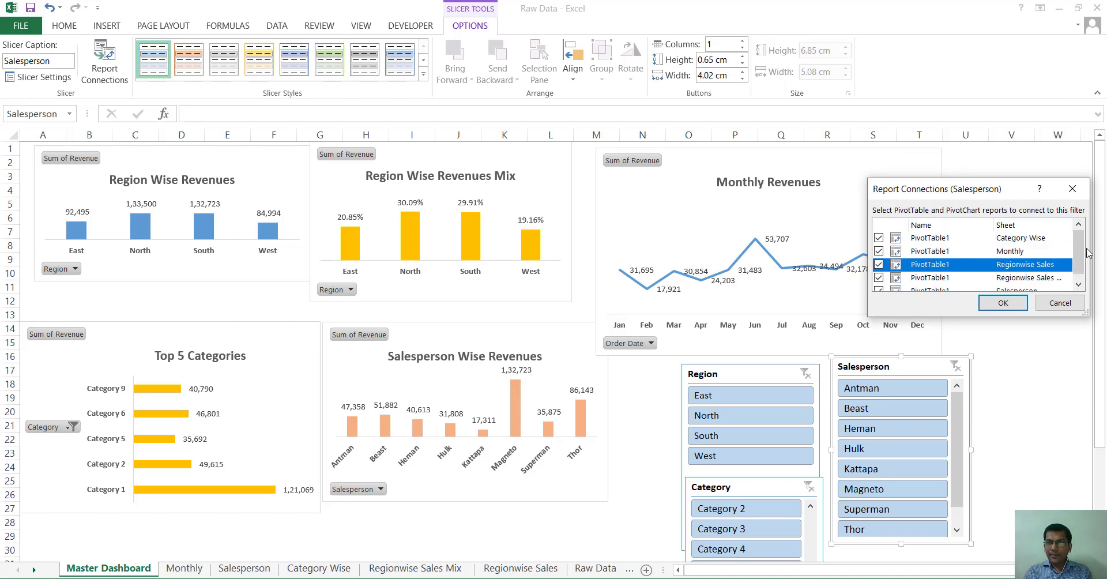
mouse_move(1079, 254)
mouse_down()
mouse_move(1079, 263)
mouse_move(1079, 253)
mouse_up()
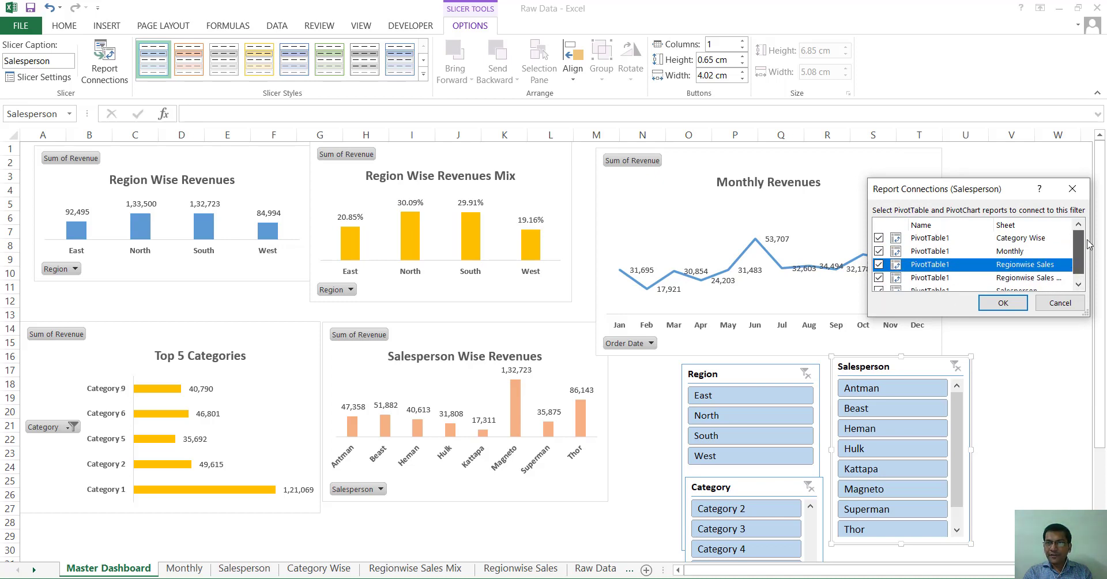
click(1080, 285)
click(1005, 304)
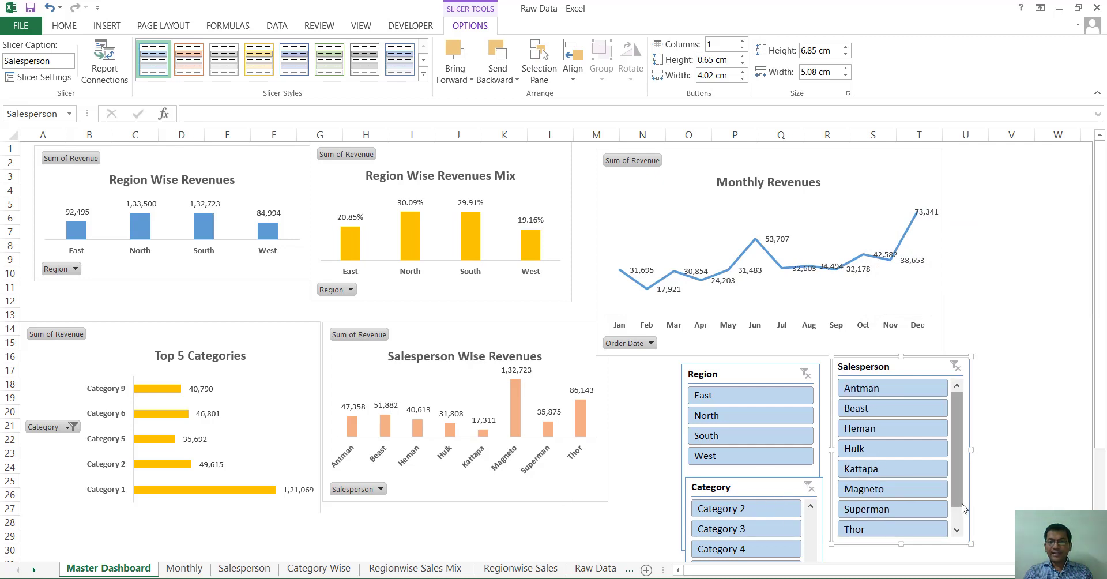
Step: Connect the Category slicer to the Monthly, Regionwise Sales, Regionwise Sales Mix and Salesperson PivotTables as well, and deselect the slicer
drag(1105, 429, 1099, 461)
click(756, 425)
right_click(756, 426)
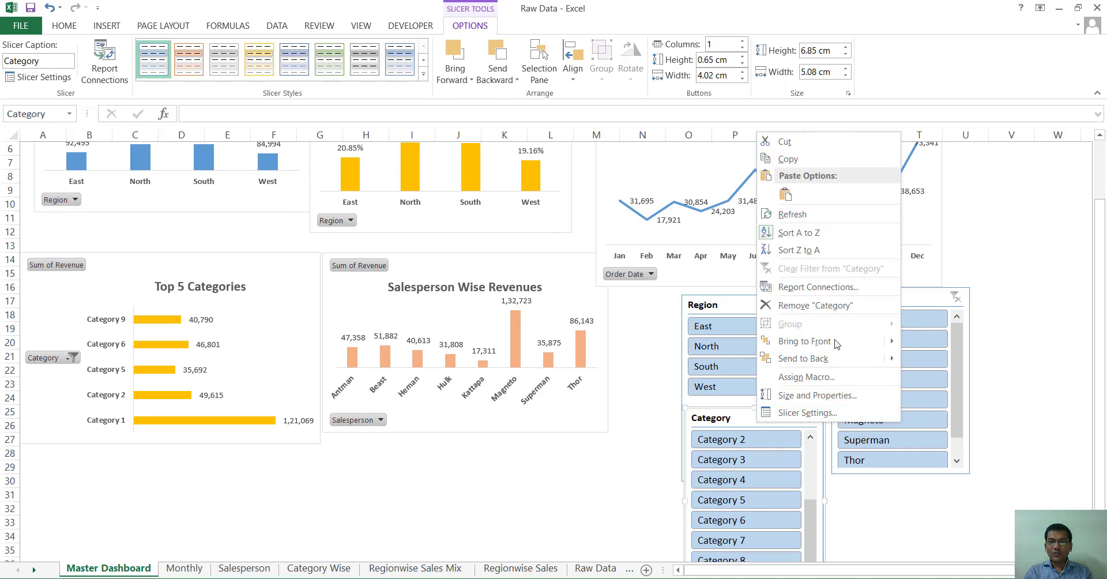
click(841, 291)
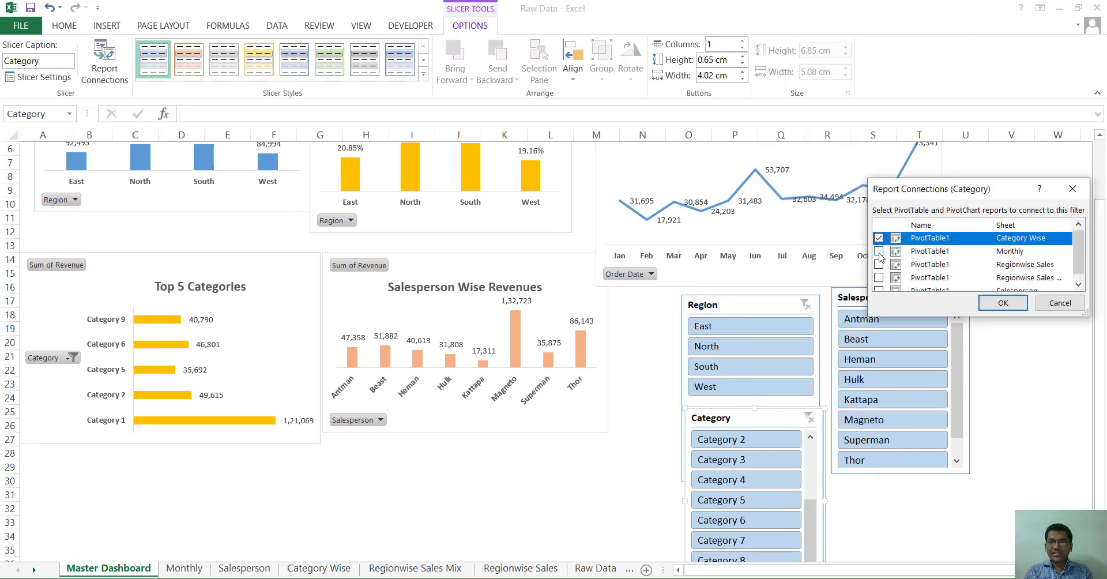
click(879, 251)
click(879, 264)
click(880, 281)
click(879, 277)
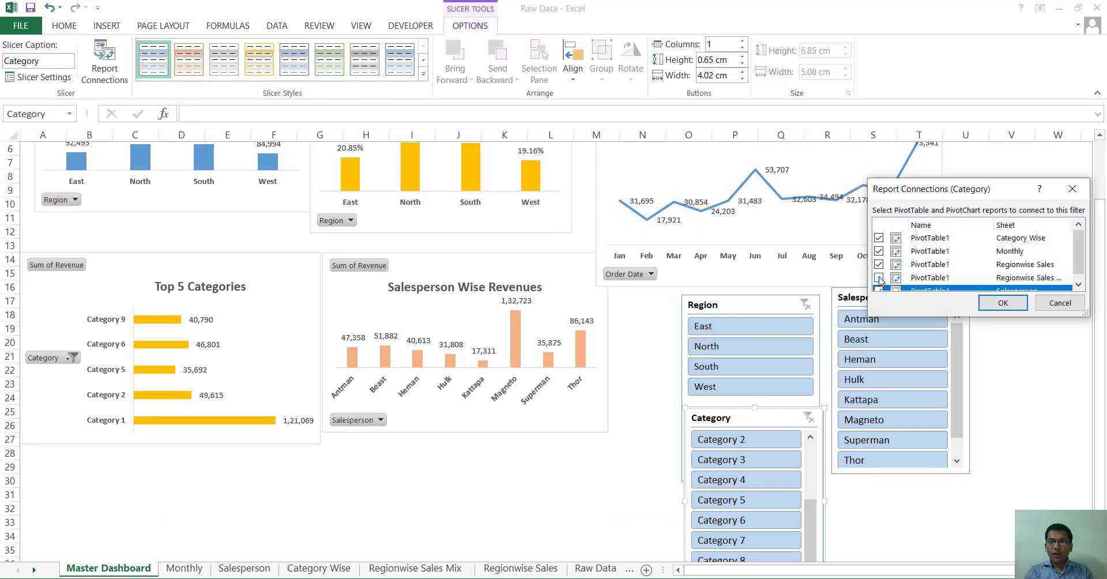
click(1004, 303)
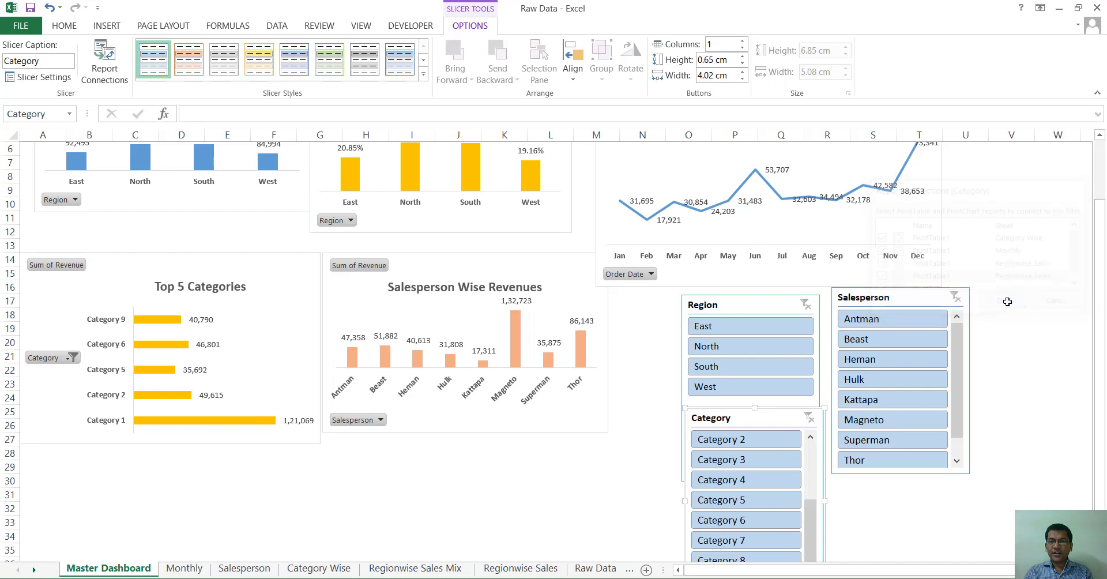
click(459, 508)
scroll(462, 507, up, 2)
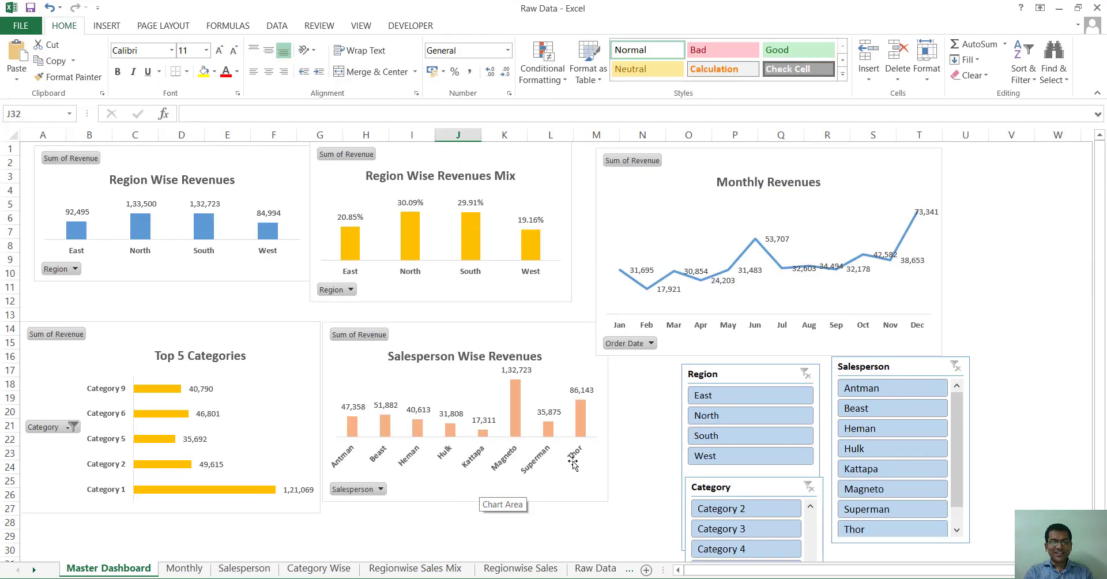
Step: Test the Salesperson slicer by filtering the dashboard to Heman, Hulk and Kattapa, and clear the slicer's filter
click(895, 436)
ctrl+click(894, 449)
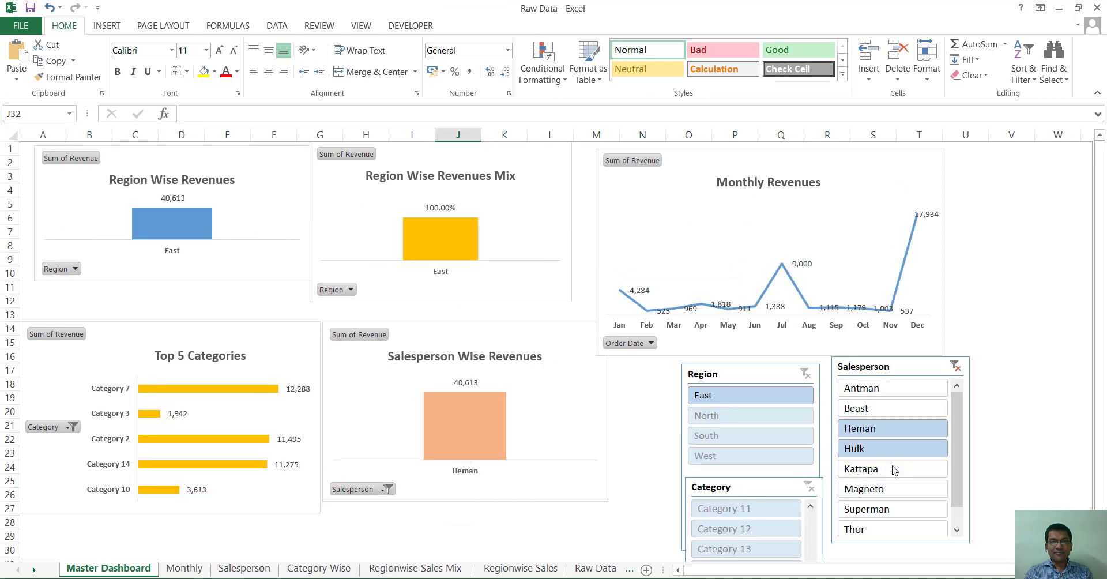
ctrl+click(894, 470)
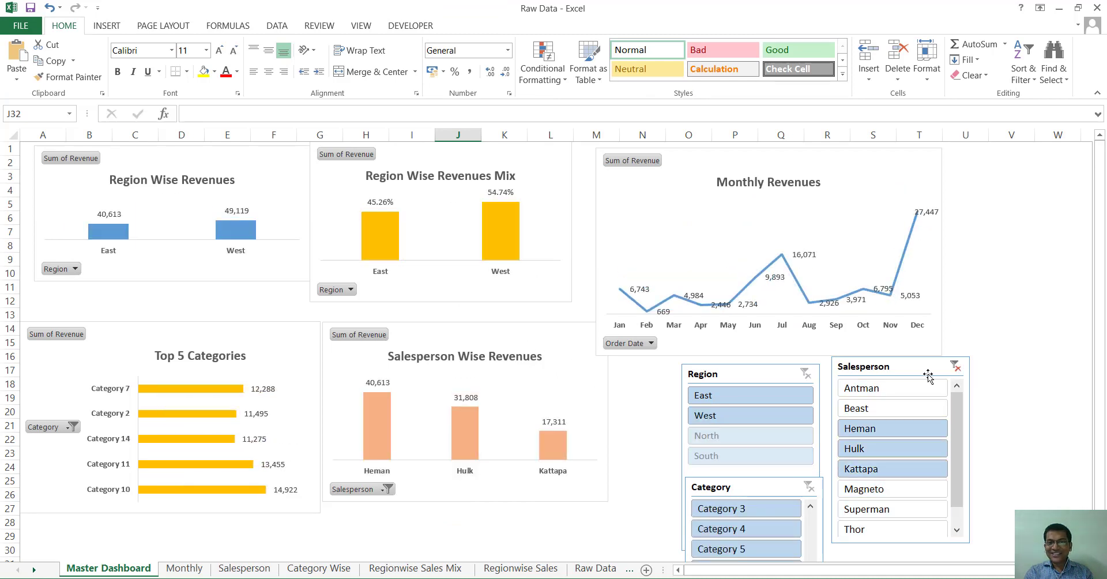
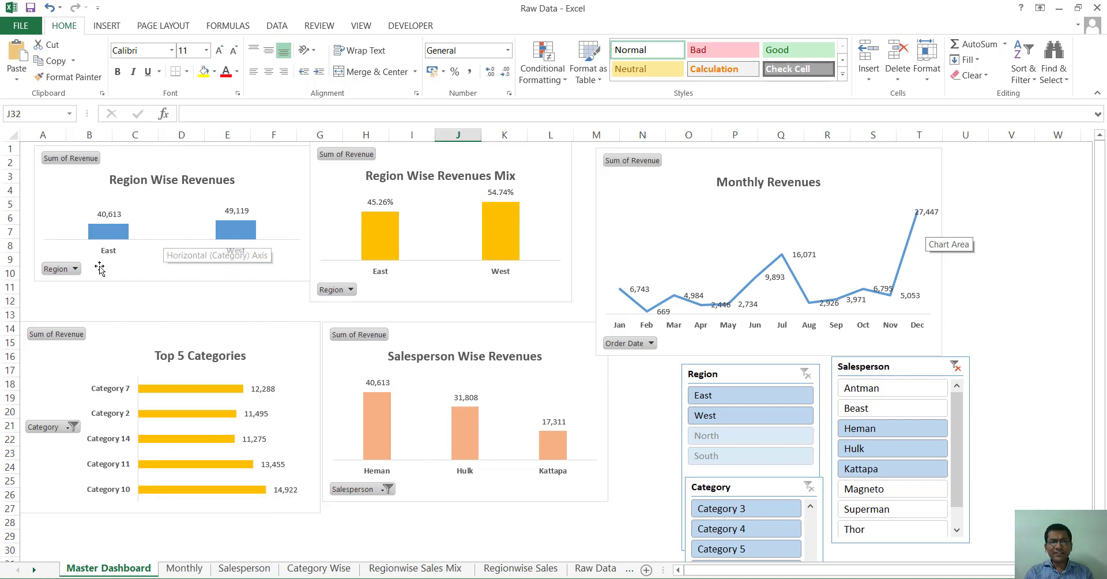
click(955, 367)
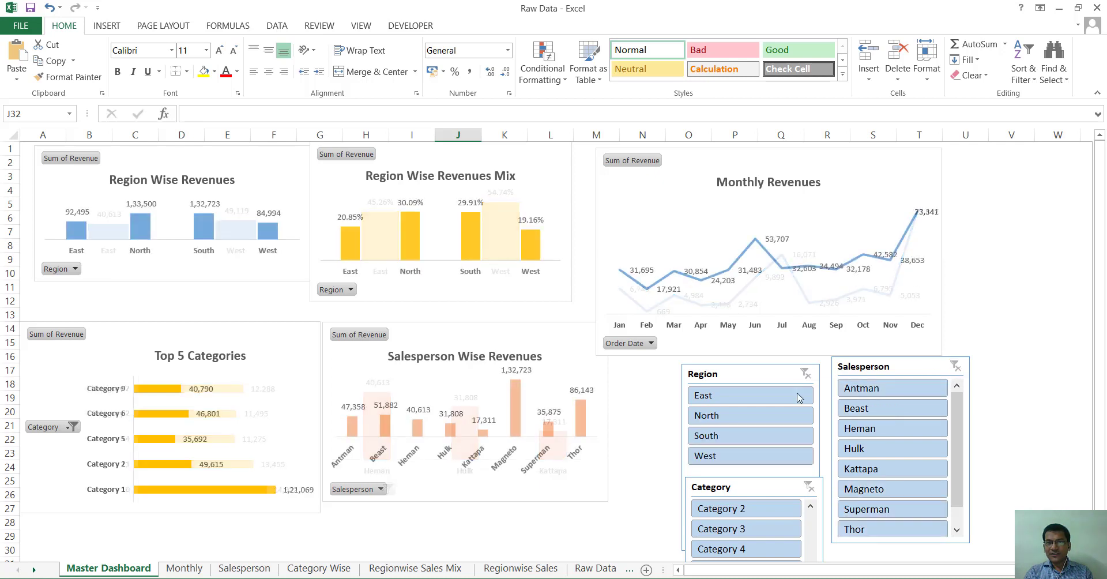
Step: Test the Region slicer by filtering to North, South, East and West one at a time, and clear its filter
click(743, 418)
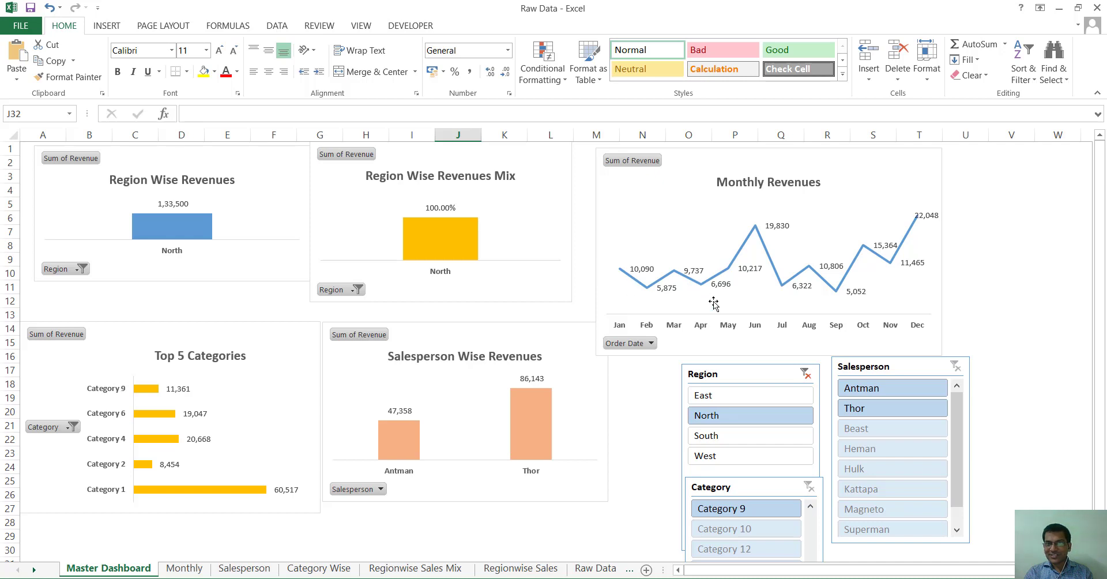
click(722, 435)
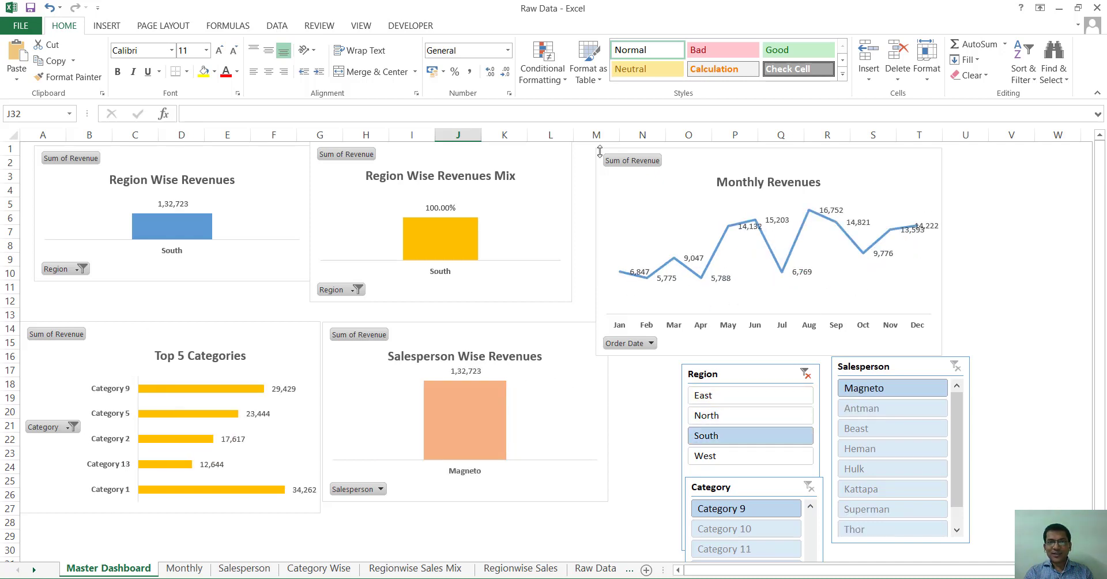
click(703, 399)
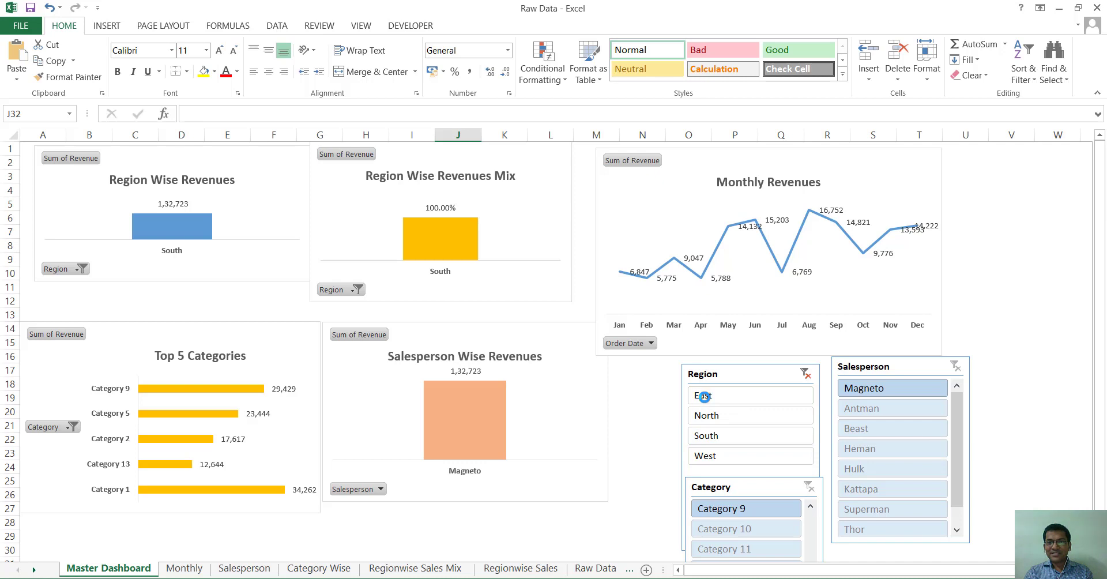
click(722, 460)
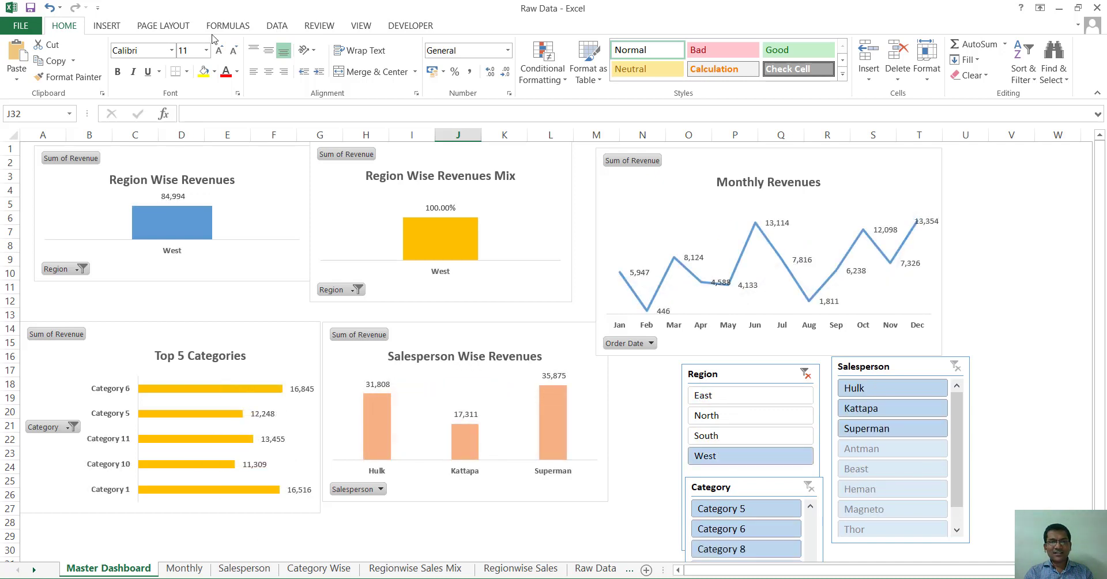
click(806, 374)
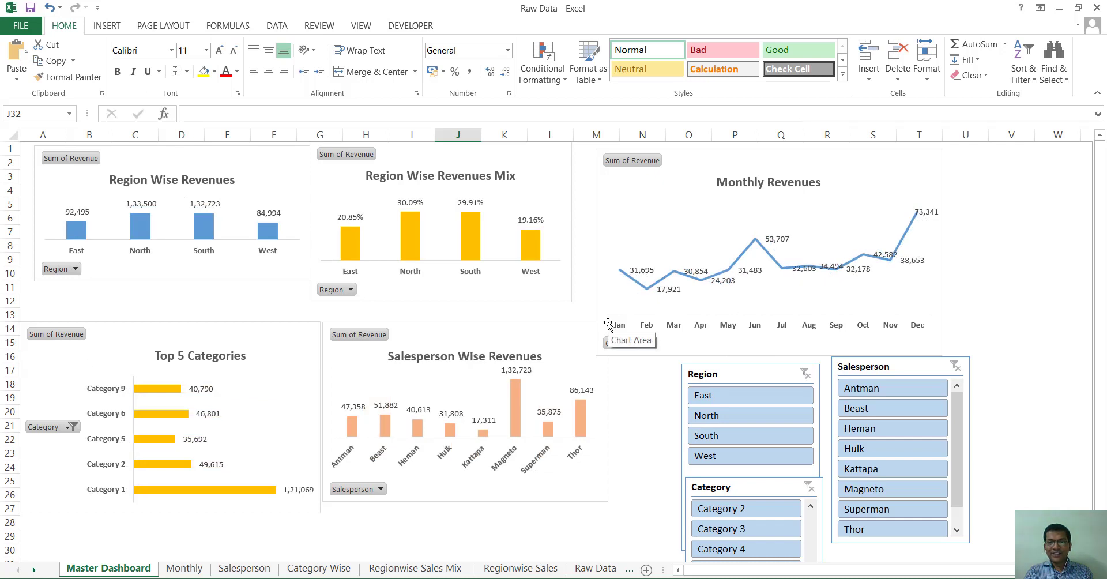
Step: Test the three slicers together by filtering to regions North and South, salespersons Magneto and Thor, and Category 5
click(737, 416)
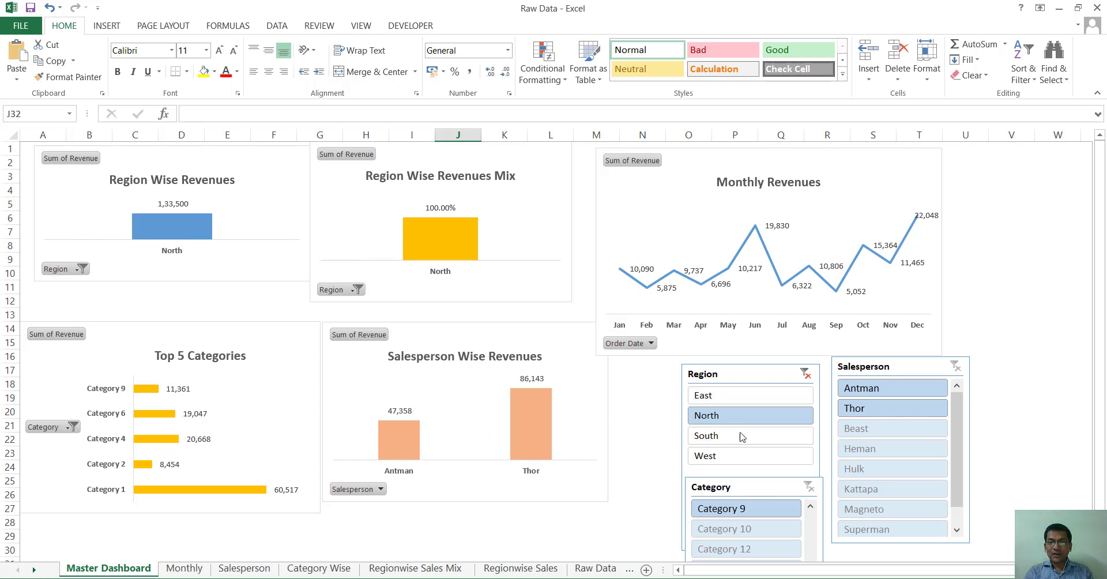
ctrl+click(772, 446)
click(883, 468)
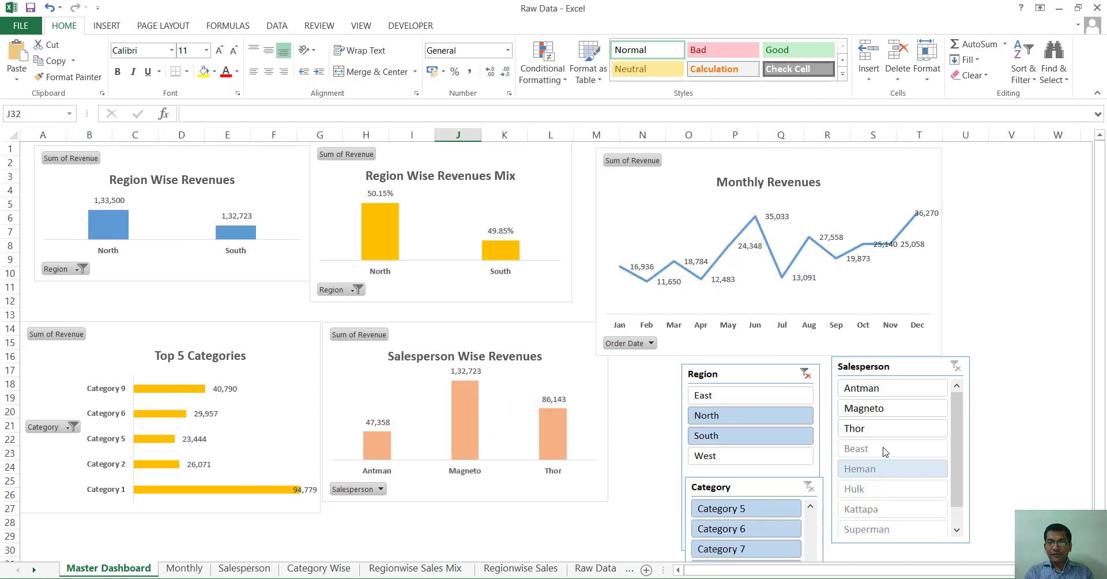
ctrl+click(884, 449)
ctrl+click(885, 430)
ctrl+click(888, 410)
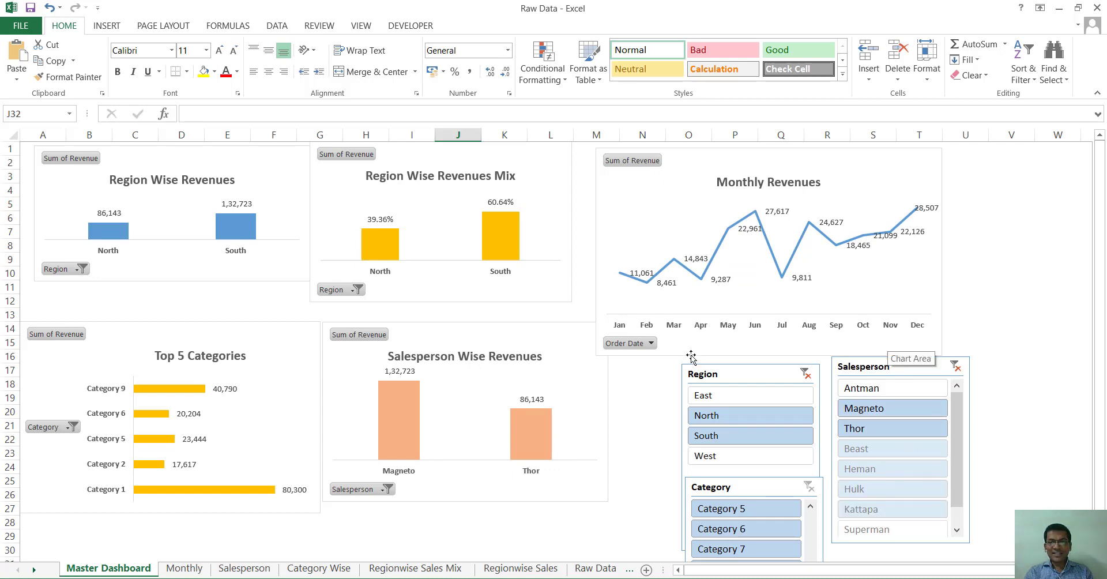
click(732, 513)
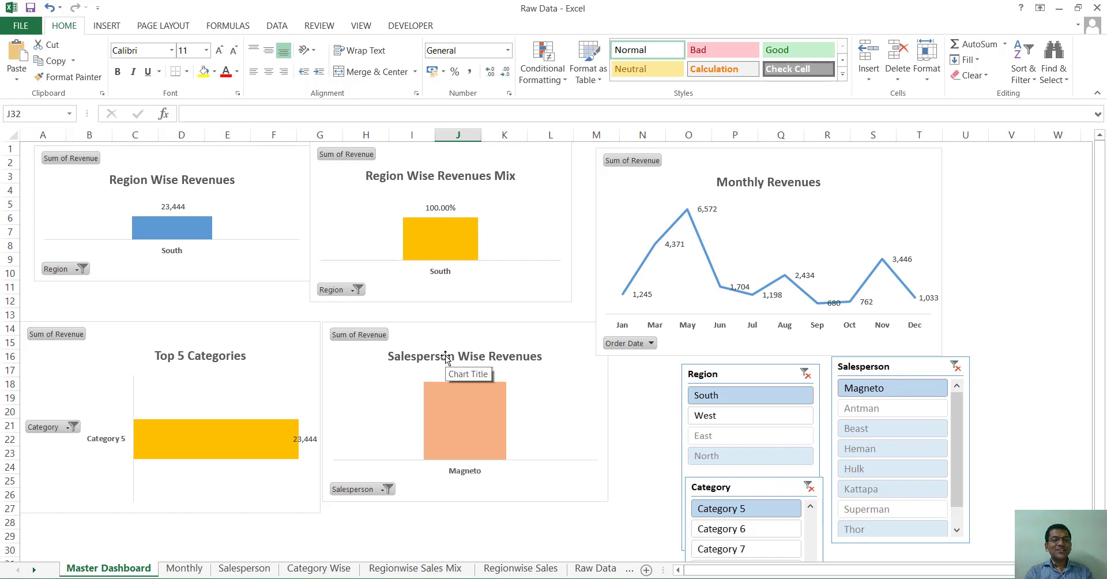
Step: Examine the source records on the Raw Data sheet and the filtered Regionwise Sales PivotTable, and return to the Master Dashboard
click(609, 570)
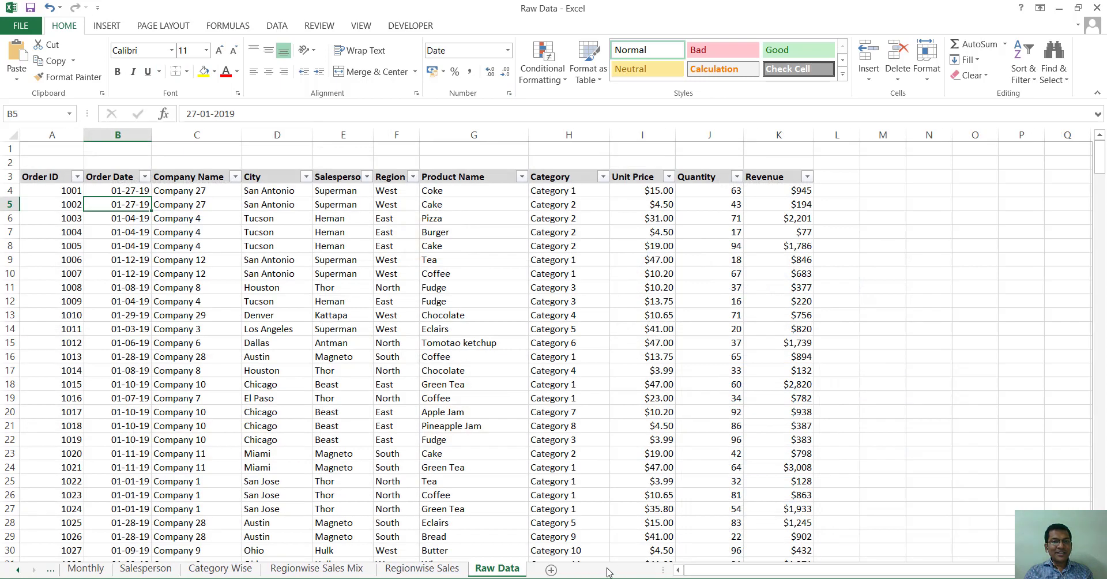
drag(117, 273, 709, 344)
scroll(710, 433, down, 18)
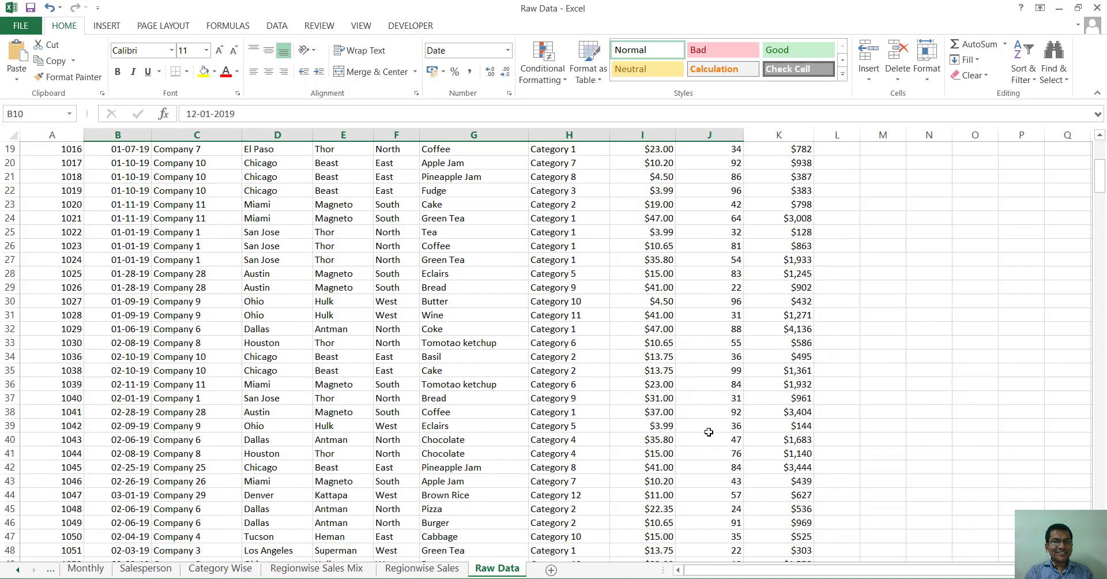
scroll(713, 443, down, 4)
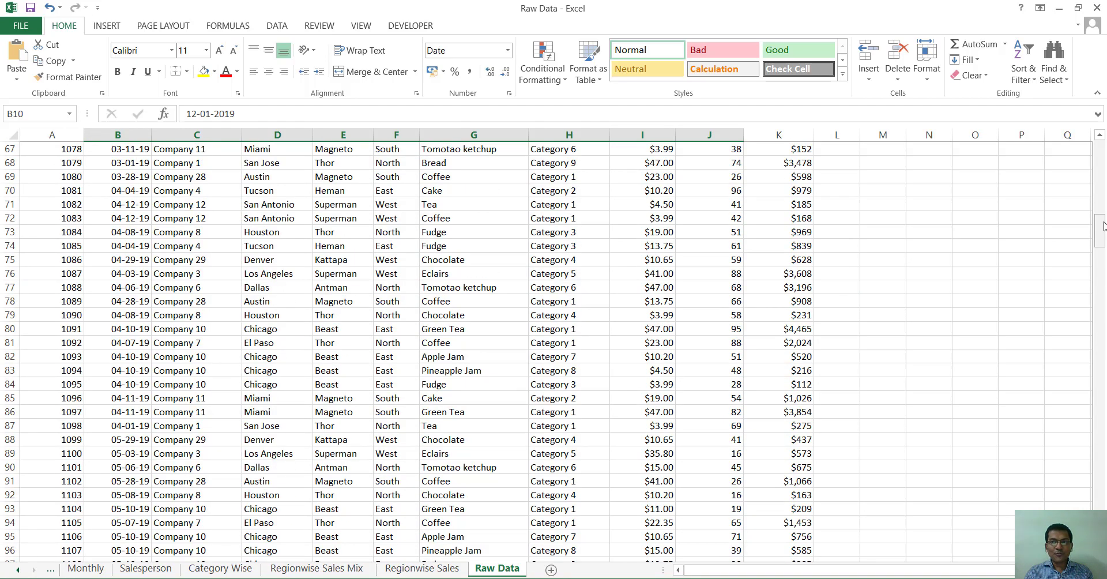
drag(1101, 229, 1100, 156)
click(515, 437)
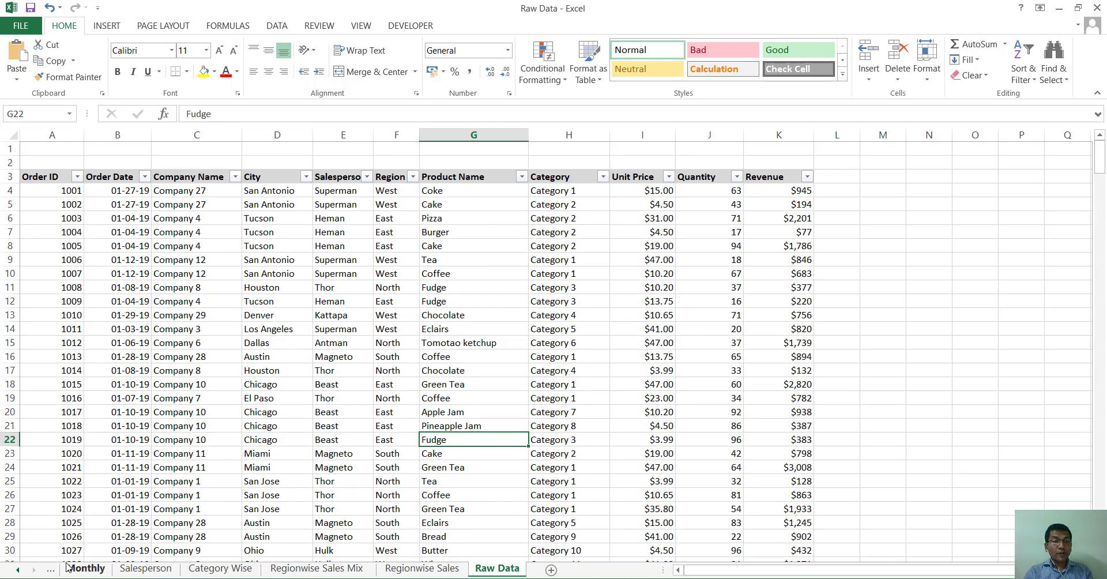
click(419, 570)
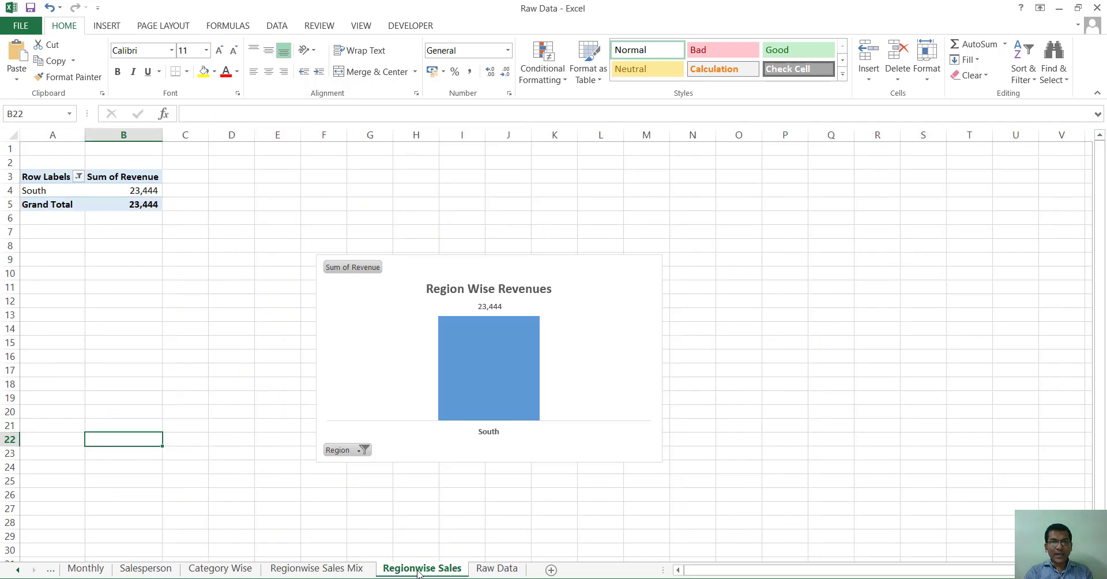
click(16, 570)
click(109, 569)
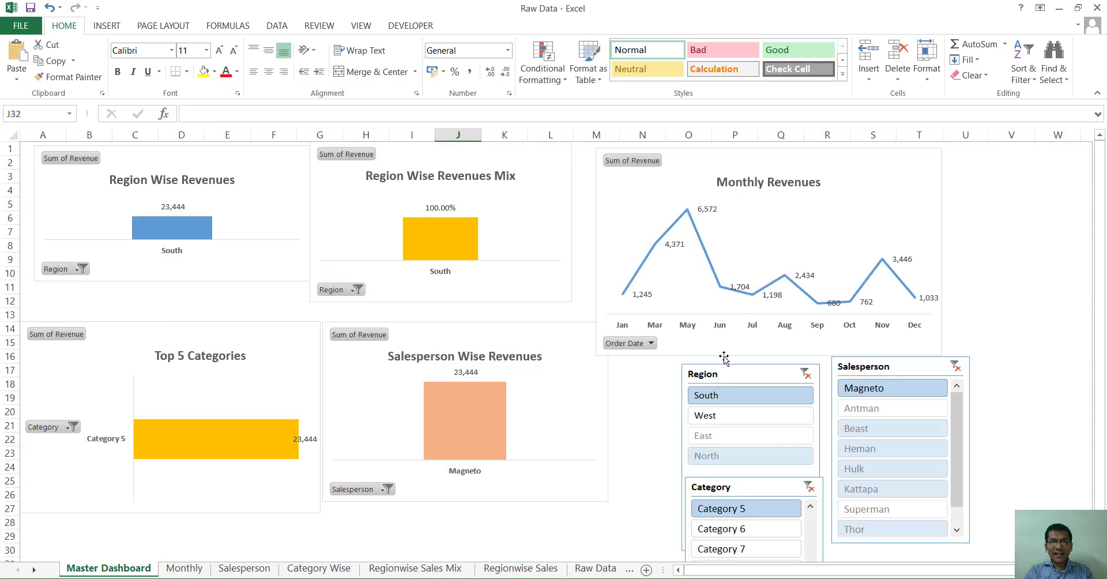
Step: Clear the filters from the Region, Category and Salesperson slicers
click(806, 373)
click(809, 488)
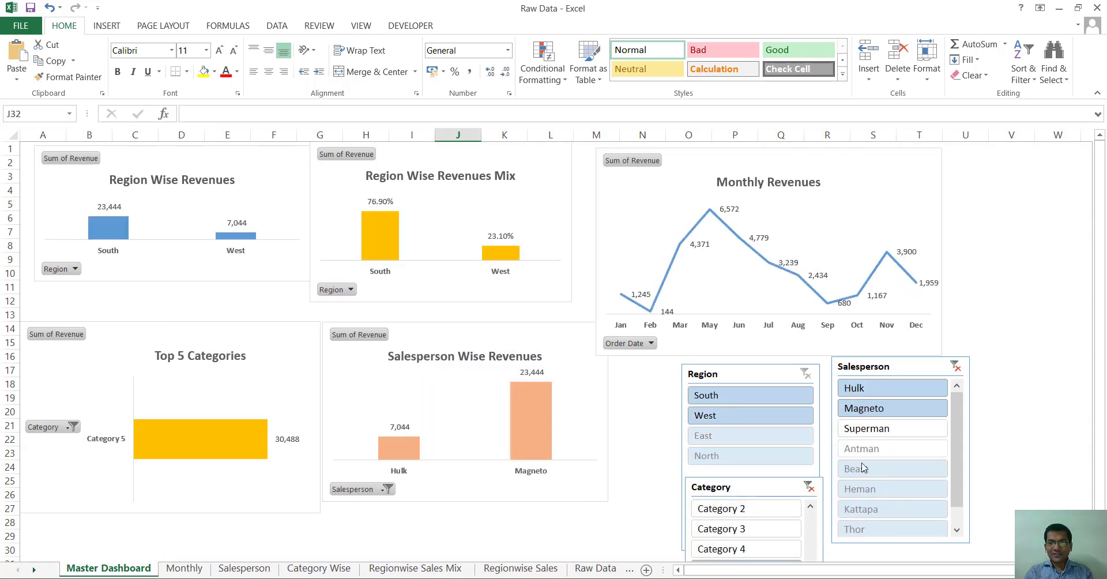
click(954, 365)
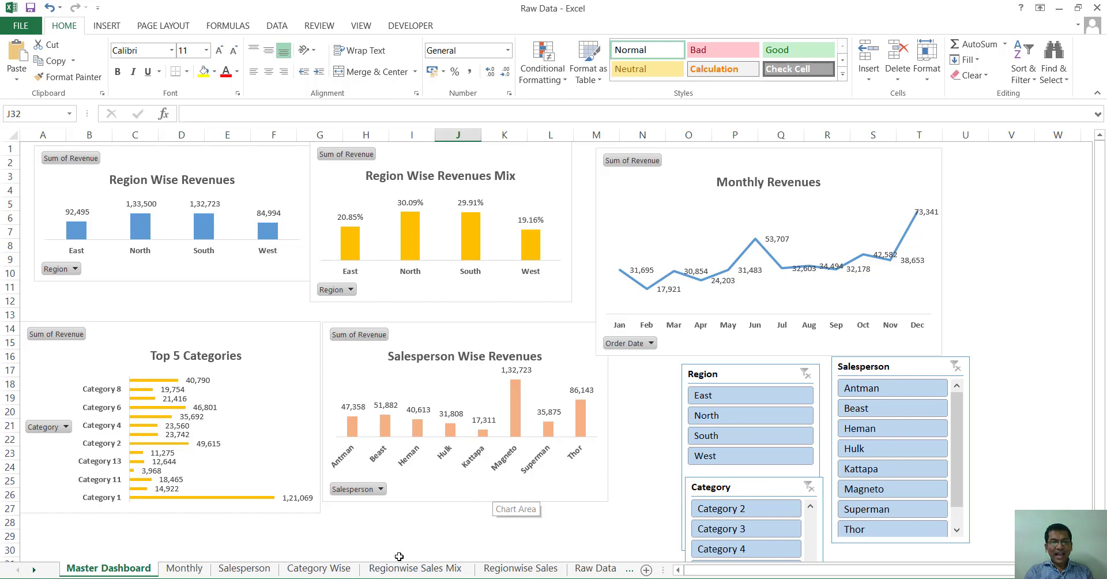
Step: Review the two regionwise sheets and filter the Category Wise PivotTable to the top 5 items by Sum of Revenue
click(524, 571)
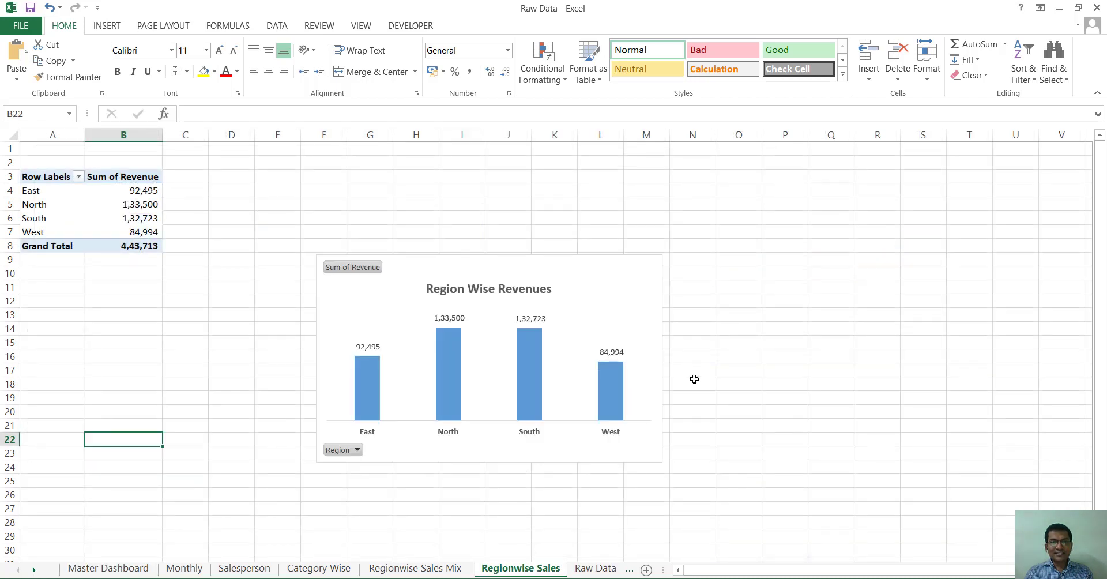
click(463, 570)
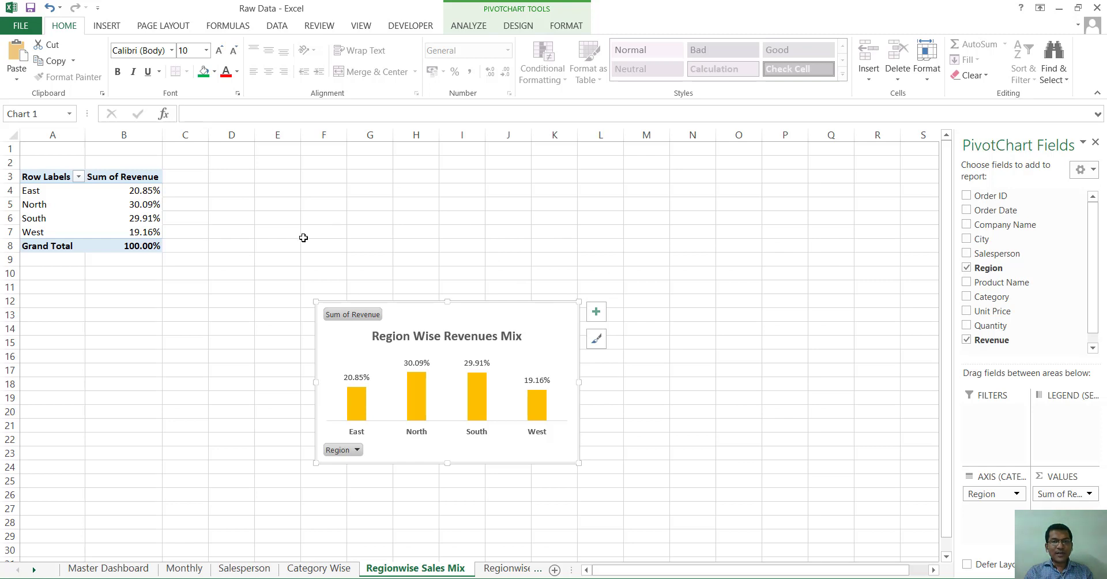
click(319, 569)
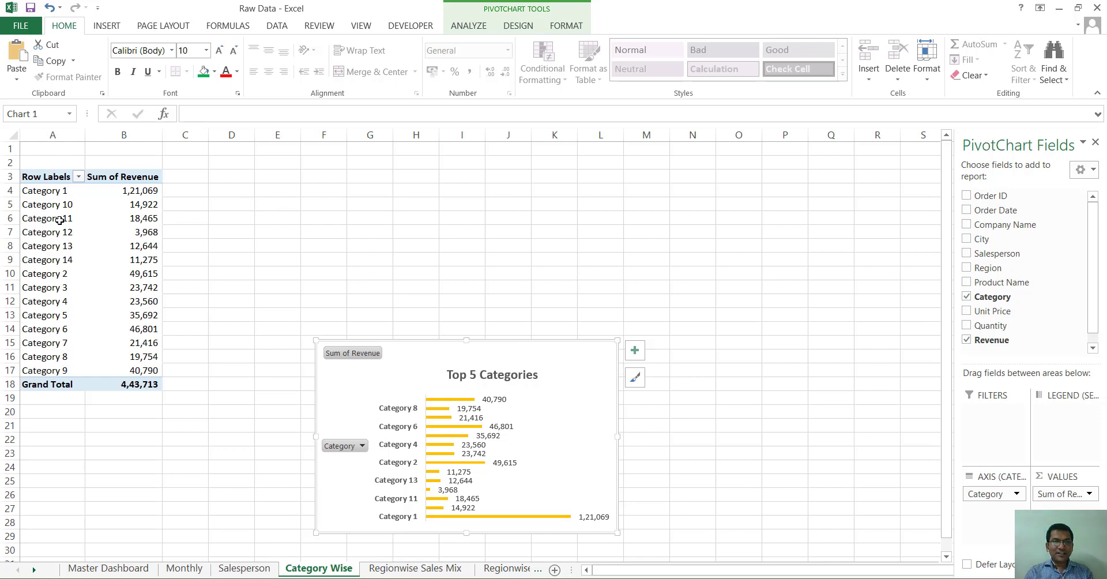
click(78, 177)
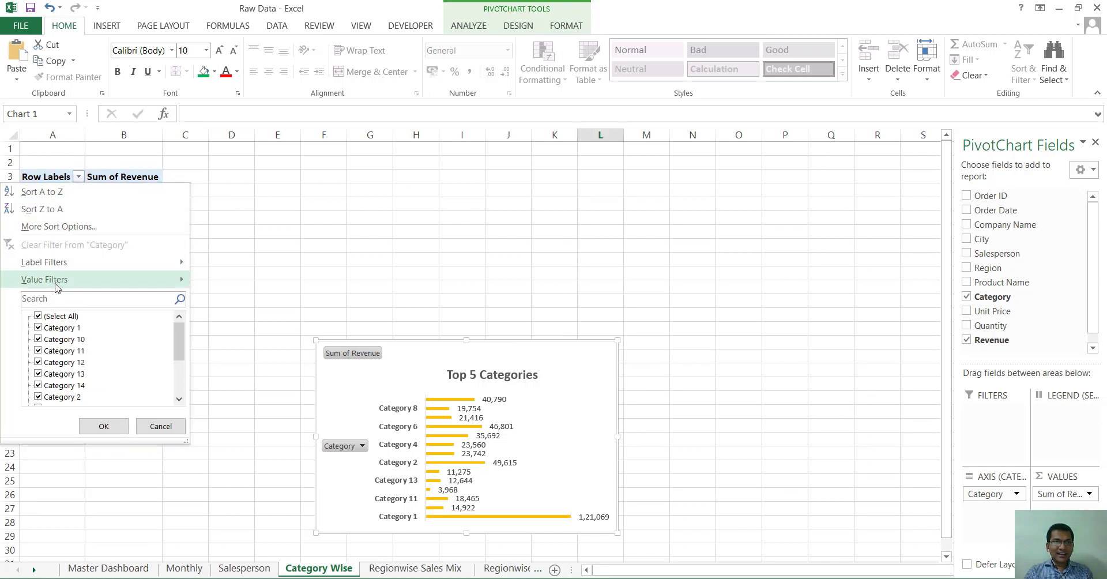
mouse_move(56, 281)
click(255, 441)
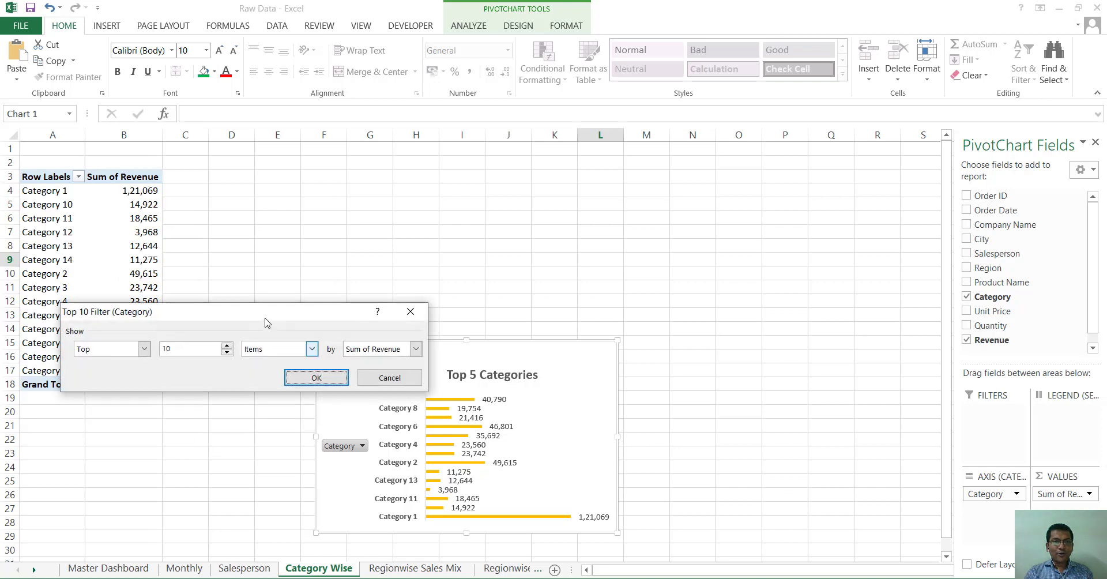
click(227, 353)
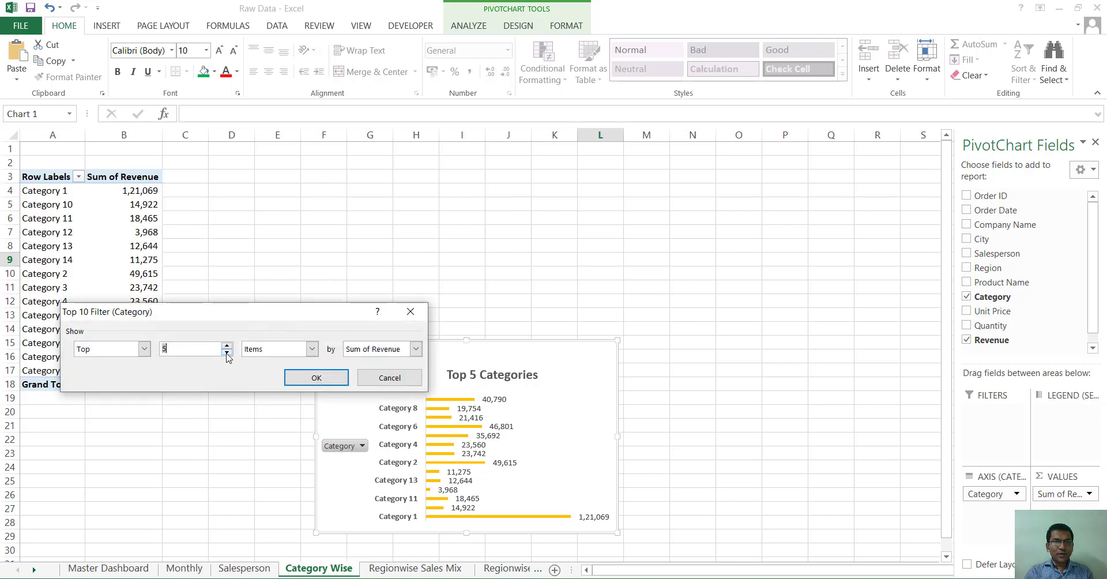
click(227, 345)
click(297, 380)
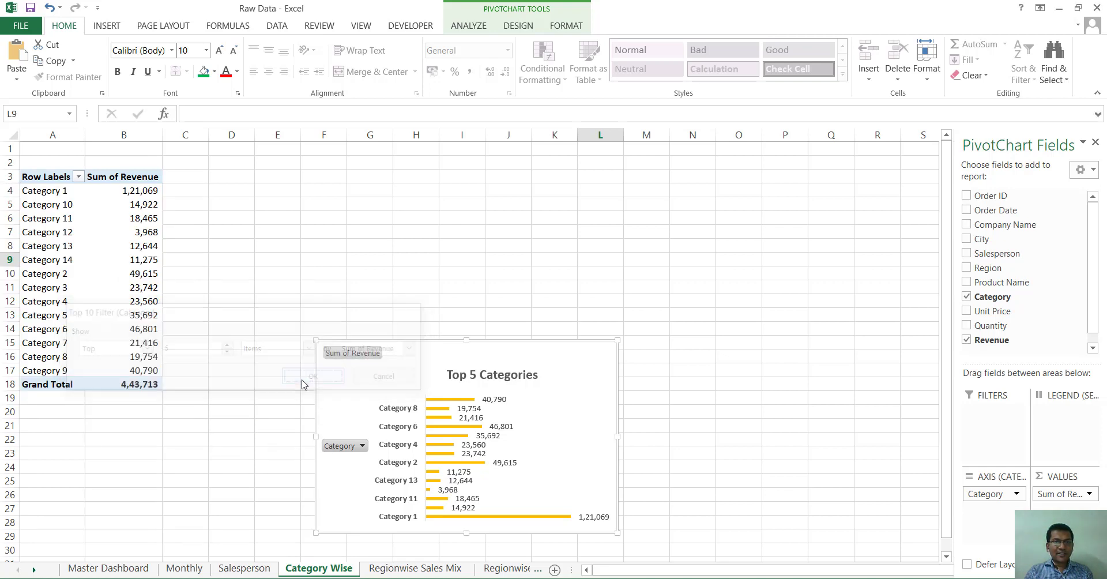
click(94, 572)
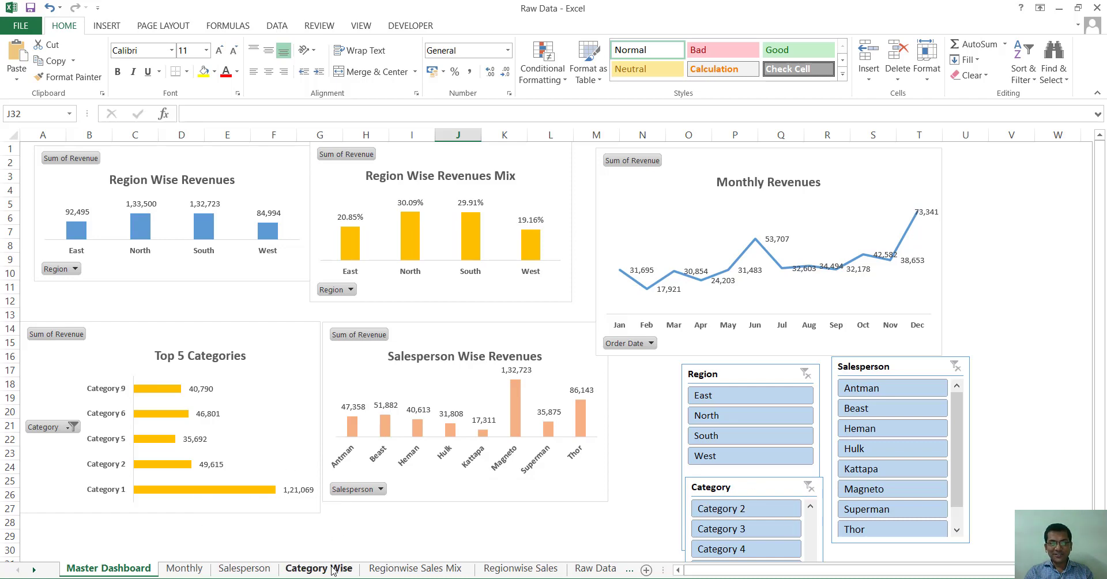
Step: Review the Salesperson sheet and the Monthly PivotTable's grouping of order dates by Months, and return to the Master Dashboard
click(226, 570)
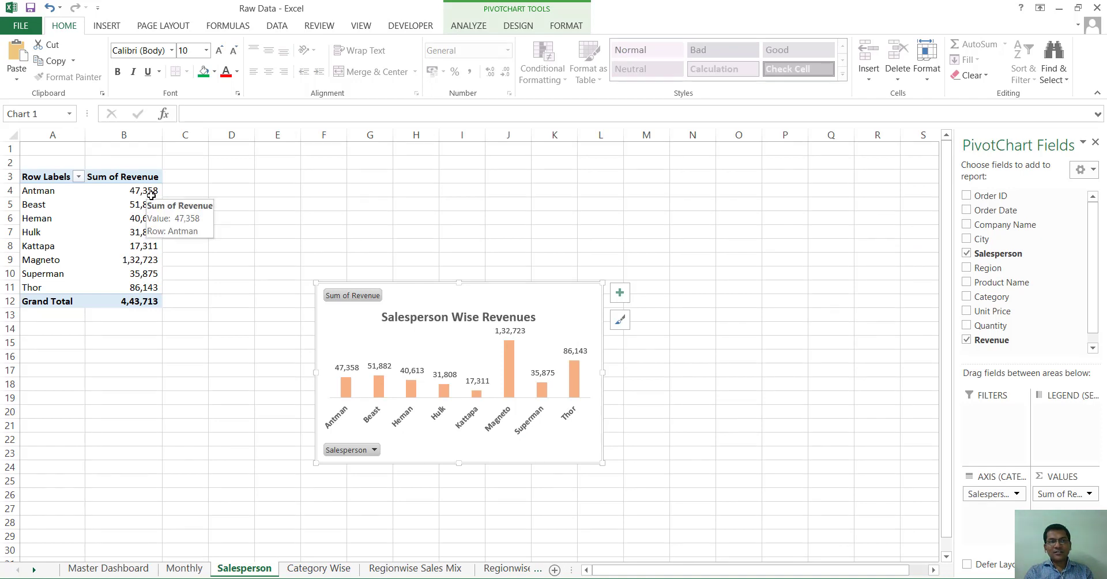
click(184, 569)
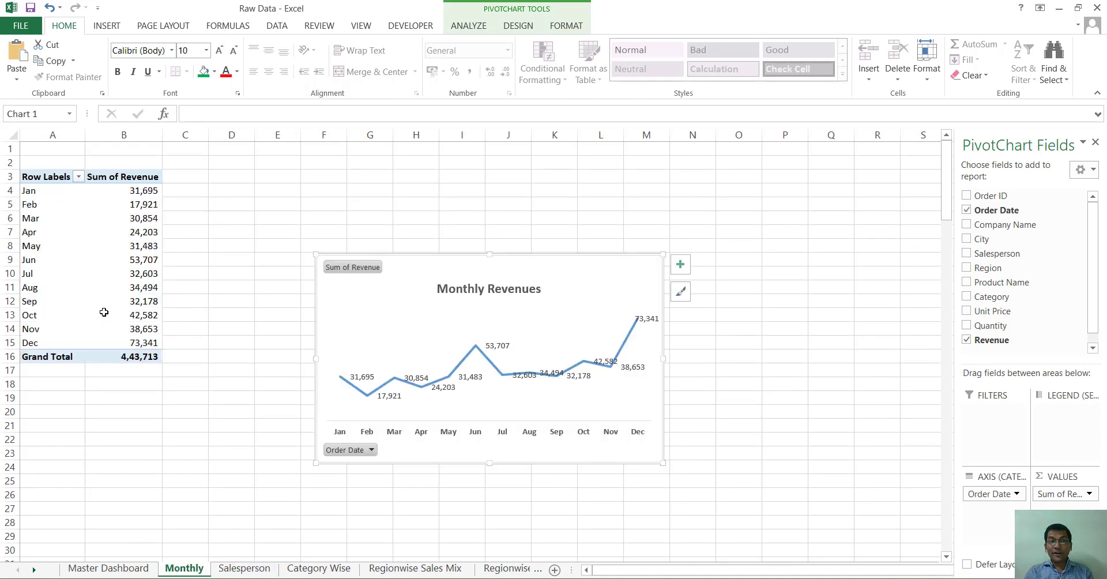
click(36, 273)
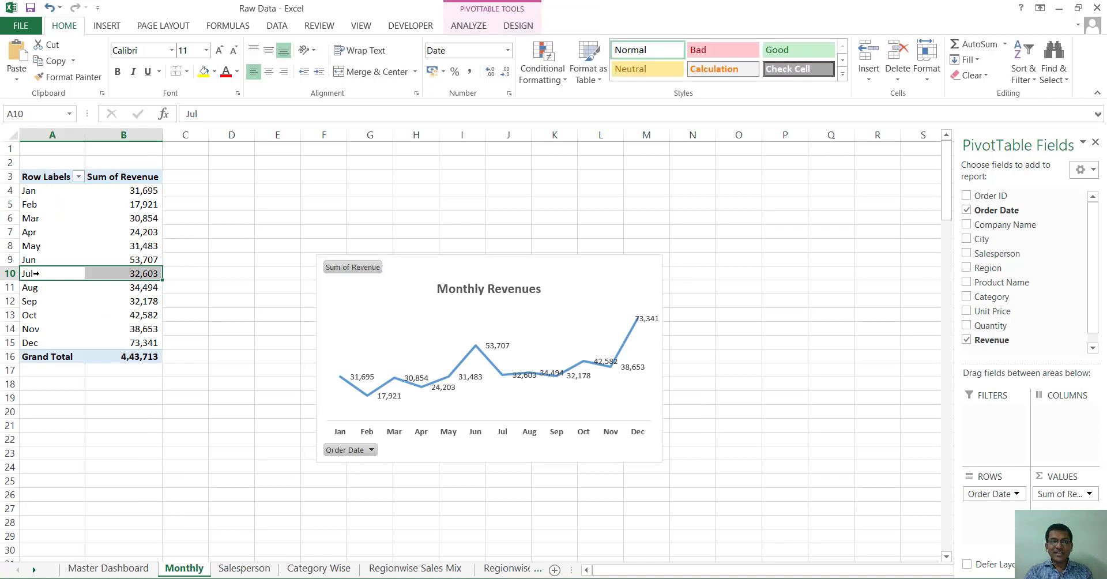
click(35, 246)
right_click(39, 246)
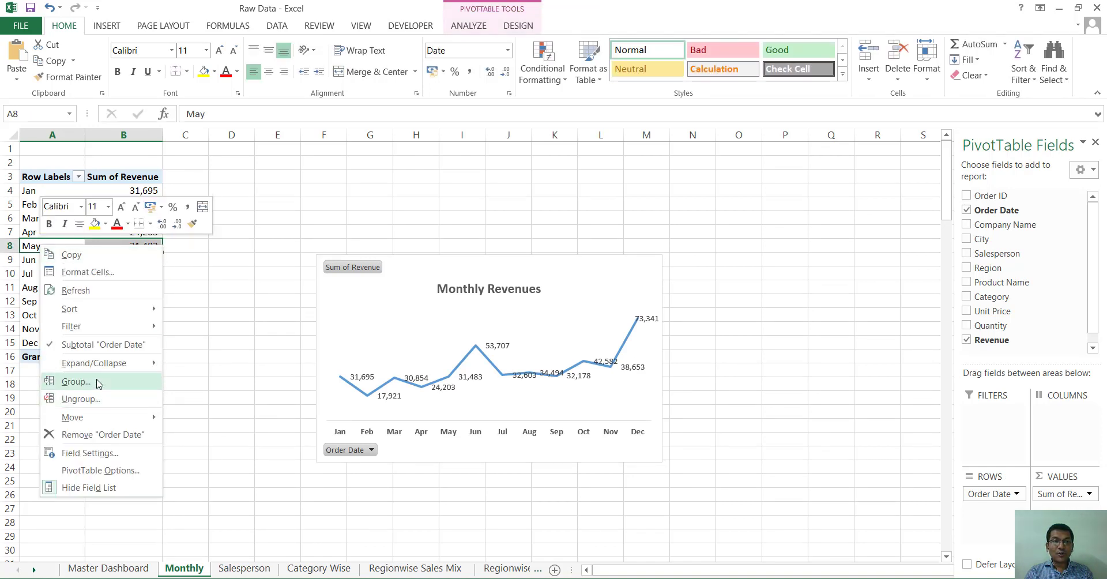
click(76, 382)
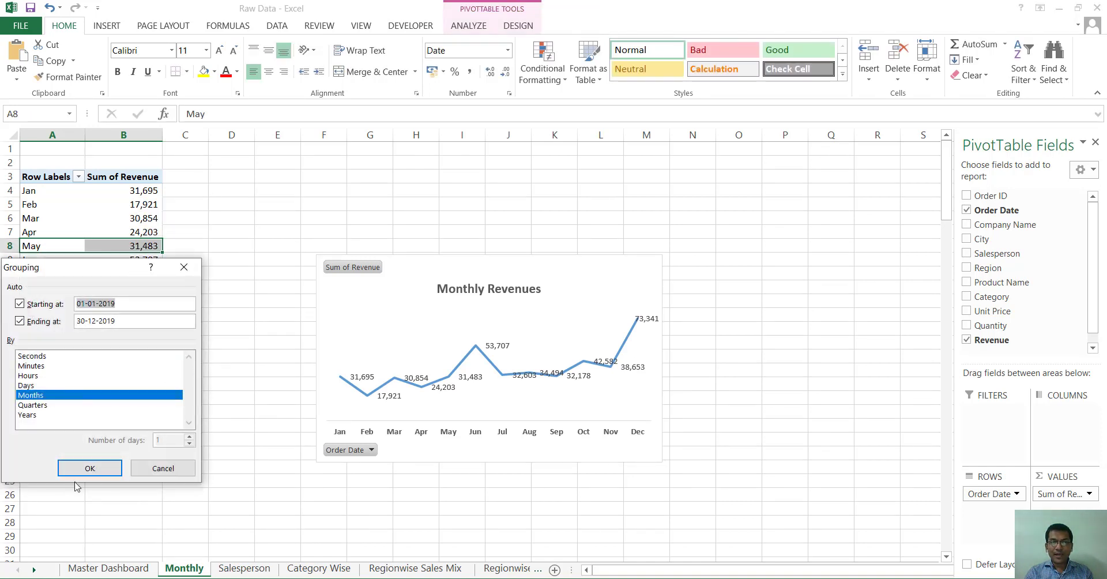
click(86, 468)
click(98, 568)
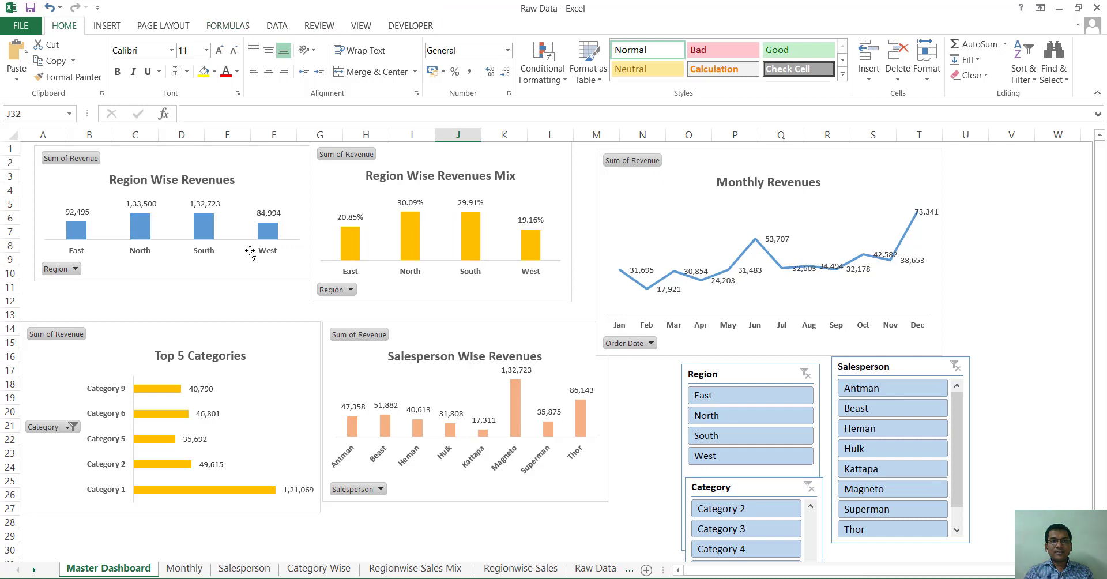
Step: Review the Region slicer's report connections to all five PivotTable sheets, and accept the dialog
click(269, 179)
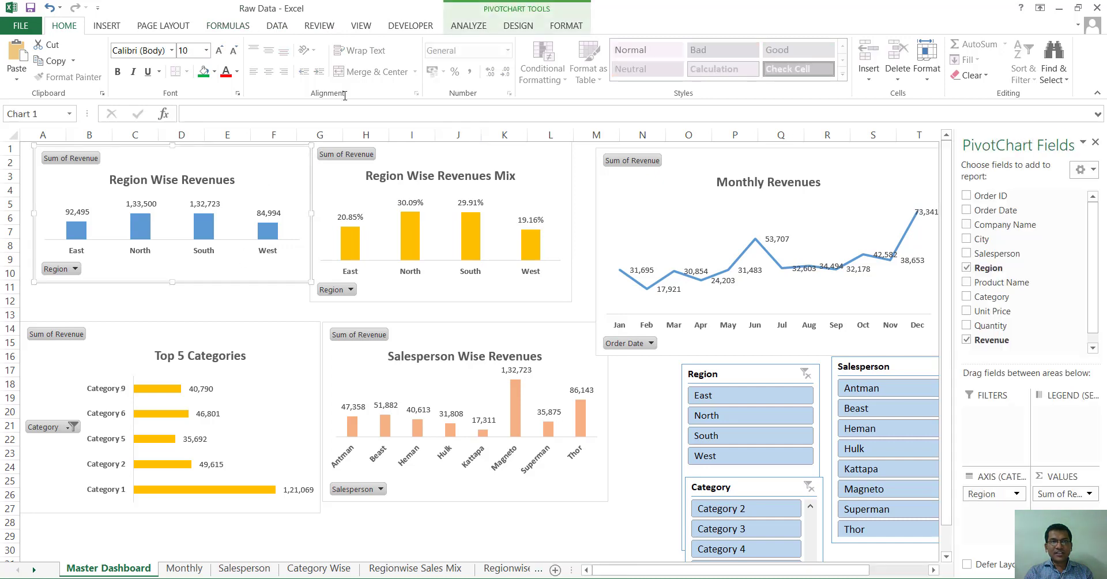
click(470, 25)
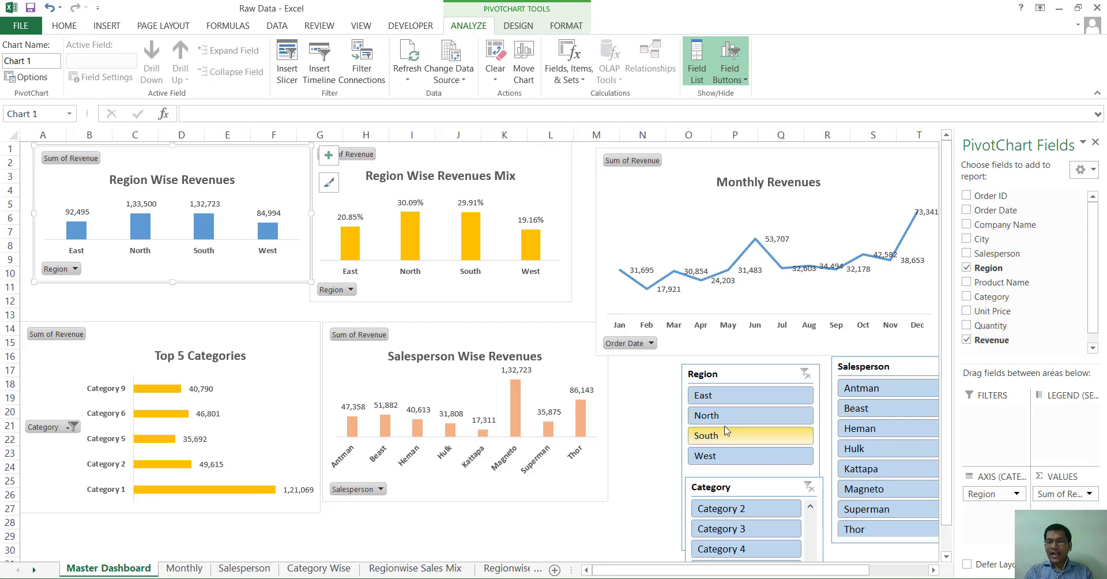
right_click(750, 384)
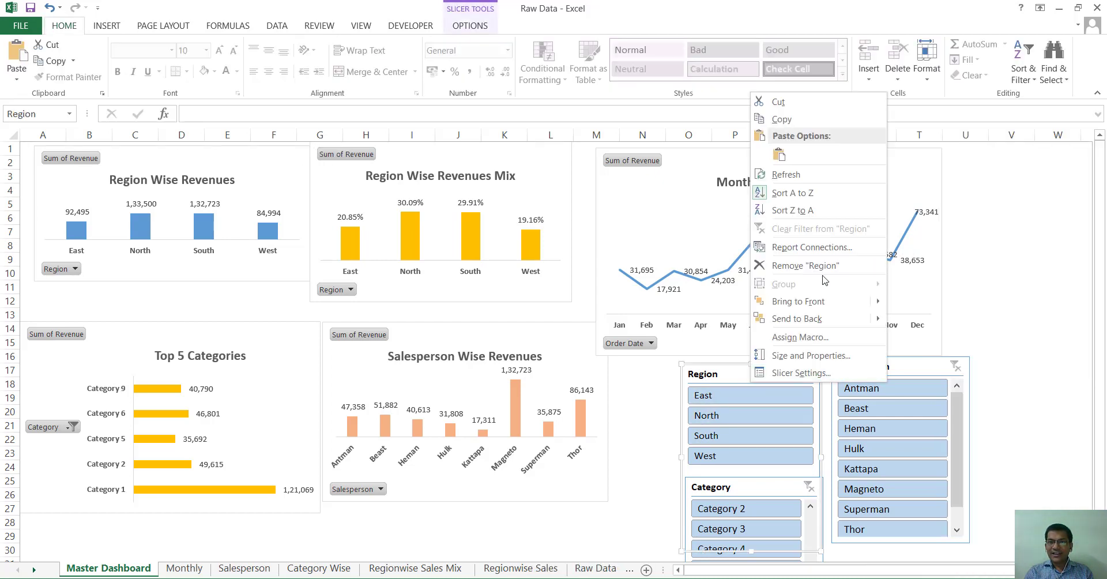
click(827, 253)
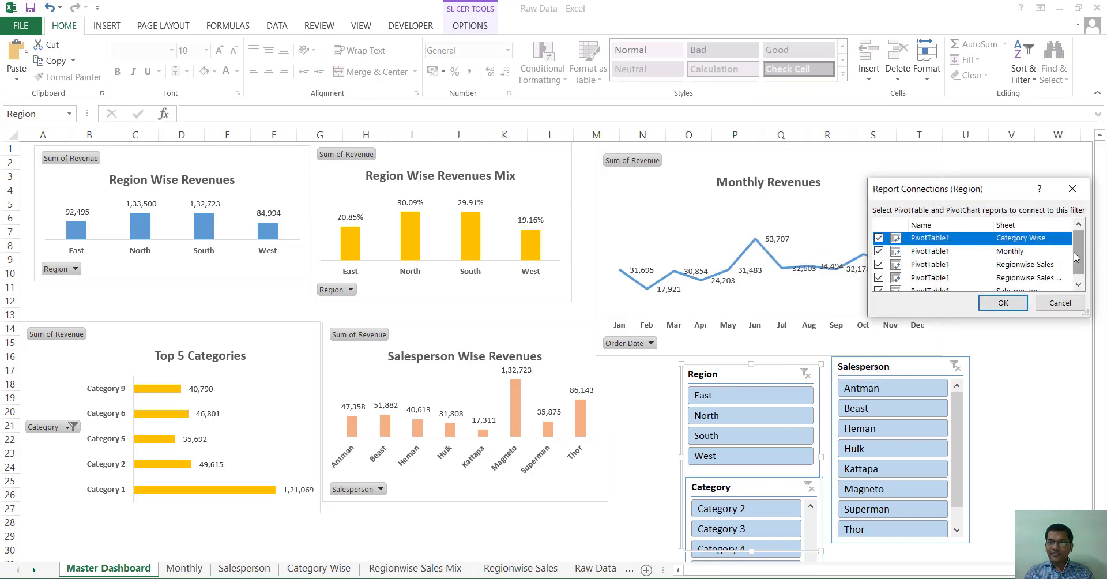
drag(1080, 256, 1080, 277)
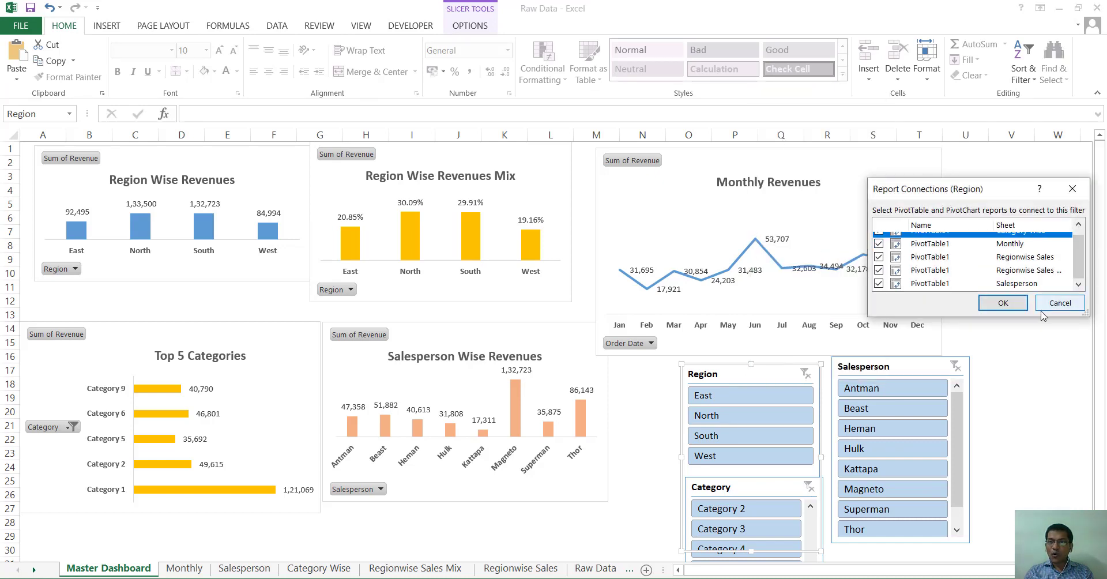
click(1009, 310)
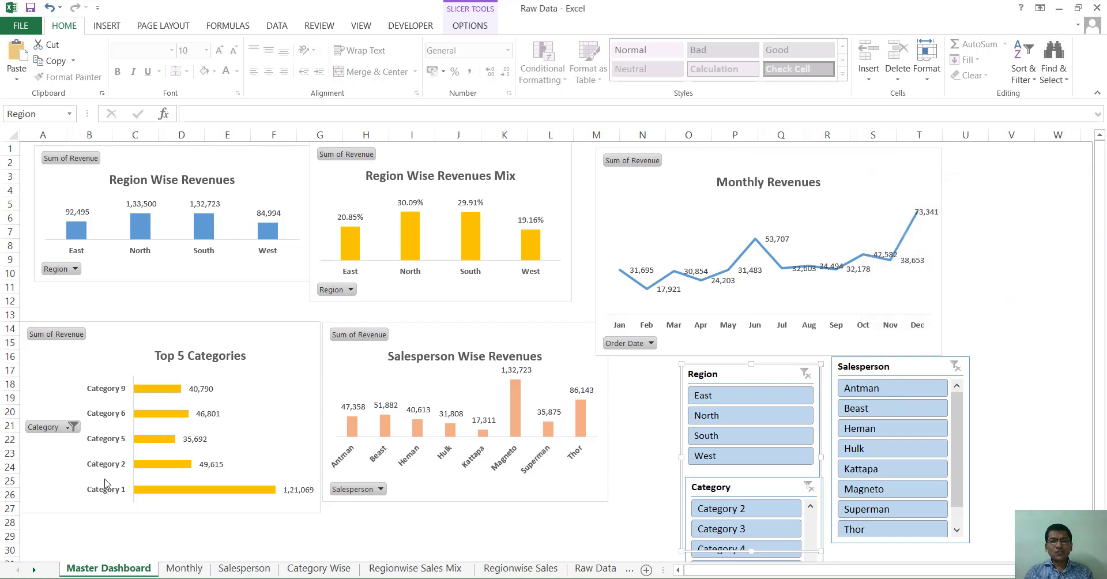
Step: Filter the dashboard to the North region, and test Salesperson slicer selections including Hulk, Thor and Beast before clearing that slicer
click(750, 415)
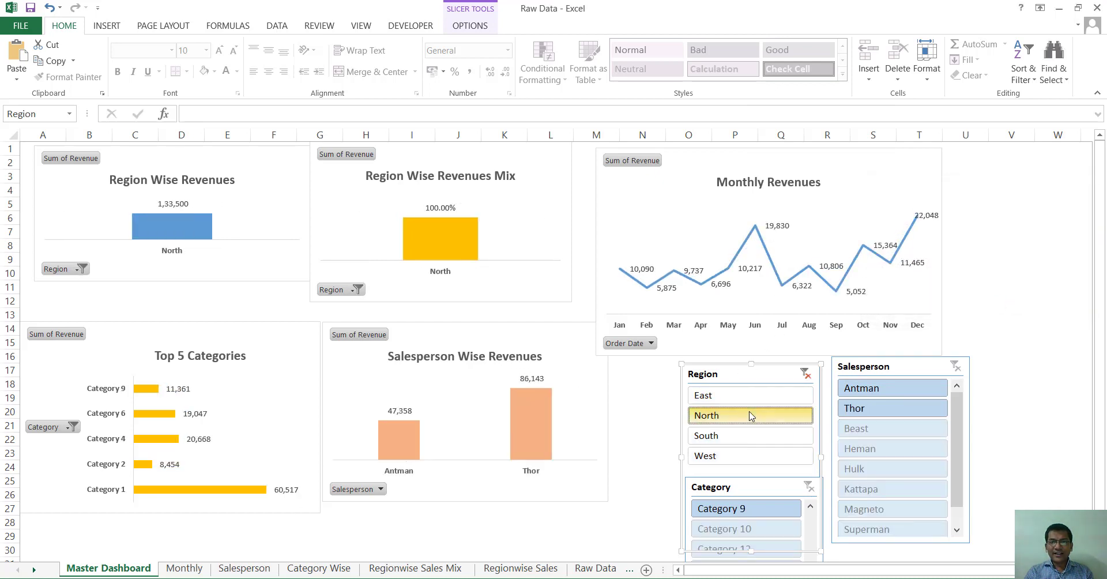
click(867, 470)
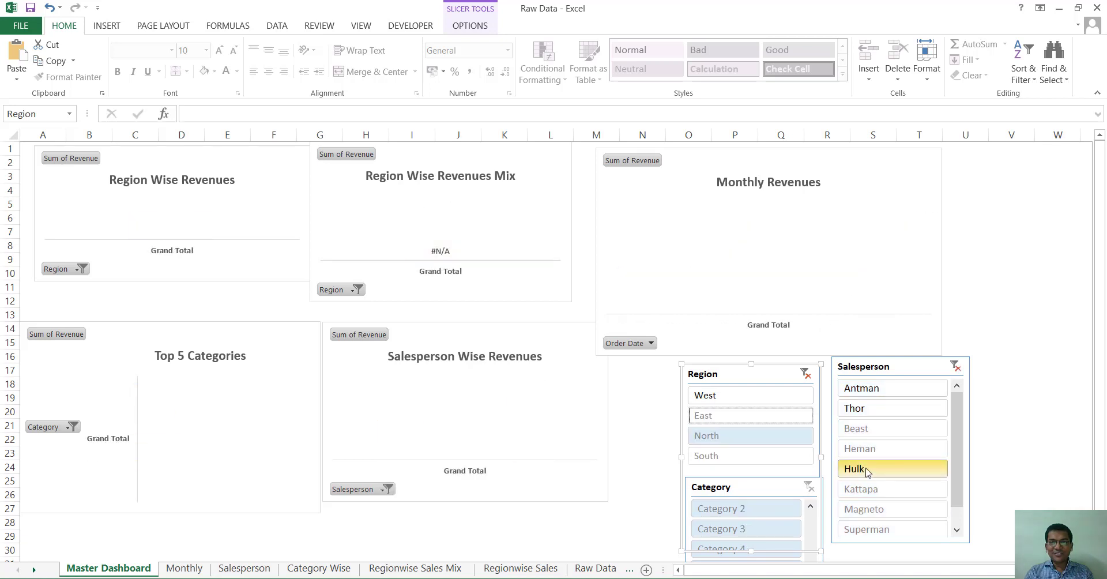
drag(872, 451, 900, 387)
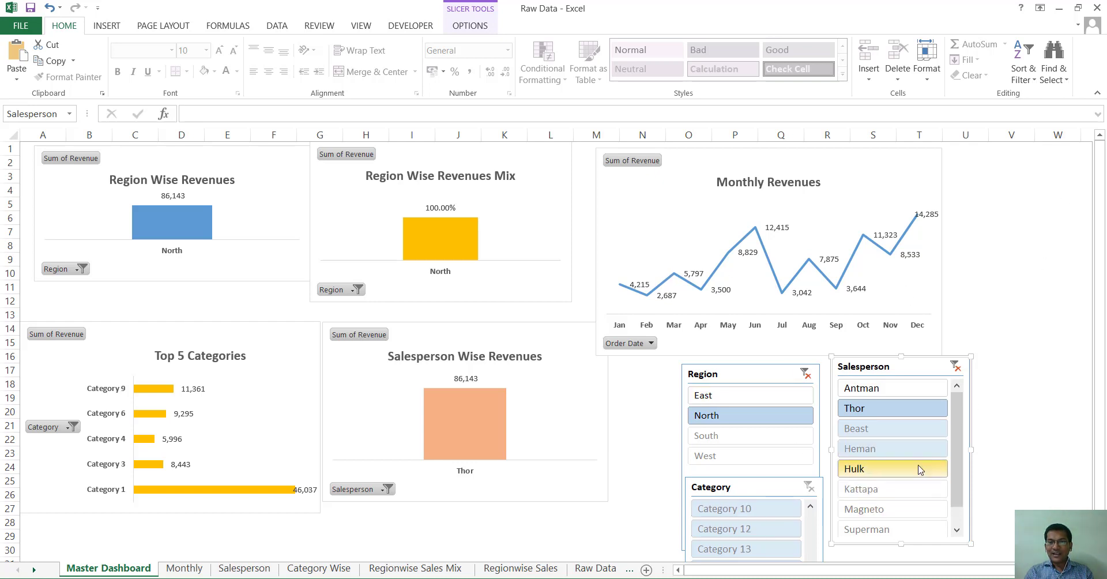
ctrl+click(873, 473)
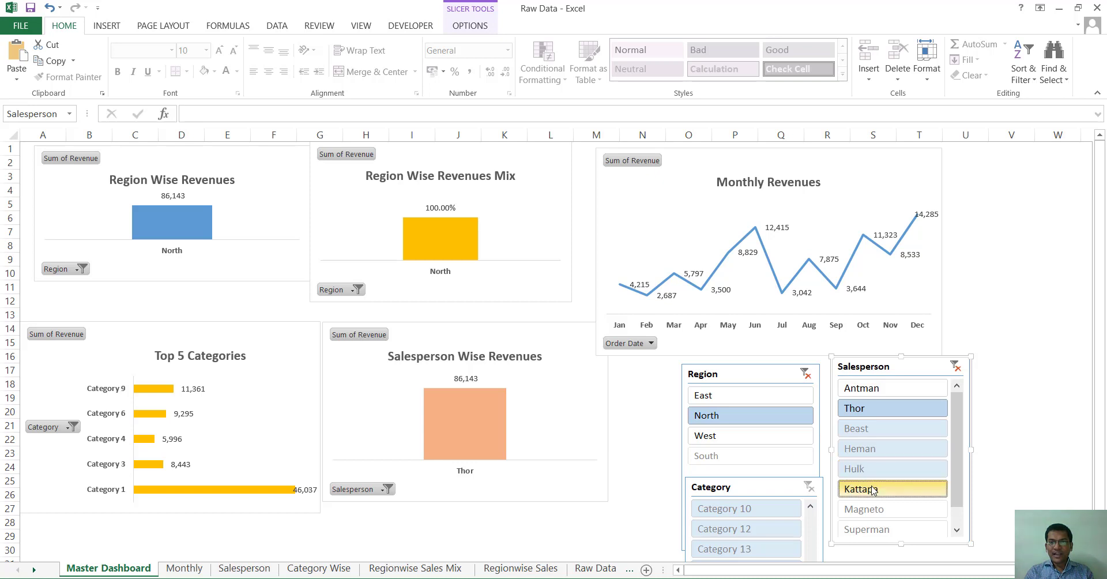
click(892, 468)
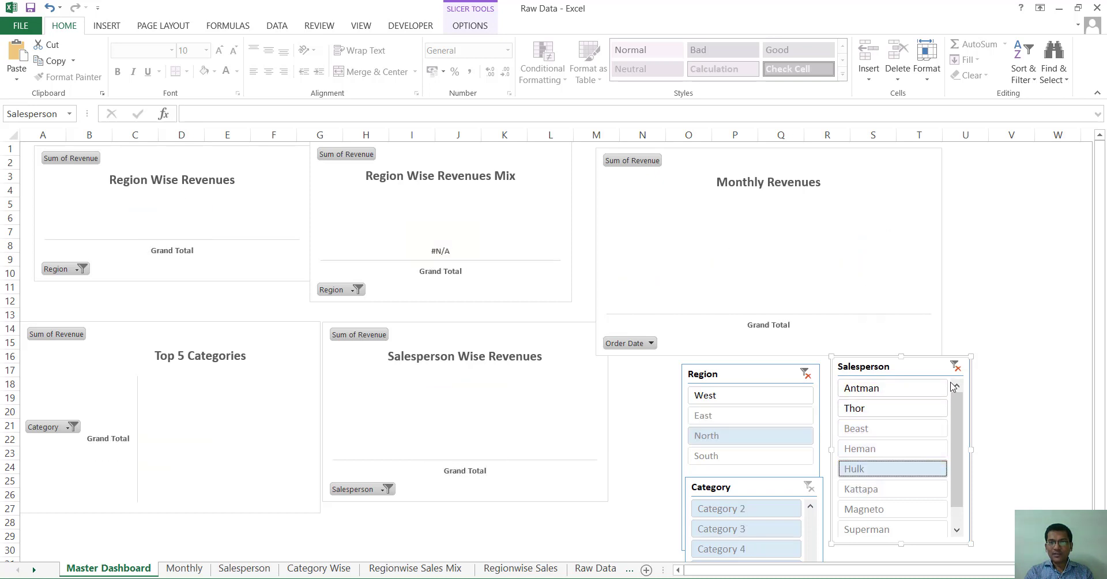
click(895, 434)
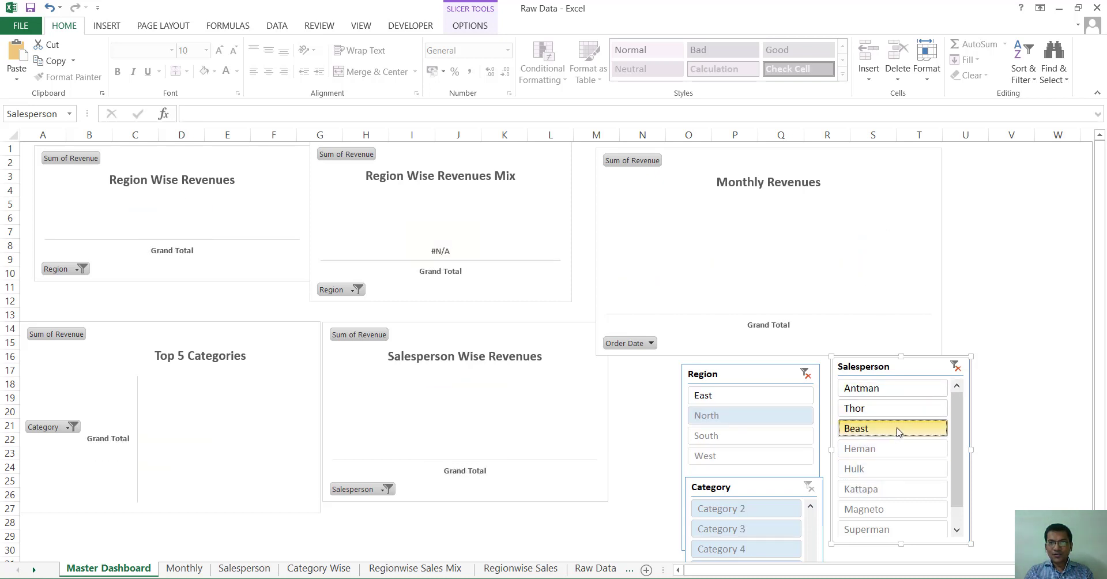
click(956, 368)
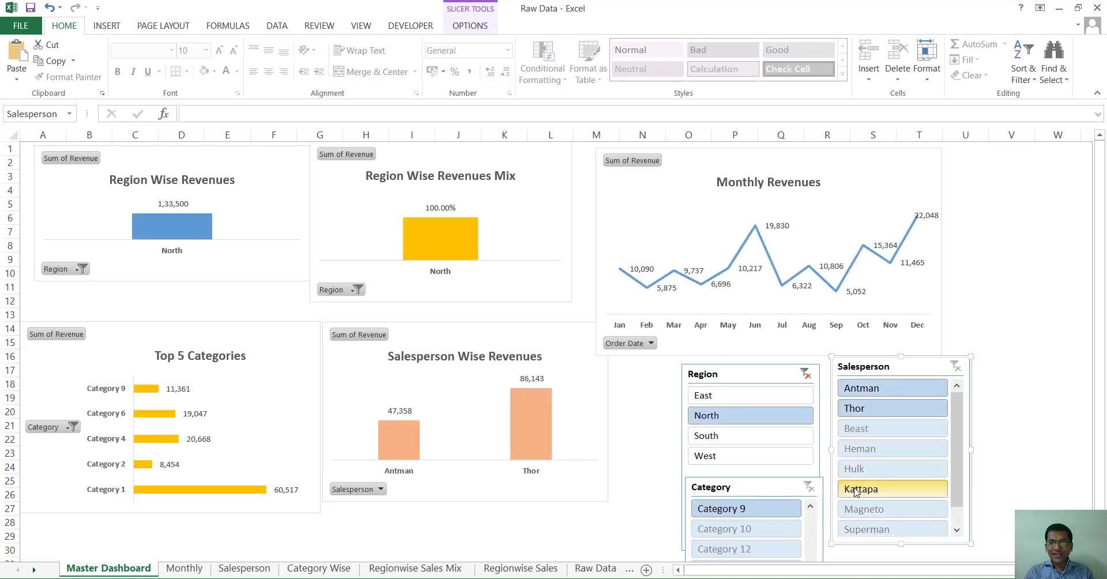
Step: Filter the North region's charts by the salesperson Kattapa, and clear the Salesperson slicer
click(894, 490)
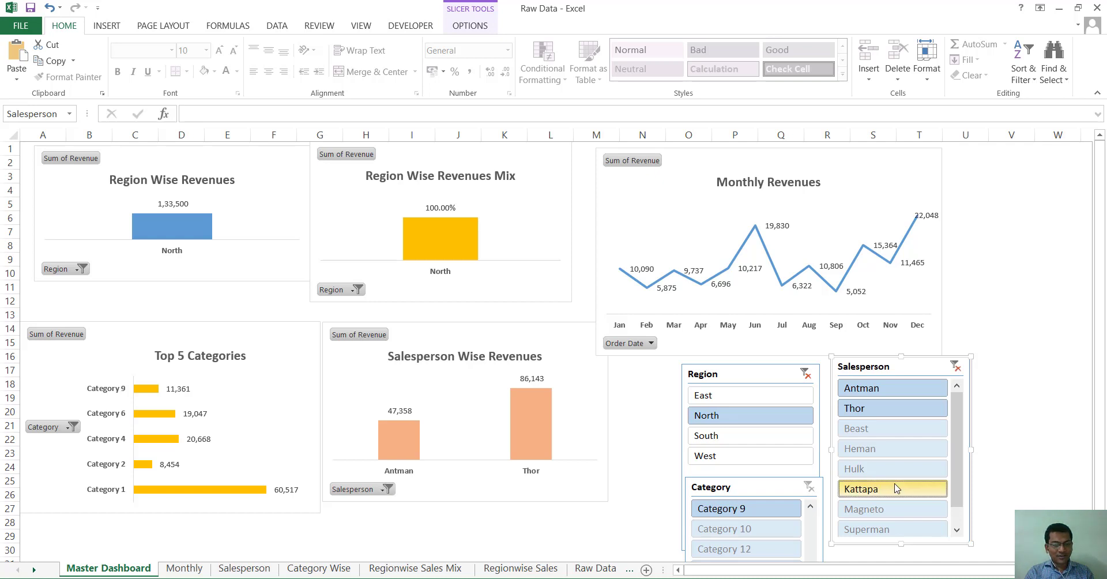
click(897, 489)
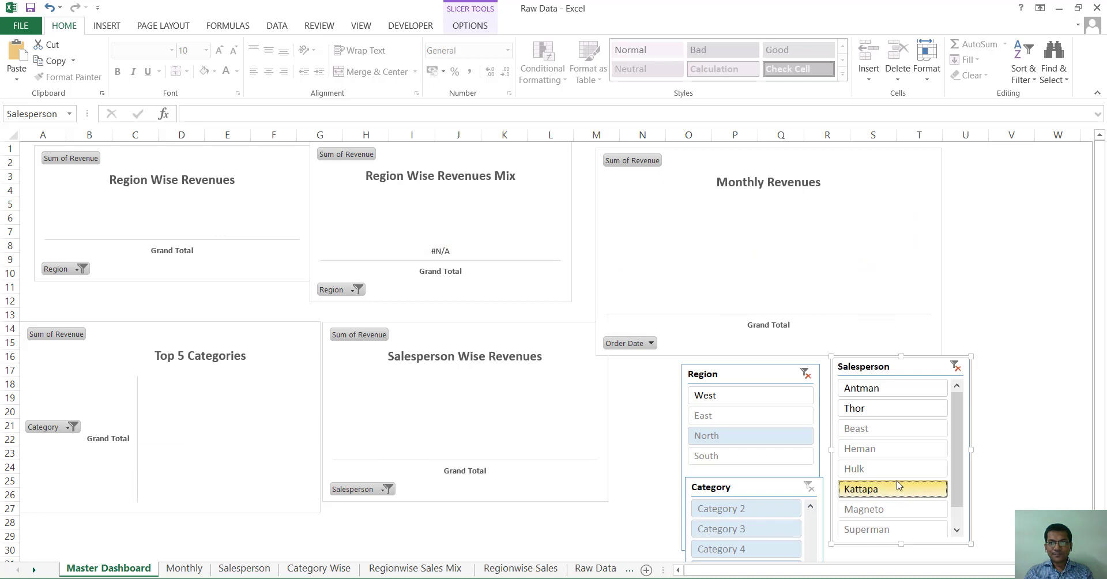
click(955, 367)
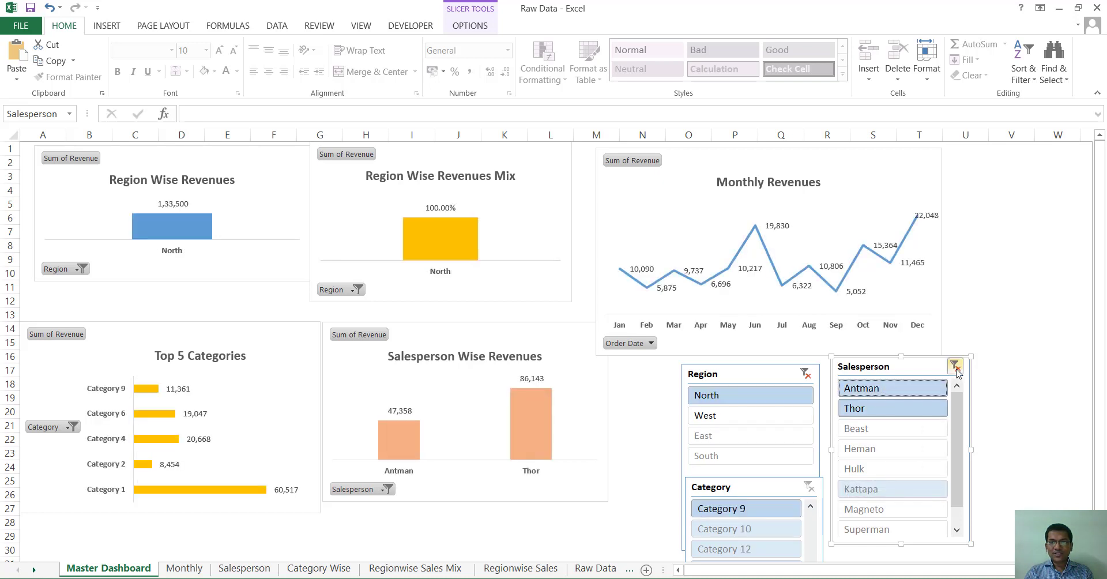
click(955, 367)
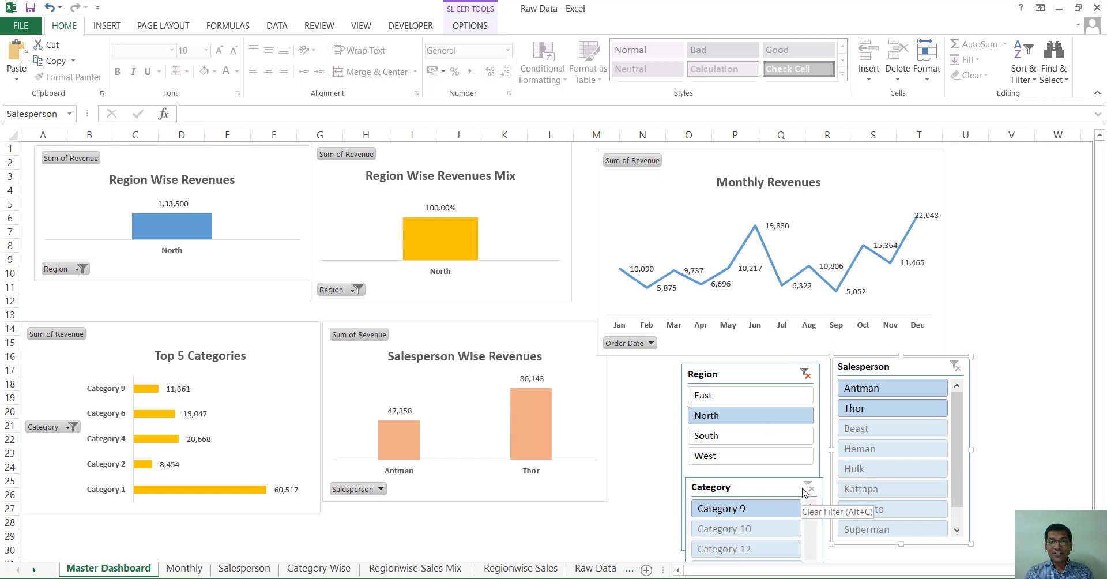
Step: Clear the Region filter, and test the Kattapa selection across all regions before clearing the Salesperson slicer
click(806, 374)
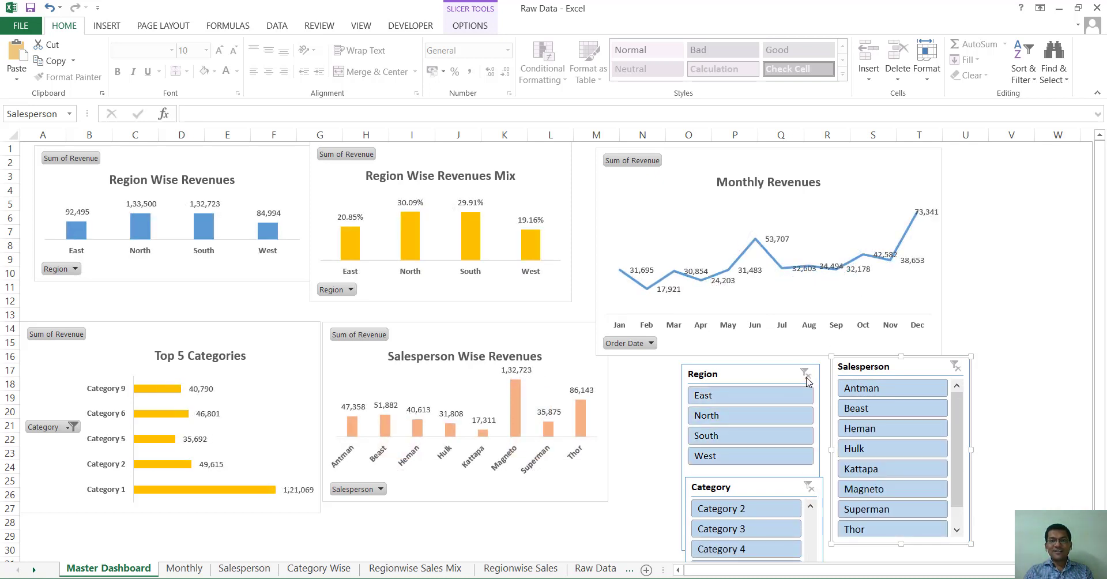
click(892, 470)
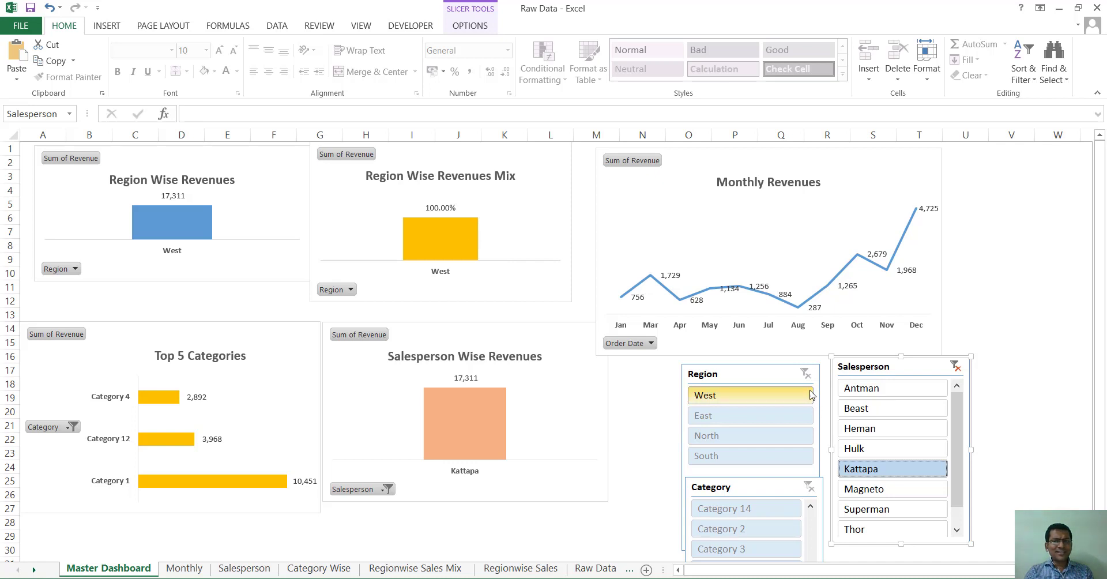
click(955, 366)
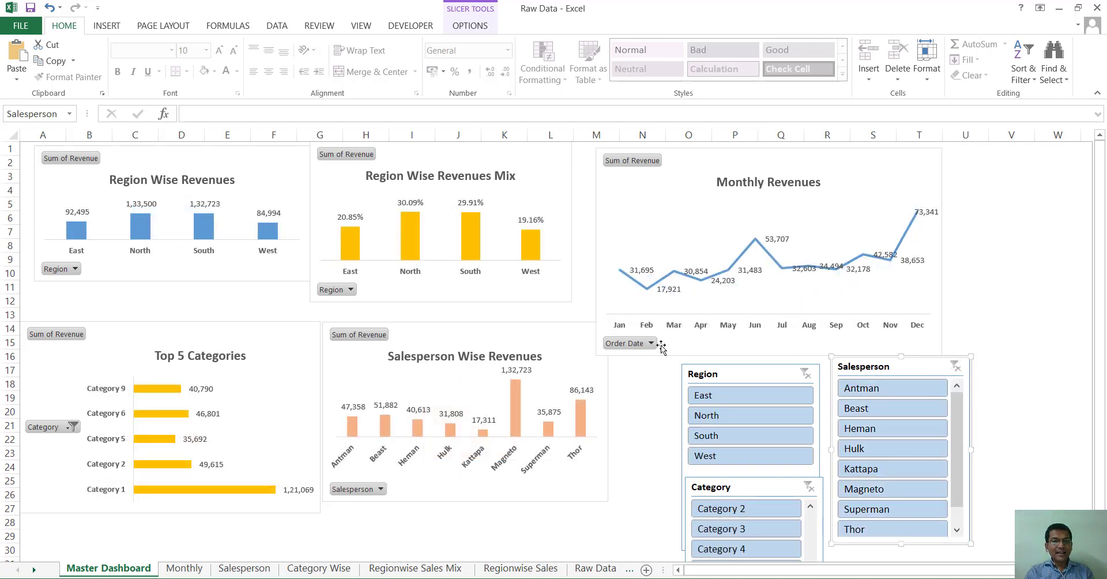